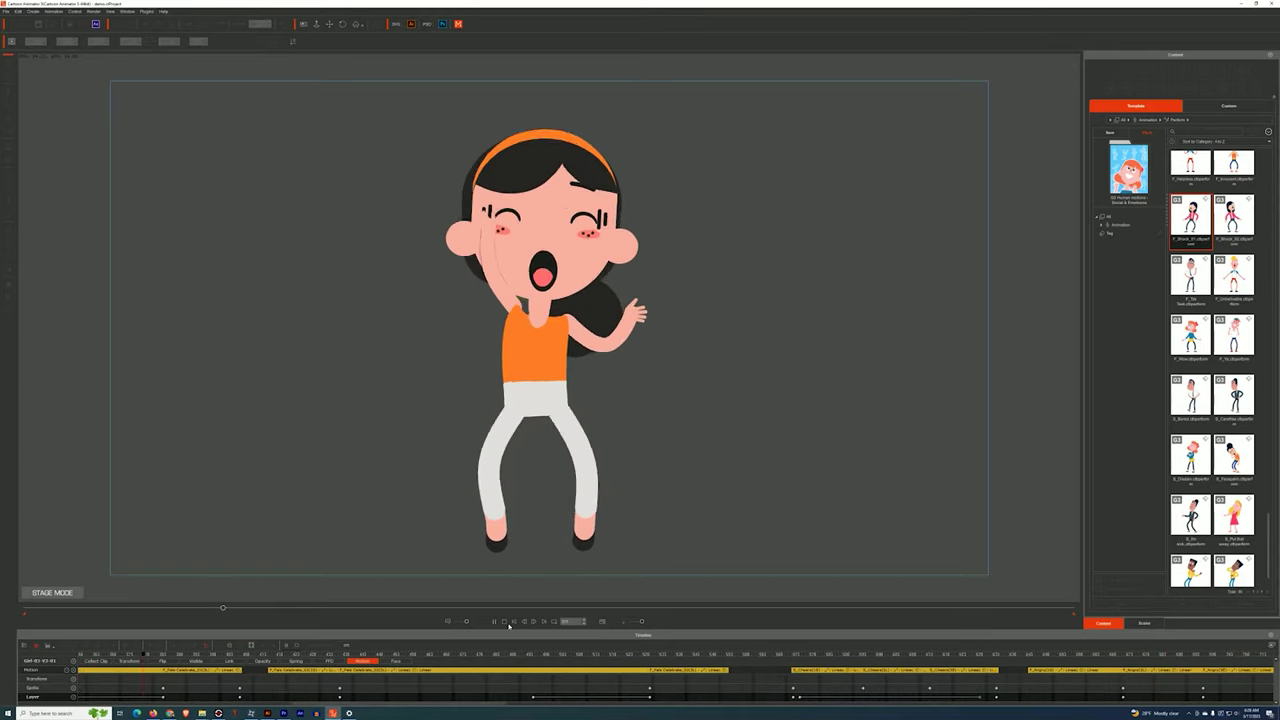
# Stop the playback, change the hand's layer order relative to the face in the Layer Editor, and scrub through the following motion.
pyautogui.click(509, 622)
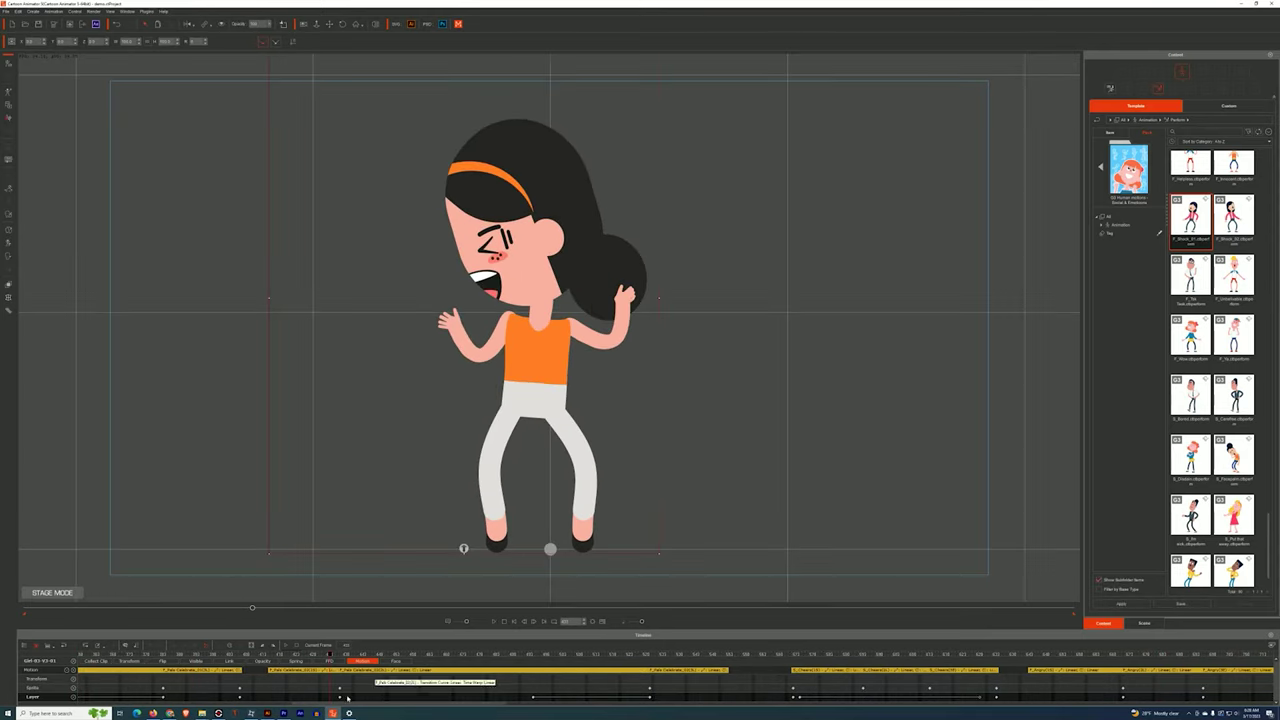
pyautogui.moveTo(264, 654); pyautogui.dragTo(369, 652)
pyautogui.click(9, 285)
pyautogui.click(866, 418)
pyautogui.click(897, 391)
pyautogui.click(854, 447)
pyautogui.moveTo(367, 655); pyautogui.dragTo(531, 659)
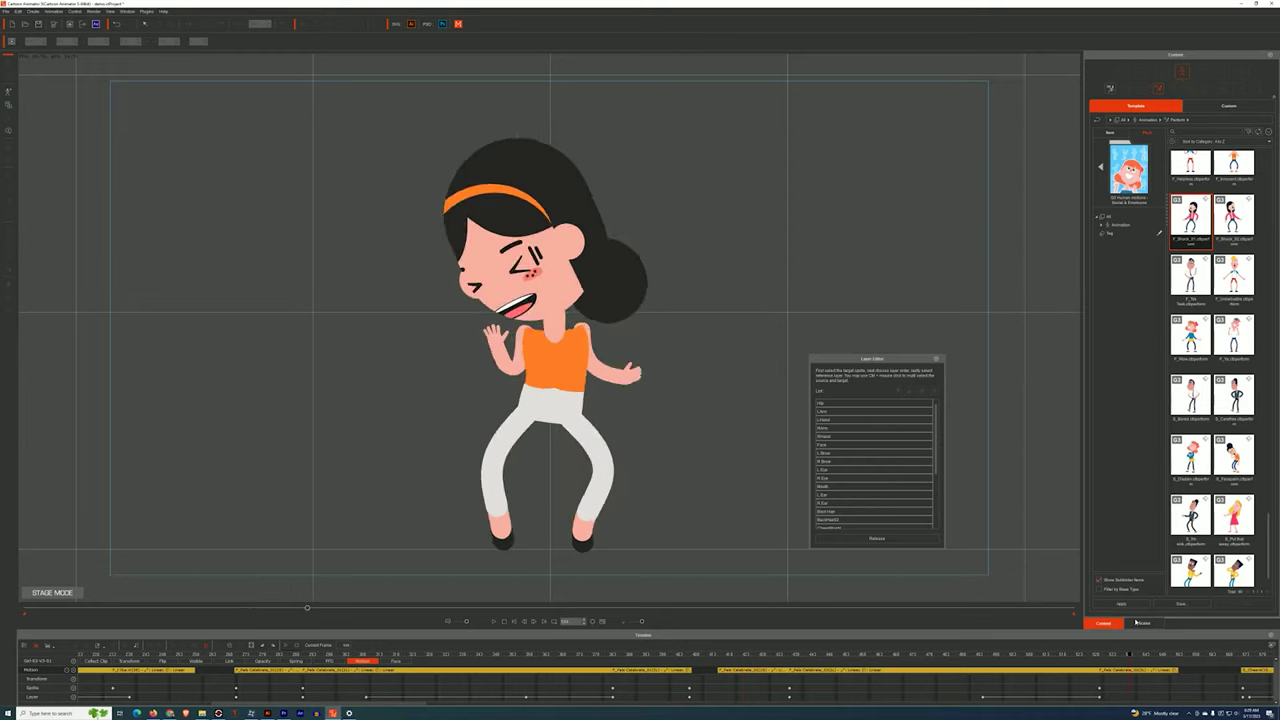
# Return to the first frame and set the eye-line sprites beside both eyes to Empty in the Sprite Editor.
pyautogui.click(515, 621)
pyautogui.click(587, 206)
pyautogui.click(8, 230)
pyautogui.click(896, 245)
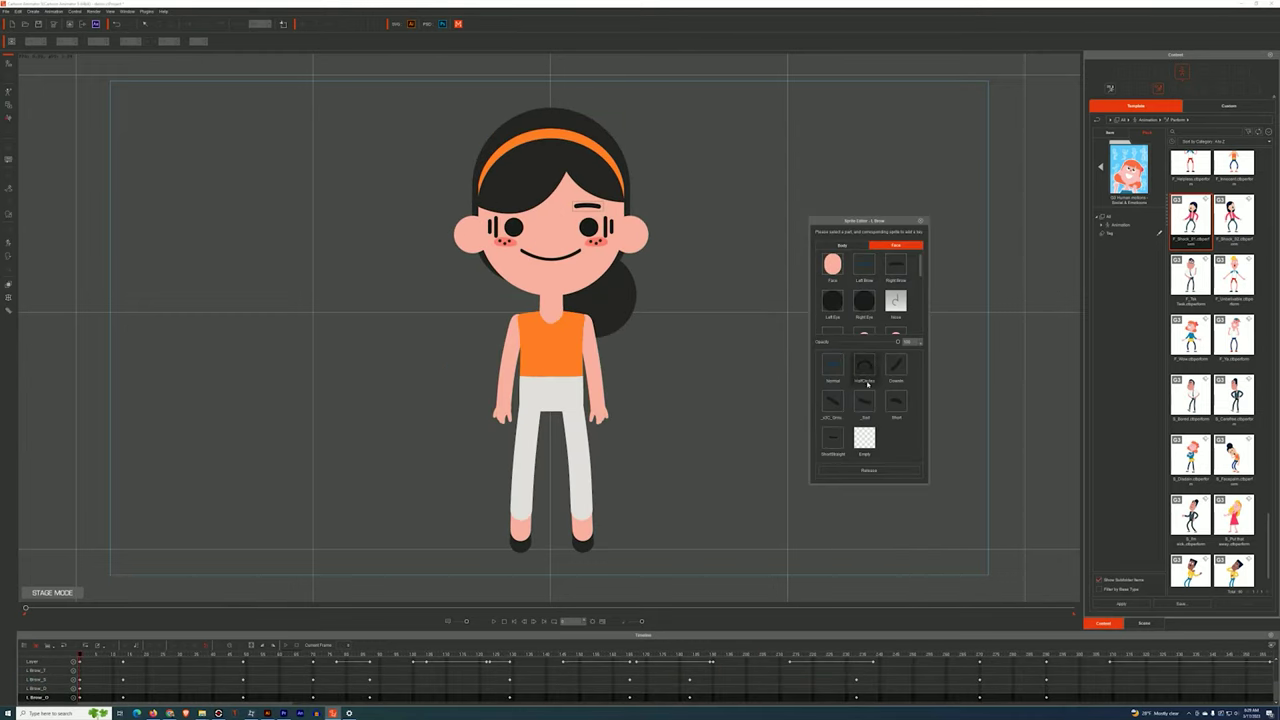
pyautogui.scroll(-3, 891, 300)
pyautogui.click(893, 312)
pyautogui.click(832, 438)
pyautogui.click(864, 310)
pyautogui.click(832, 438)
# Replace the freckled cheek sprite with a plain blush, close the Sprite Editor, and play the animation.
pyautogui.click(895, 274)
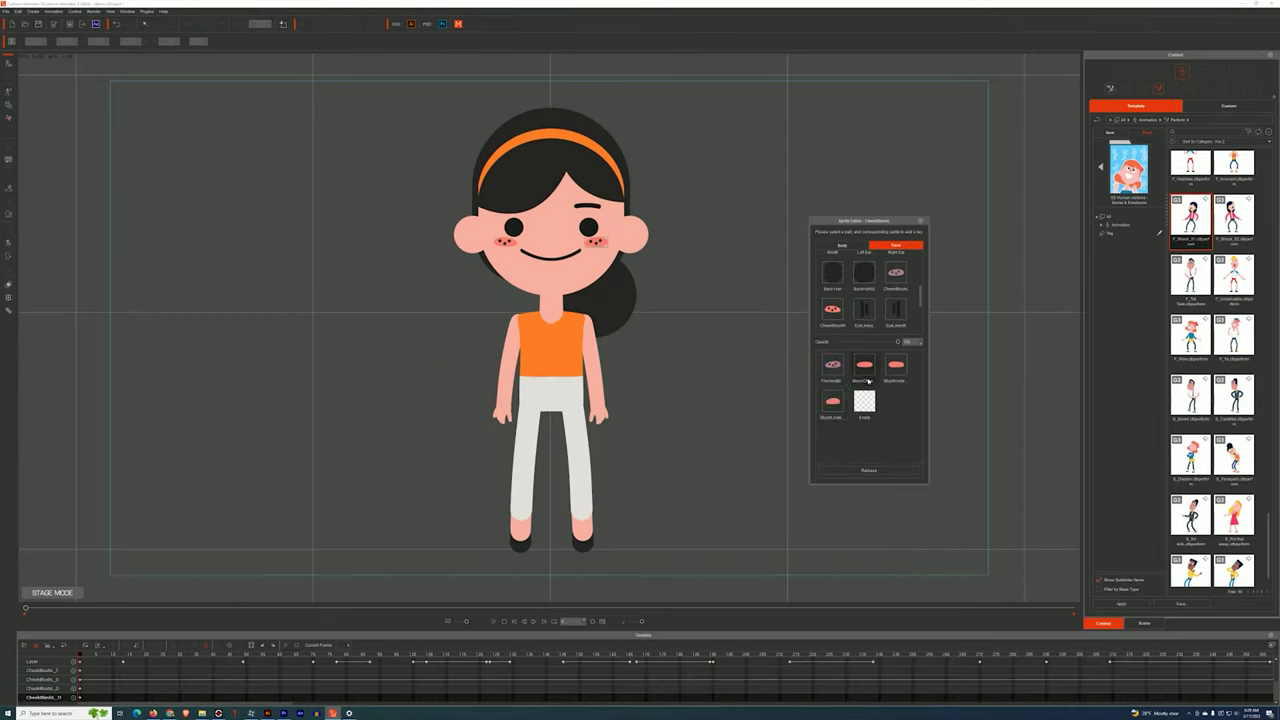
pyautogui.click(896, 366)
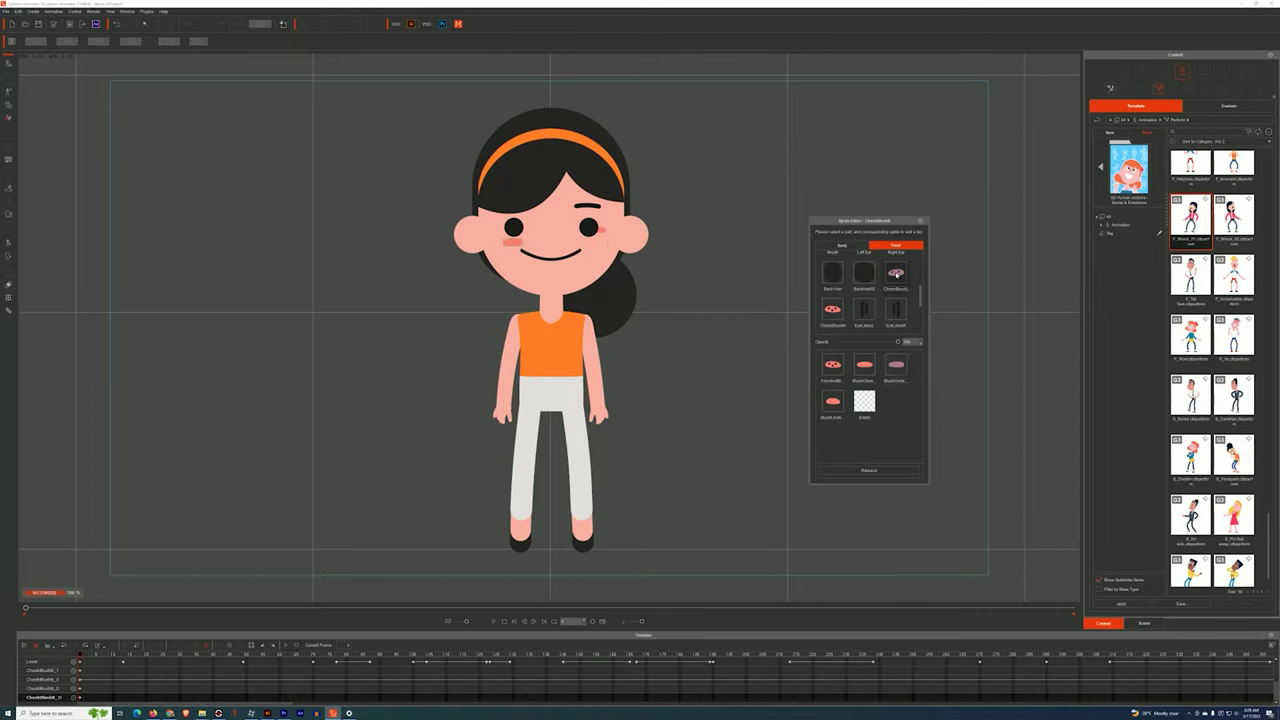
pyautogui.click(921, 221)
pyautogui.click(494, 621)
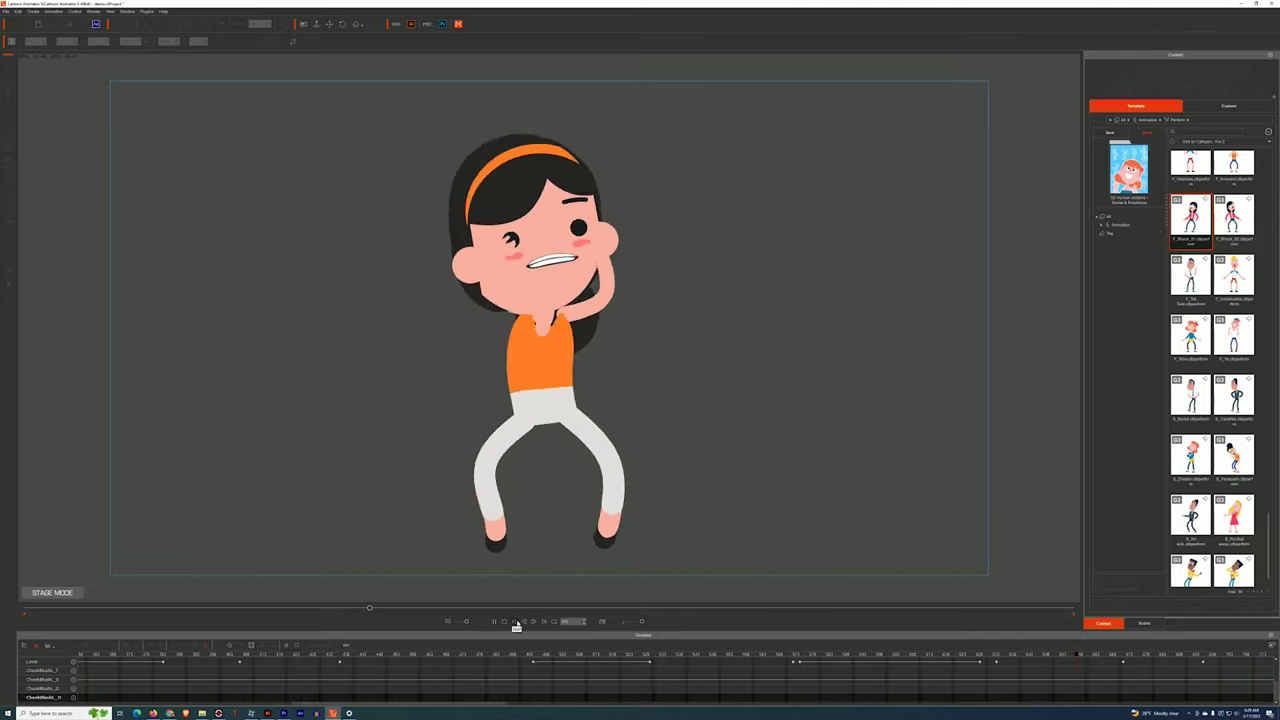
pyautogui.click(517, 622)
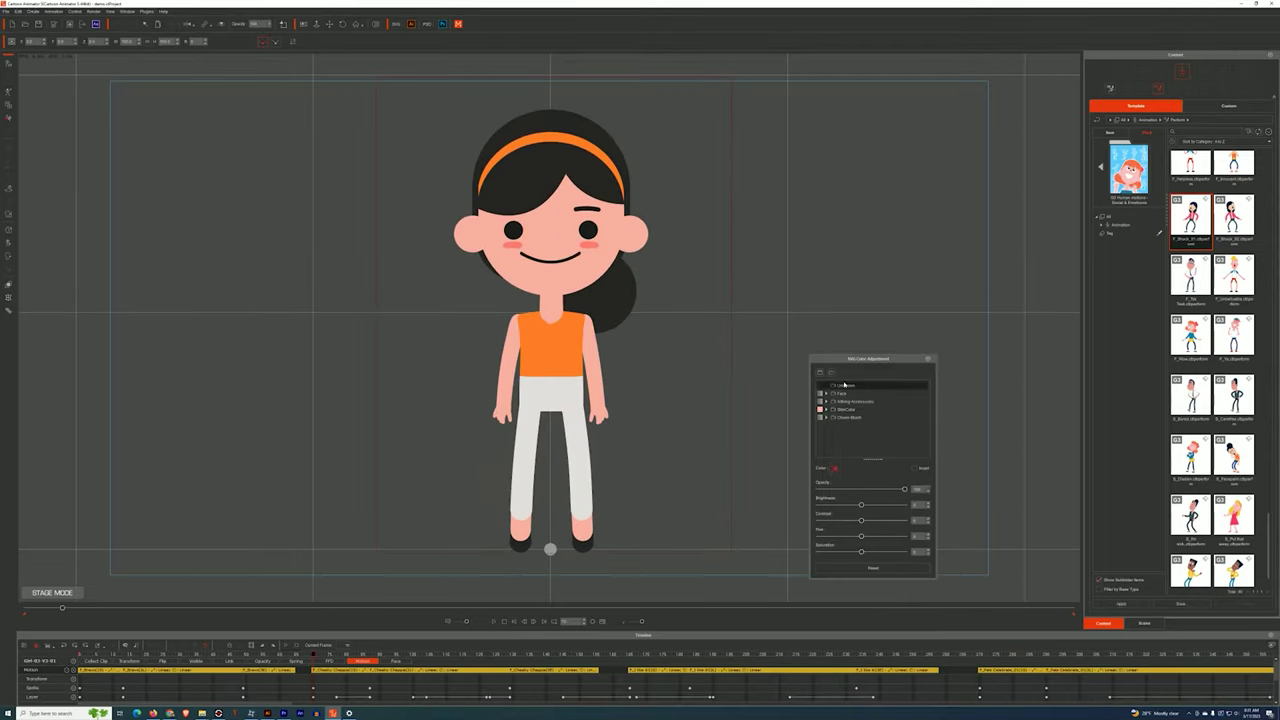
# Recolor the character's skin group dark brown and show the Motion track in the timeline.
pyautogui.click(834, 468)
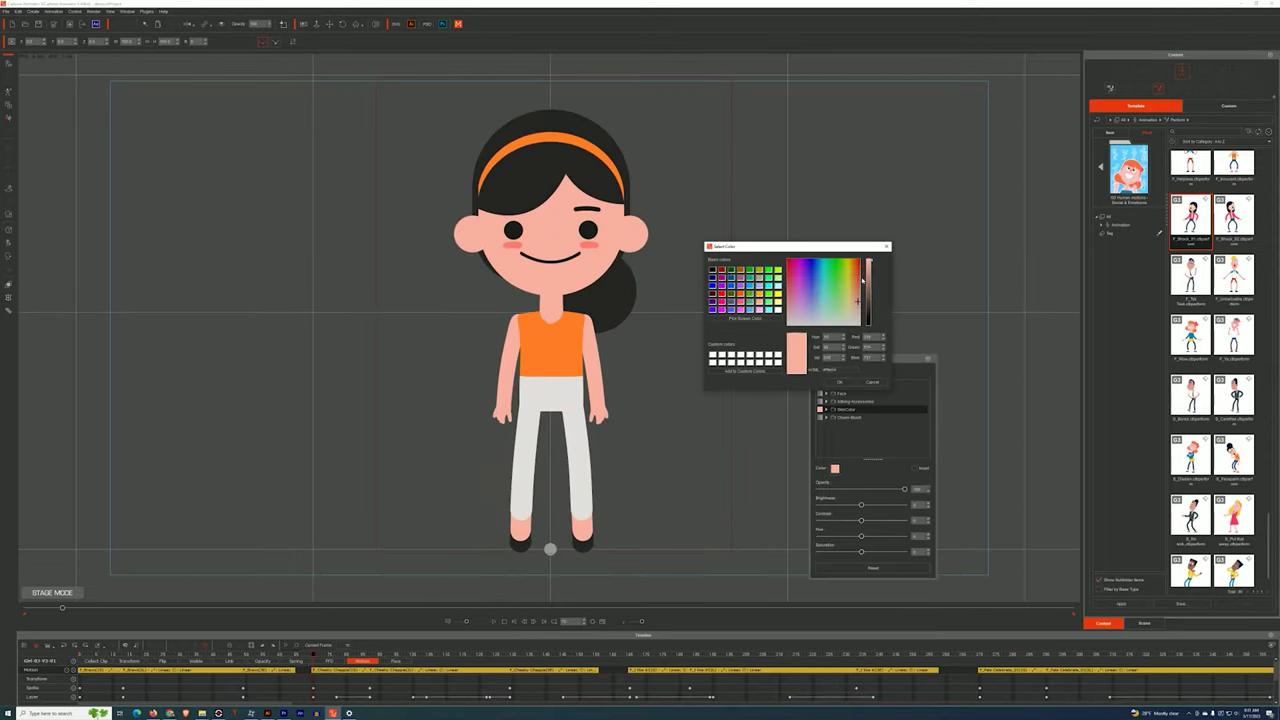
pyautogui.click(811, 381)
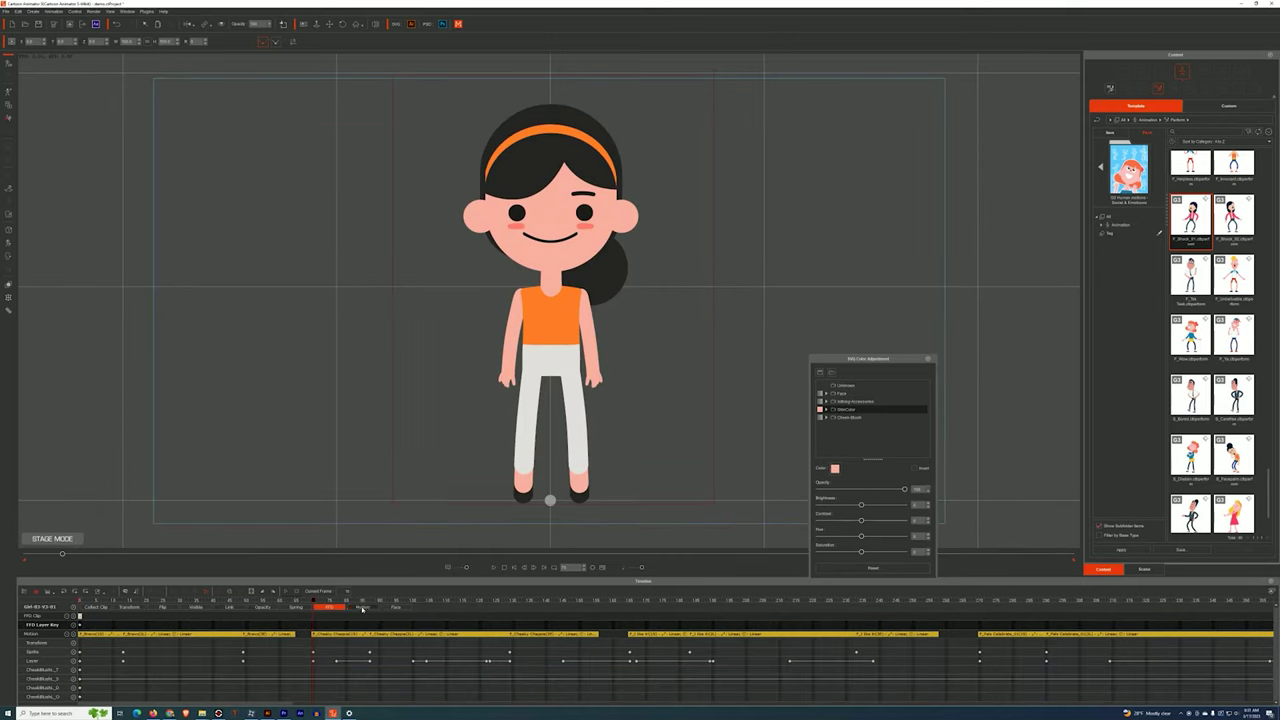
pyautogui.click(362, 607)
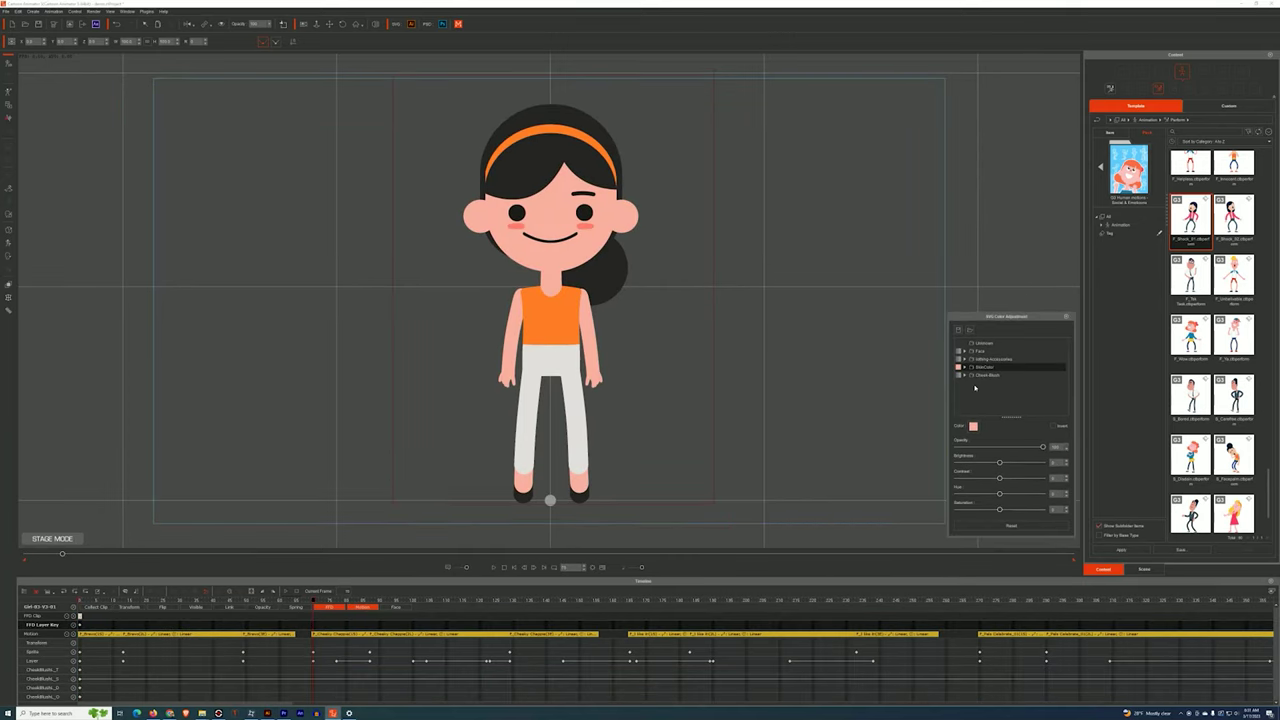
pyautogui.click(972, 425)
pyautogui.click(905, 405)
# Recolor the clothing top blue, the clothing bottom dark navy and the headband light blue, and scrub through the animation.
pyautogui.click(964, 359)
pyautogui.click(972, 425)
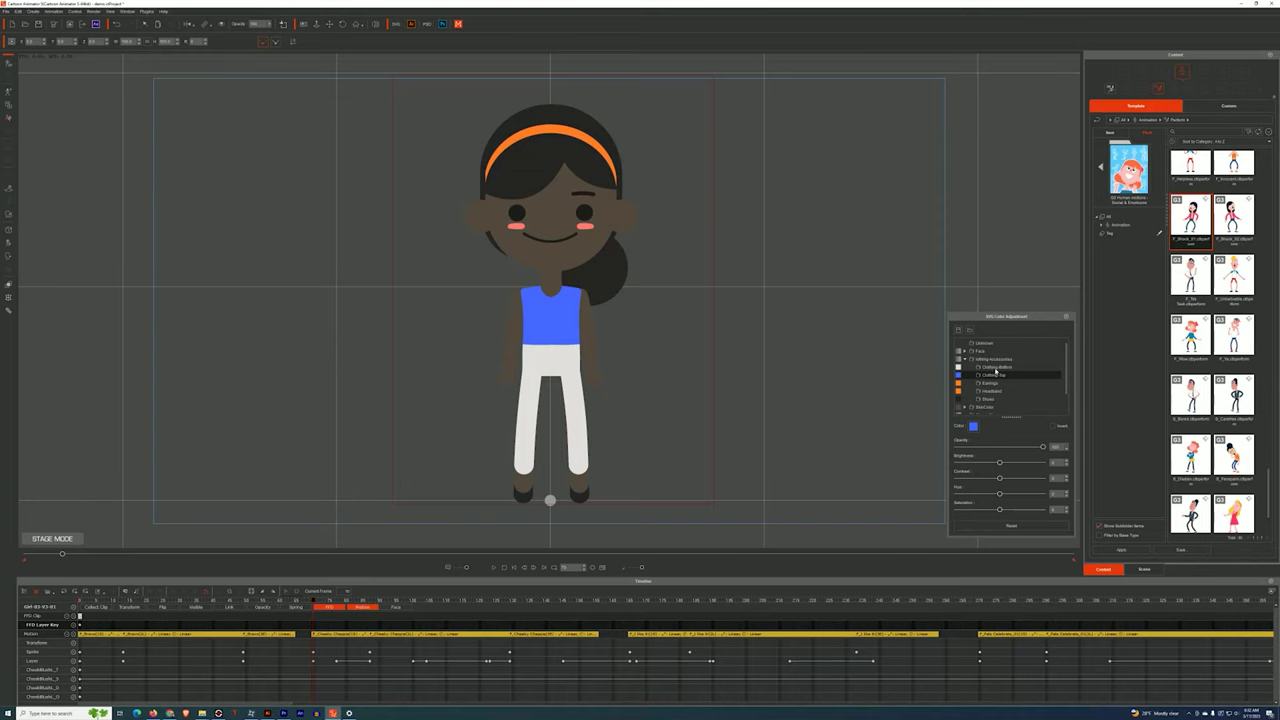
pyautogui.click(972, 425)
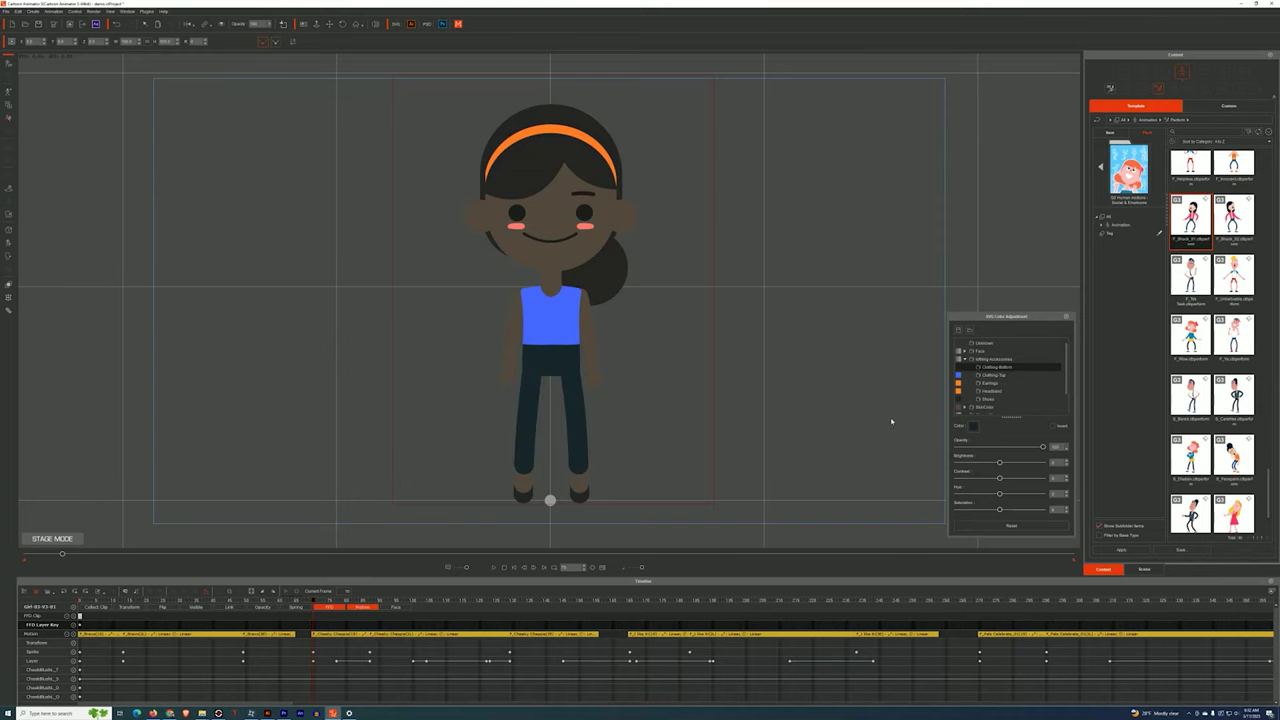
pyautogui.click(972, 425)
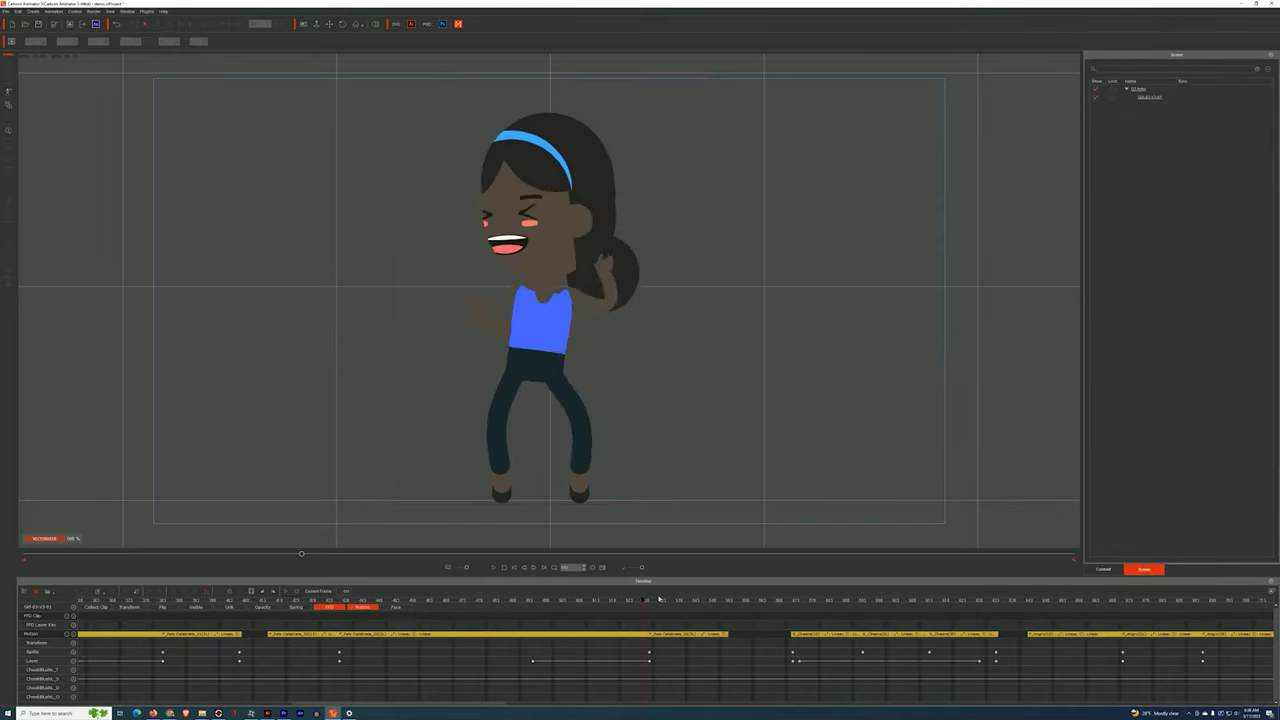
pyautogui.moveTo(769, 602); pyautogui.dragTo(810, 606)
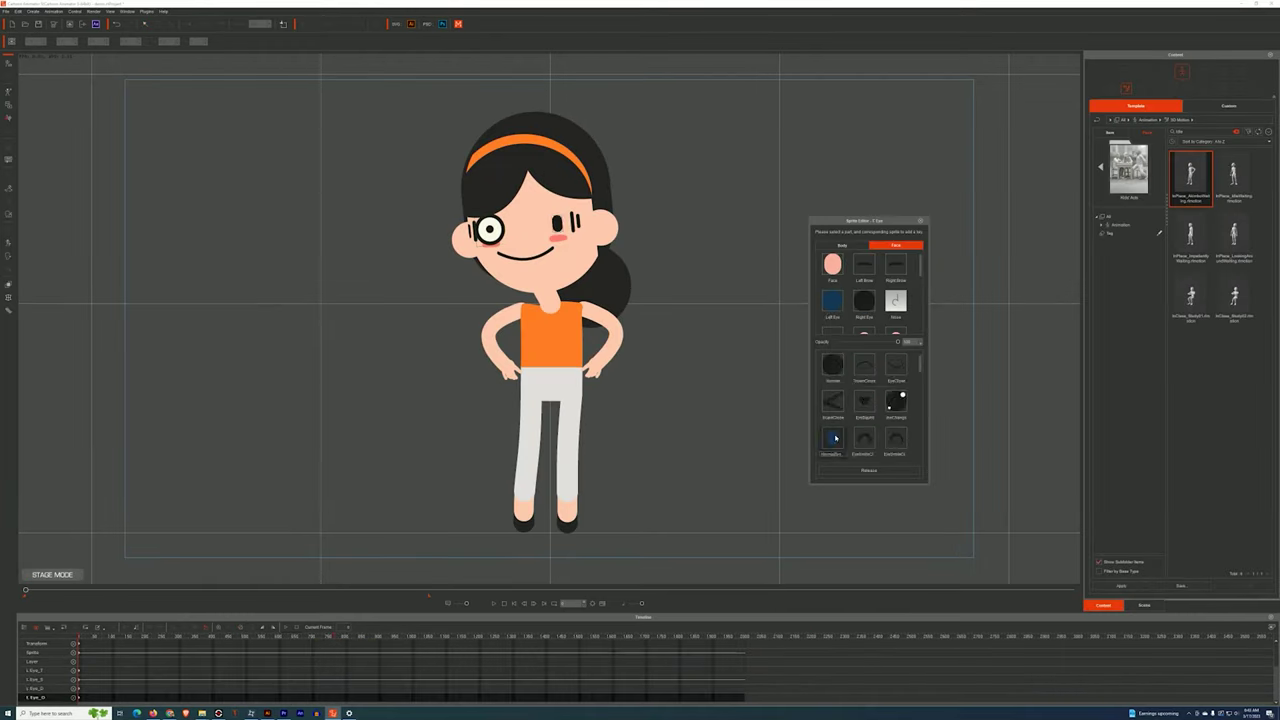
# Swap the left eye for another eye sprite and play the waiting motion to preview the facial expressions.
pyautogui.click(832, 402)
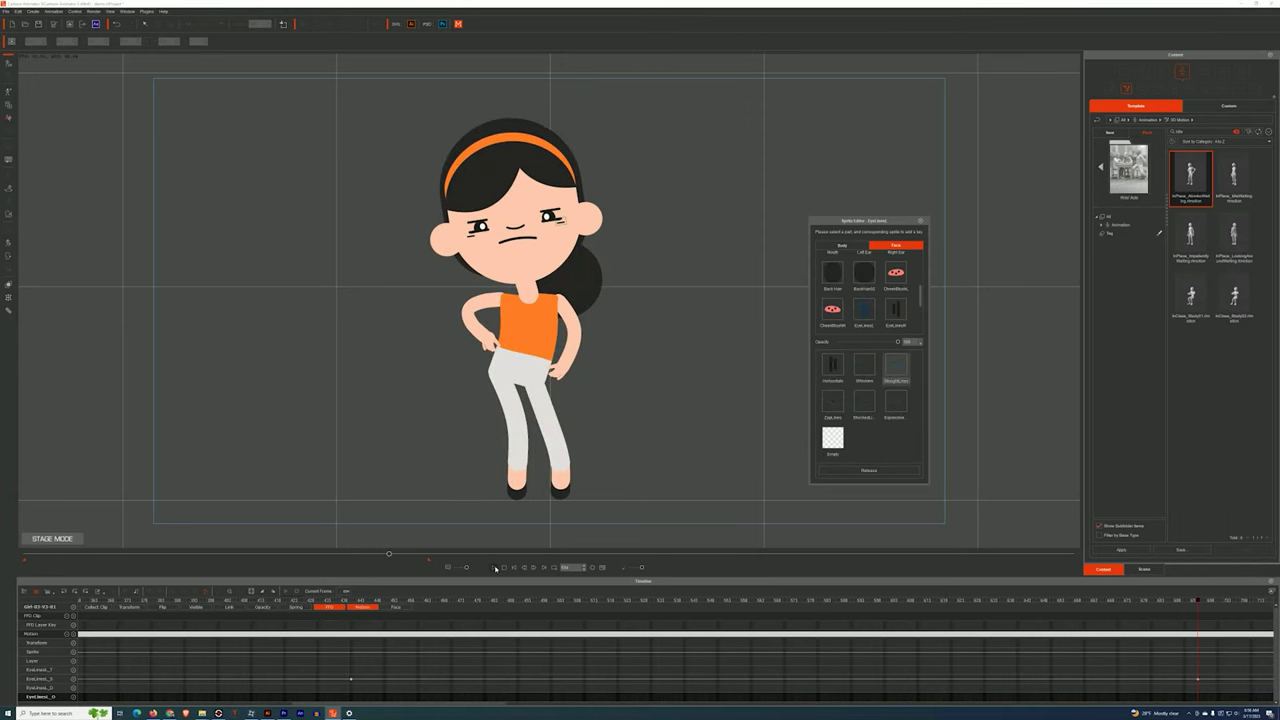
pyautogui.click(495, 568)
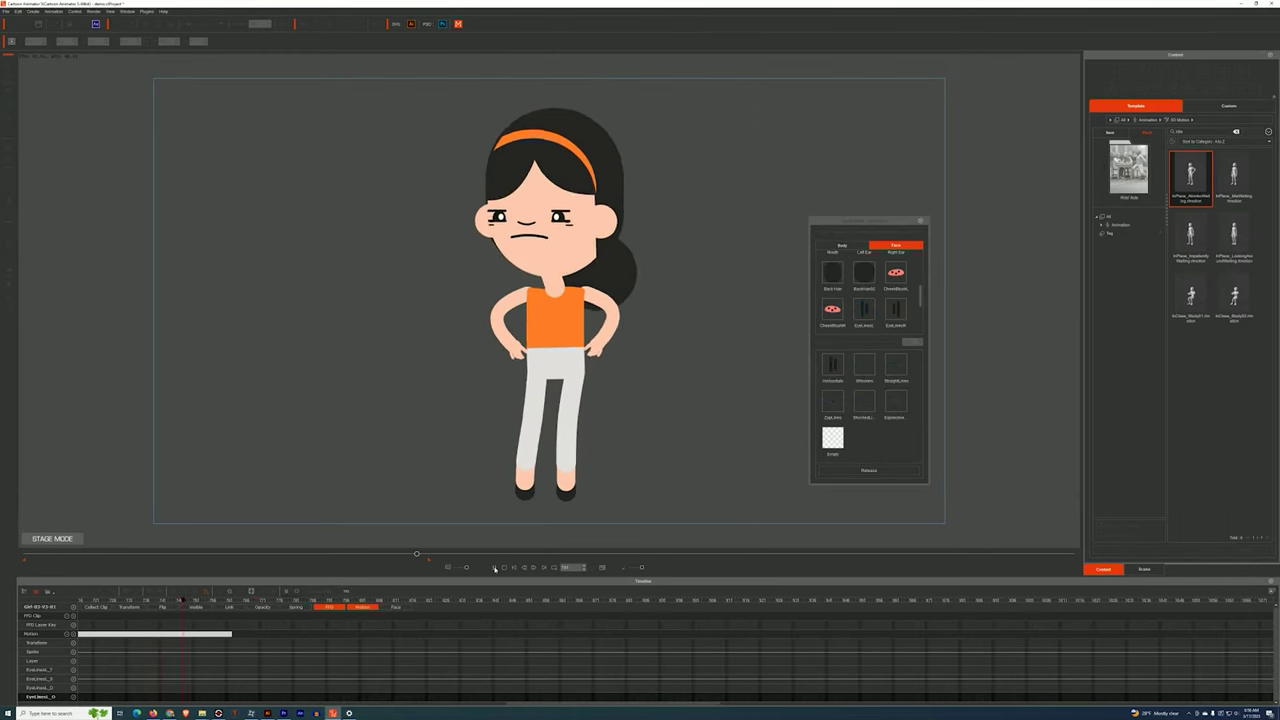
pyautogui.click(496, 568)
pyautogui.click(516, 568)
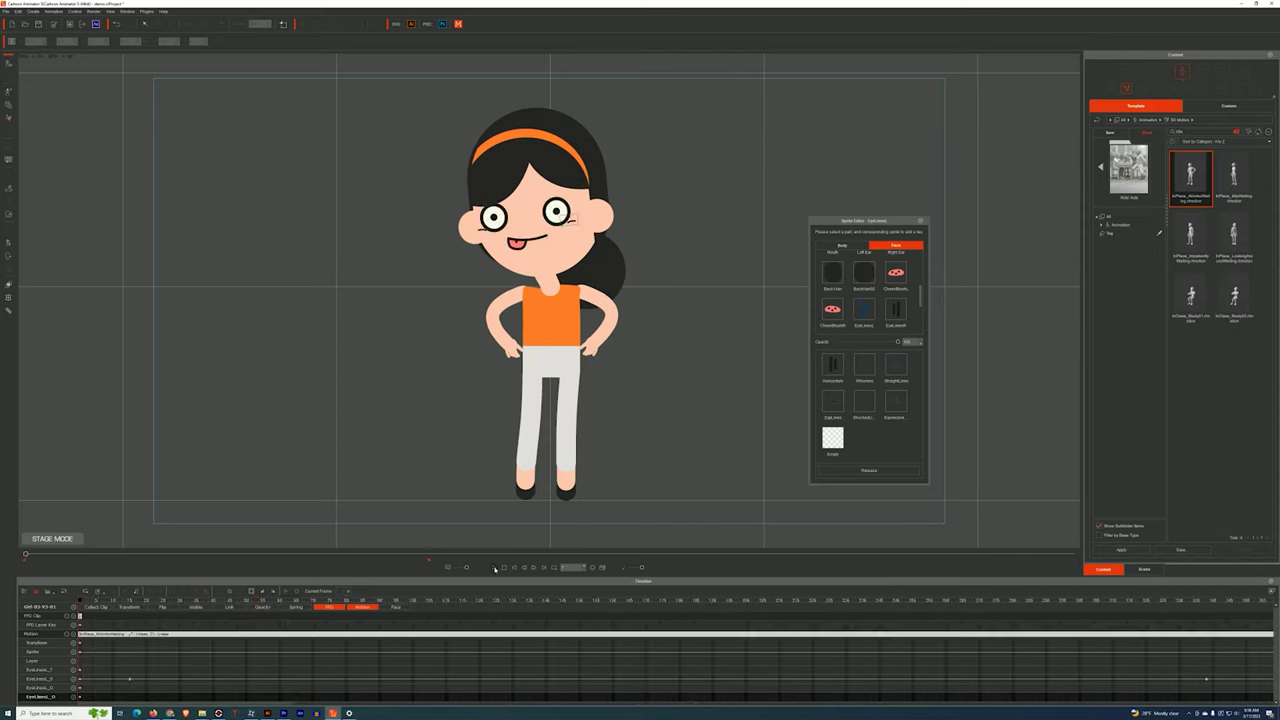
pyautogui.click(492, 568)
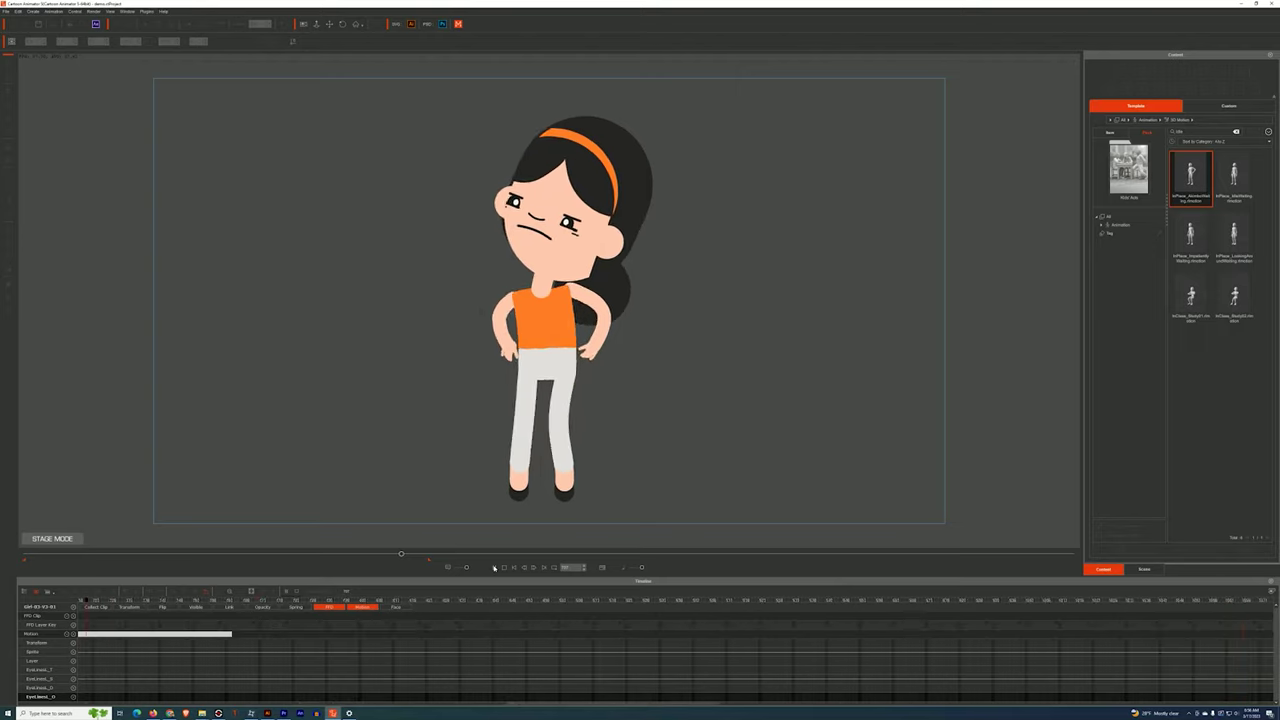
pyautogui.click(494, 567)
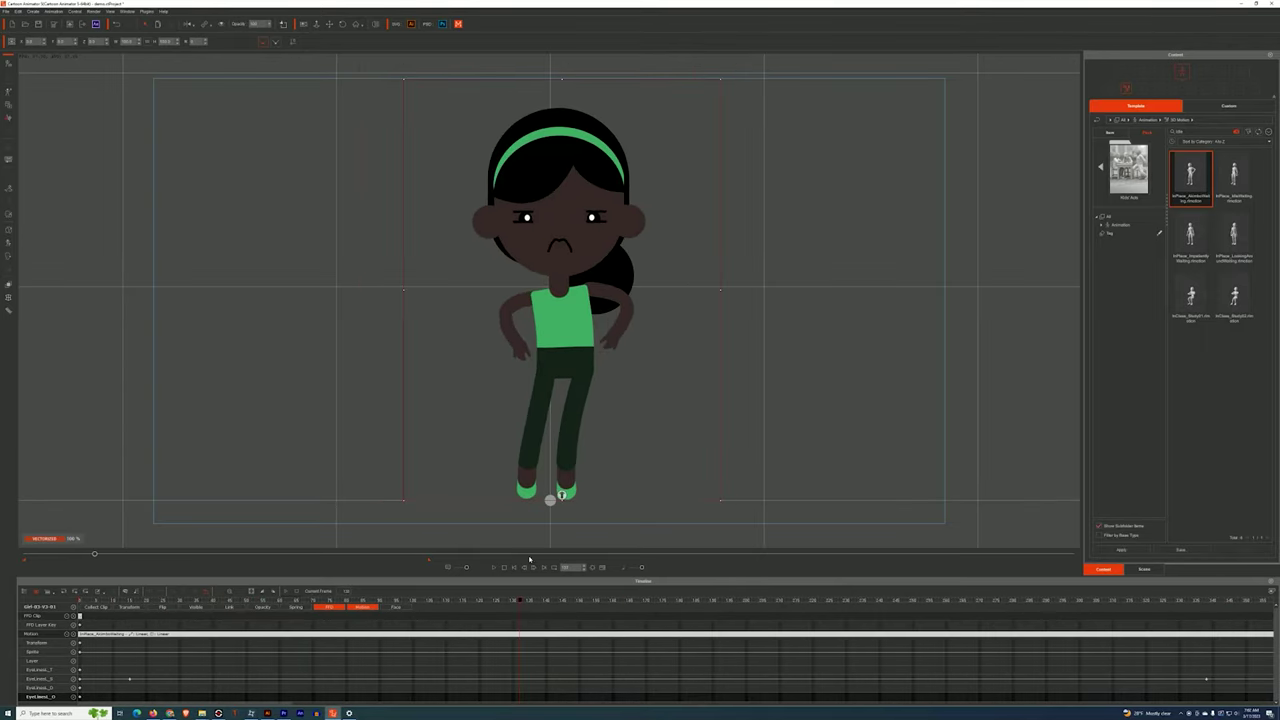
# Scrub and play through the animation of the character in green clothing to examine its expressions and poses.
pyautogui.moveTo(520, 600); pyautogui.dragTo(696, 602)
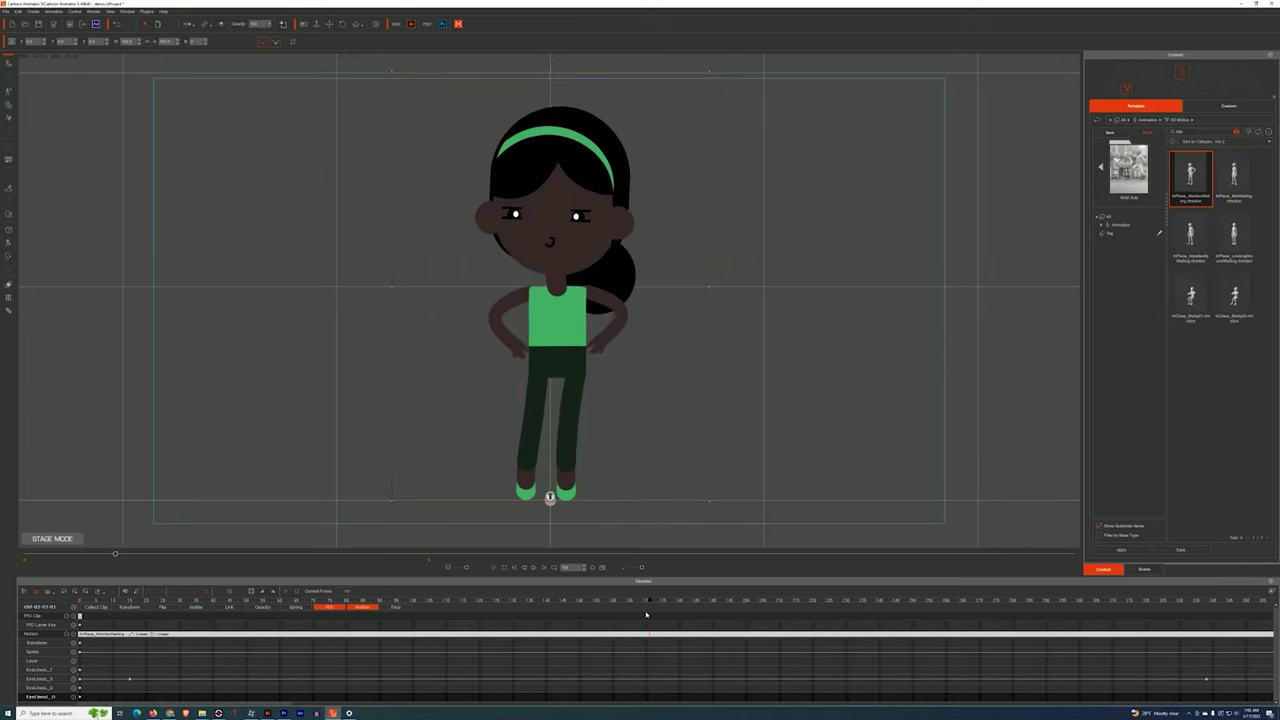
pyautogui.moveTo(803, 606)
pyautogui.mouseDown()
pyautogui.moveTo(831, 606)
pyautogui.moveTo(780, 610)
pyautogui.moveTo(819, 614)
pyautogui.mouseUp()
pyautogui.moveTo(964, 622); pyautogui.dragTo(830, 635)
pyautogui.moveTo(441, 627); pyautogui.dragTo(420, 624)
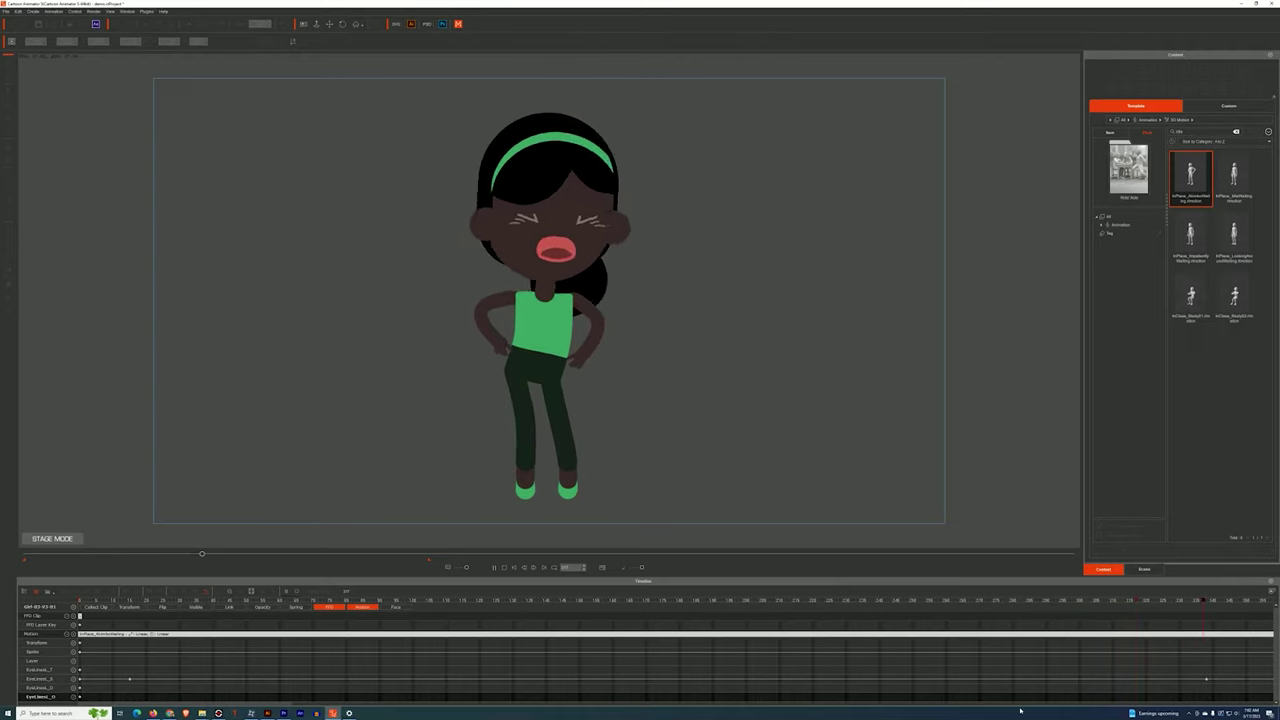
pyautogui.press('space')
pyautogui.moveTo(345, 703); pyautogui.dragTo(275, 703)
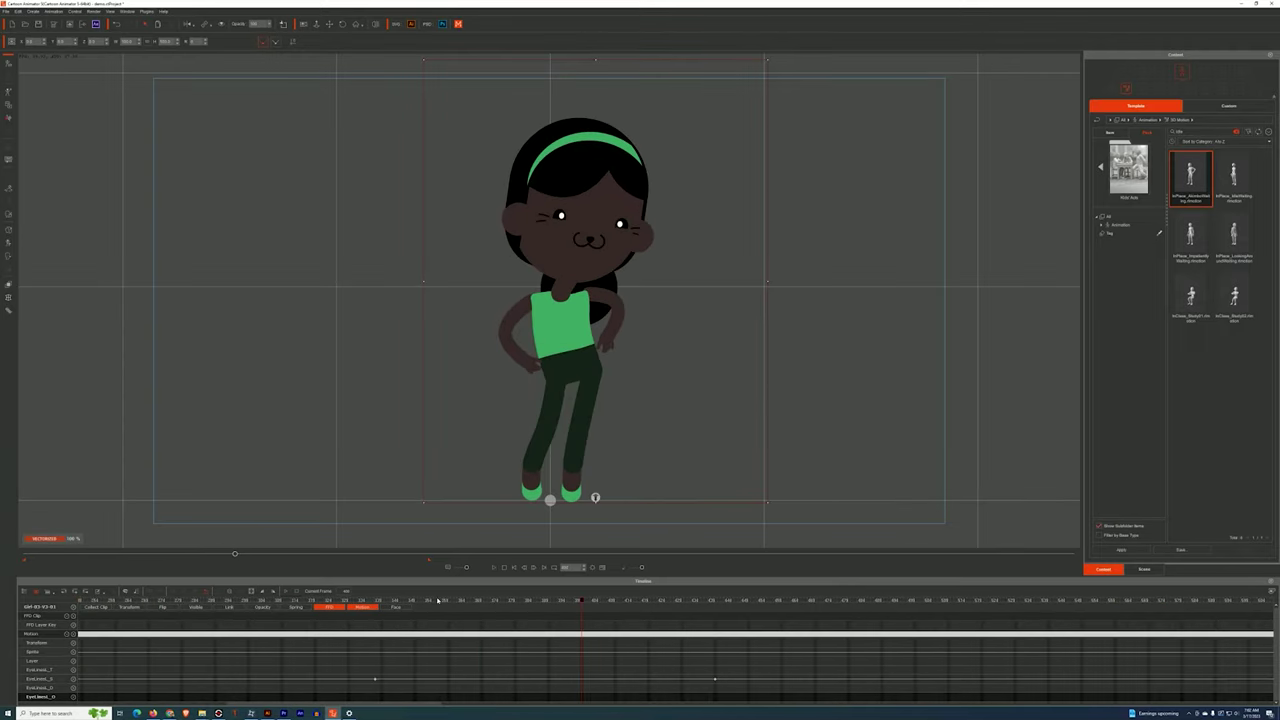
pyautogui.click(249, 599)
pyautogui.moveTo(249, 599); pyautogui.dragTo(746, 610)
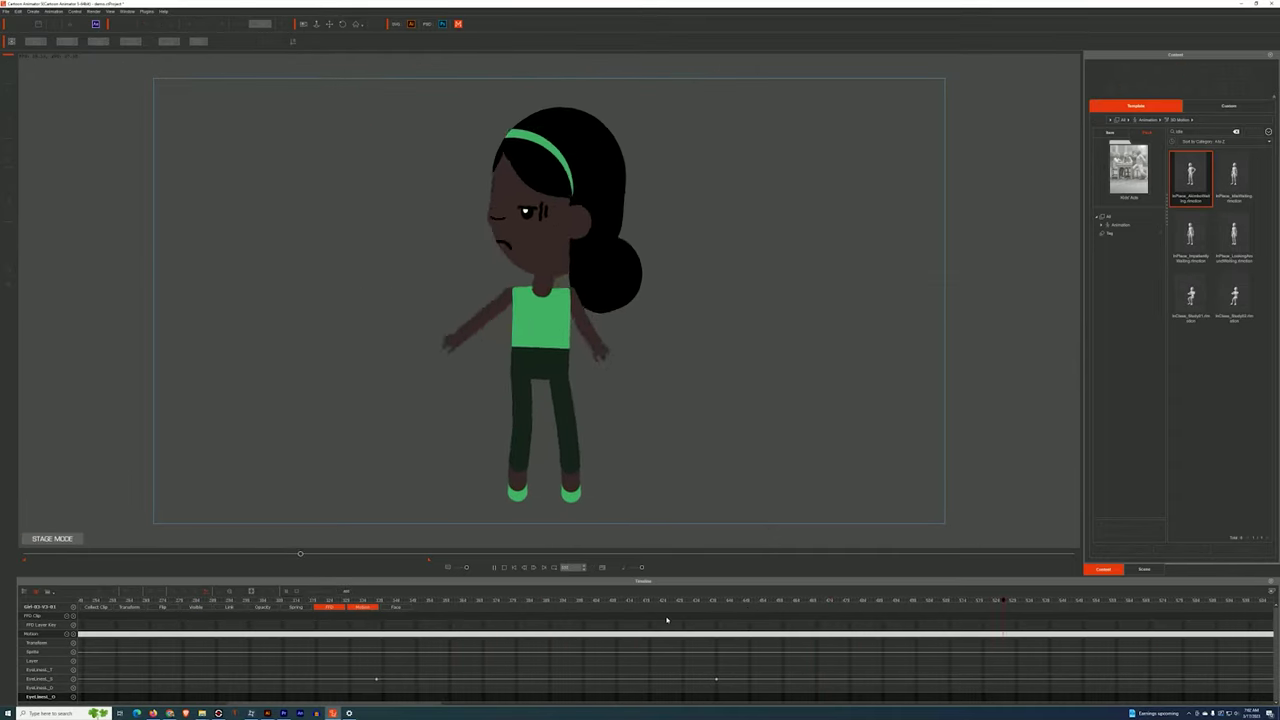
pyautogui.click(513, 568)
pyautogui.click(170, 600)
pyautogui.press('space')
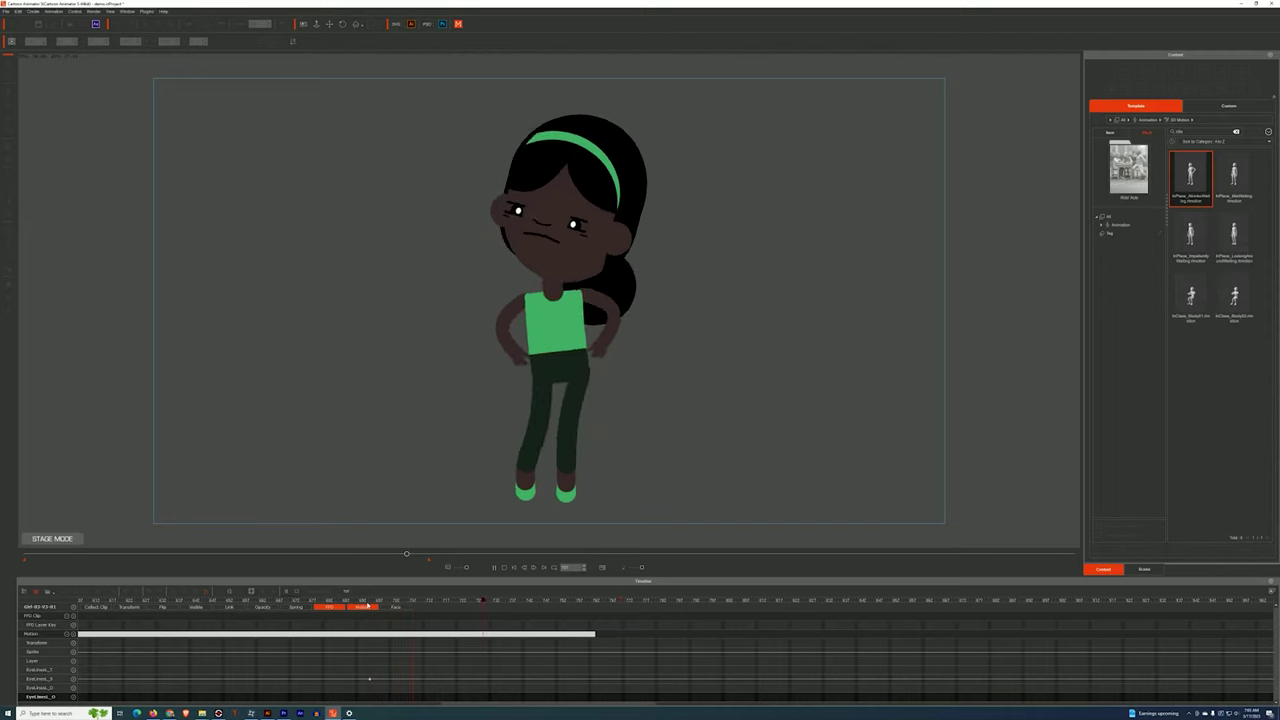
pyautogui.click(514, 568)
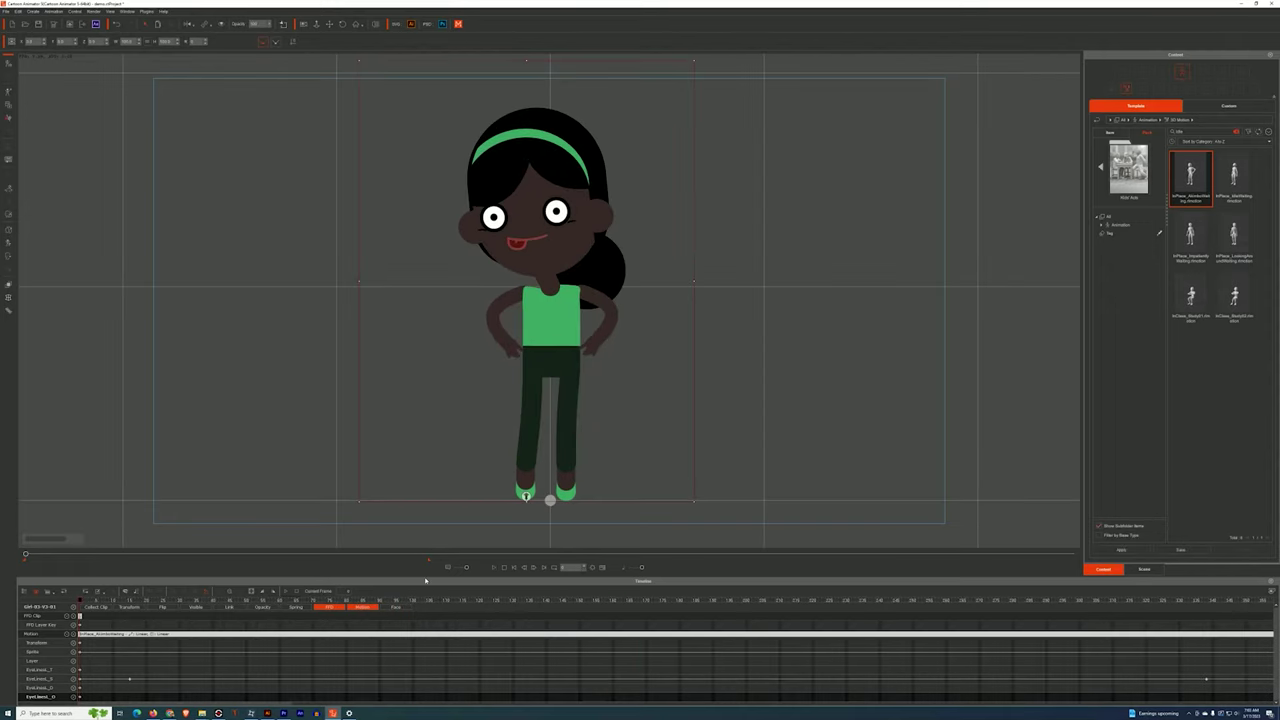
pyautogui.moveTo(288, 607); pyautogui.dragTo(703, 590)
pyautogui.press('Home')
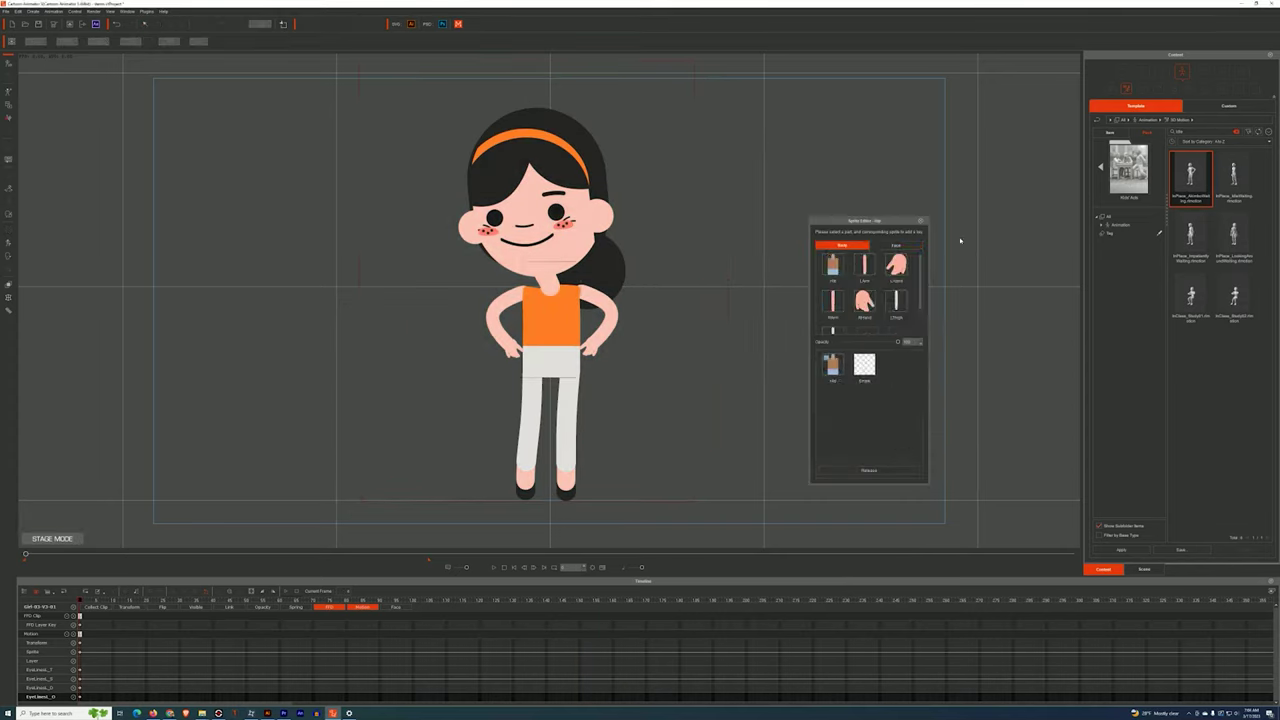
# Swap the left eye's sprite and set the left brow to Empty among the face parts.
pyautogui.click(895, 245)
pyautogui.click(832, 300)
pyautogui.click(832, 438)
pyautogui.click(864, 268)
pyautogui.click(866, 436)
pyautogui.click(896, 300)
pyautogui.scroll(-2, 890, 310)
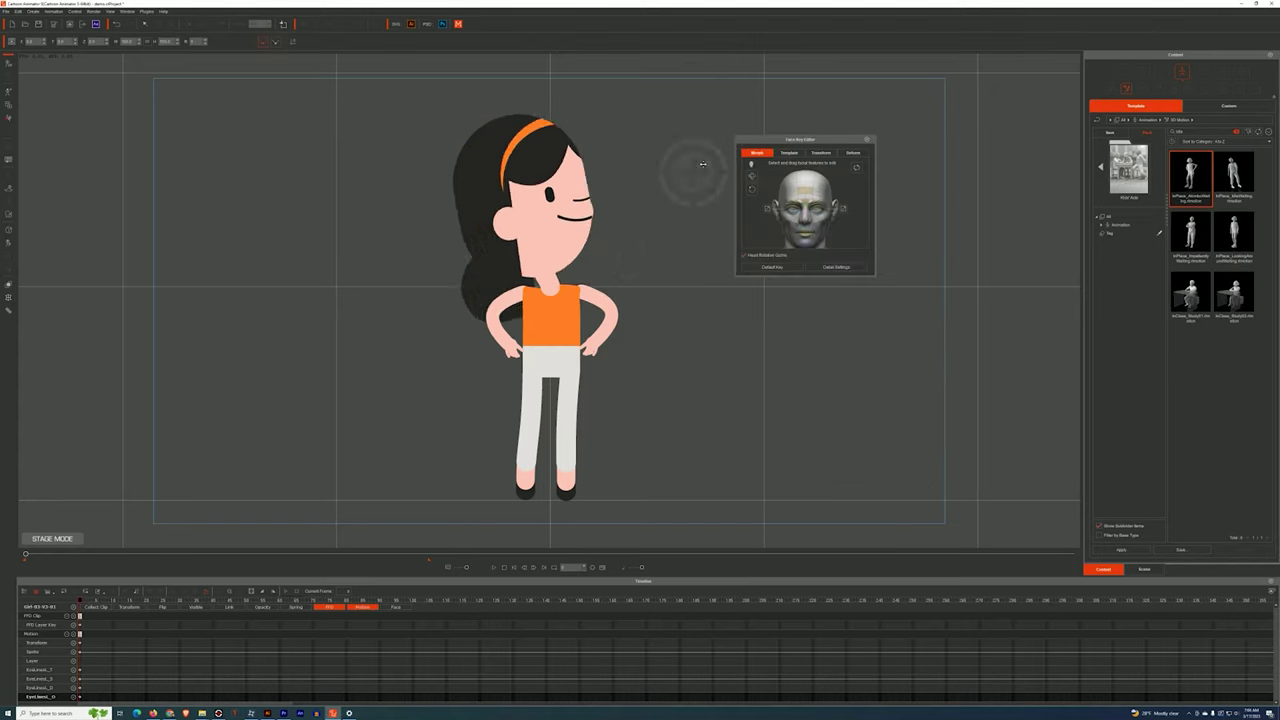
# Rotate the head with the Face Key Editor and move both hands outward, away from the hips.
pyautogui.moveTo(703, 163); pyautogui.dragTo(571, 200)
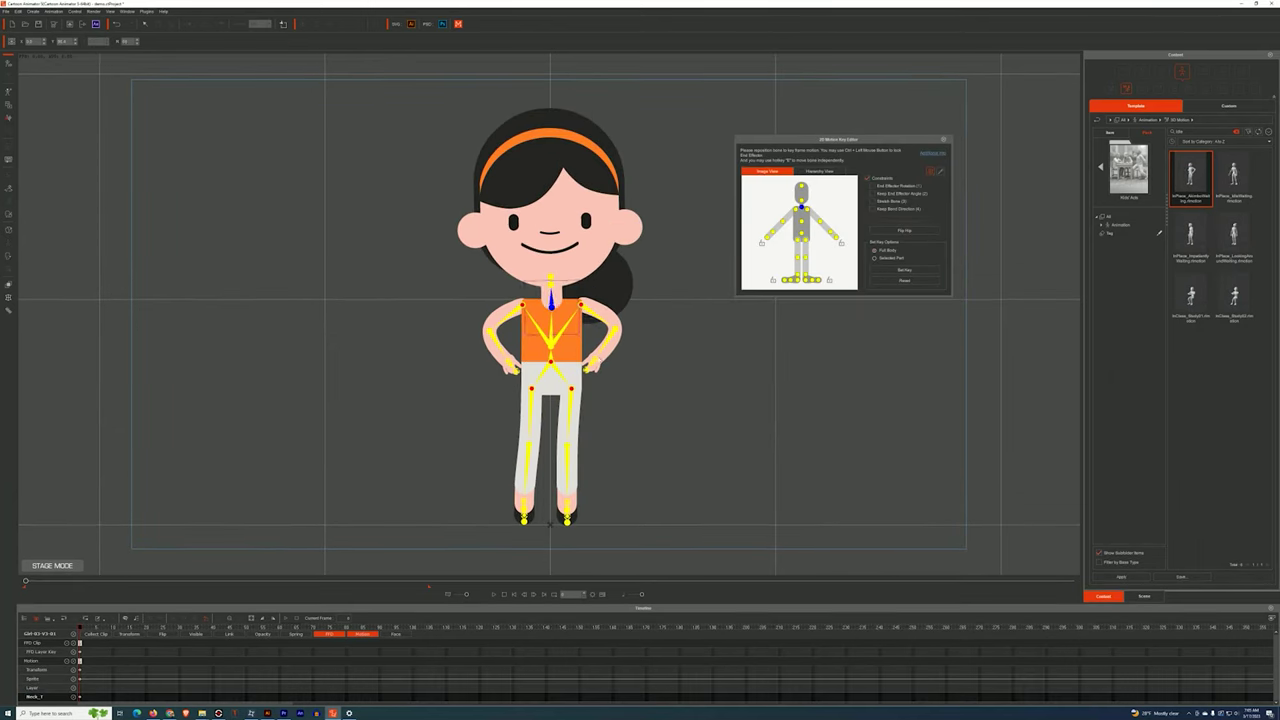
pyautogui.moveTo(603, 356); pyautogui.dragTo(655, 320)
pyautogui.moveTo(497, 345); pyautogui.dragTo(460, 311)
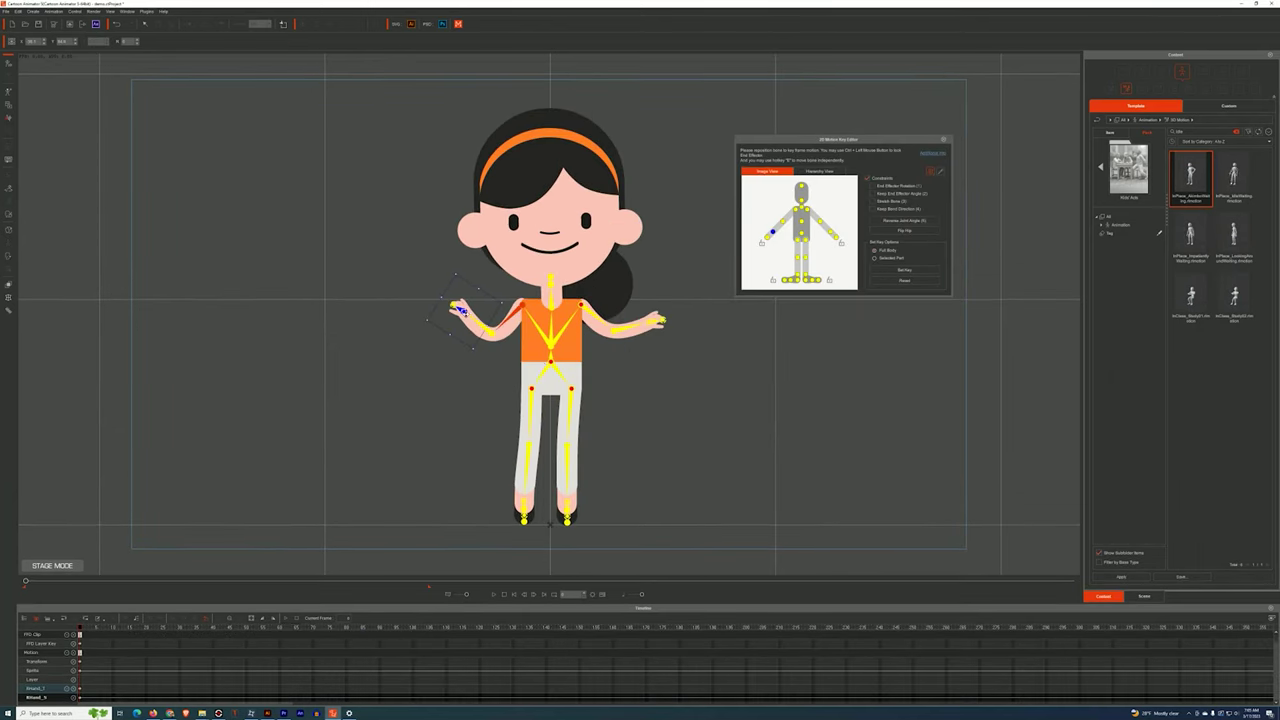
# Lower and shift the hip with the hands and feet pinned, and adjust the torso and one hand into a crouching pose.
pyautogui.click(578, 390)
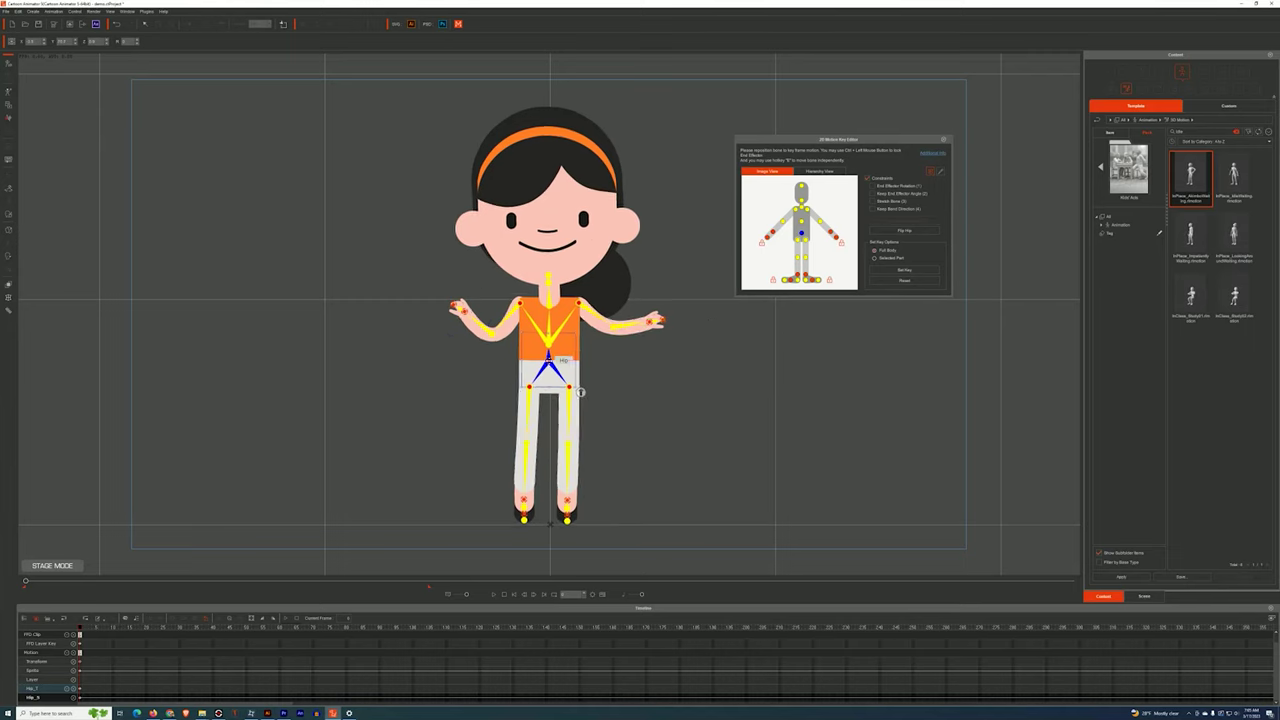
pyautogui.moveTo(549, 358); pyautogui.dragTo(561, 381)
pyautogui.click(562, 336)
pyautogui.moveTo(562, 336); pyautogui.dragTo(568, 332)
pyautogui.moveTo(652, 318); pyautogui.dragTo(658, 348)
pyautogui.moveTo(564, 333); pyautogui.dragTo(560, 328)
pyautogui.moveTo(561, 375); pyautogui.dragTo(580, 405)
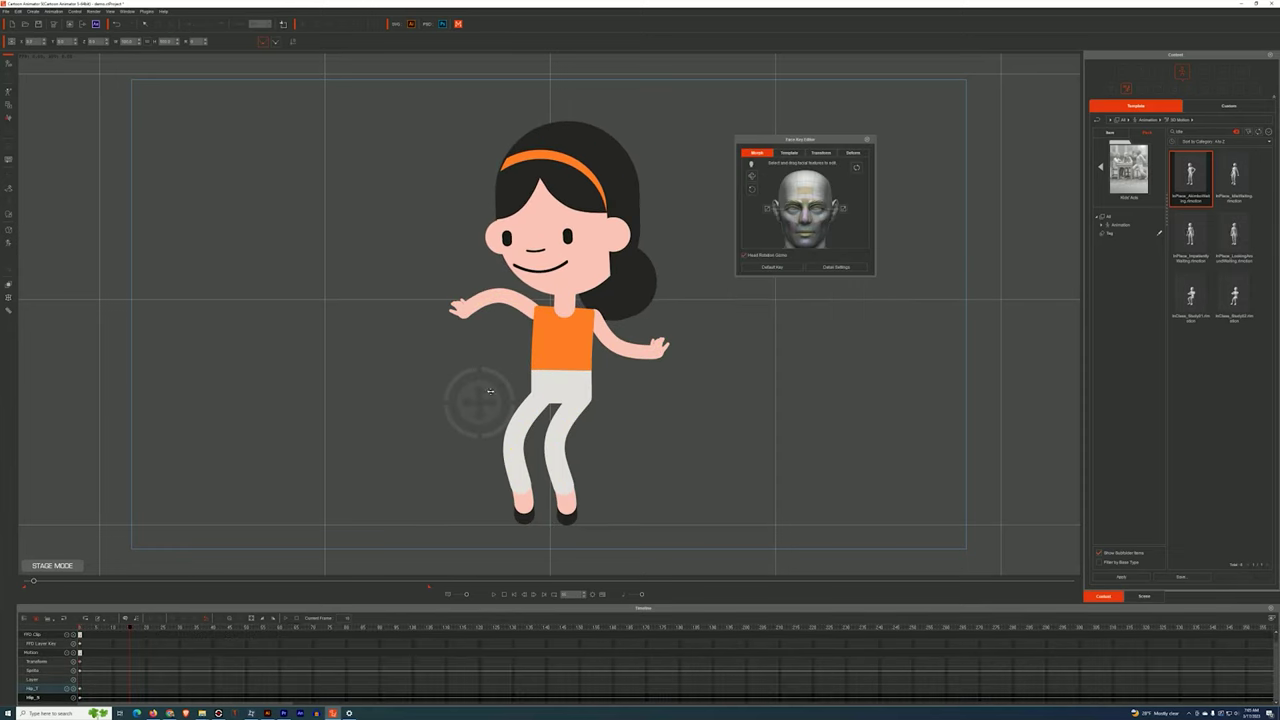
# Turn the head to a new angle, and near frame 20 shift the hip and tilt the upper body to key a second pose.
pyautogui.moveTo(490, 391); pyautogui.dragTo(571, 286)
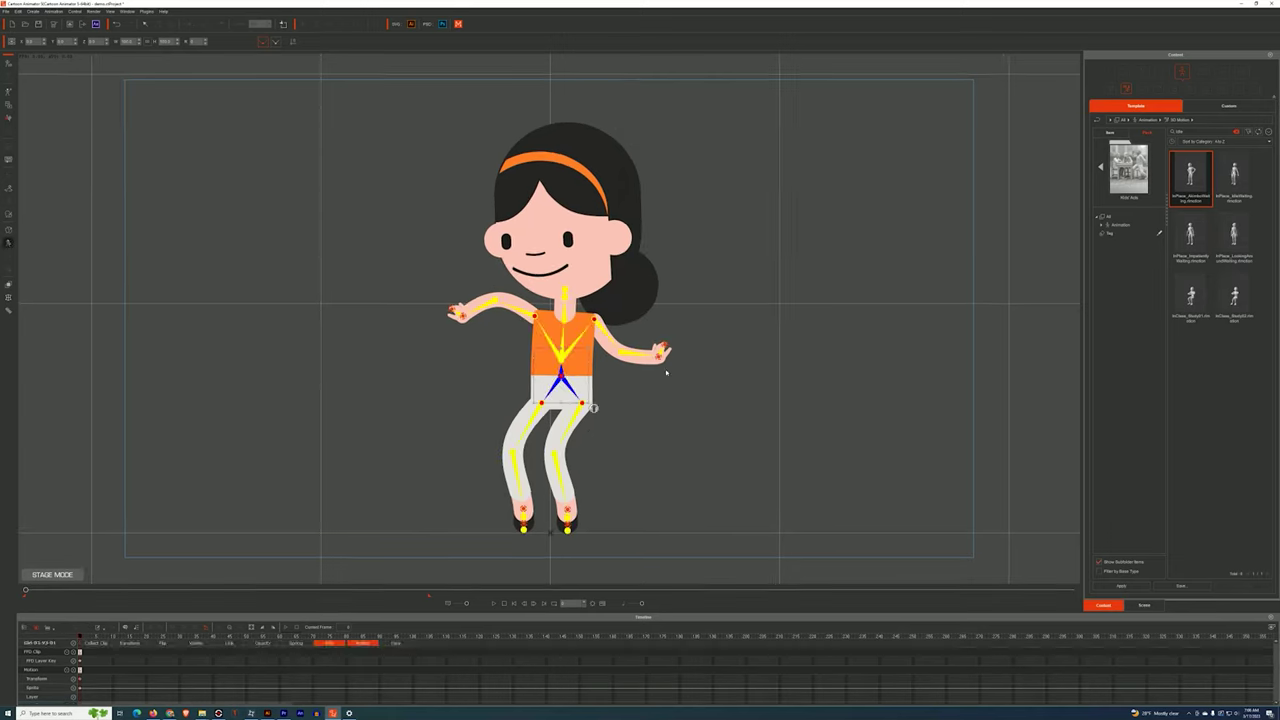
pyautogui.click(141, 636)
pyautogui.moveTo(560, 374); pyautogui.dragTo(558, 374)
pyautogui.moveTo(557, 334); pyautogui.dragTo(567, 326)
pyautogui.click(556, 372)
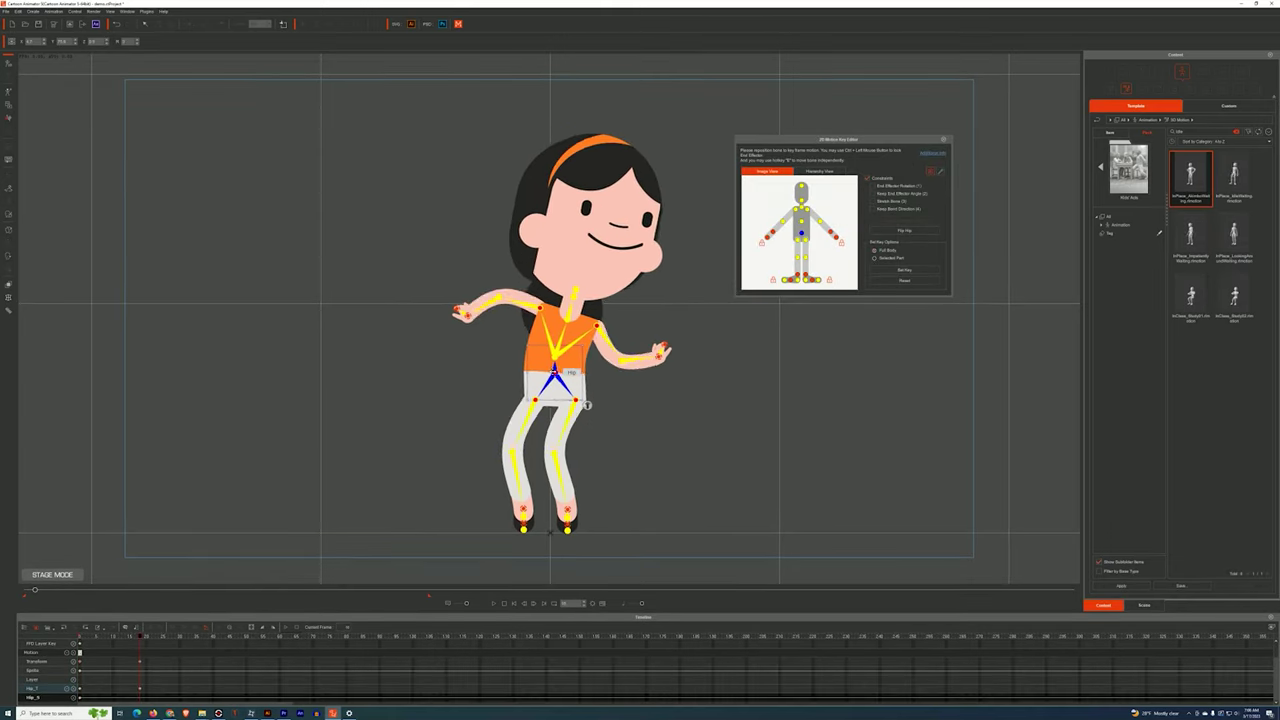
# Play the keyed poses from the start, stop playback, and show the character's Transform track in the timeline.
pyautogui.click(516, 605)
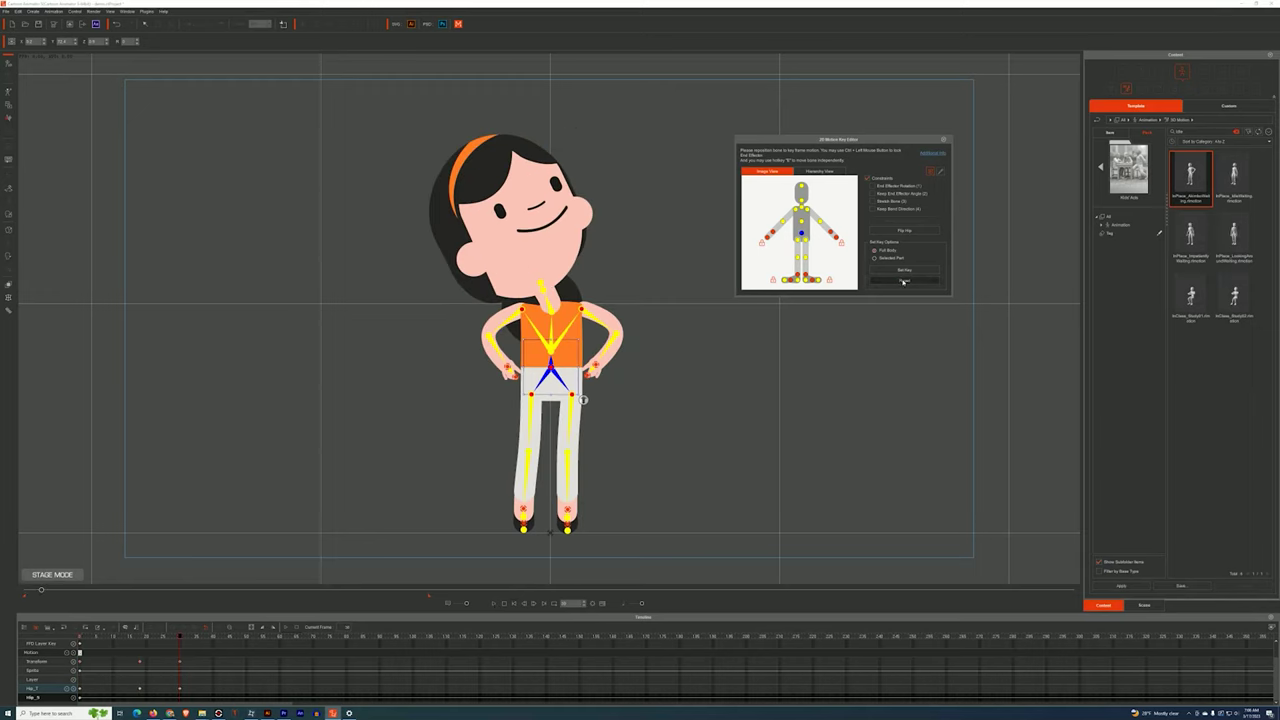
pyautogui.click(493, 604)
pyautogui.click(503, 604)
pyautogui.scroll(1, 110, 650)
pyautogui.click(129, 643)
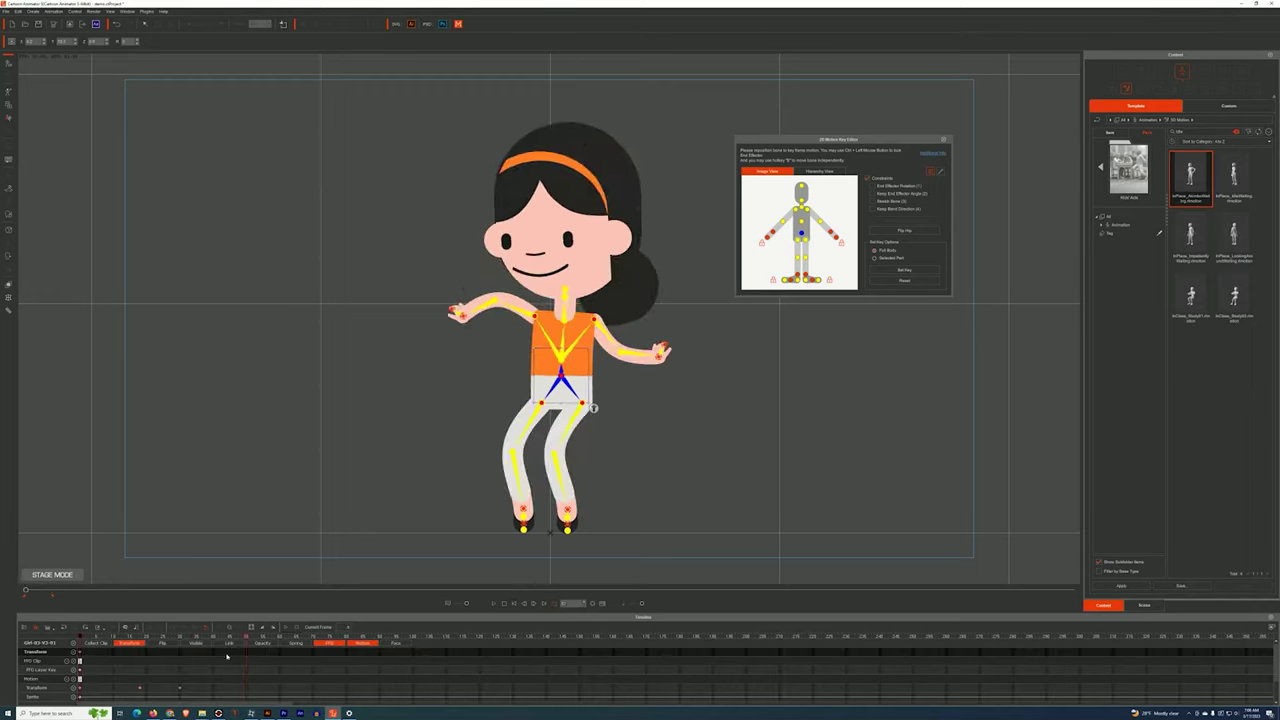
# Play the posed animation and show the character's Face track in the timeline.
pyautogui.click(493, 604)
pyautogui.click(396, 643)
pyautogui.scroll(-3, 323, 671)
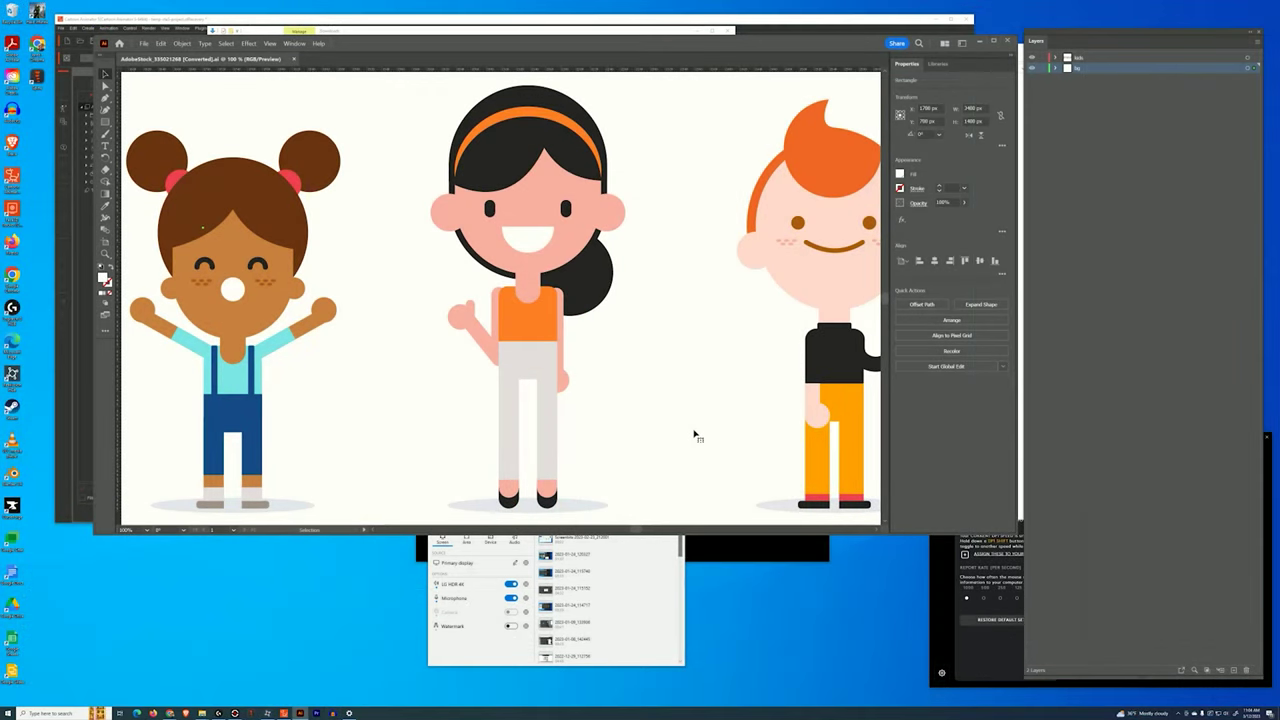
# Switch to Reallusion Hub and launch Cartoon Animator from its products.
pyautogui.press('a')
pyautogui.moveTo(267, 713)
pyautogui.click(267, 713)
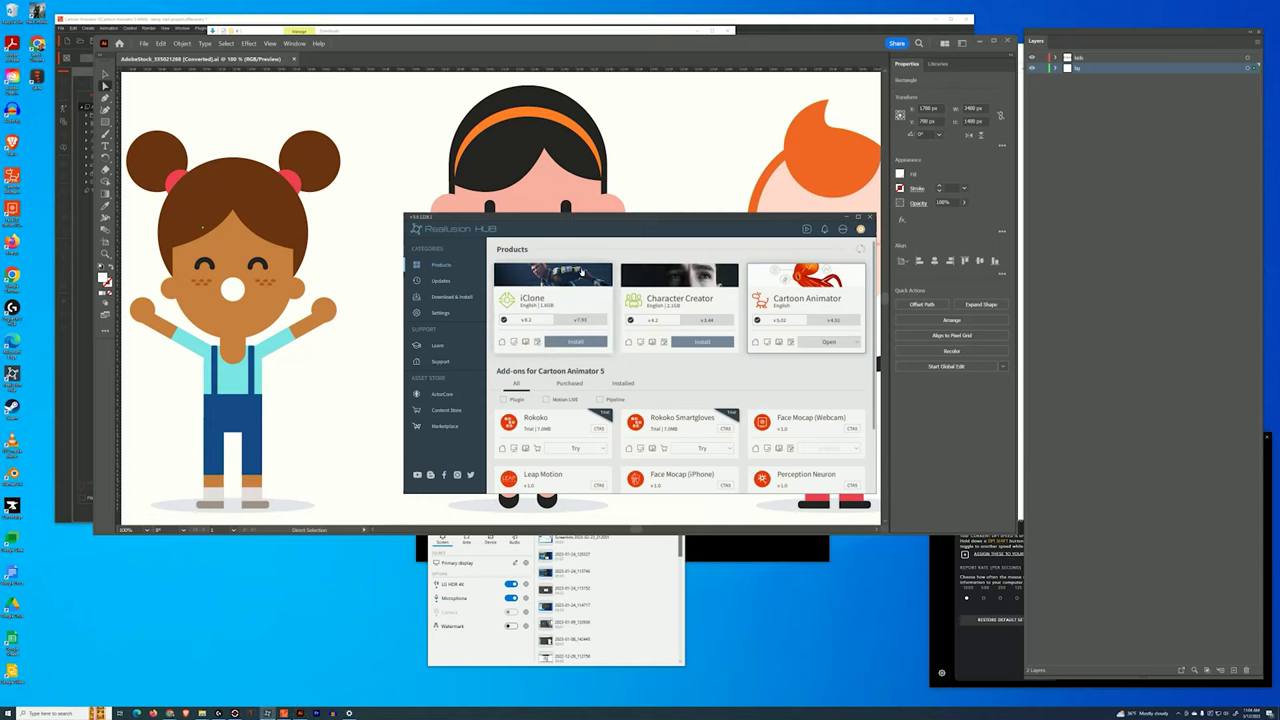
pyautogui.click(824, 343)
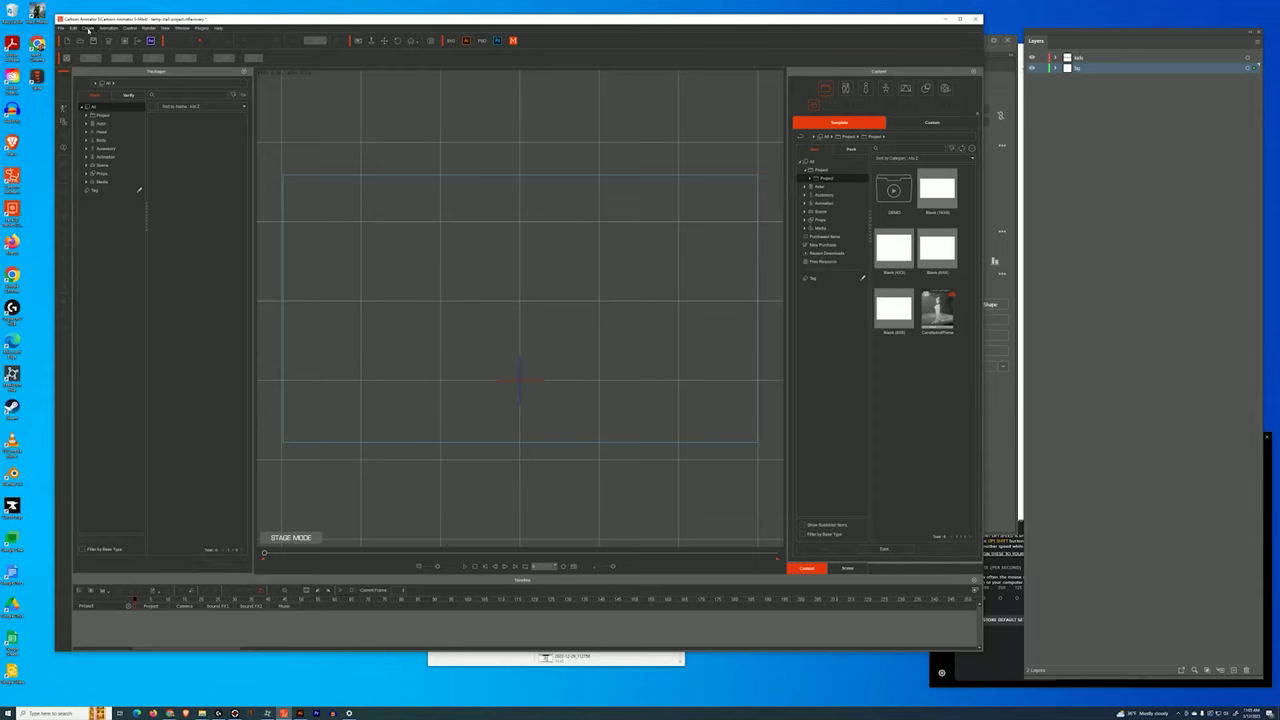
# Create a new character from the Human Template (SVG), opening the template in Illustrator.
pyautogui.click(88, 28)
pyautogui.click(101, 38)
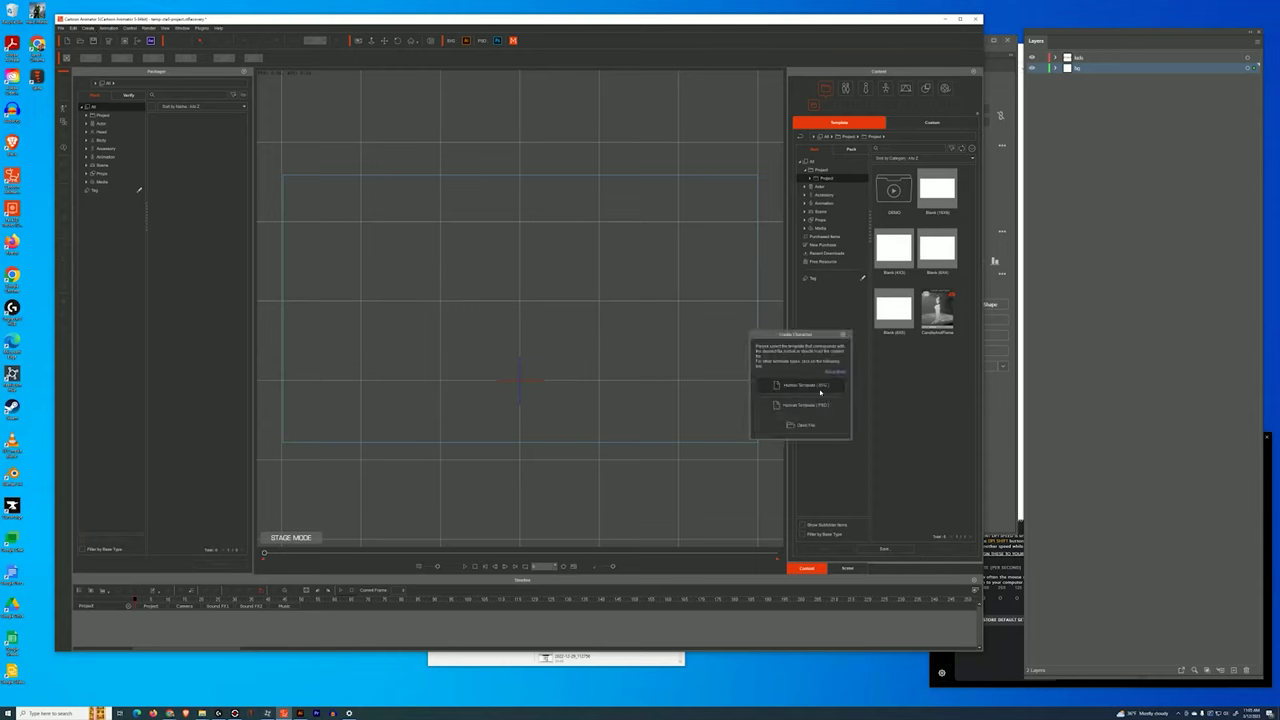
pyautogui.click(798, 388)
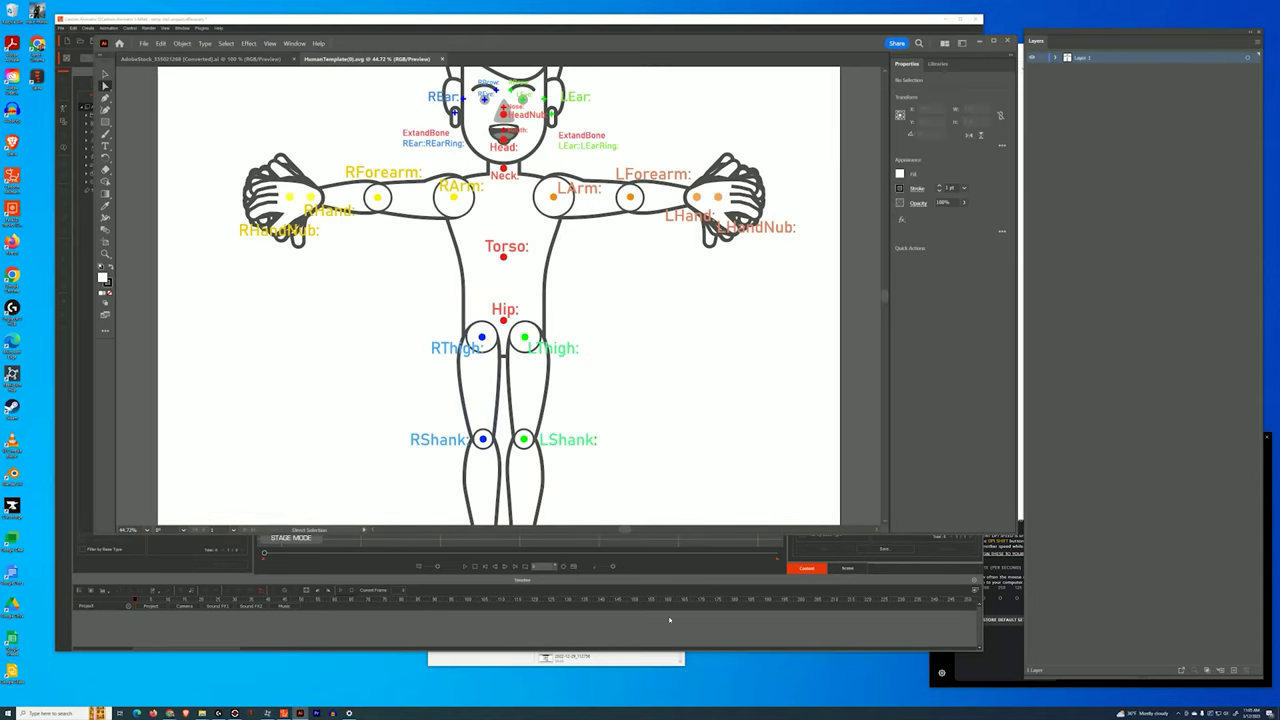
# Switch back to Cartoon Animator, check the SVG editor path in the Vector preferences, and accept the preferences.
pyautogui.click(666, 617)
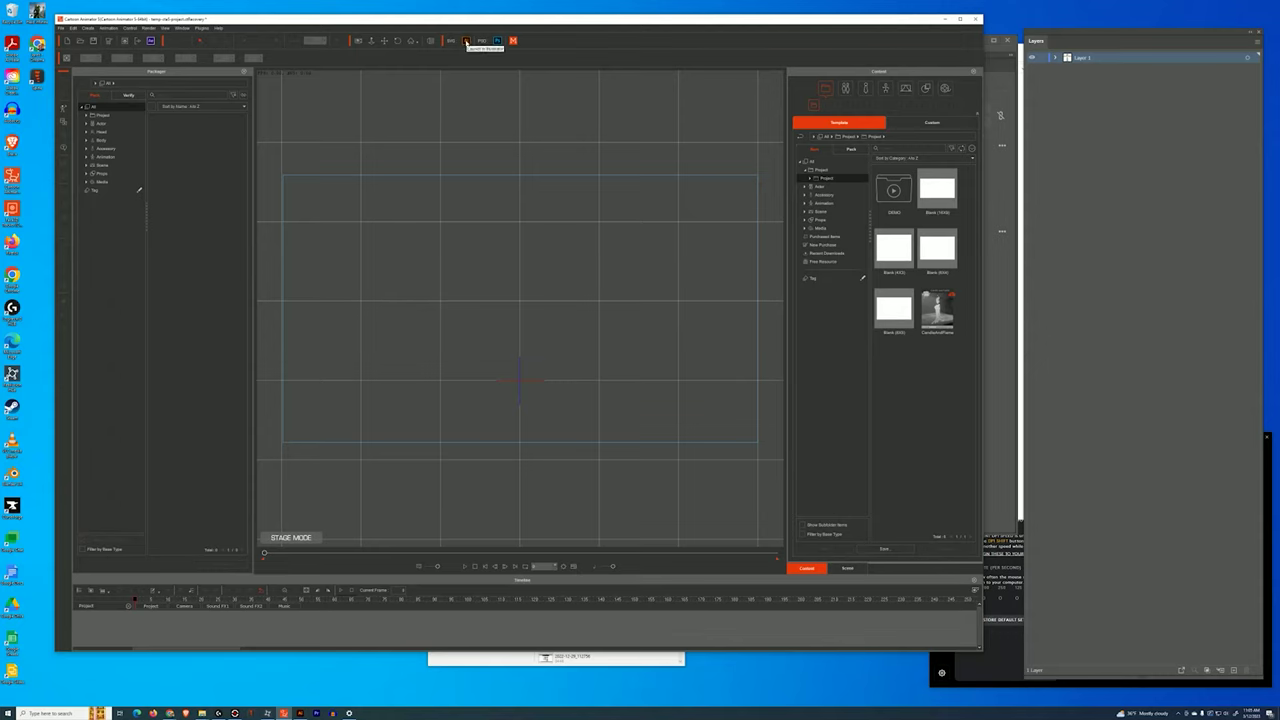
pyautogui.click(73, 27)
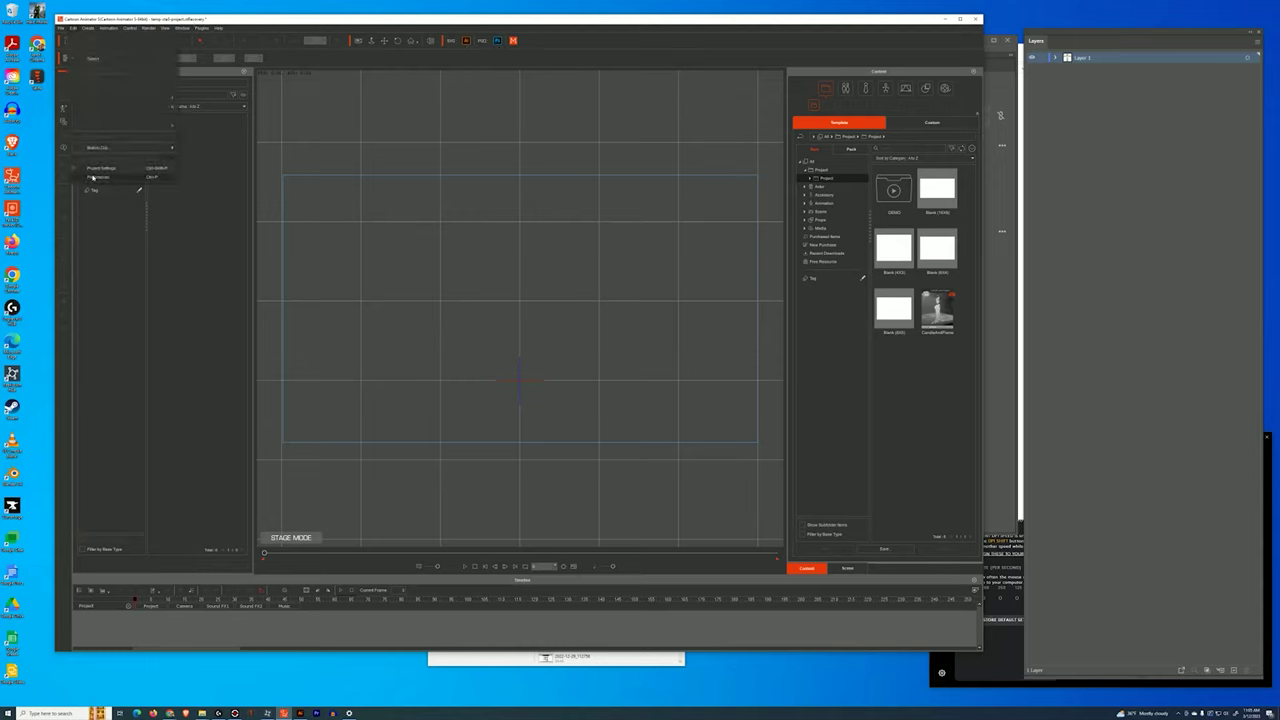
pyautogui.click(92, 176)
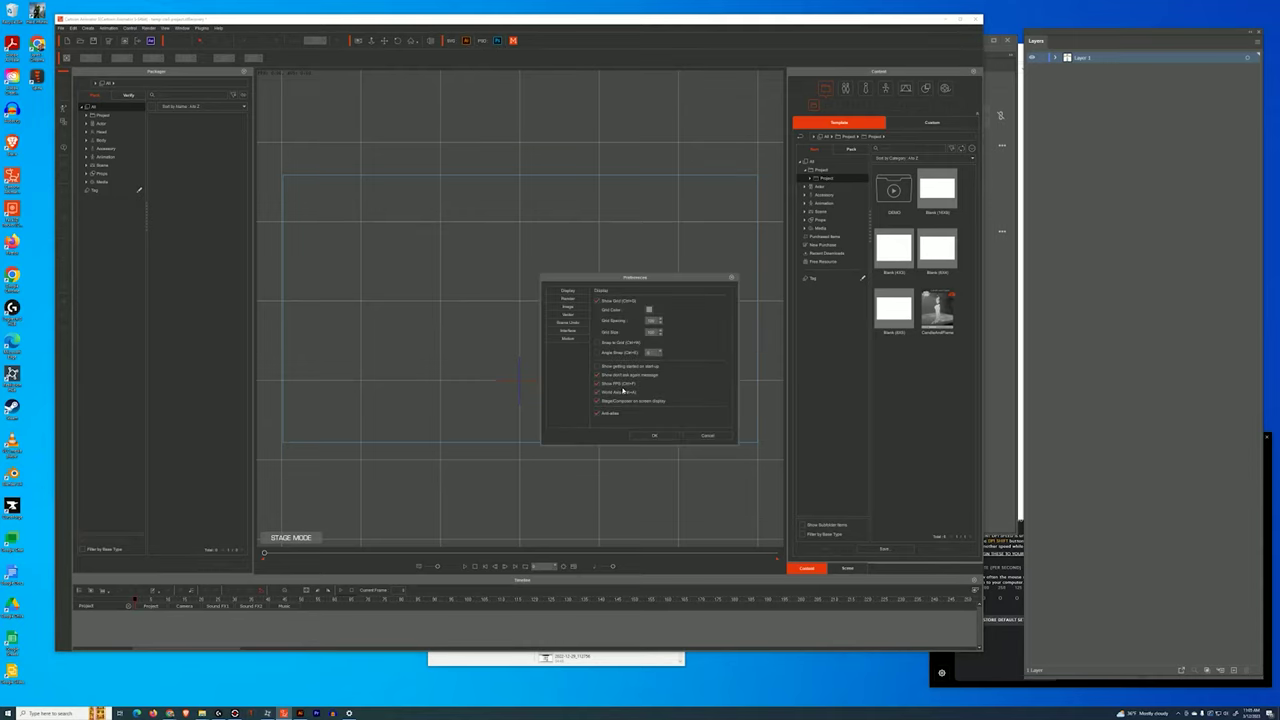
pyautogui.click(570, 339)
pyautogui.click(568, 314)
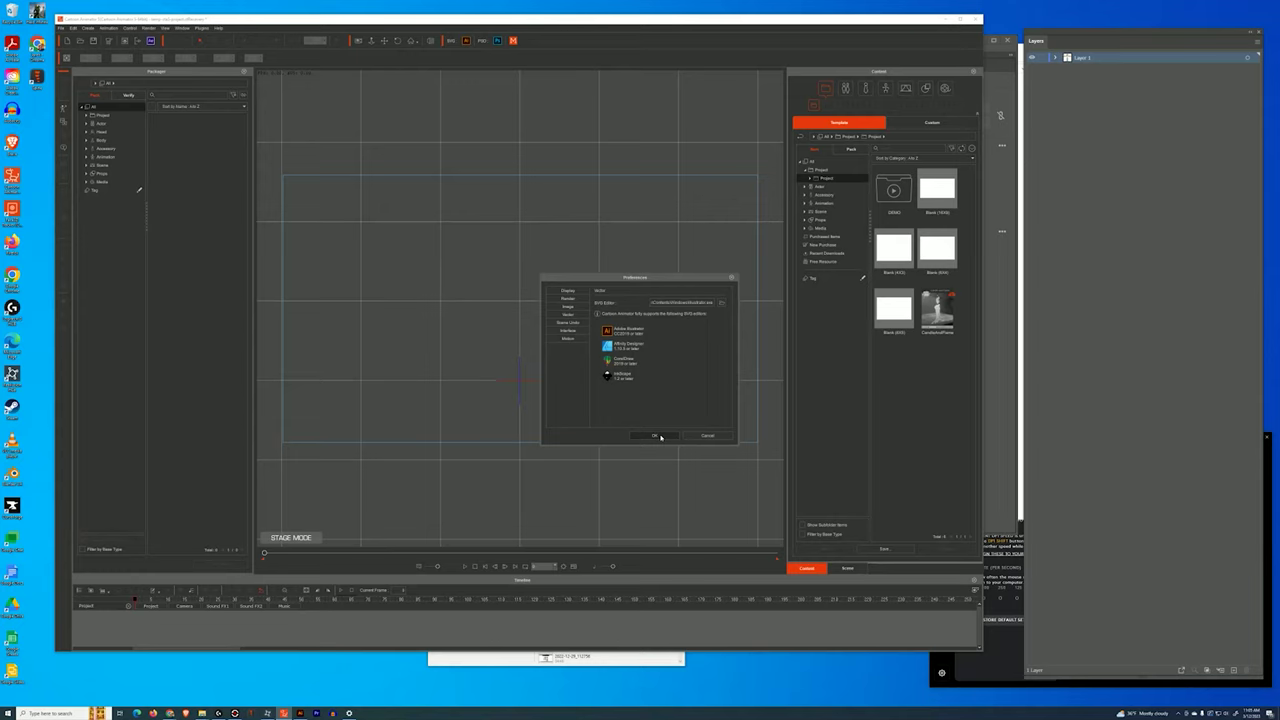
pyautogui.click(656, 436)
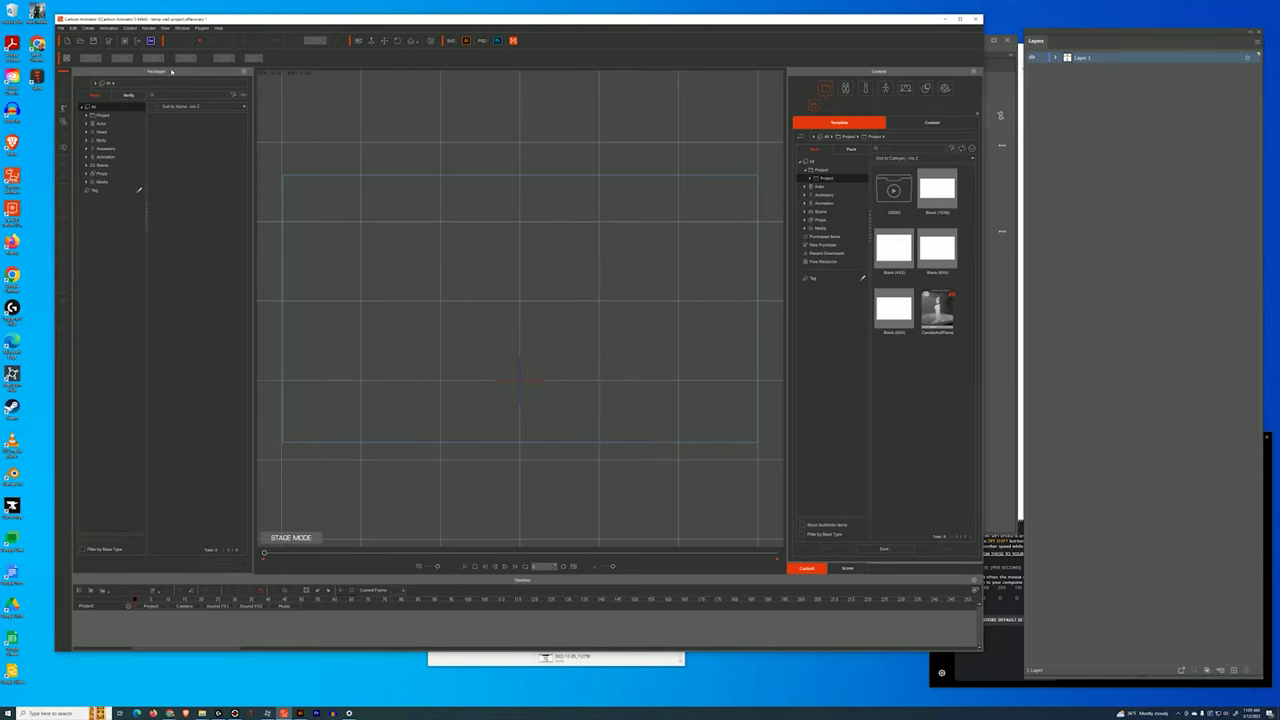
# Switch back to Illustrator and view the whole human template.
pyautogui.click(88, 28)
pyautogui.click(387, 456)
pyautogui.click(284, 713)
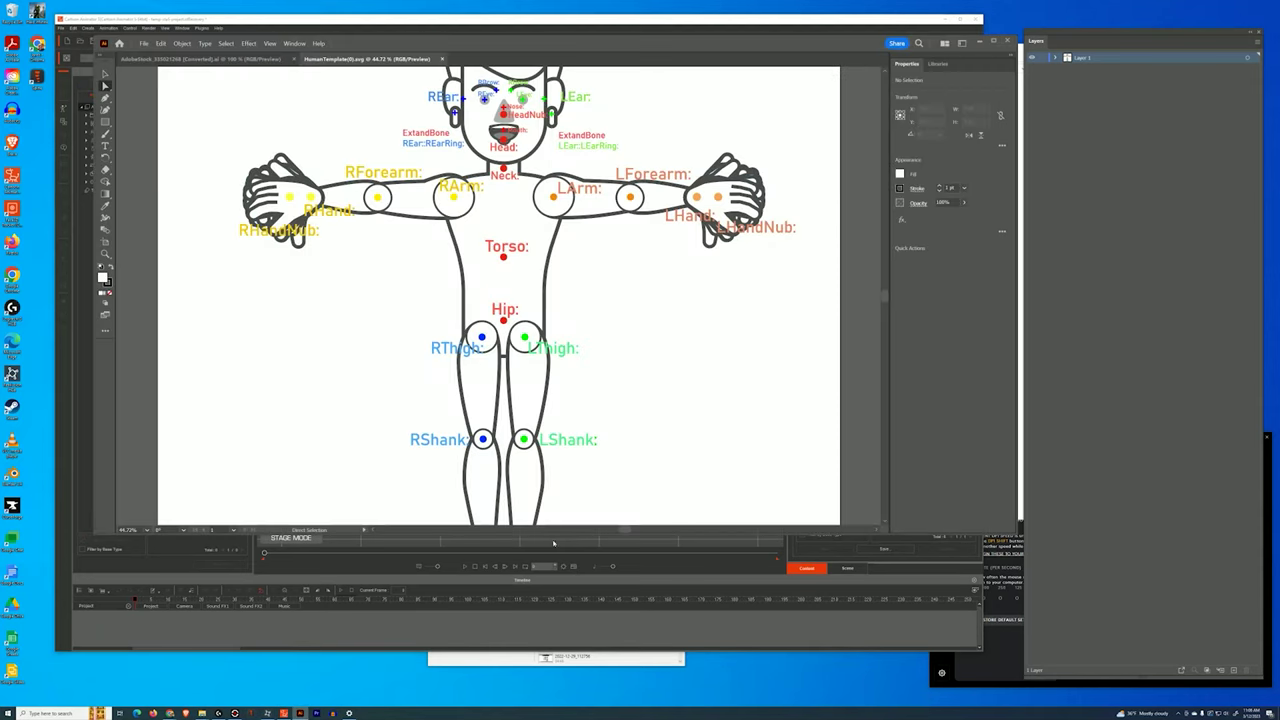
pyautogui.hotkey('ctrl', '-')
pyautogui.hotkey('ctrl', '-')
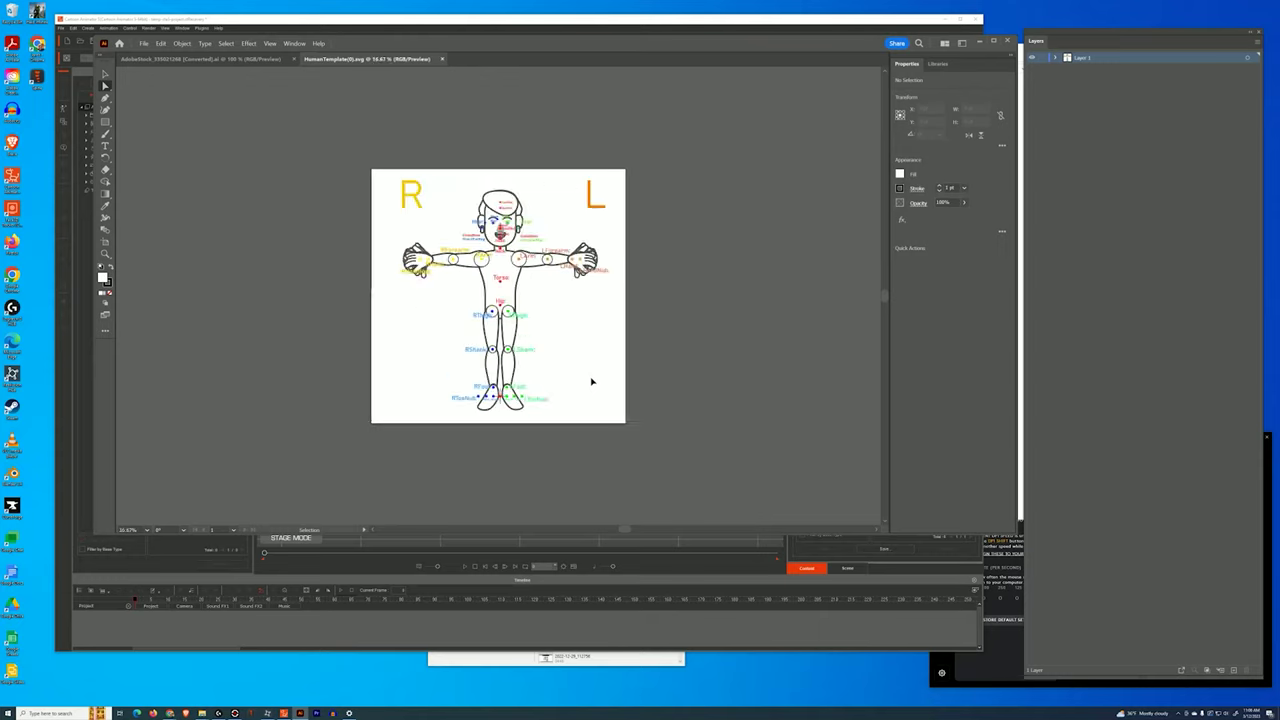
pyautogui.press('a')
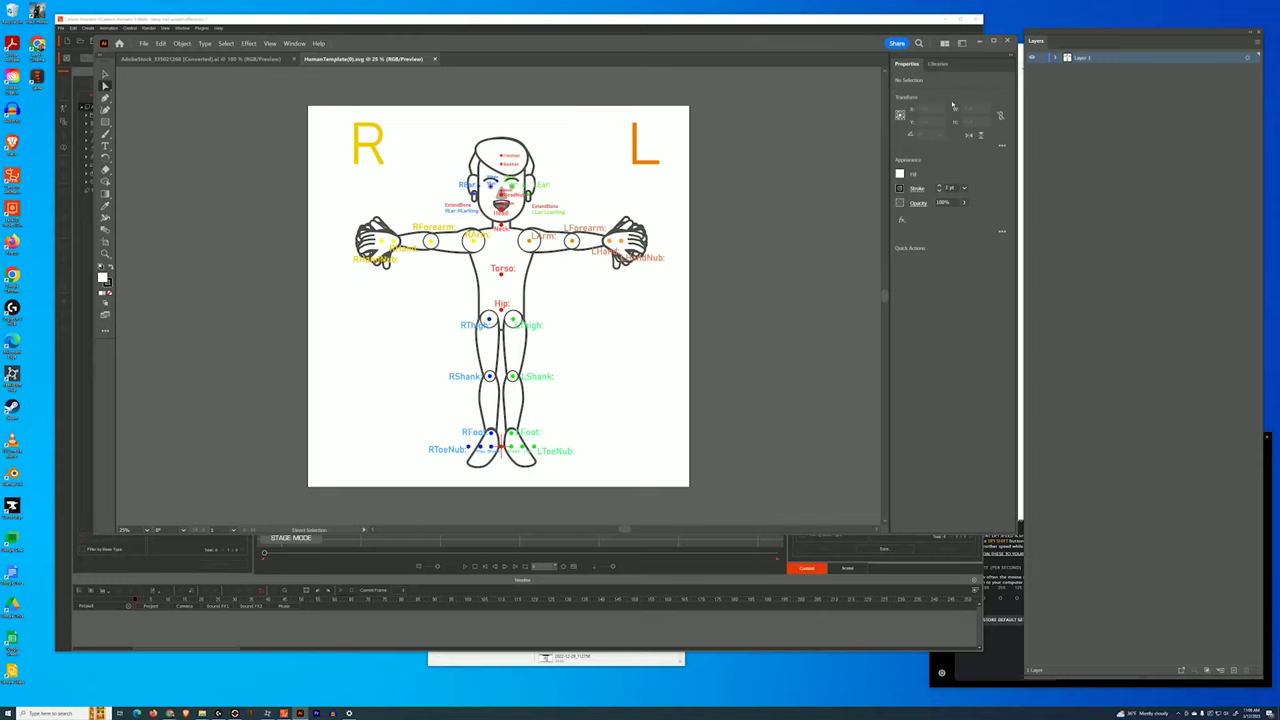
# Expand Layer 1 of the human template and preview the figure without its bone labels.
pyautogui.click(1055, 58)
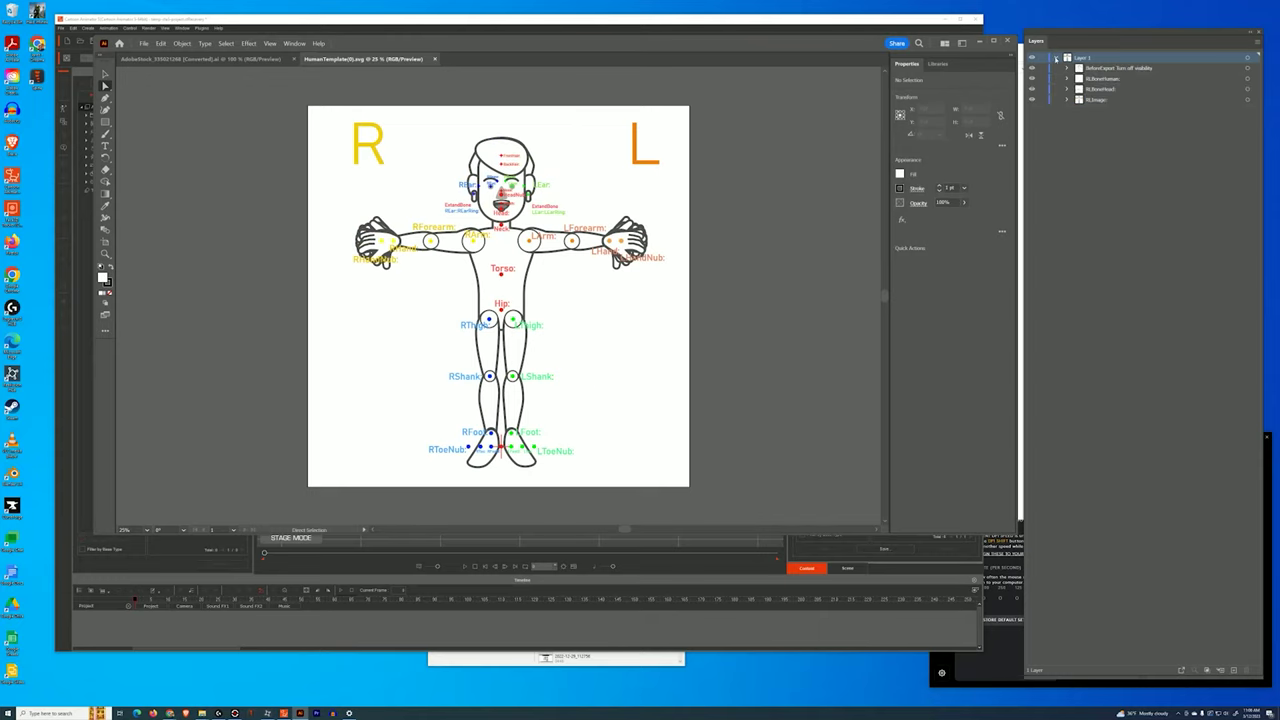
pyautogui.click(1032, 68)
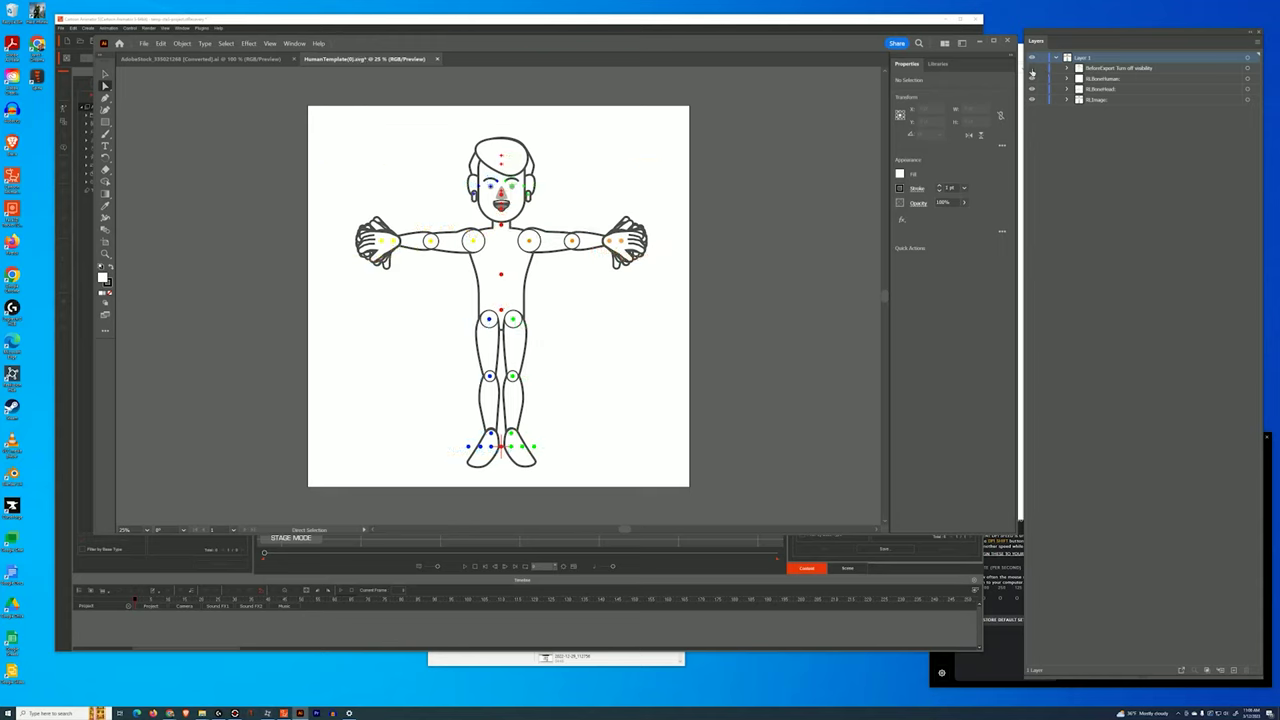
pyautogui.click(1032, 69)
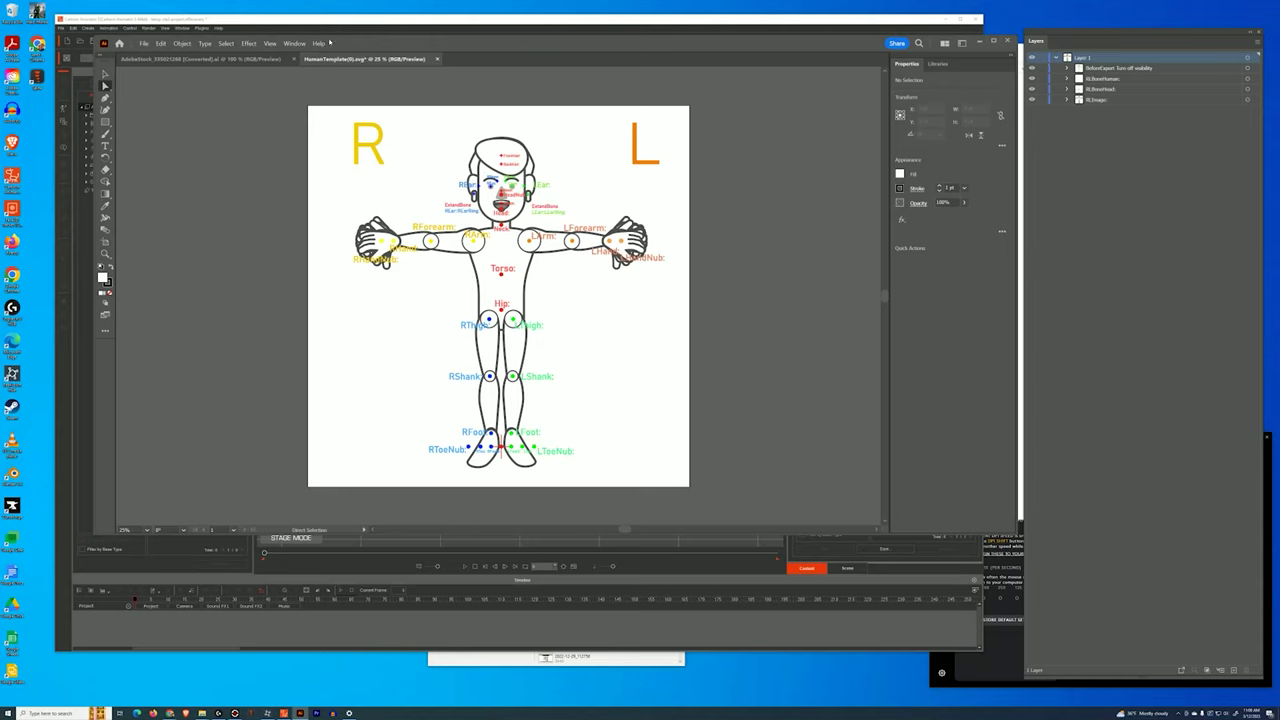
pyautogui.click(294, 43)
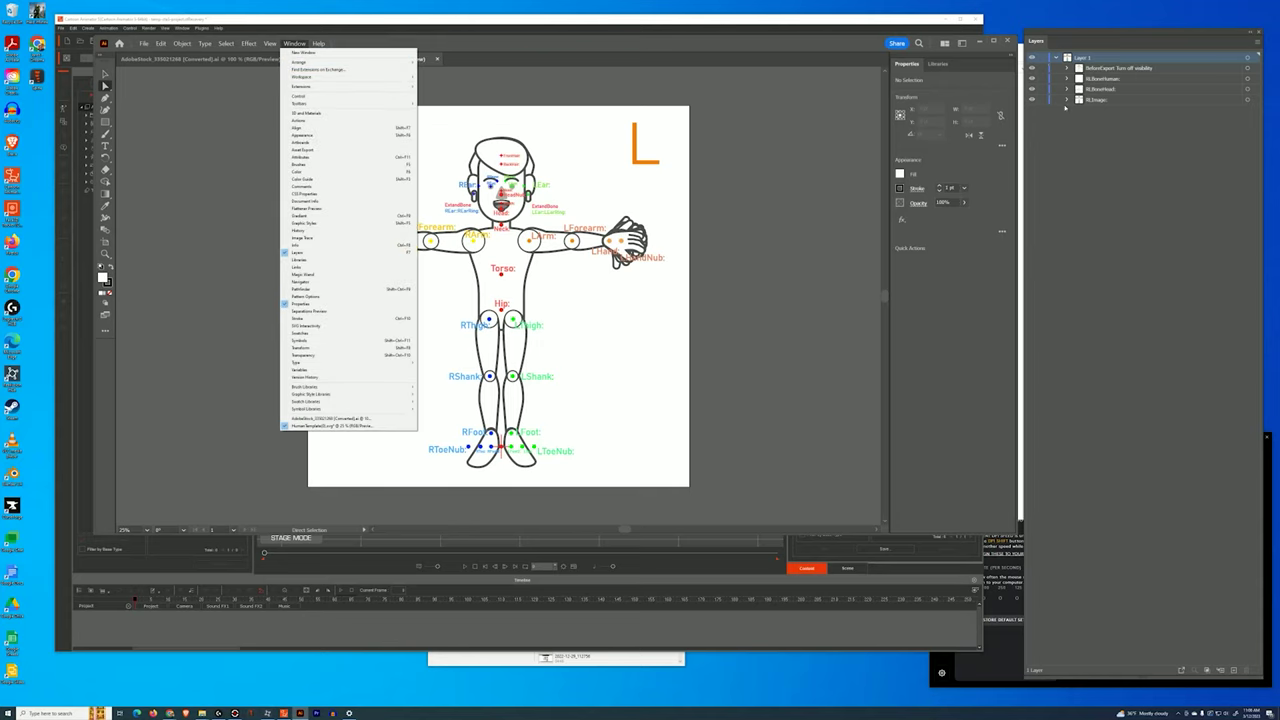
pyautogui.click(1083, 169)
# Compare the template with and without its bone labels, leaving the BeforeExport label layer hidden.
pyautogui.click(1032, 69)
pyautogui.click(1032, 69)
pyautogui.click(1032, 70)
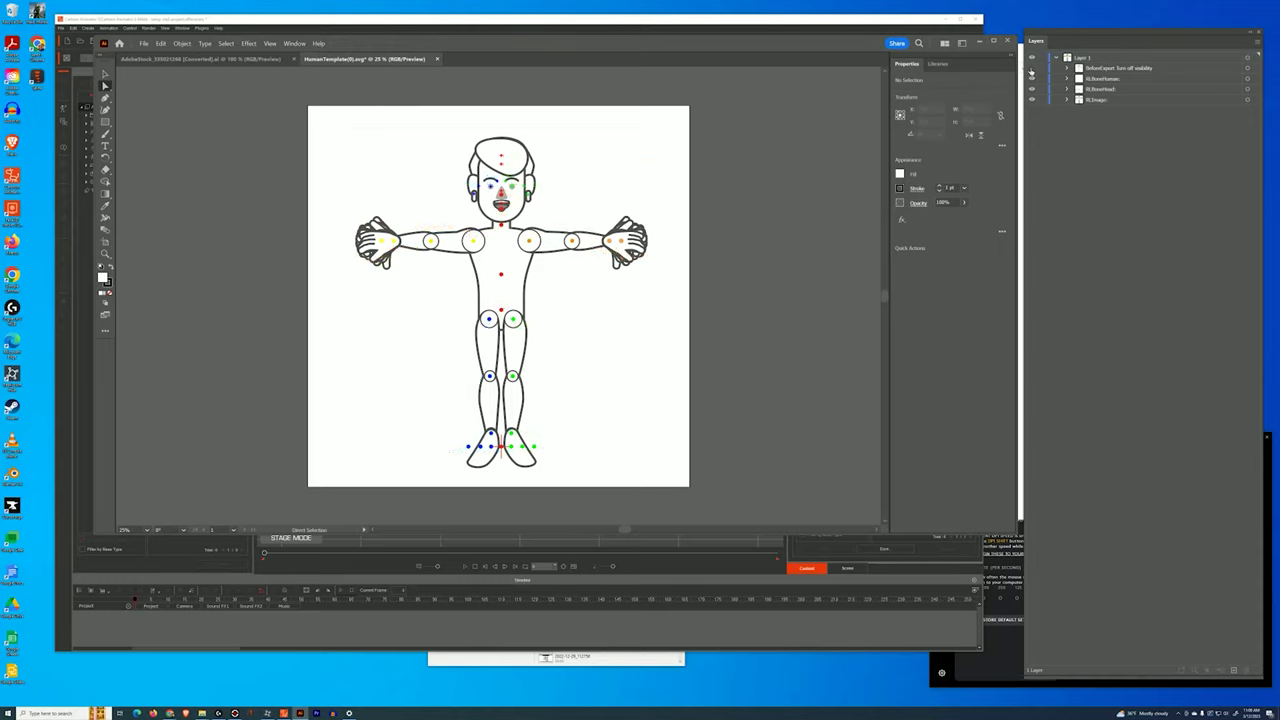
pyautogui.click(1032, 69)
pyautogui.click(1032, 70)
pyautogui.click(1032, 70)
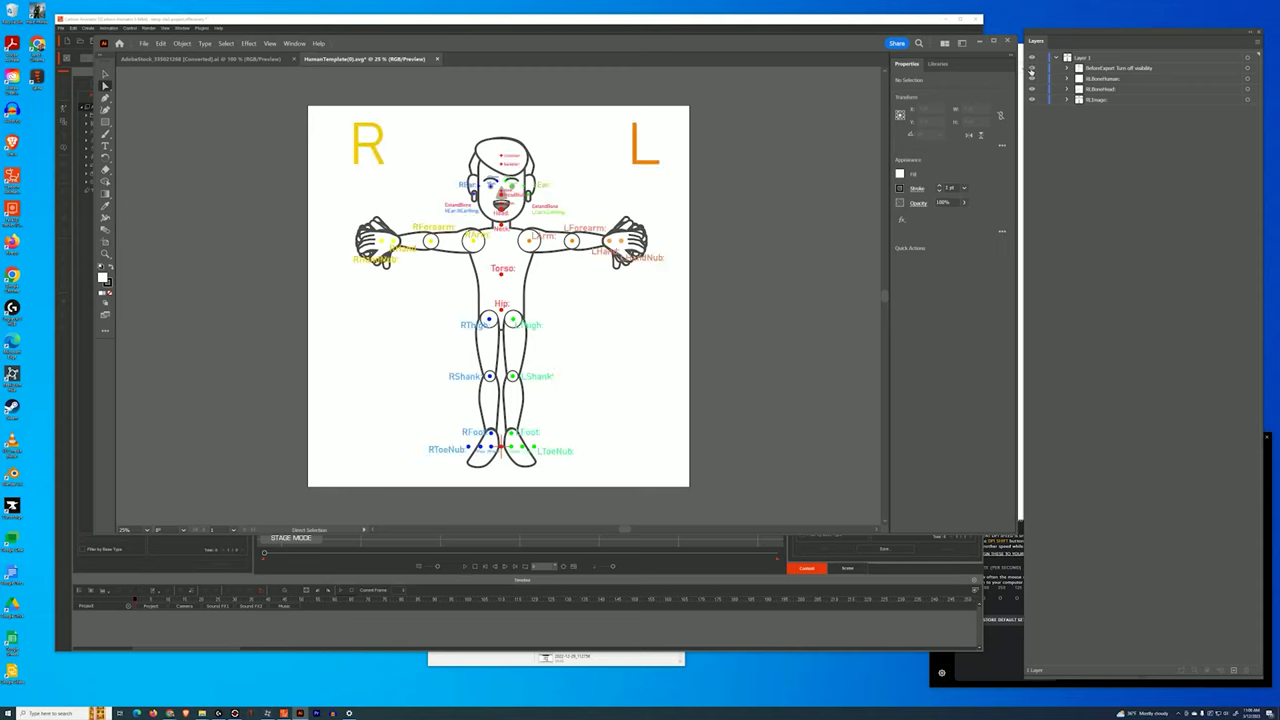
pyautogui.click(1032, 70)
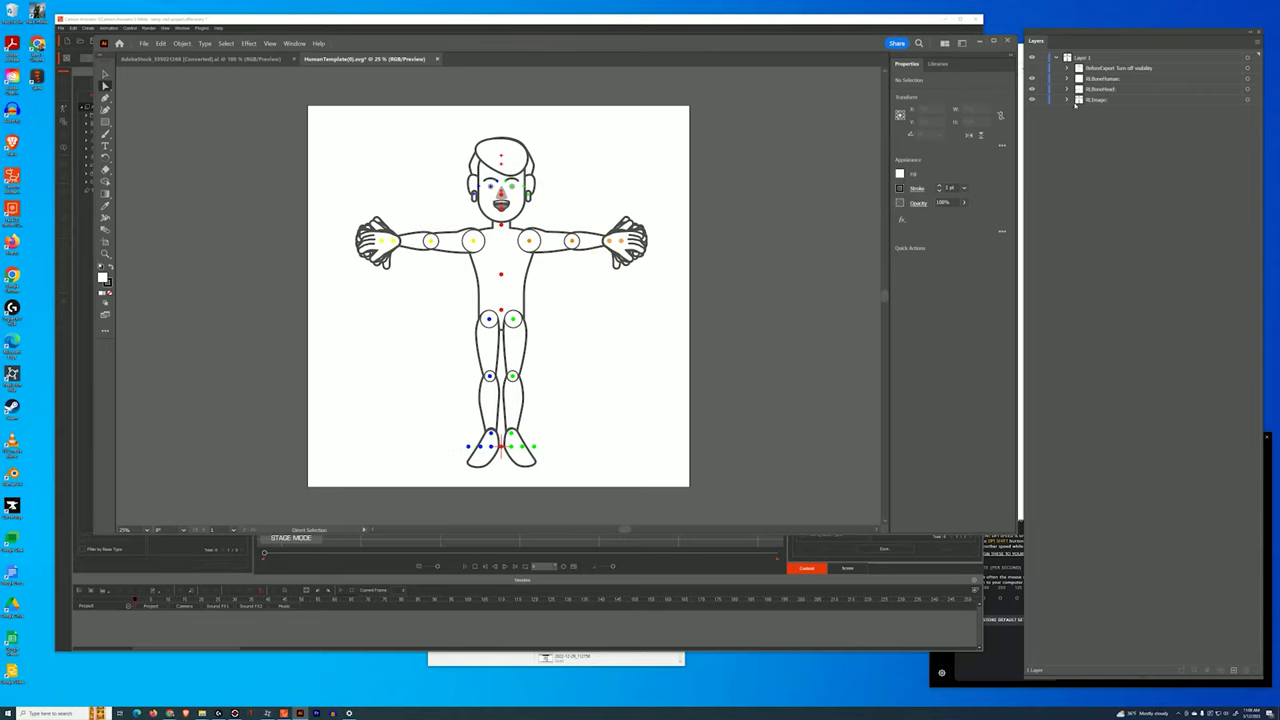
# Float the AdobeStock kids illustration beside the human template and frame the girl with the orange headband.
pyautogui.moveTo(272, 58); pyautogui.dragTo(277, 140)
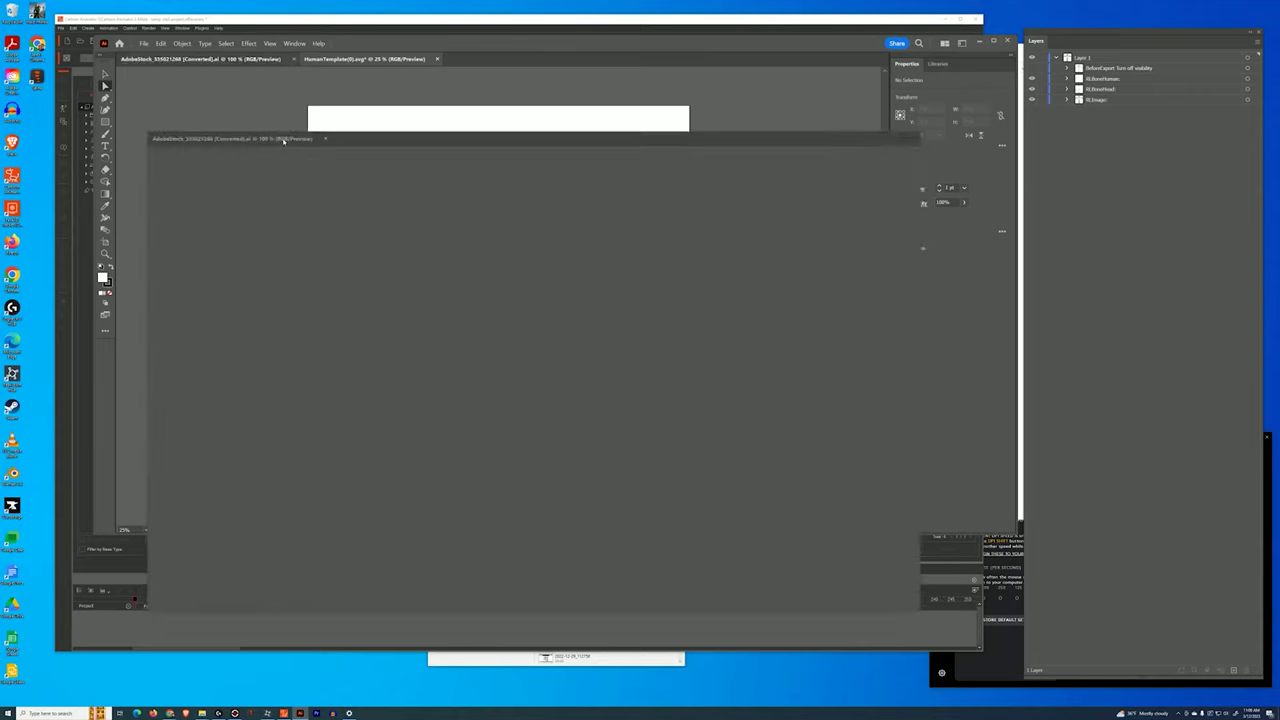
pyautogui.moveTo(368, 144); pyautogui.dragTo(786, 103)
pyautogui.press('space')
pyautogui.moveTo(1004, 350); pyautogui.dragTo(778, 330)
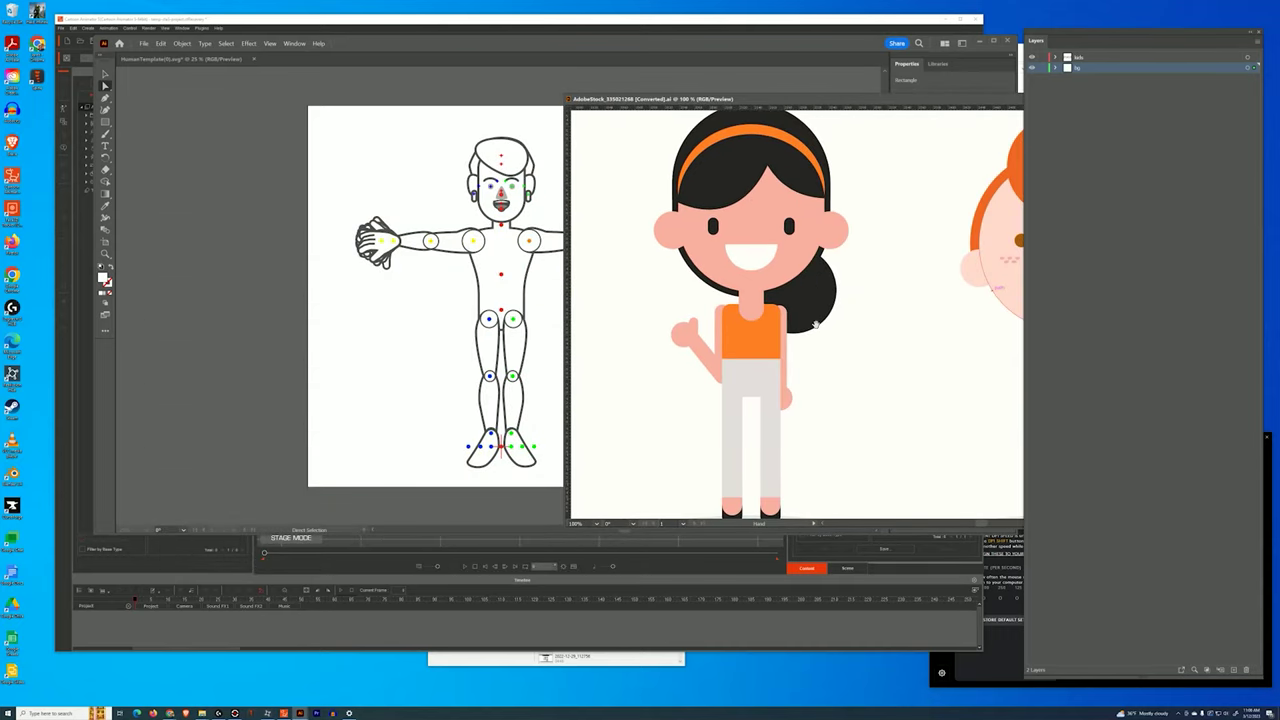
pyautogui.hotkey('ctrl', '-')
pyautogui.press('space')
pyautogui.moveTo(890, 287); pyautogui.dragTo(608, 251)
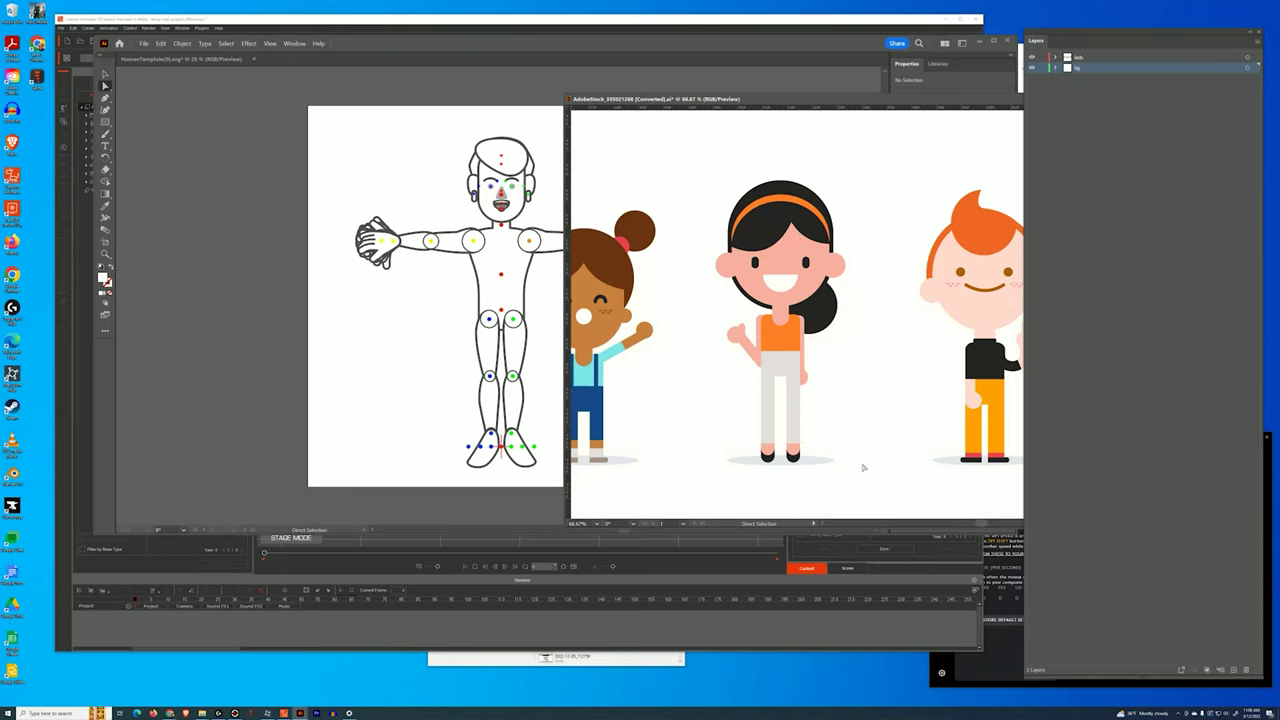
# Select the girl's artwork together with her ground shadow and try to group it.
pyautogui.moveTo(879, 496); pyautogui.dragTo(866, 479)
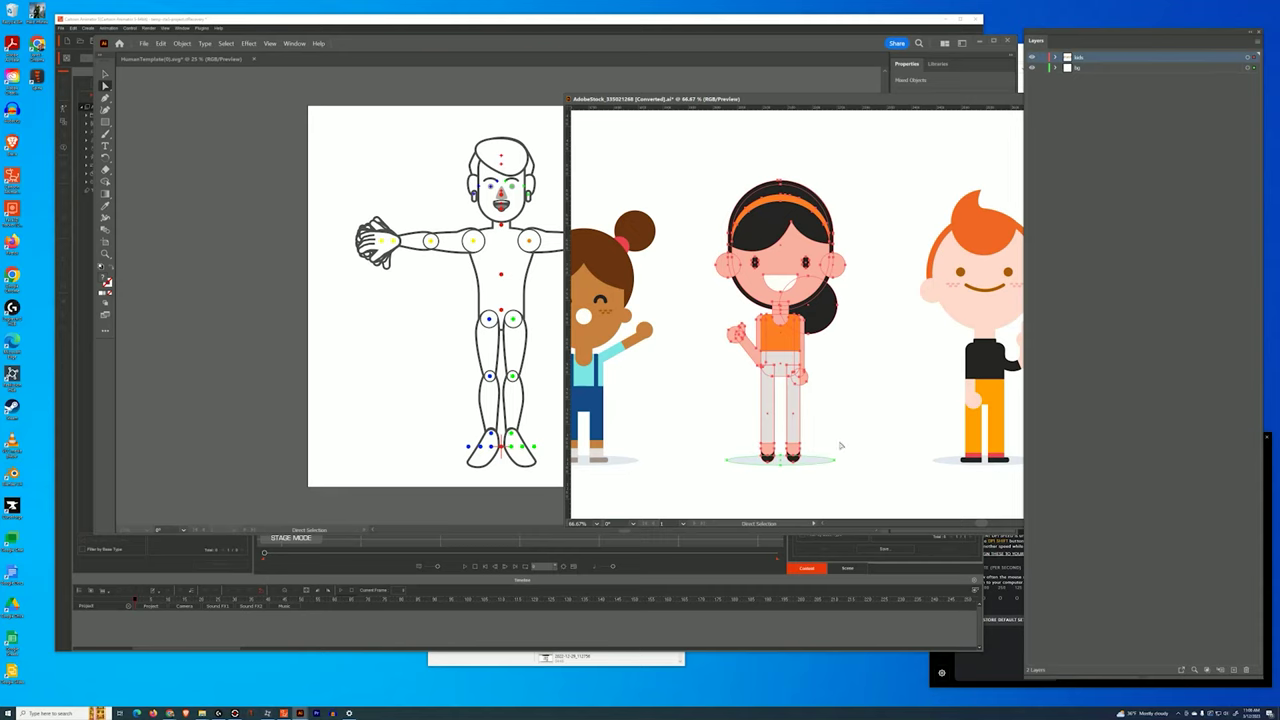
pyautogui.hotkey('ctrl', 'g')
pyautogui.click(872, 377)
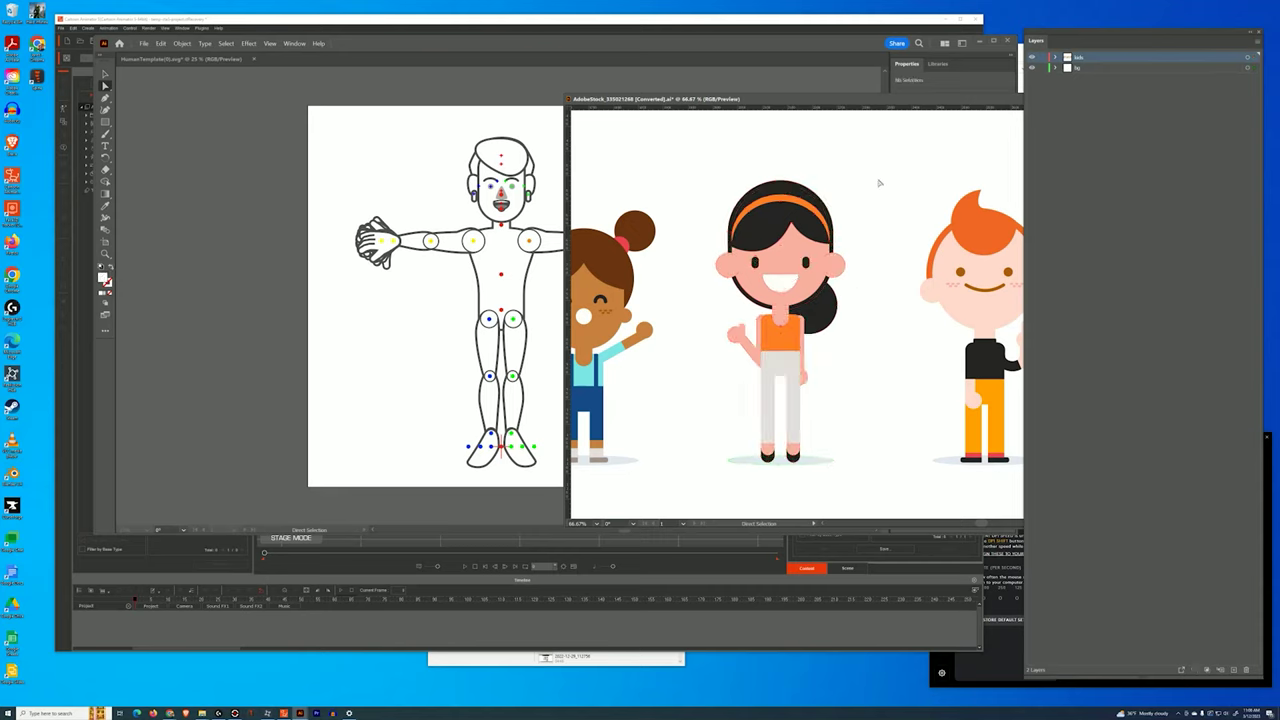
pyautogui.moveTo(866, 155); pyautogui.dragTo(682, 492)
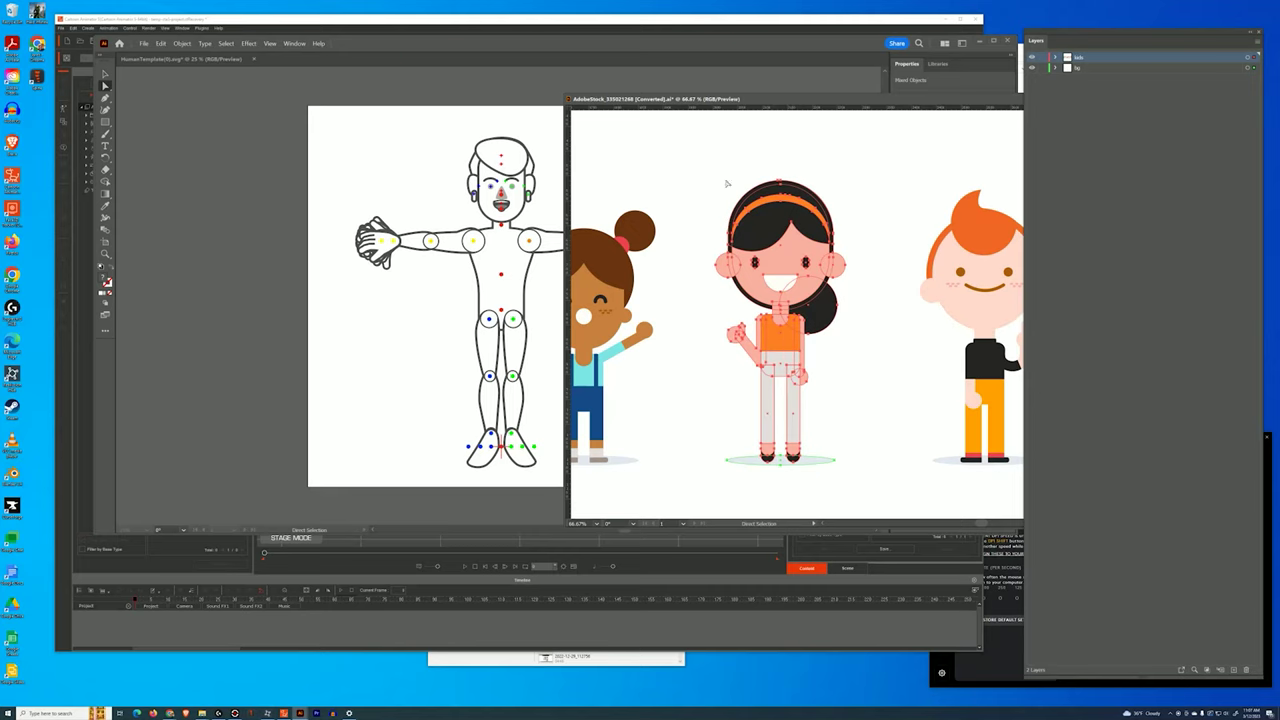
# Dock the kids illustration back beside the template document and group the girl's artwork without her shadow.
pyautogui.moveTo(753, 100); pyautogui.dragTo(794, 113)
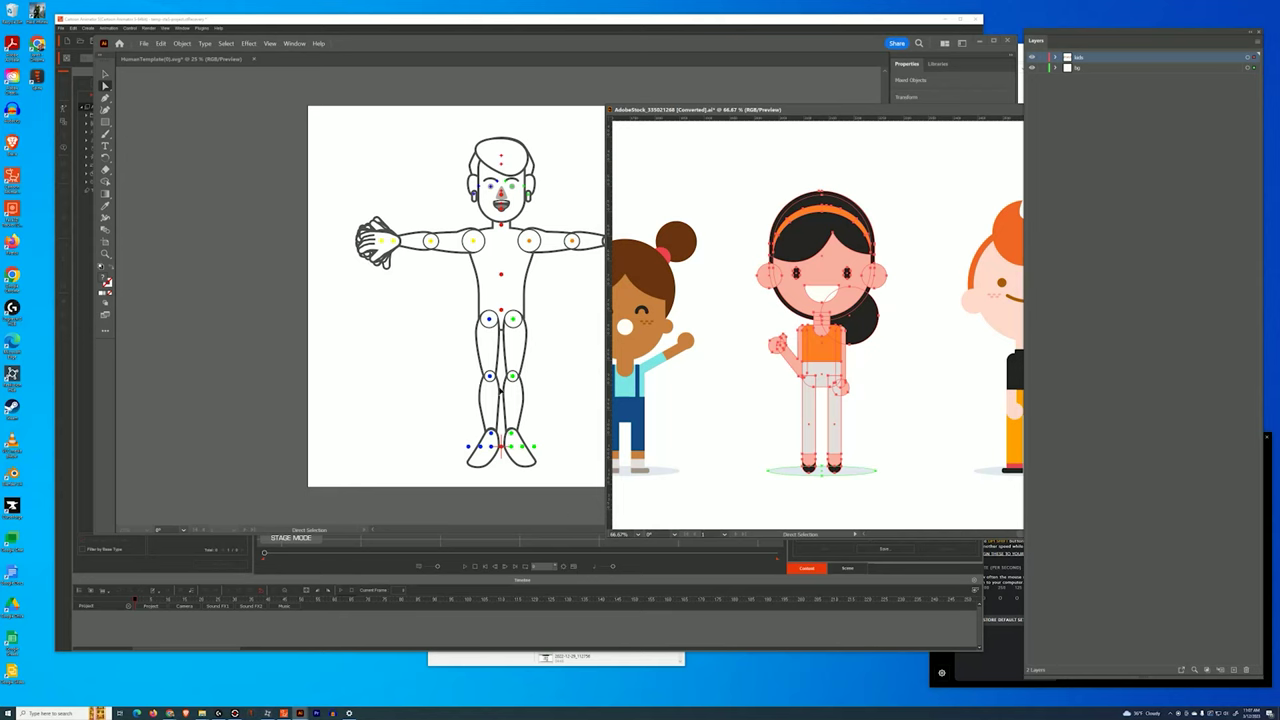
pyautogui.moveTo(760, 114); pyautogui.dragTo(380, 59)
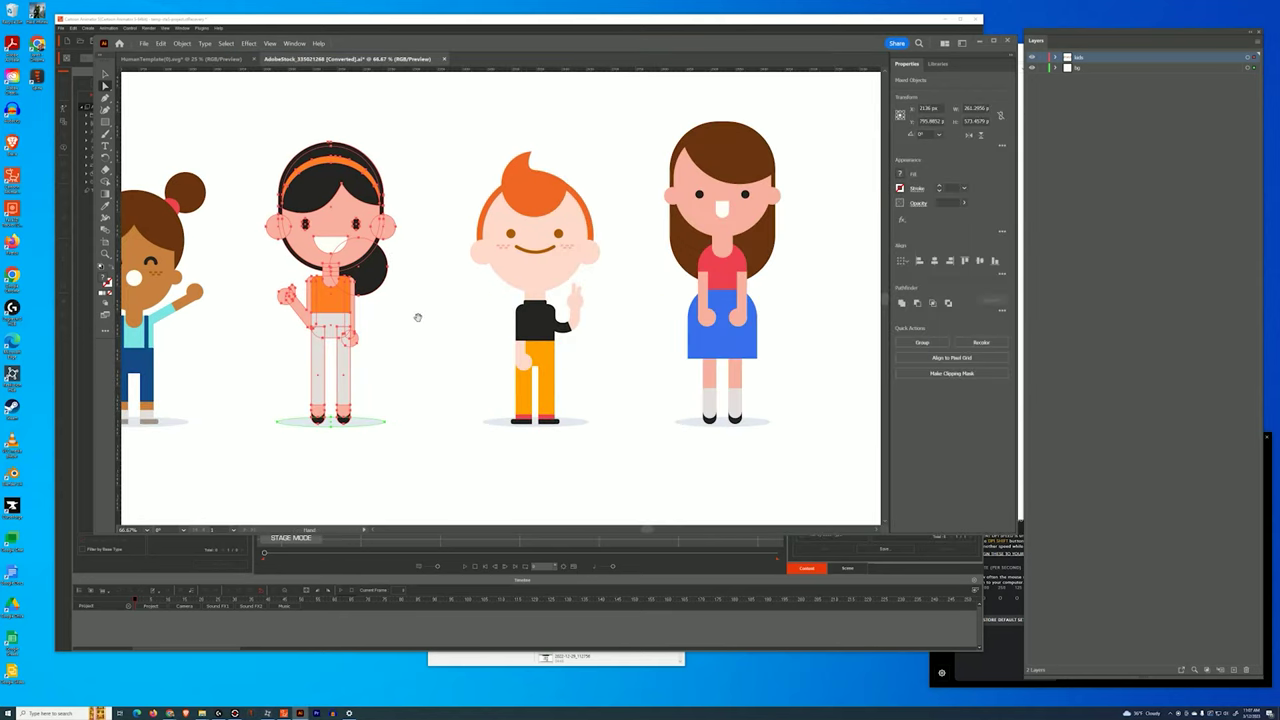
pyautogui.moveTo(417, 317); pyautogui.dragTo(628, 349)
pyautogui.hotkey('ctrl', 'g')
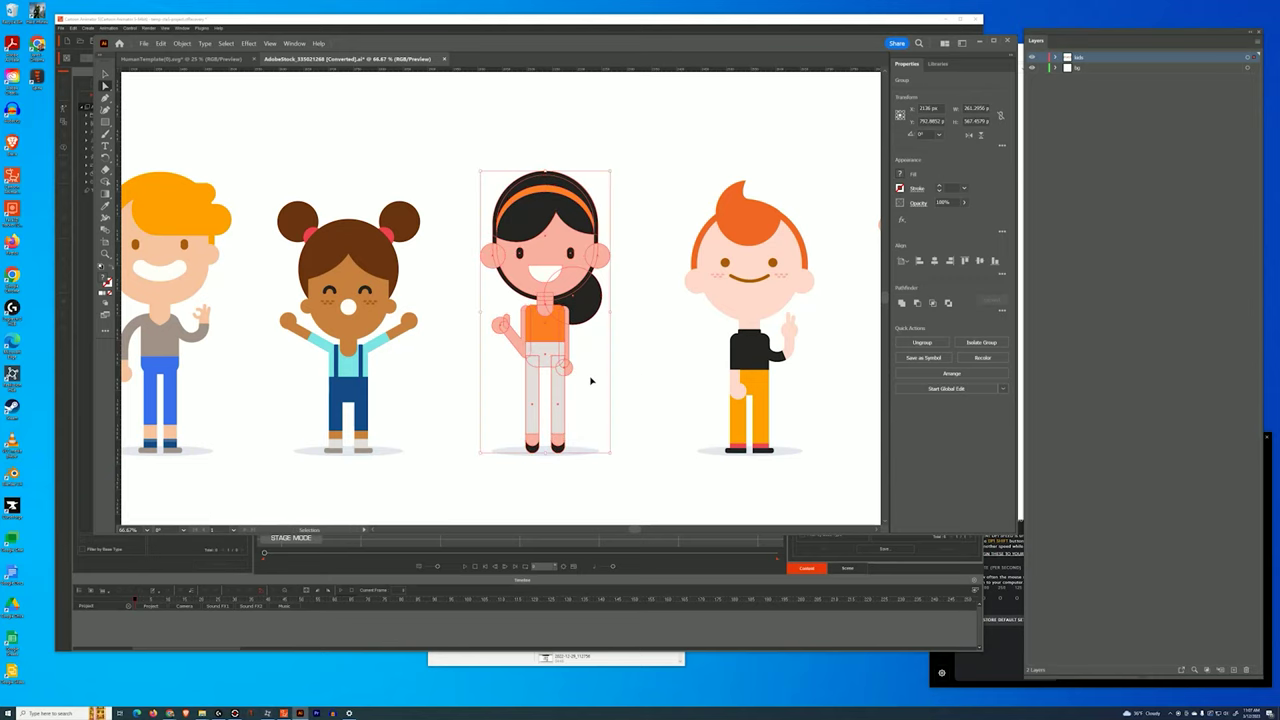
# Expand the kids layer and hide every character group except the girl's.
pyautogui.scroll(1, 591, 378)
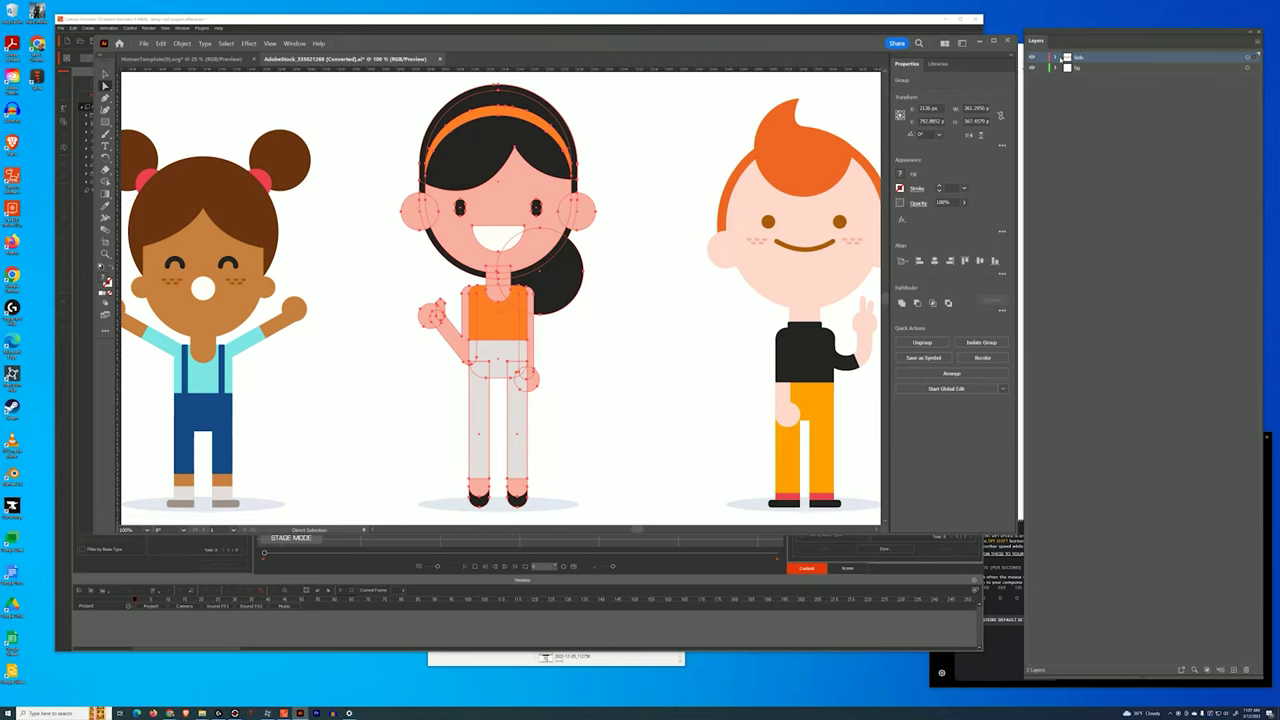
pyautogui.click(1055, 57)
pyautogui.click(1100, 109)
pyautogui.click(1095, 67)
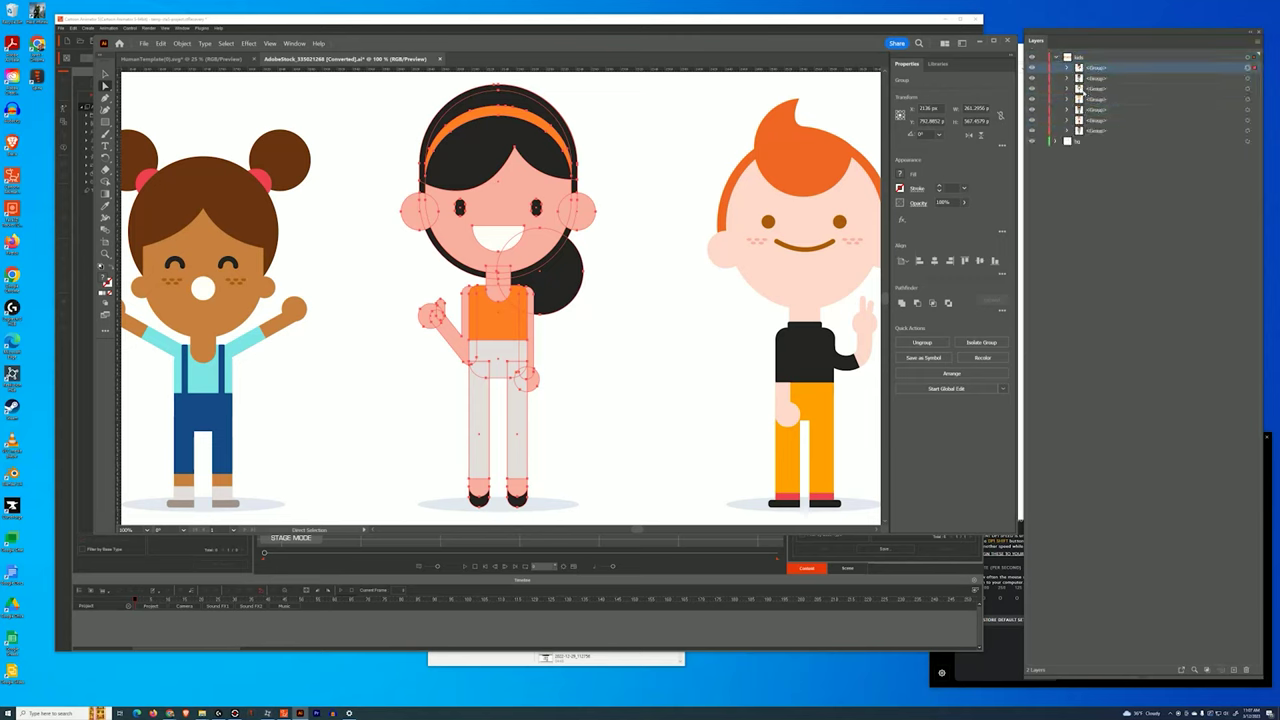
pyautogui.moveTo(1033, 79); pyautogui.dragTo(1033, 131)
pyautogui.press('v')
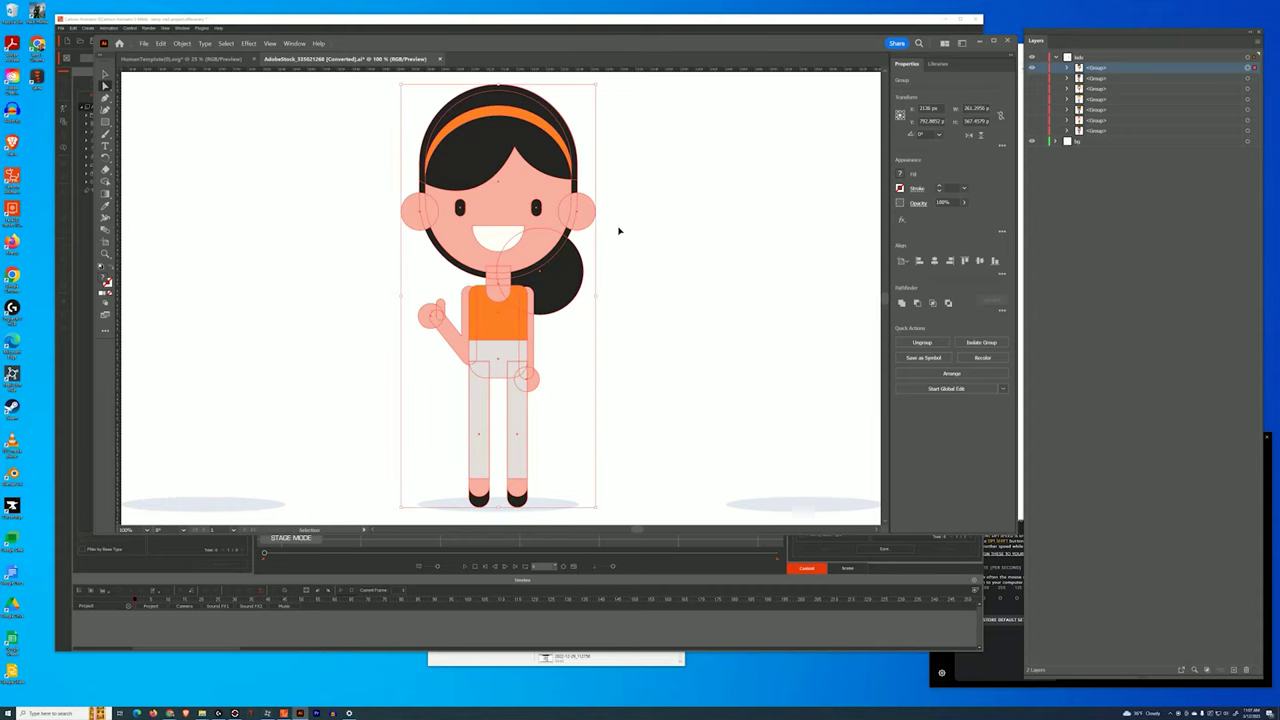
# Select both trouser legs and examine how they meet the hips and the ankles.
pyautogui.hotkey('ctrl', '=')
pyautogui.hotkey('ctrl', '=')
pyautogui.hotkey('ctrl', '=')
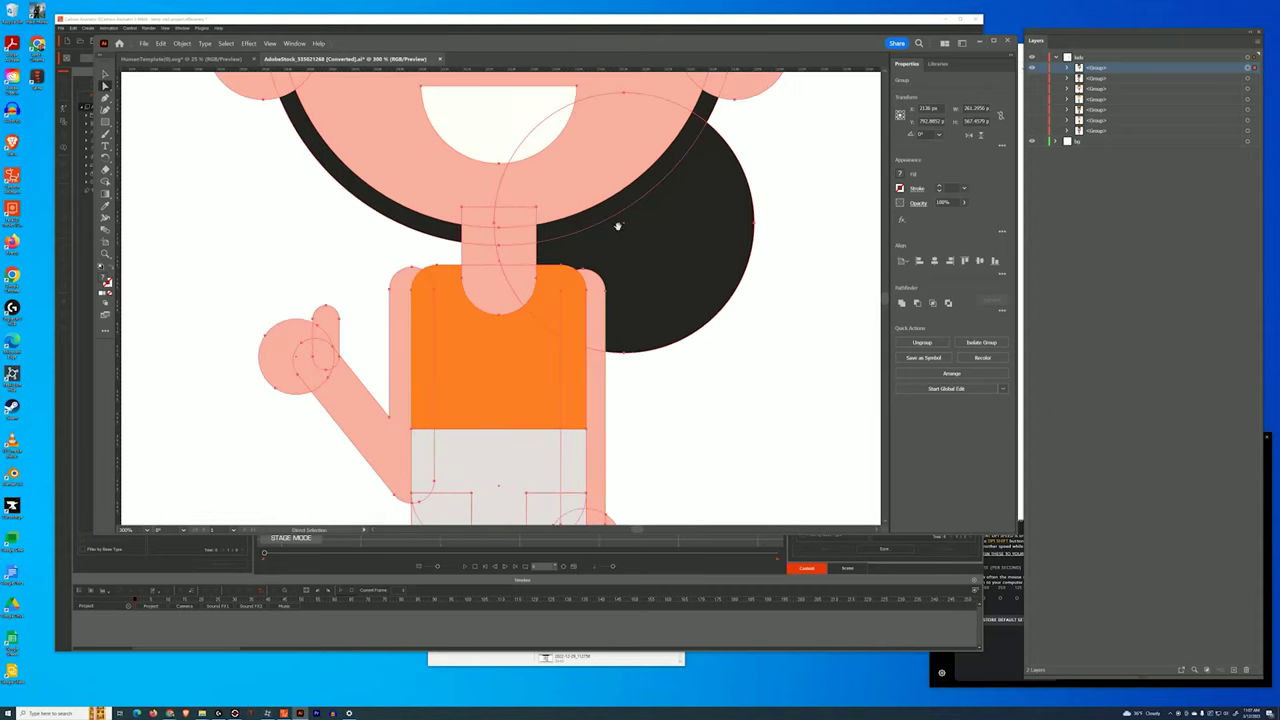
pyautogui.click(662, 415)
pyautogui.moveTo(661, 414); pyautogui.dragTo(668, 195)
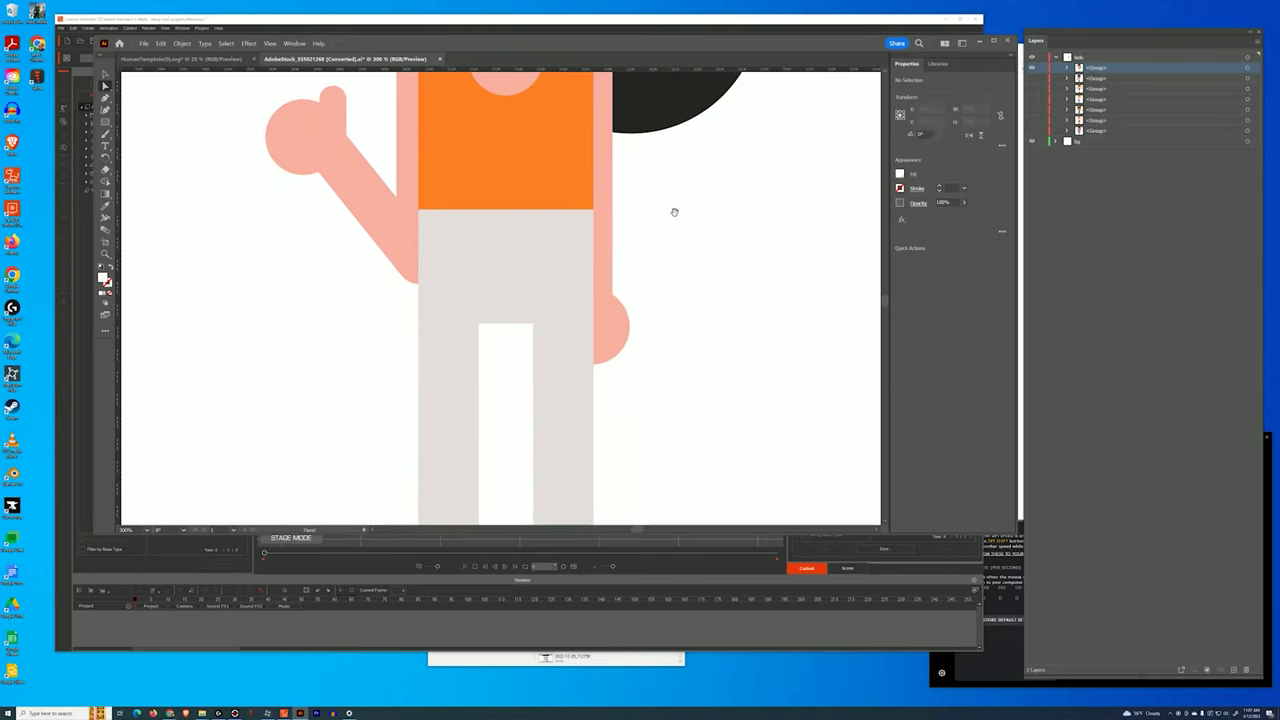
pyautogui.moveTo(670, 328); pyautogui.dragTo(751, 392)
pyautogui.moveTo(746, 260)
pyautogui.mouseDown()
pyautogui.moveTo(749, 380)
pyautogui.moveTo(758, 272)
pyautogui.mouseUp()
pyautogui.click(544, 438)
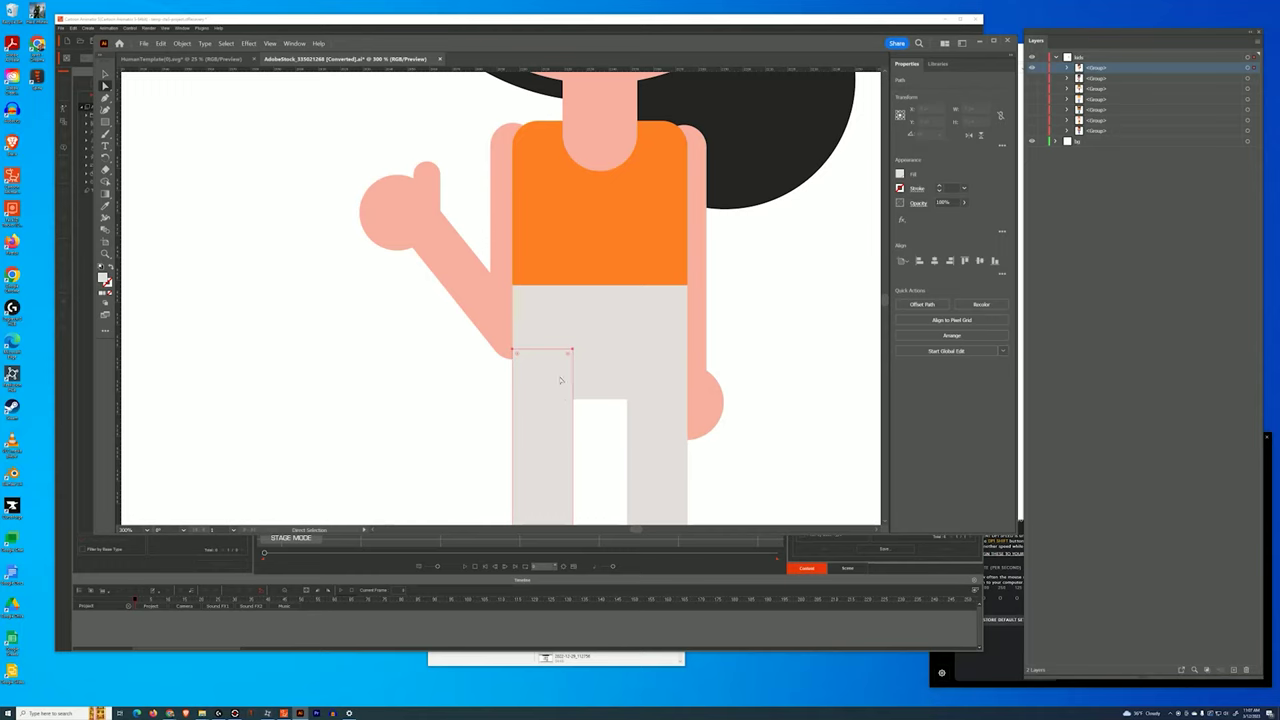
pyautogui.keyDown('shift'); pyautogui.click(632, 386); pyautogui.keyUp('shift')
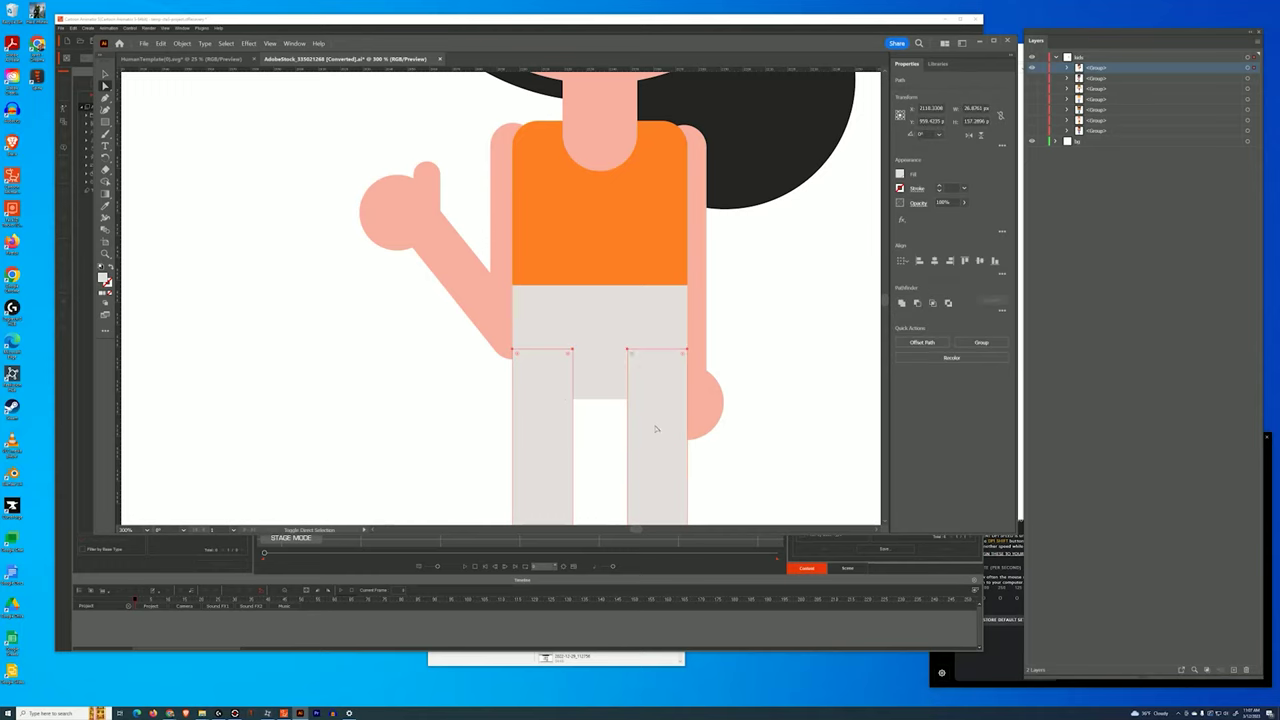
pyautogui.scroll(-5, 751, 414)
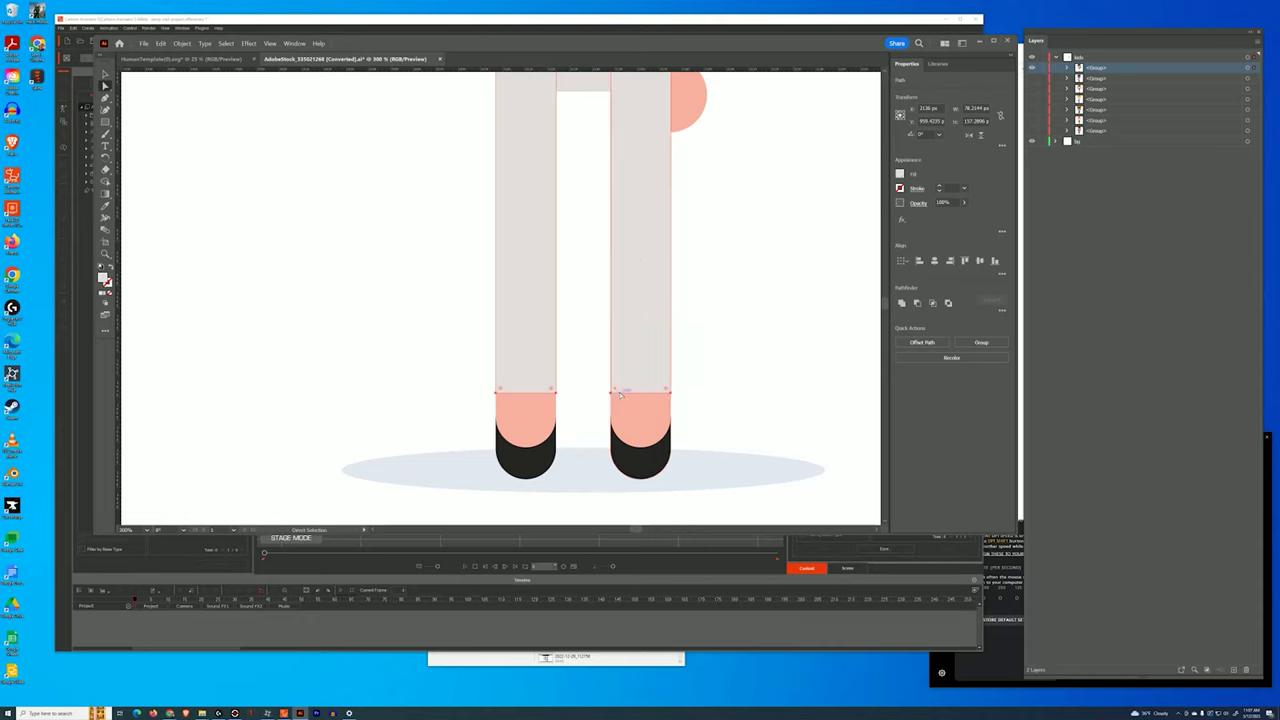
pyautogui.hotkey('ctrl', '-')
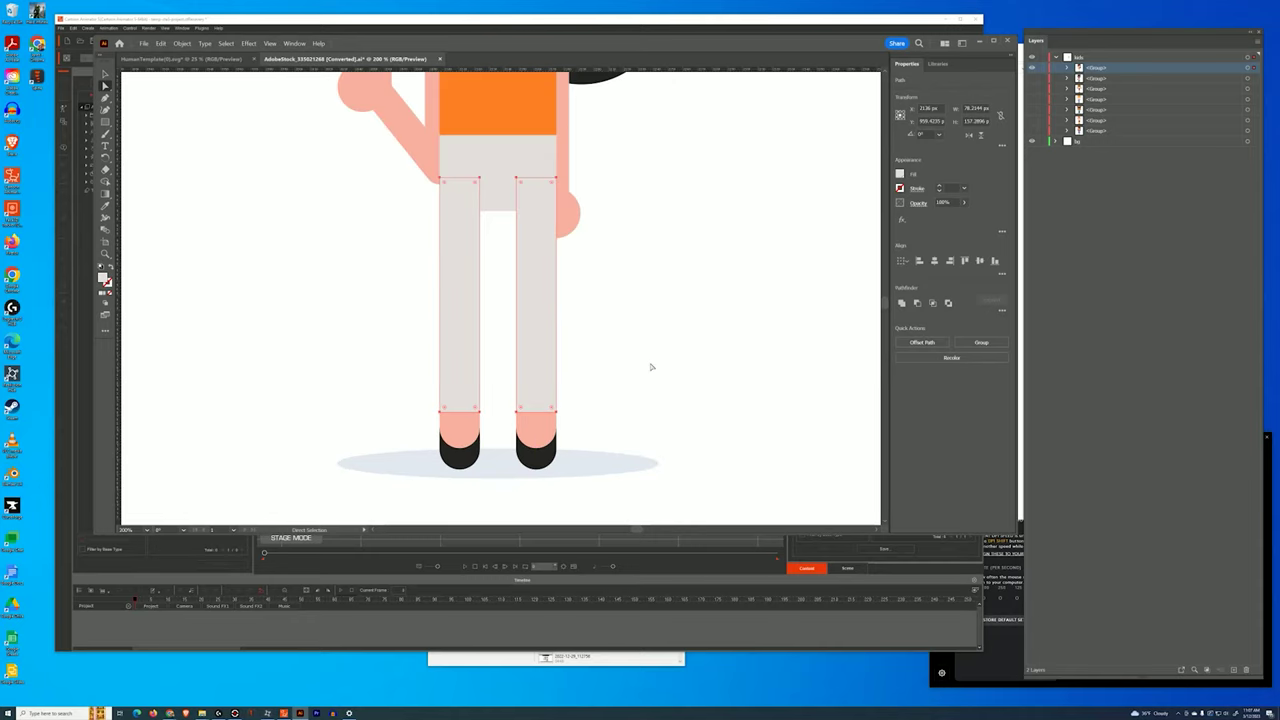
pyautogui.click(641, 306)
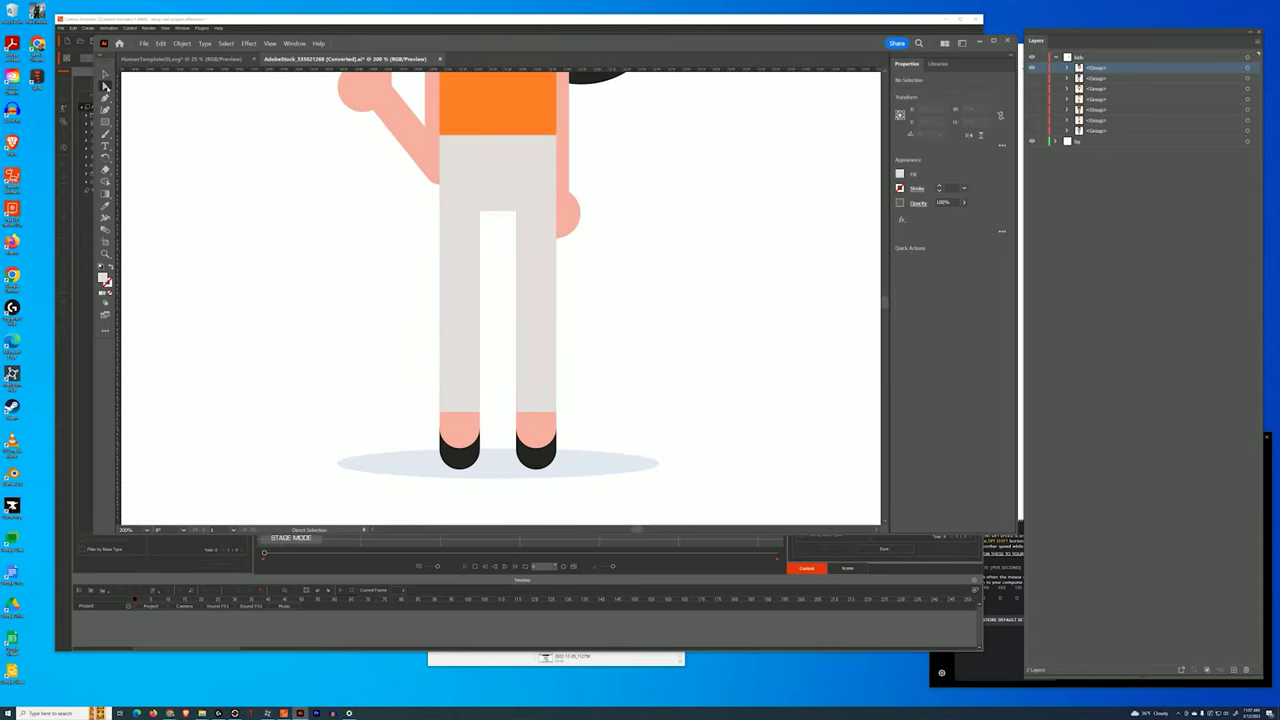
# Fully round the corners at both ends of the two trouser legs, and round the lower corners of the hip piece.
pyautogui.scroll(3, 264, 208)
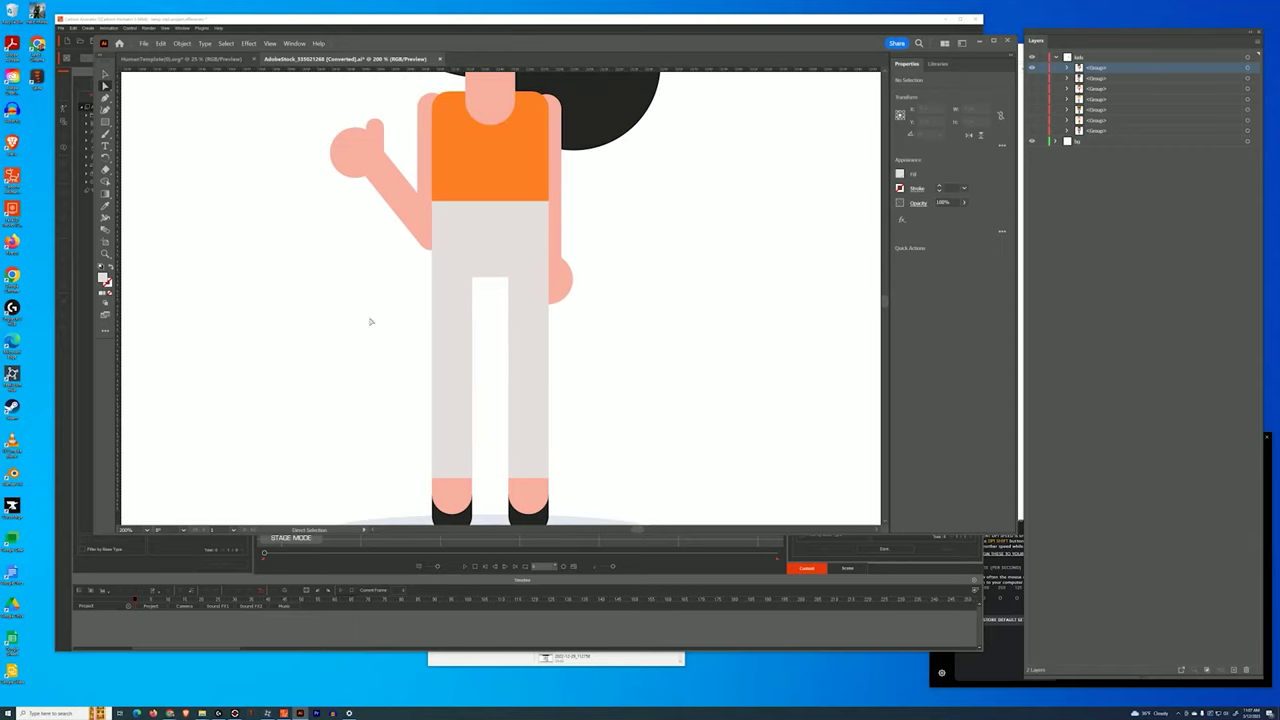
pyautogui.click(457, 371)
pyautogui.keyDown('shift'); pyautogui.click(514, 410); pyautogui.keyUp('shift')
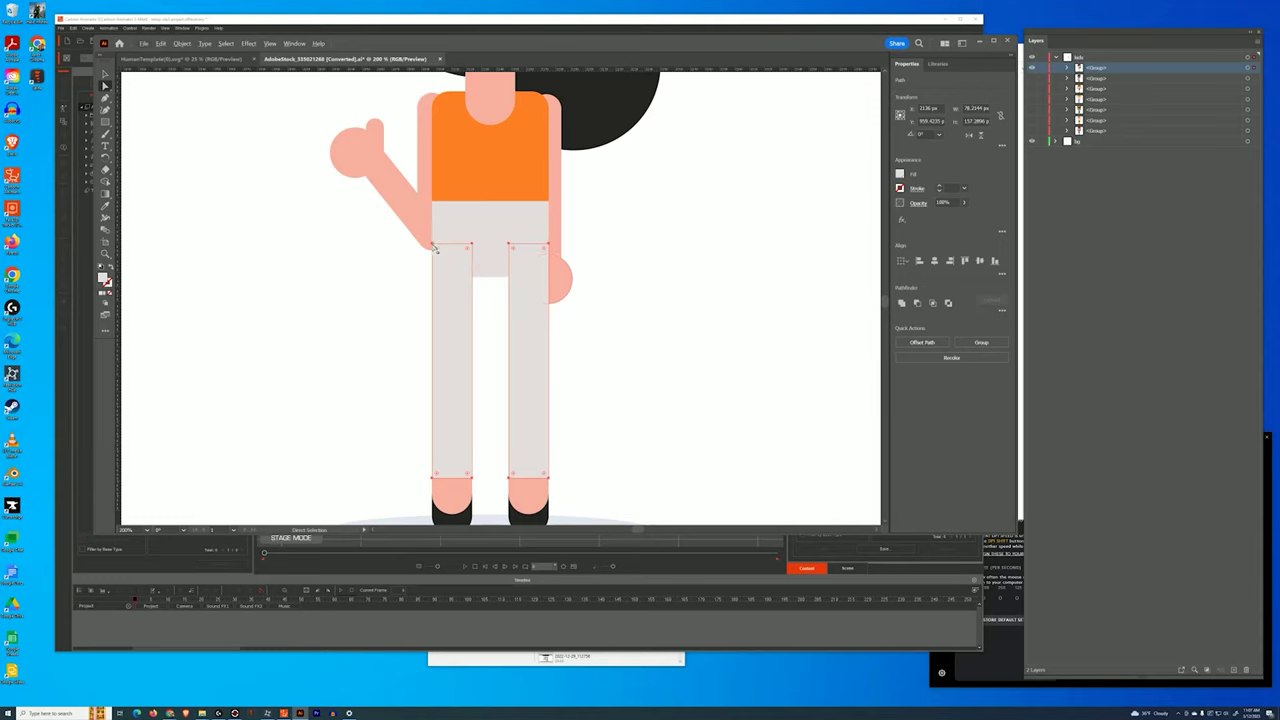
pyautogui.moveTo(437, 252); pyautogui.dragTo(446, 281)
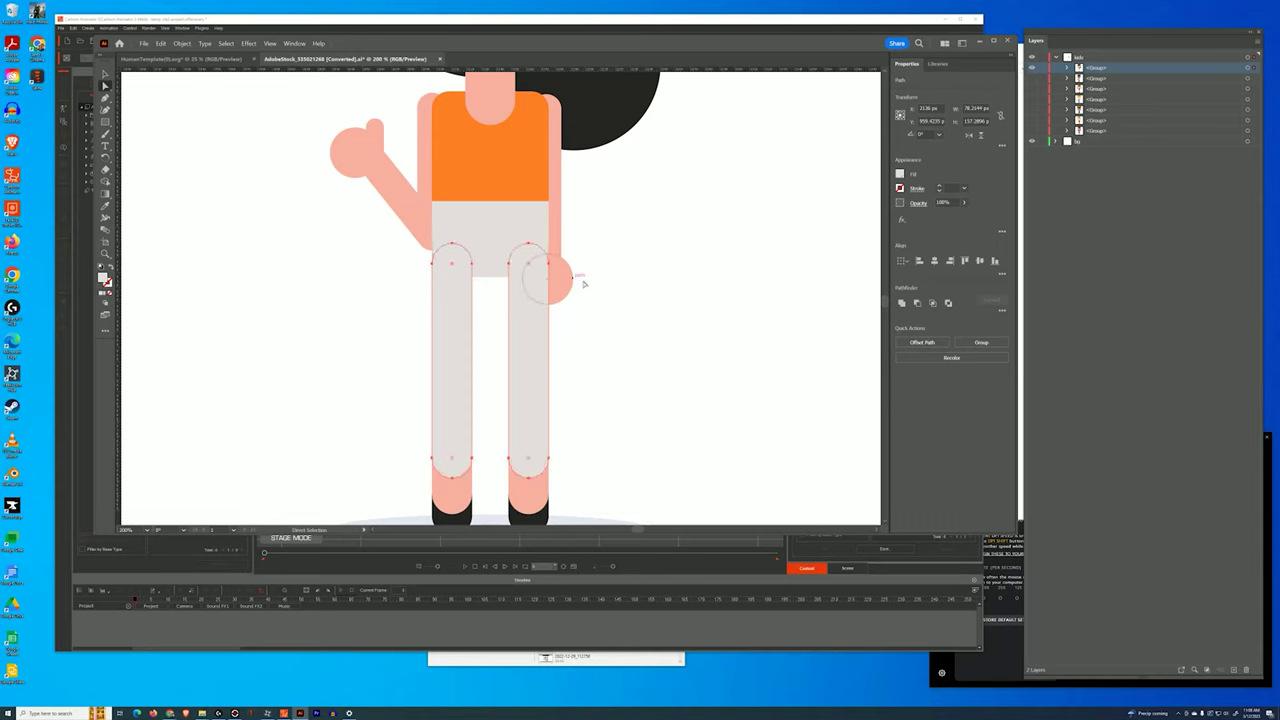
pyautogui.click(530, 235)
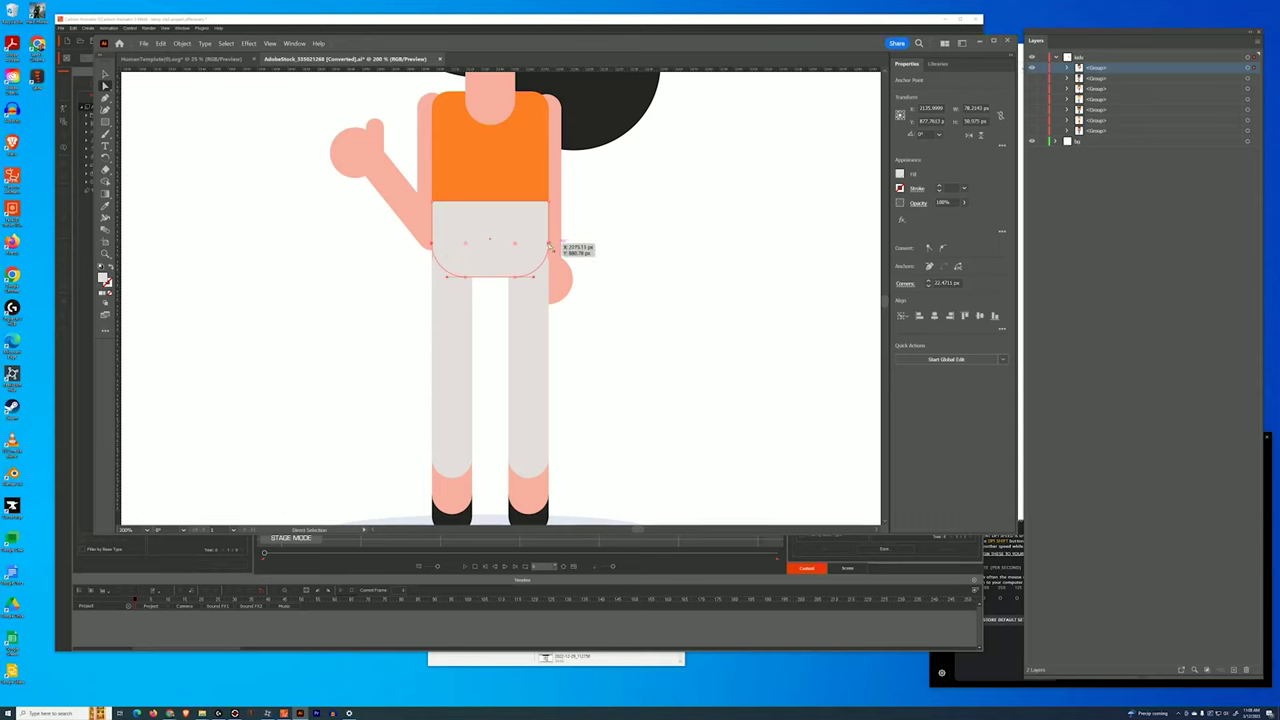
pyautogui.moveTo(548, 244); pyautogui.dragTo(548, 273)
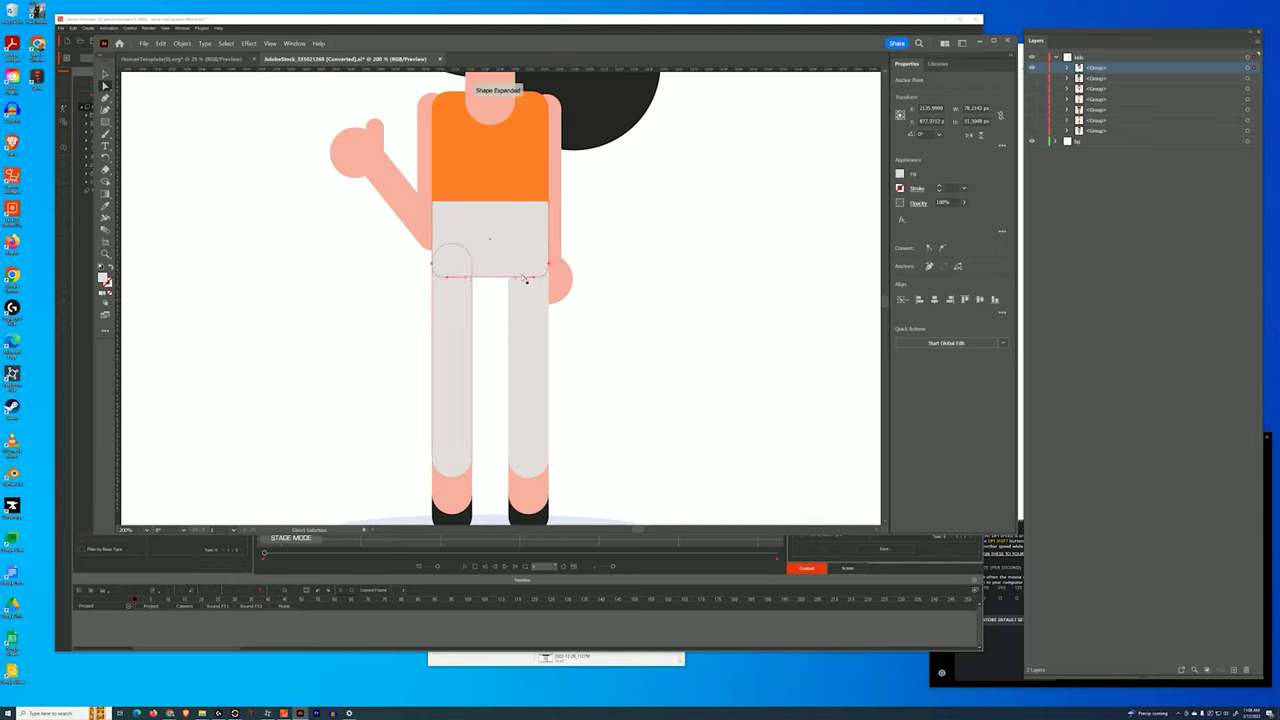
# Try to lower the top anchor point of the trouser leg on the thumbs-up side, and undo the move.
pyautogui.click(455, 306)
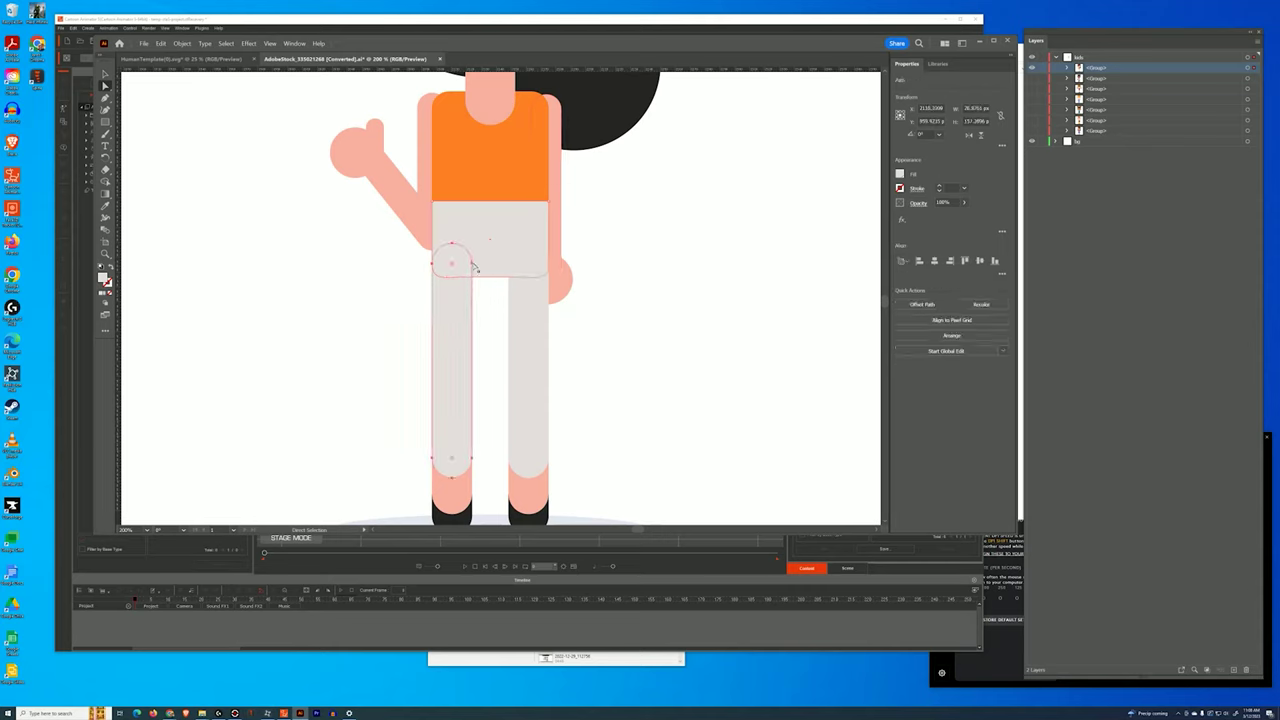
pyautogui.click(433, 266)
pyautogui.moveTo(433, 266); pyautogui.dragTo(455, 247)
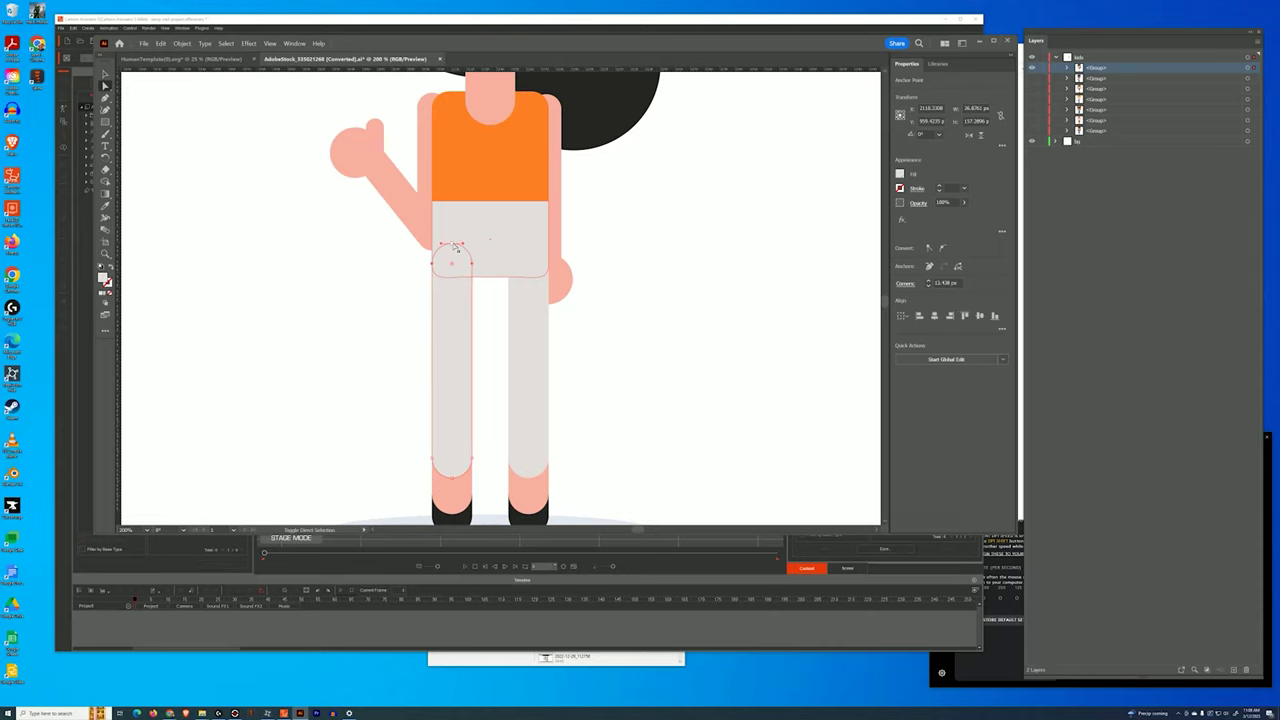
pyautogui.click(450, 322)
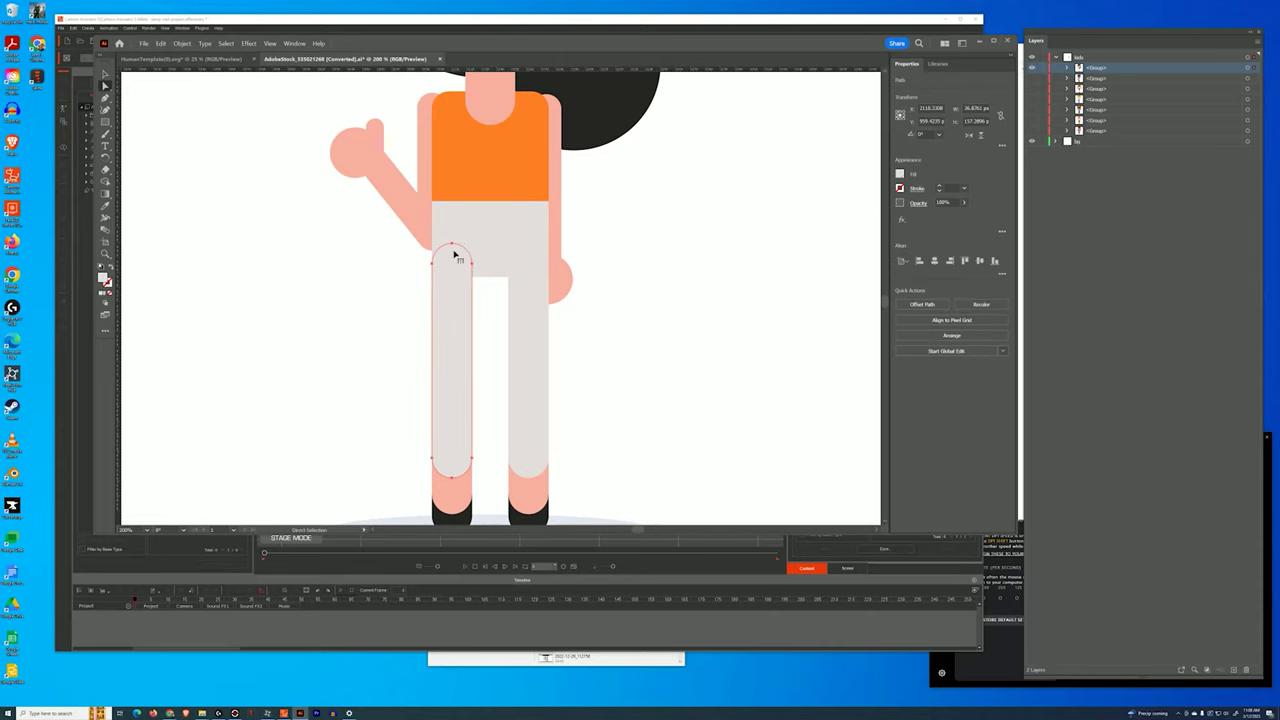
pyautogui.scroll(4, 455, 258)
pyautogui.moveTo(497, 137); pyautogui.dragTo(523, 434)
pyautogui.click(526, 308)
pyautogui.click(529, 485)
pyautogui.click(512, 317)
pyautogui.moveTo(512, 317); pyautogui.dragTo(510, 336)
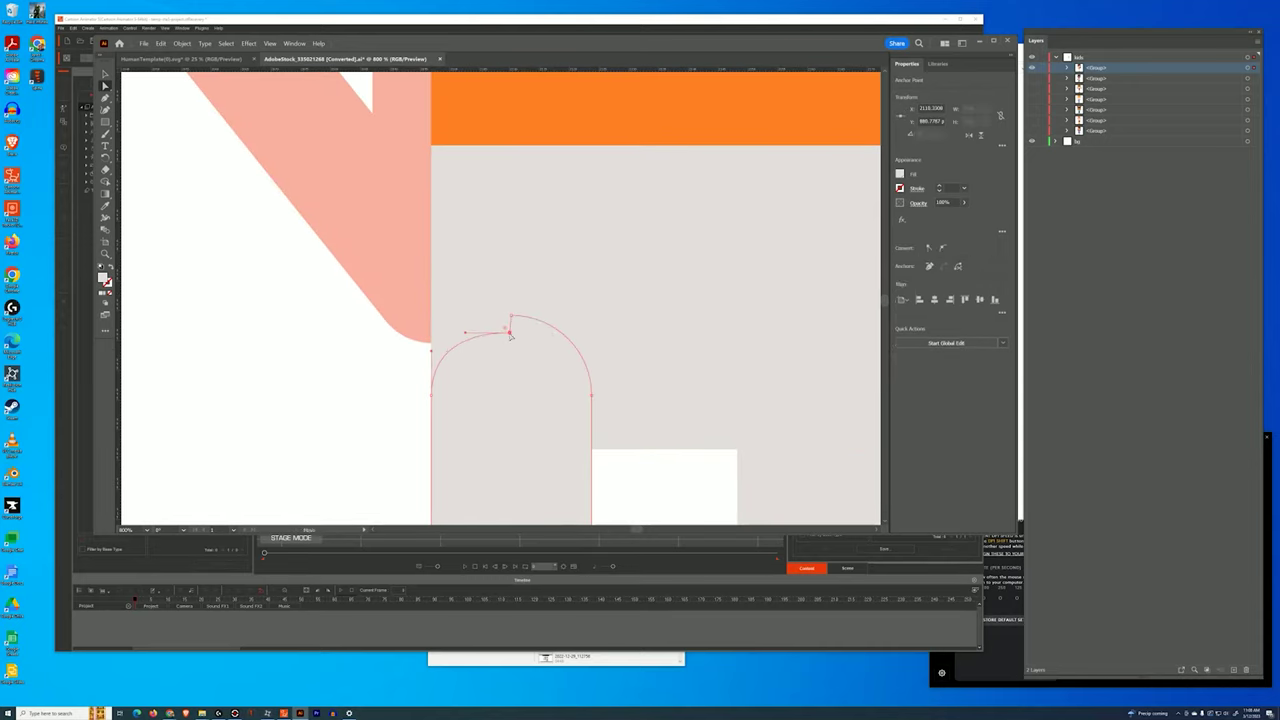
pyautogui.hotkey('ctrl', 'z')
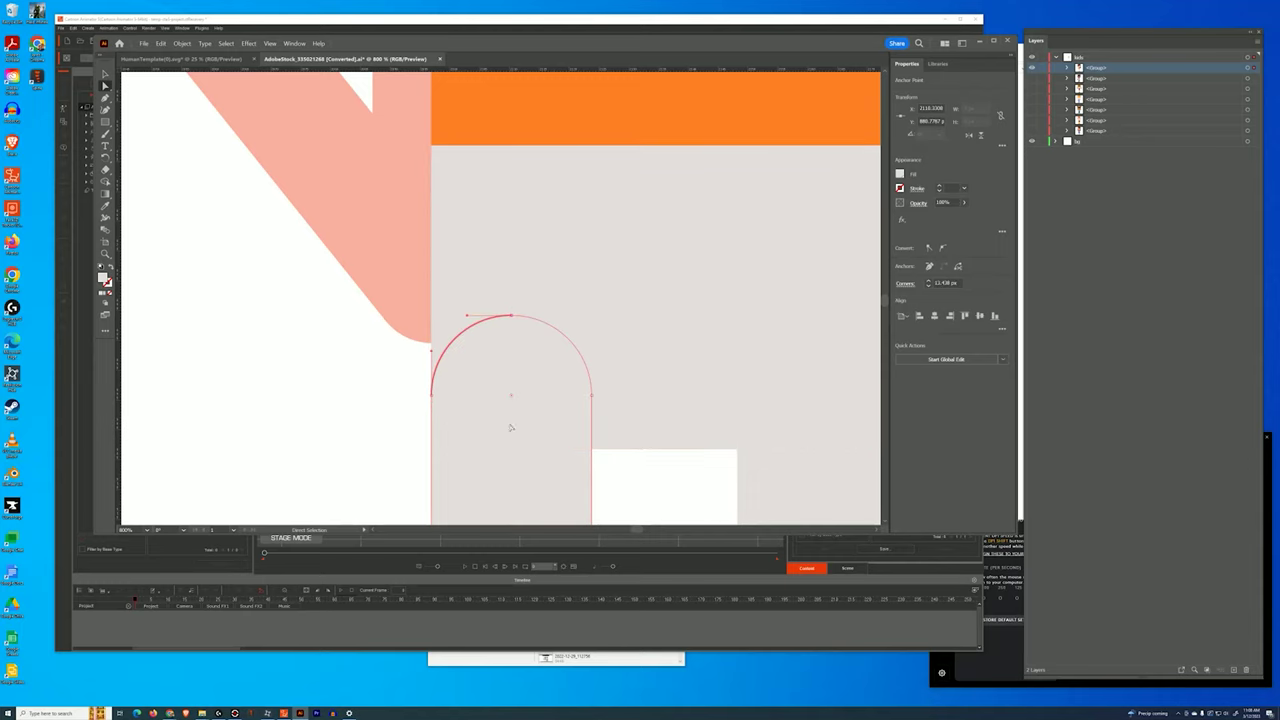
# Reselect the trouser leg path and switch to the workspace with the control bar and two-column toolbar.
pyautogui.click(508, 484)
pyautogui.click(521, 463)
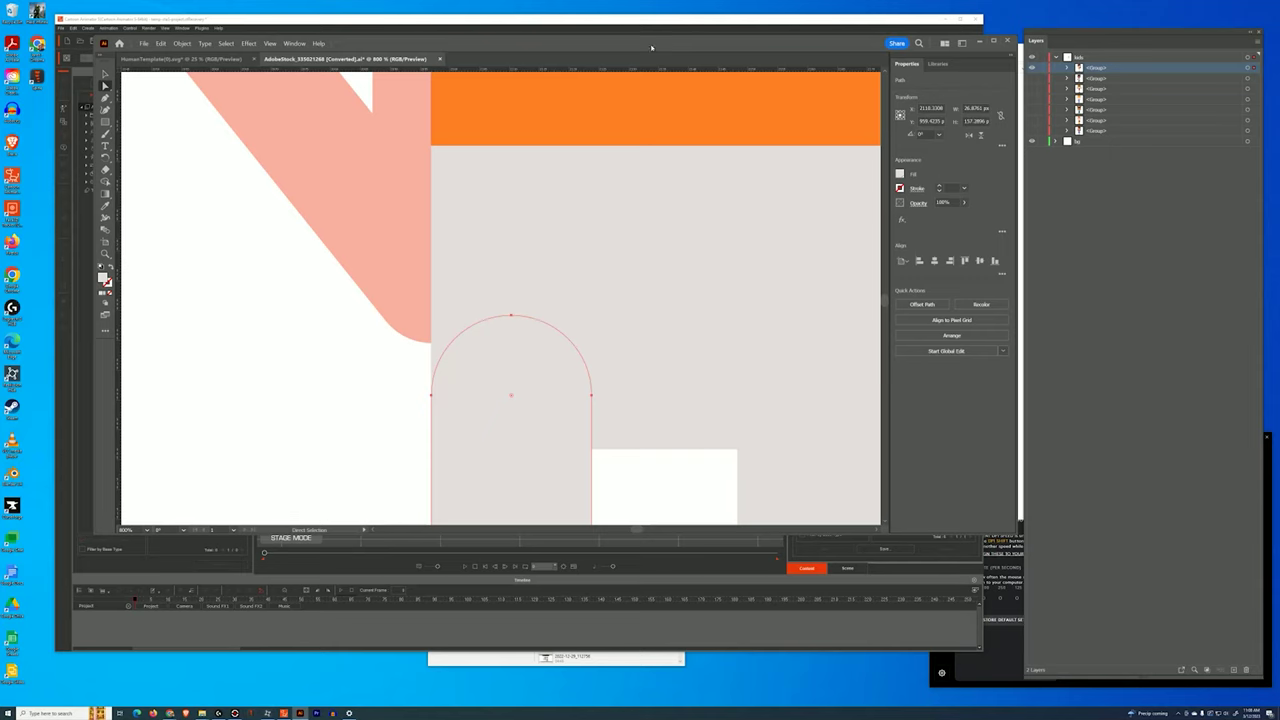
pyautogui.click(296, 44)
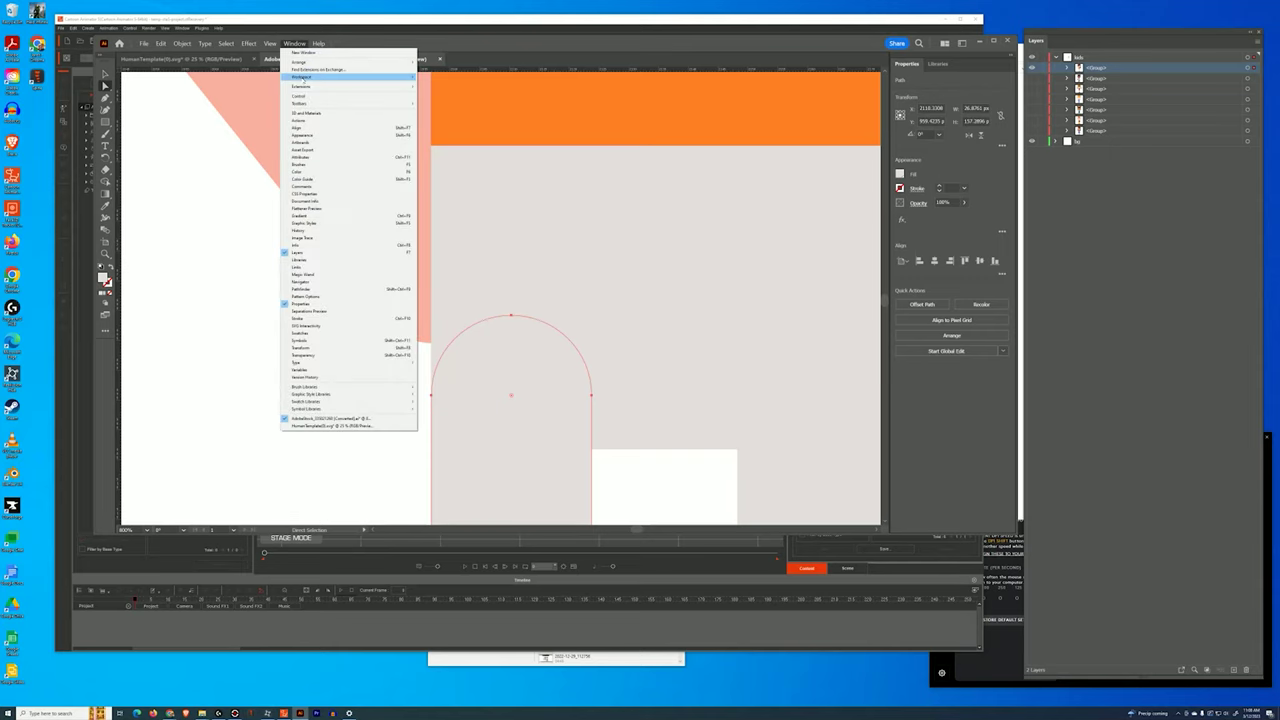
pyautogui.moveTo(302, 77)
pyautogui.click(442, 92)
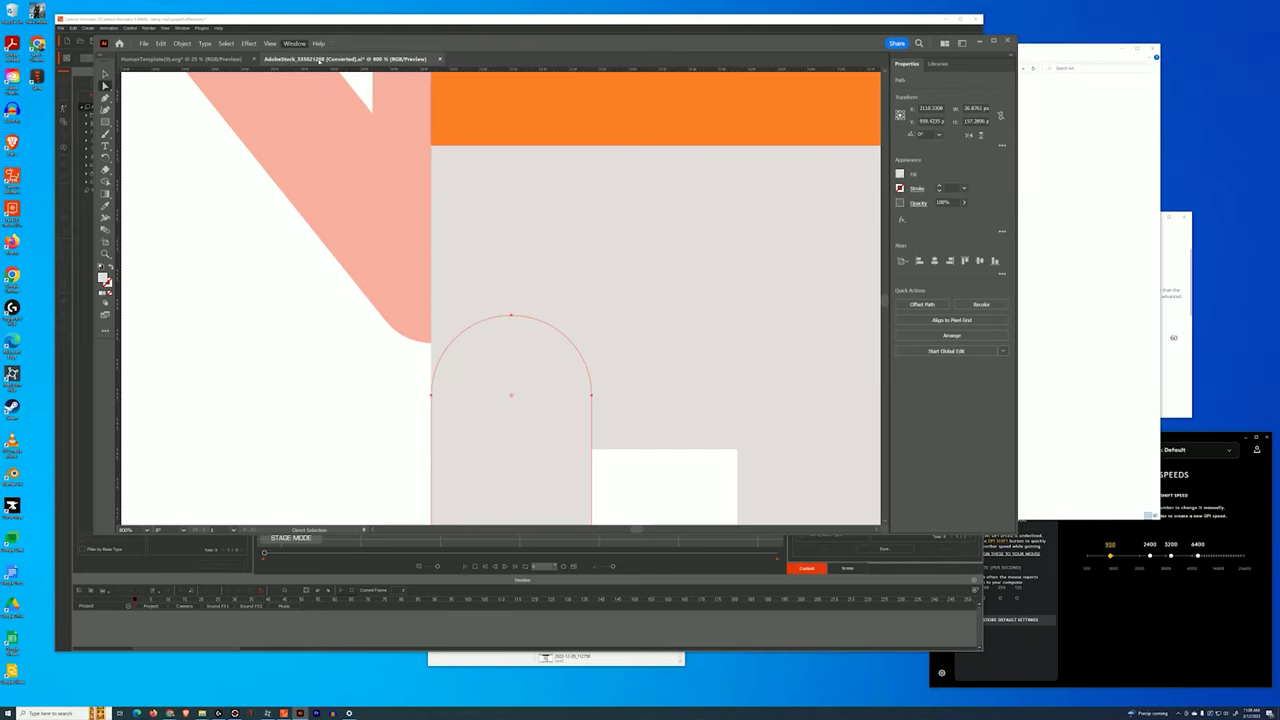
pyautogui.click(296, 44)
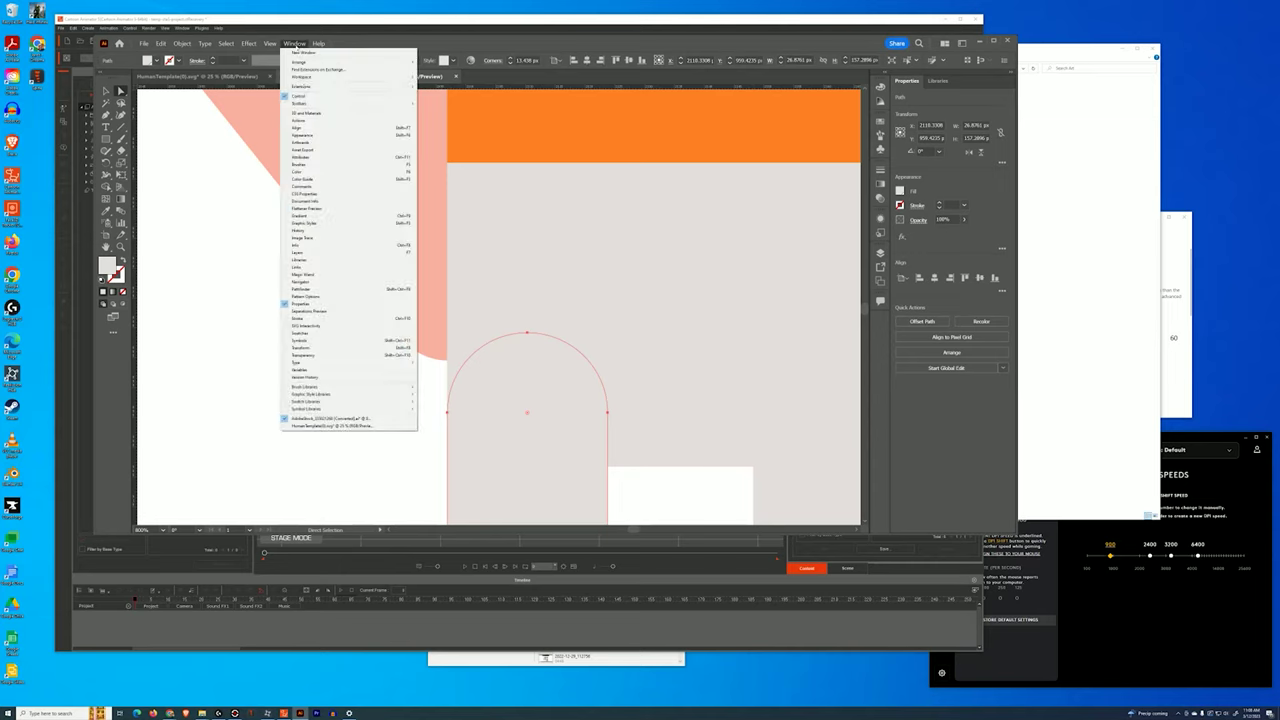
pyautogui.moveTo(300, 77)
pyautogui.click(431, 86)
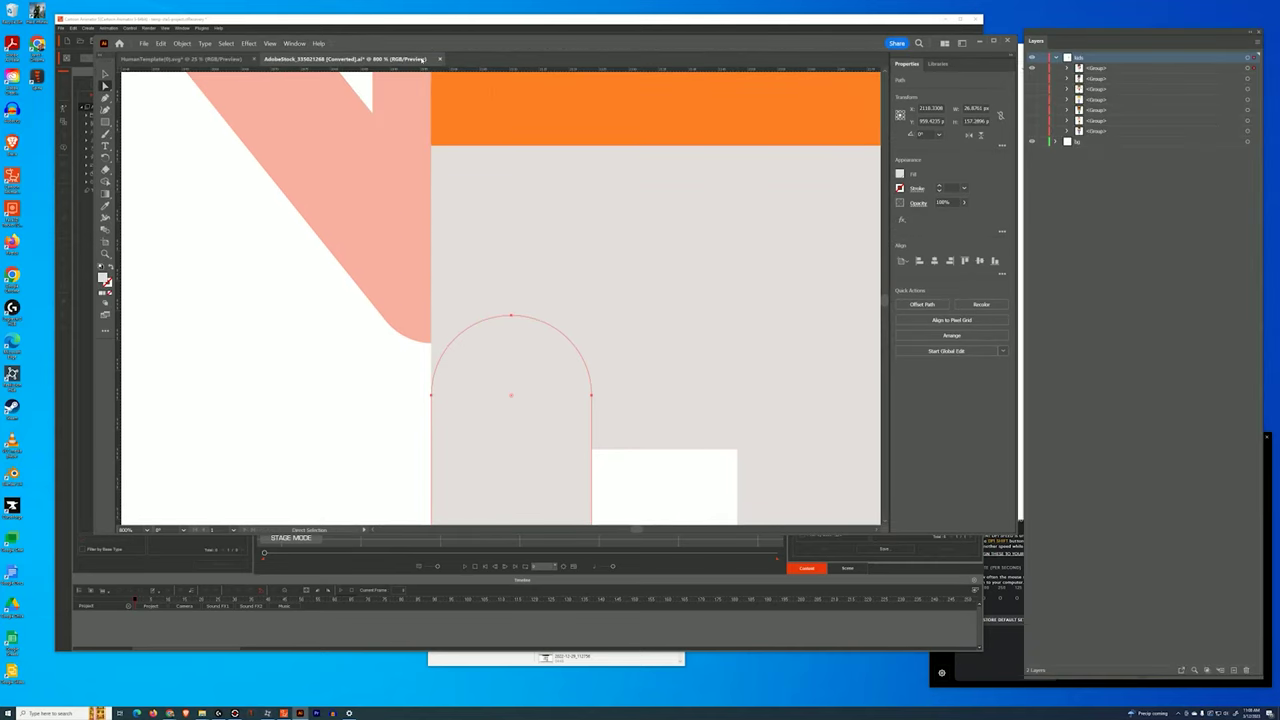
pyautogui.click(292, 44)
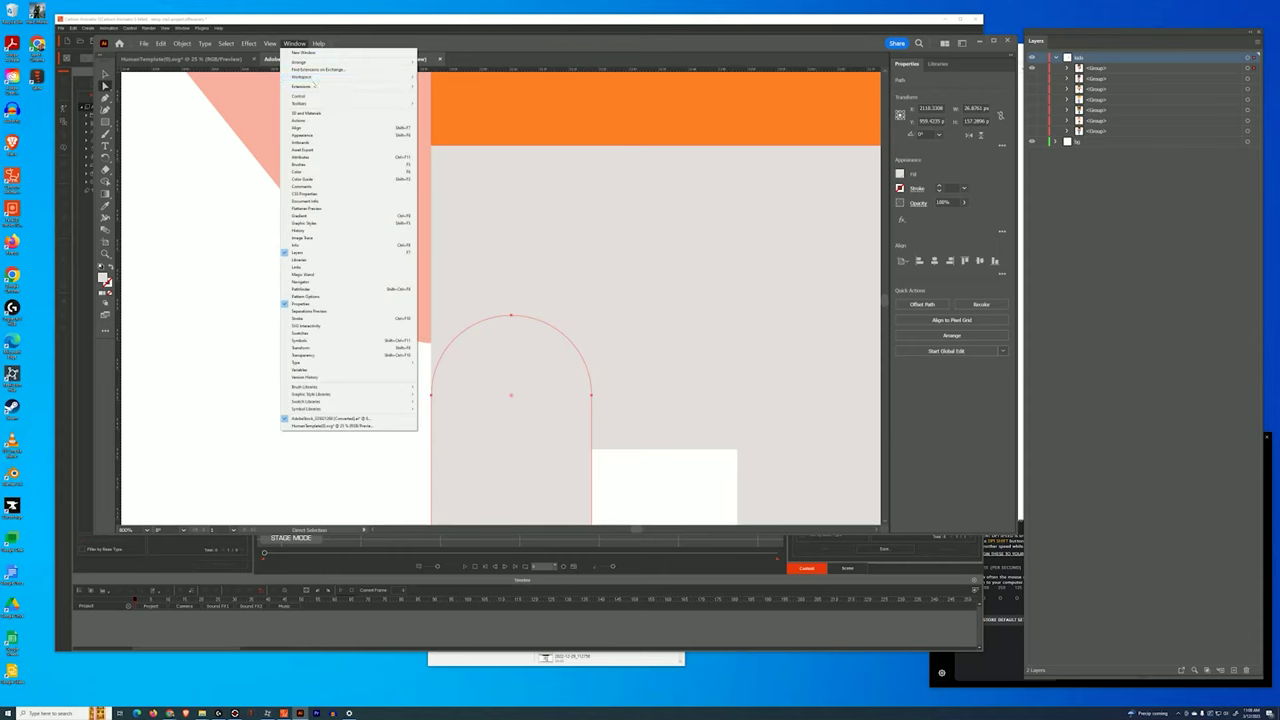
pyautogui.moveTo(318, 78)
pyautogui.click(440, 86)
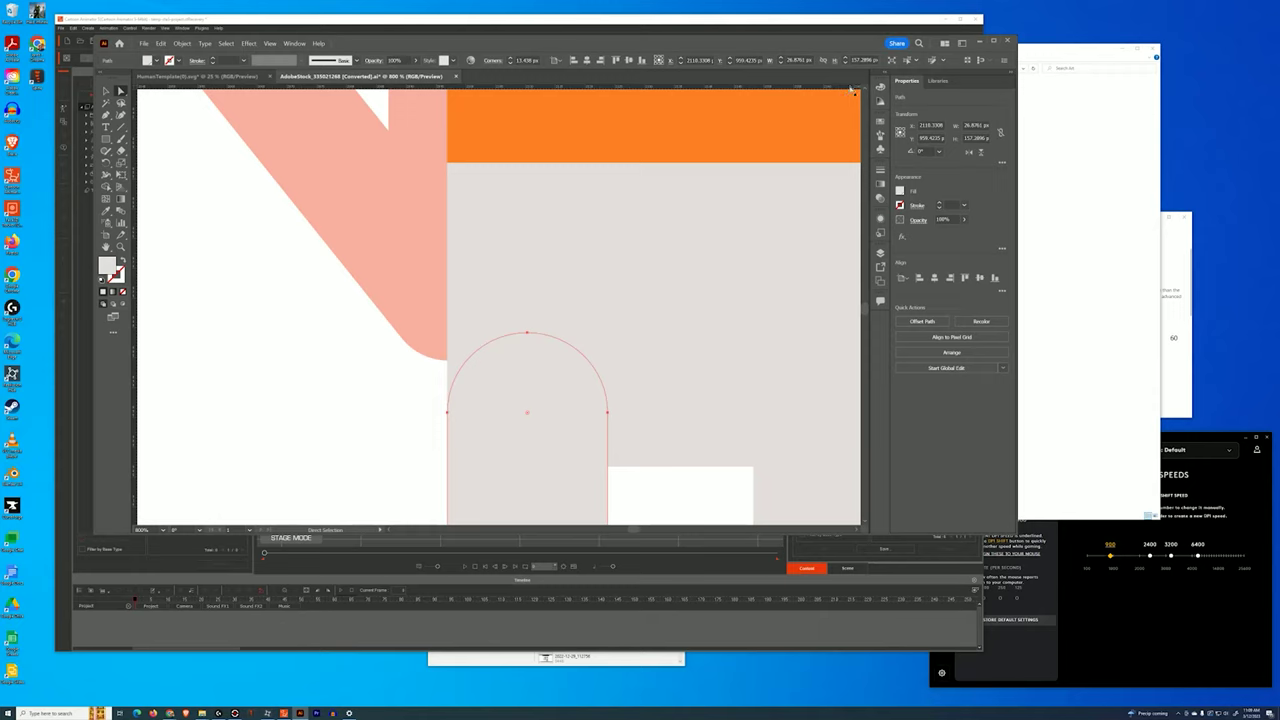
# Isolate the trouser leg on the thumbs-up side and shift the anchor points of its rounded top down about 1 px.
pyautogui.doubleClick(548, 411)
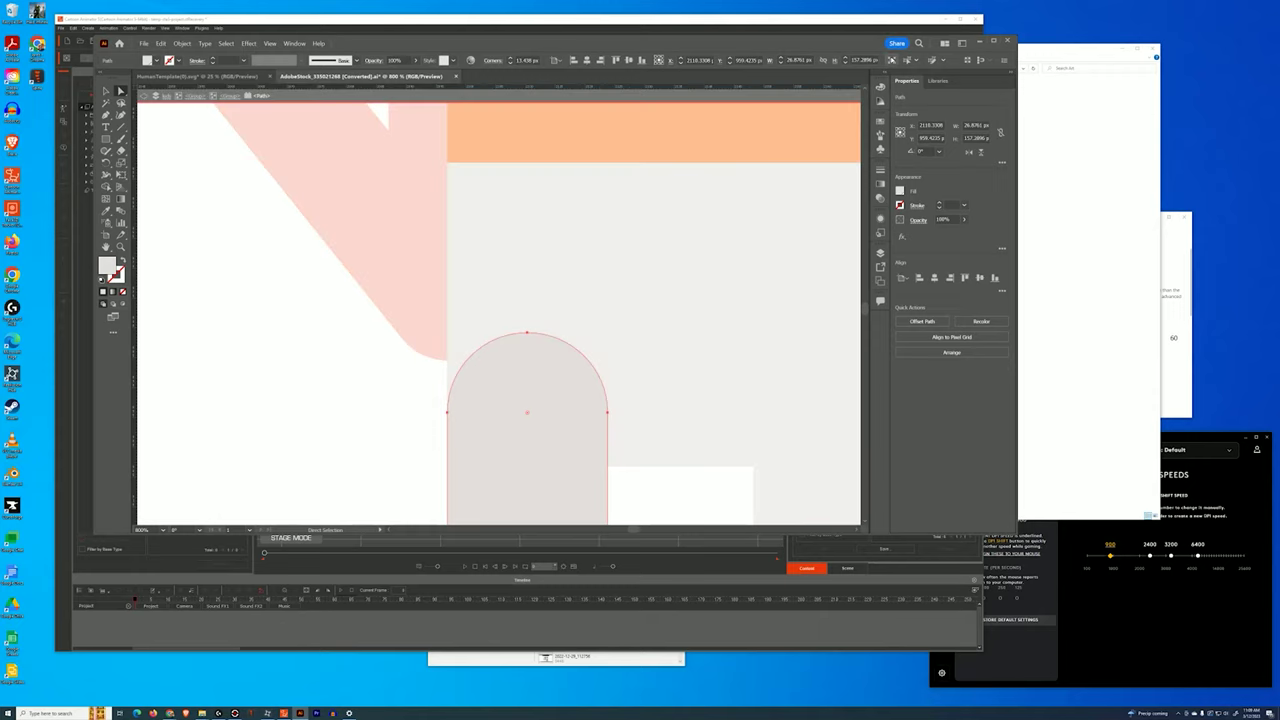
pyautogui.click(529, 322)
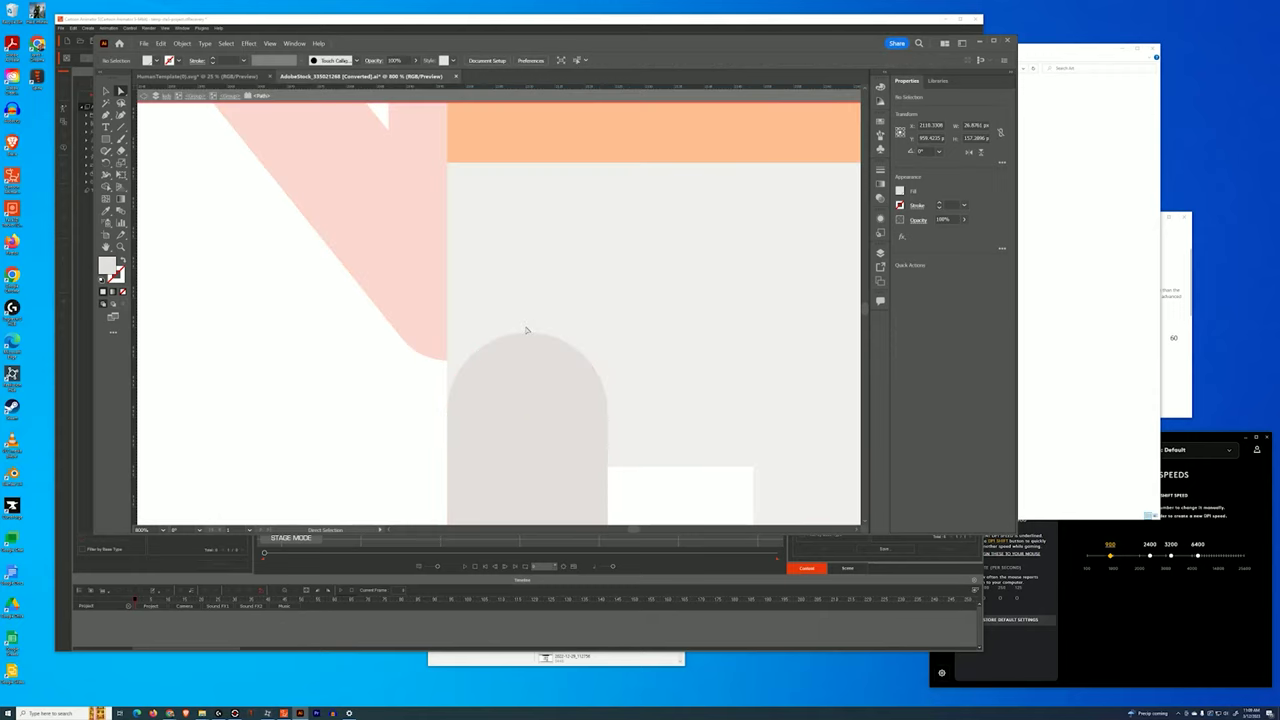
pyautogui.moveTo(511, 320); pyautogui.dragTo(568, 370)
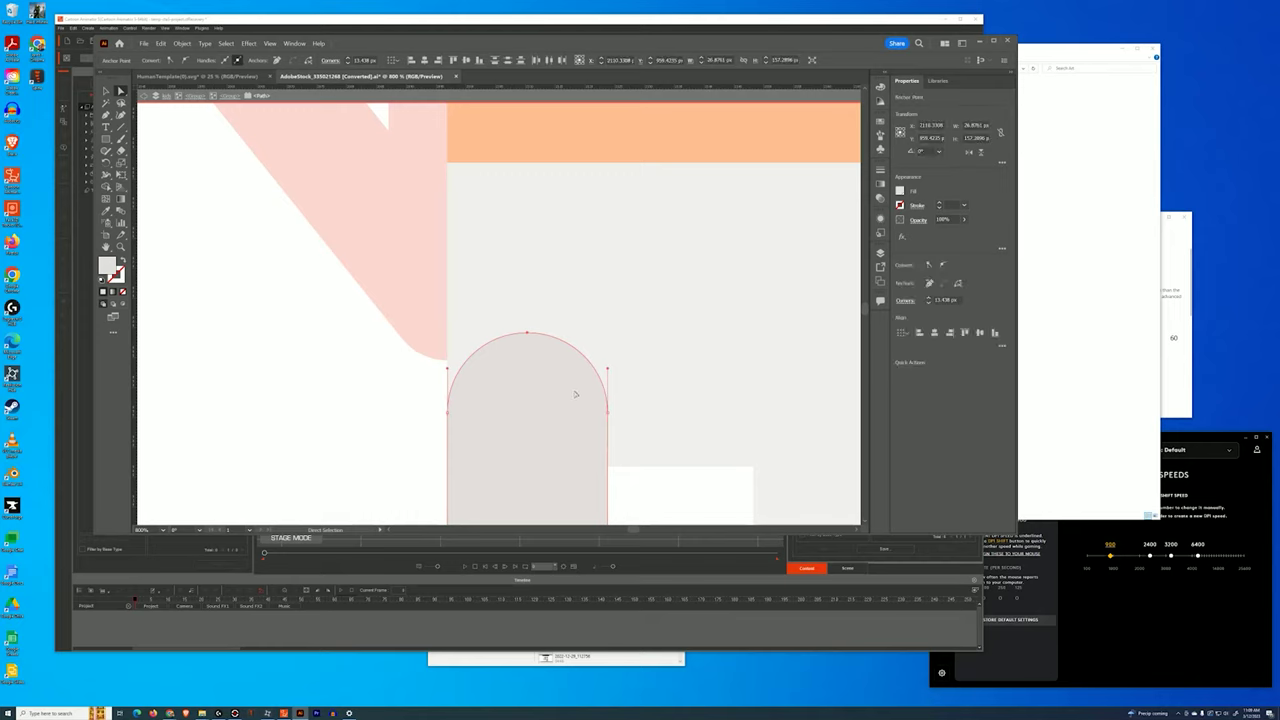
pyautogui.click(400, 160)
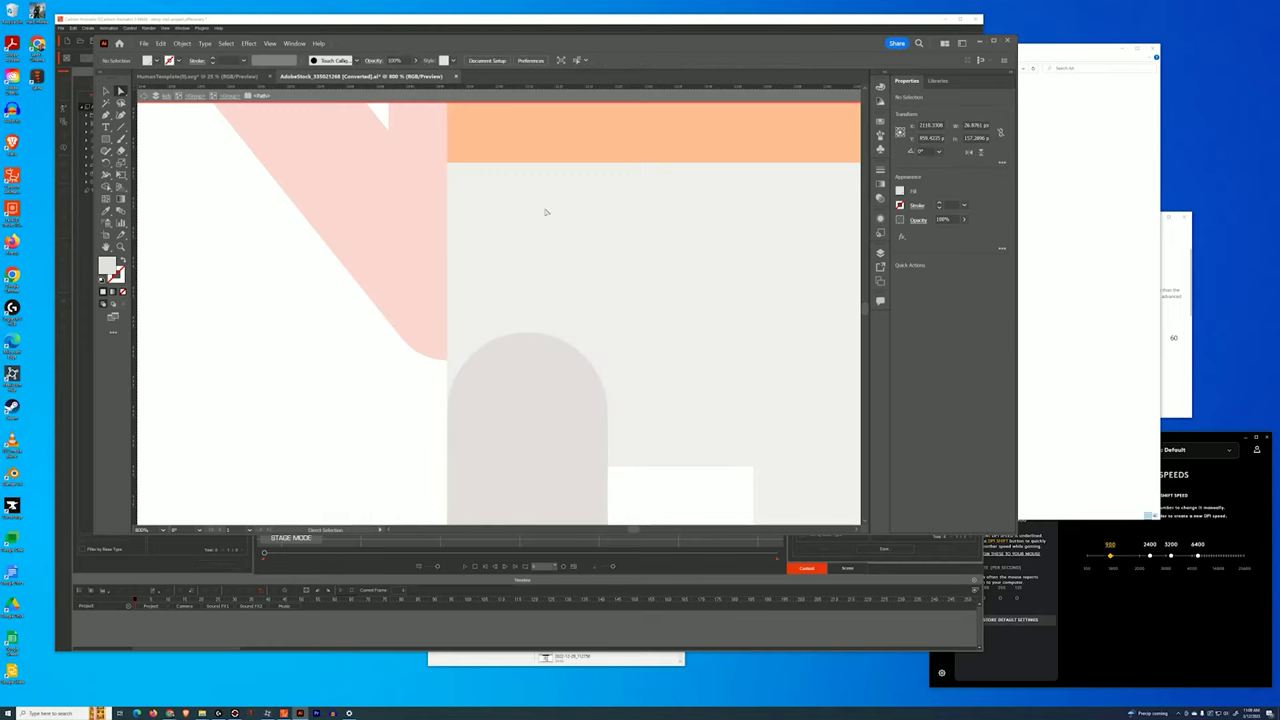
pyautogui.click(523, 356)
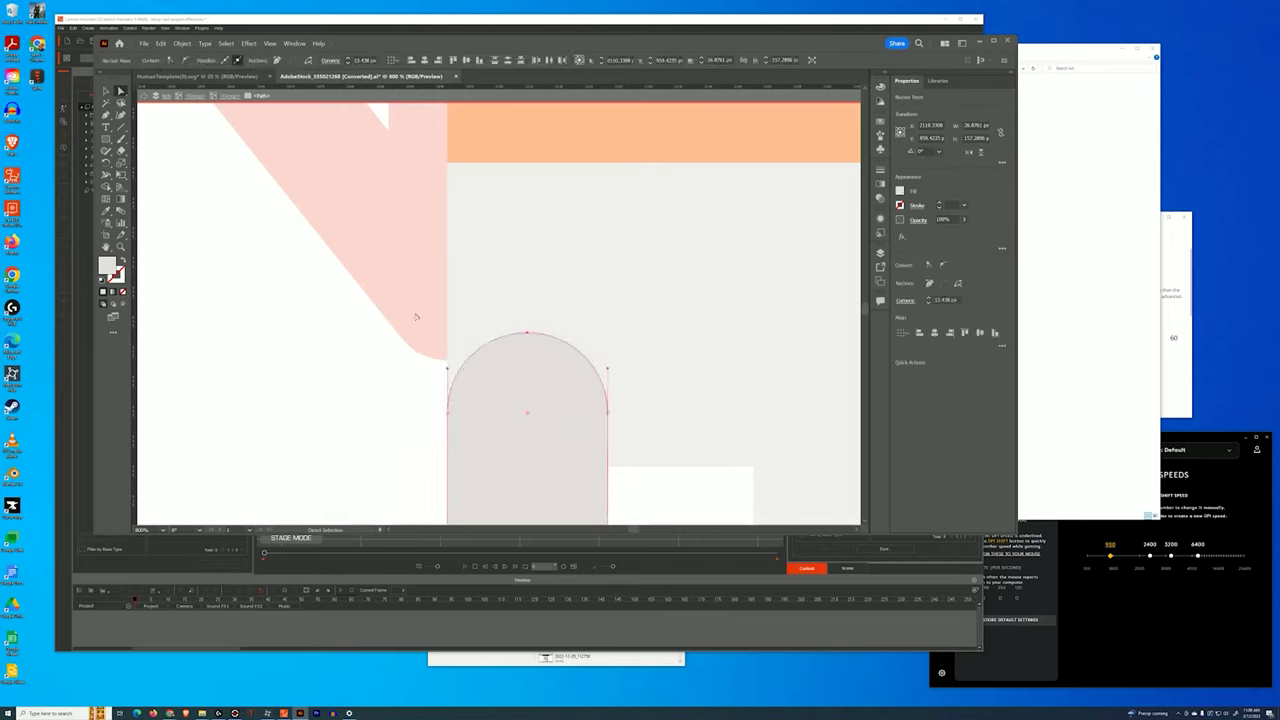
pyautogui.moveTo(624, 428); pyautogui.dragTo(624, 428)
pyautogui.moveTo(529, 336)
pyautogui.mouseDown()
pyautogui.moveTo(517, 446)
pyautogui.moveTo(511, 363)
pyautogui.moveTo(537, 397)
pyautogui.moveTo(537, 355)
pyautogui.moveTo(556, 357)
pyautogui.moveTo(529, 355)
pyautogui.mouseUp()
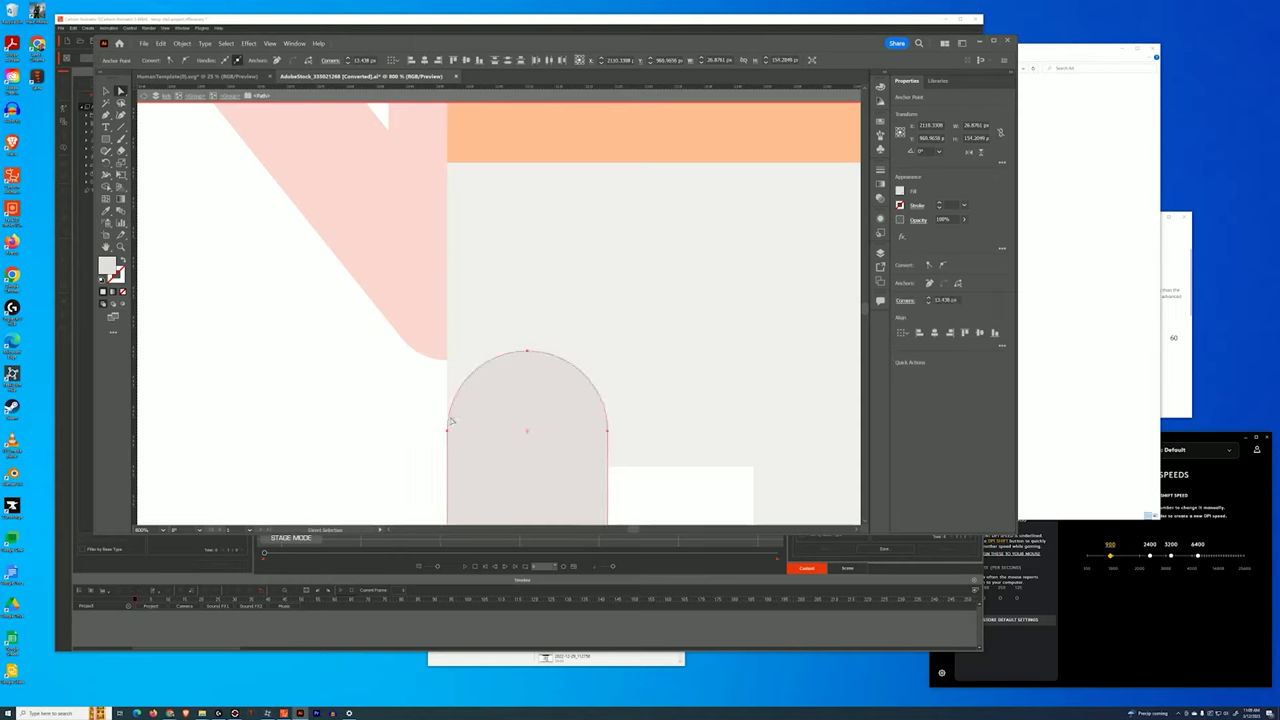
pyautogui.moveTo(529, 358); pyautogui.dragTo(526, 344)
pyautogui.click(402, 415)
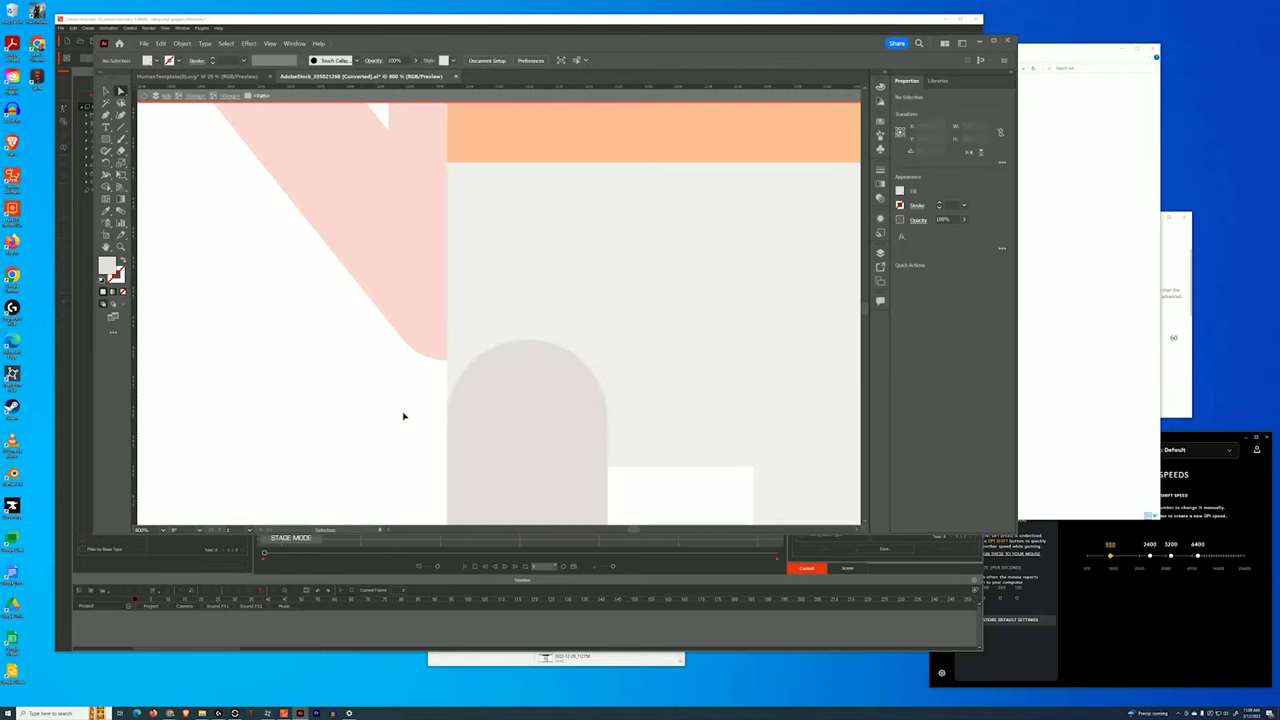
# Exit isolation mode and return to the girl's full artwork, framed around her torso and legs.
pyautogui.hotkey('ctrl', '-')
pyautogui.hotkey('ctrl', '-')
pyautogui.hotkey('ctrl', '-')
pyautogui.hotkey('ctrl', '-')
pyautogui.hotkey('ctrl', '-')
pyautogui.hotkey('ctrl', '-')
pyautogui.hotkey('ctrl', '-')
pyautogui.hotkey('ctrl', '=')
pyautogui.hotkey('ctrl', '=')
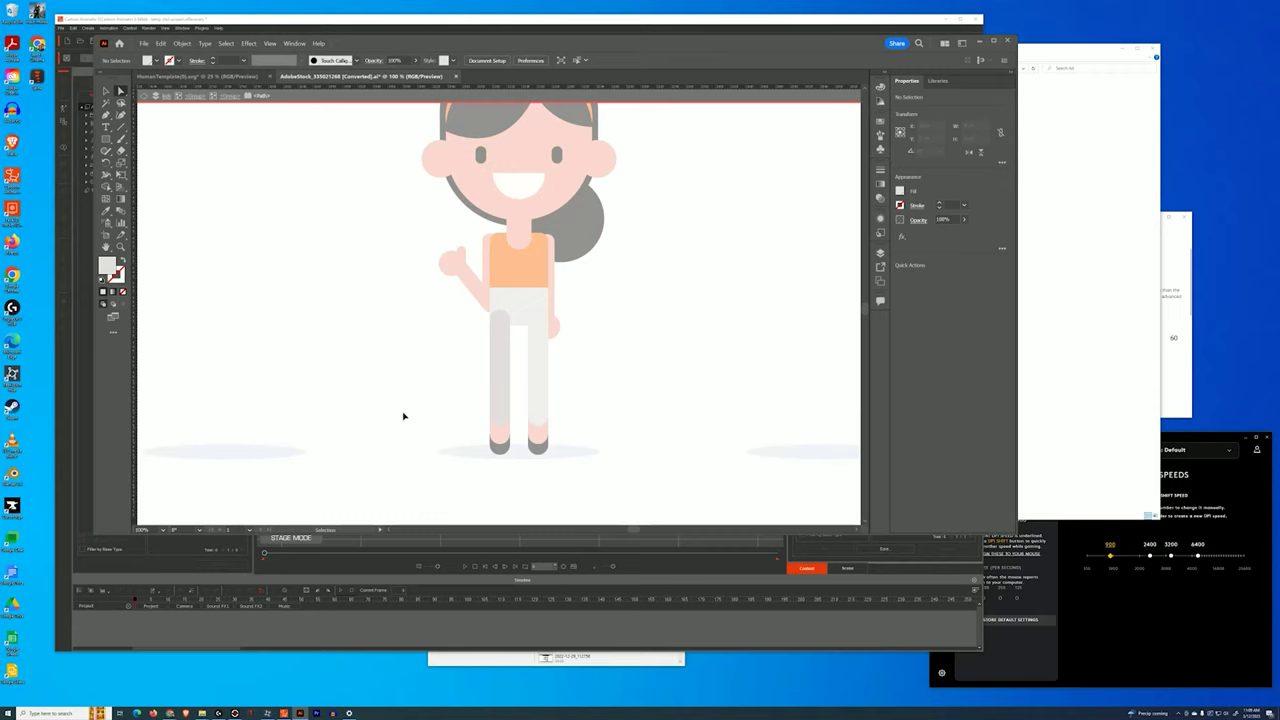
pyautogui.hotkey('ctrl', '=')
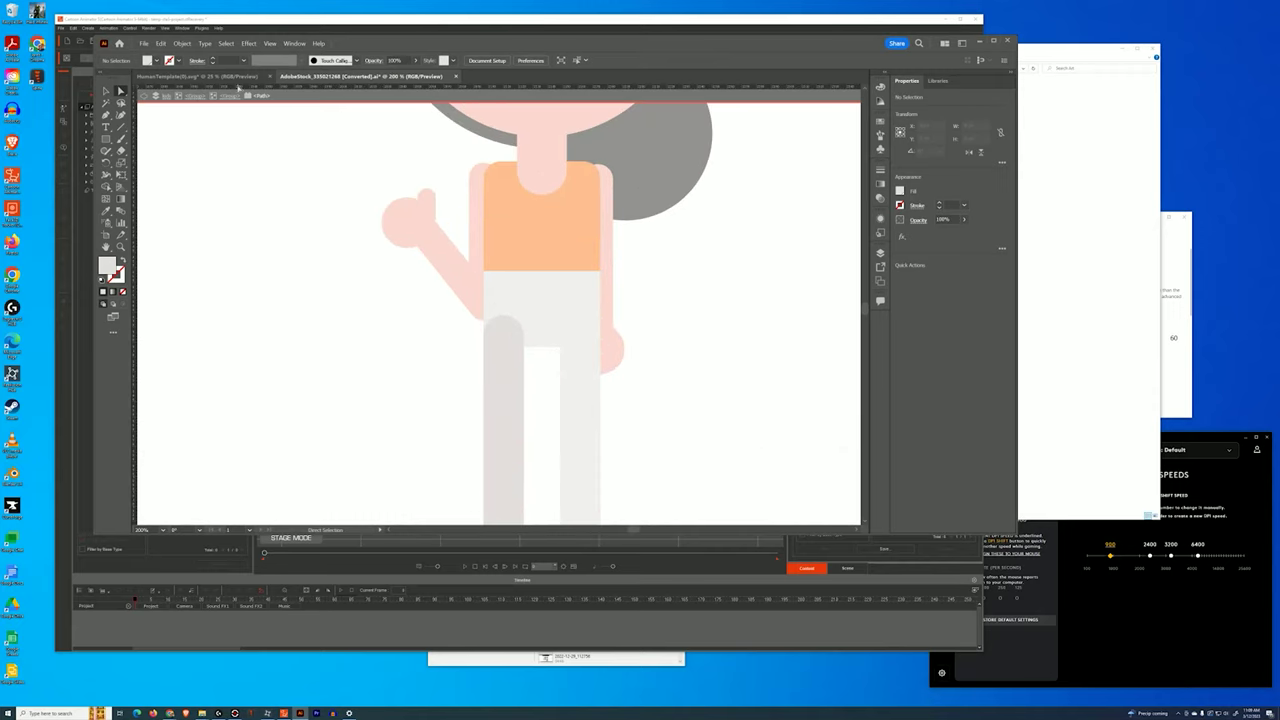
pyautogui.click(144, 96)
pyautogui.click(144, 96)
pyautogui.click(165, 96)
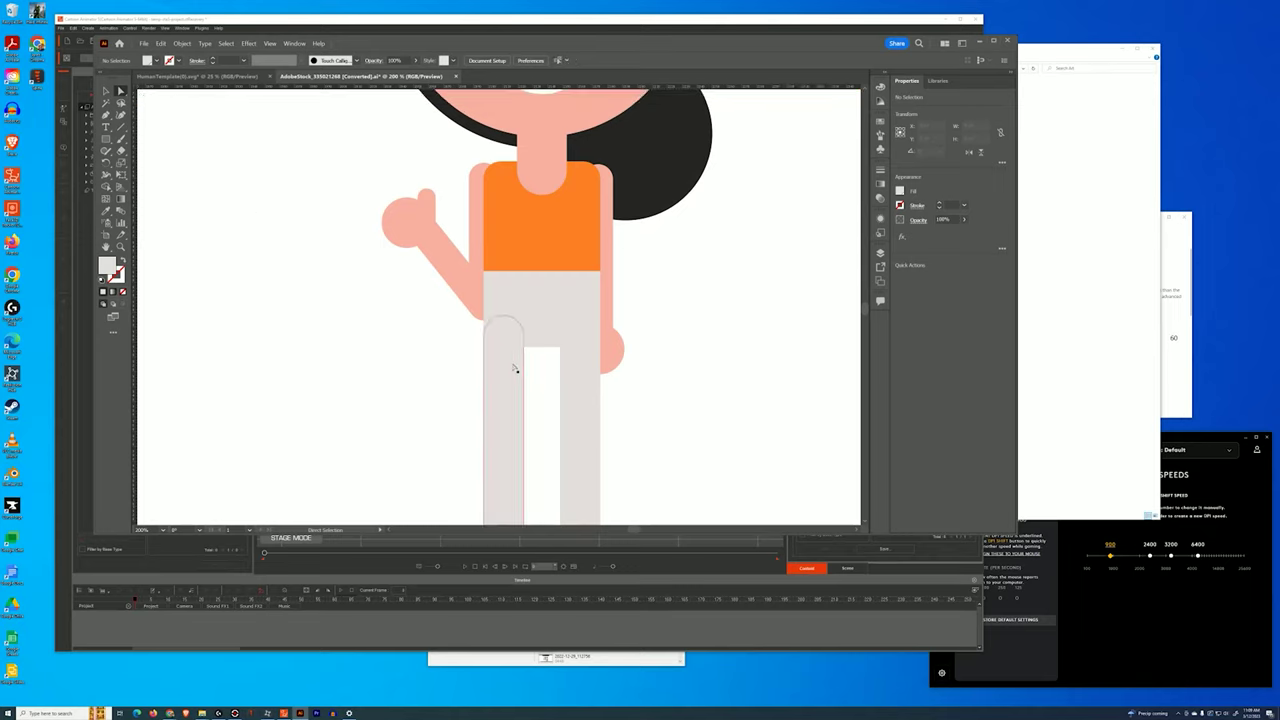
# Replace the trouser leg on the lowered-arm side with a duplicate of the rounded trouser leg from the thumbs-up side.
pyautogui.click(586, 371)
pyautogui.moveTo(586, 371); pyautogui.dragTo(508, 371)
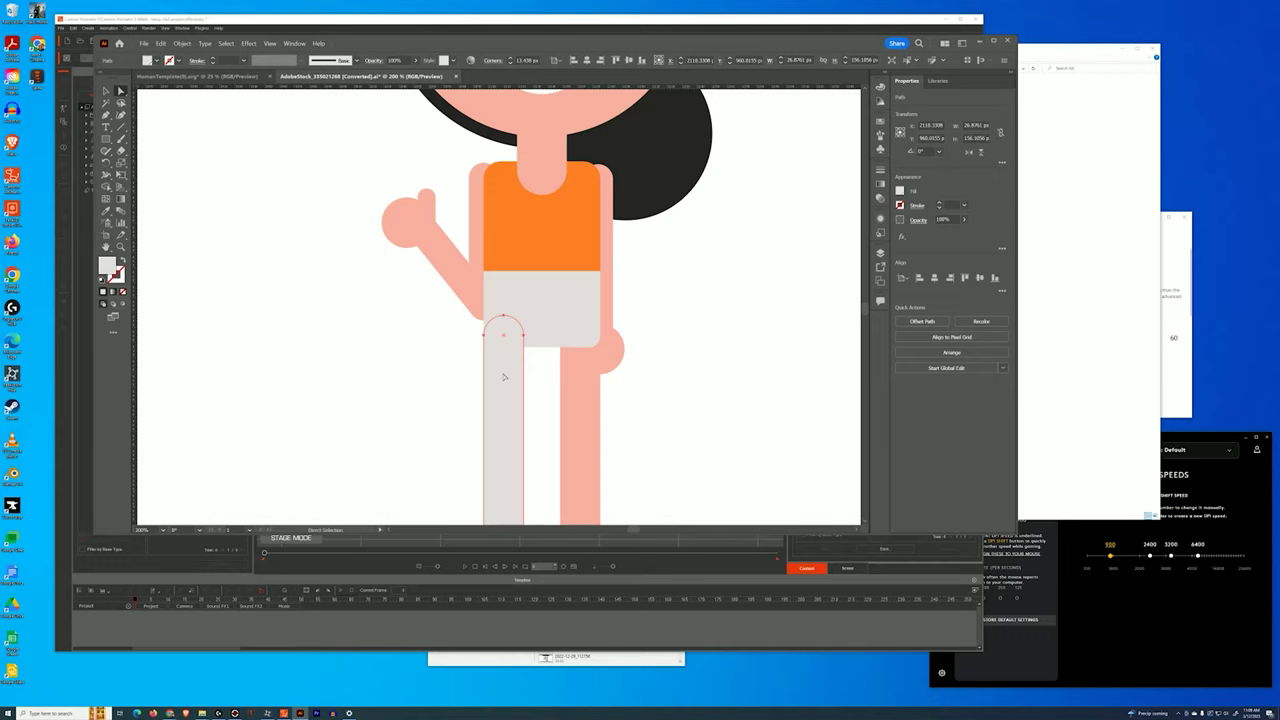
pyautogui.moveTo(503, 371); pyautogui.dragTo(577, 369)
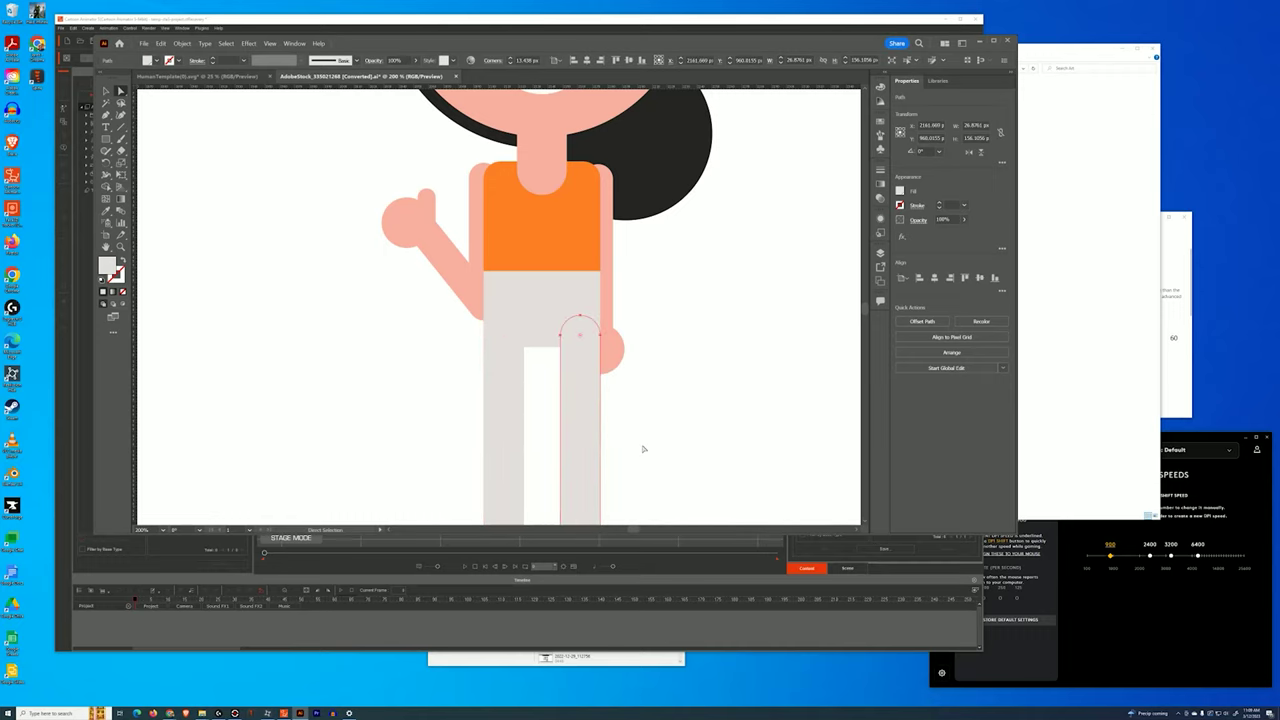
# Move the lowered-arm side's shoe clear of the foot, then try moving the skin-coloured leg aside and undo that leg move.
pyautogui.scroll(-4, 651, 471)
pyautogui.scroll(2, 657, 314)
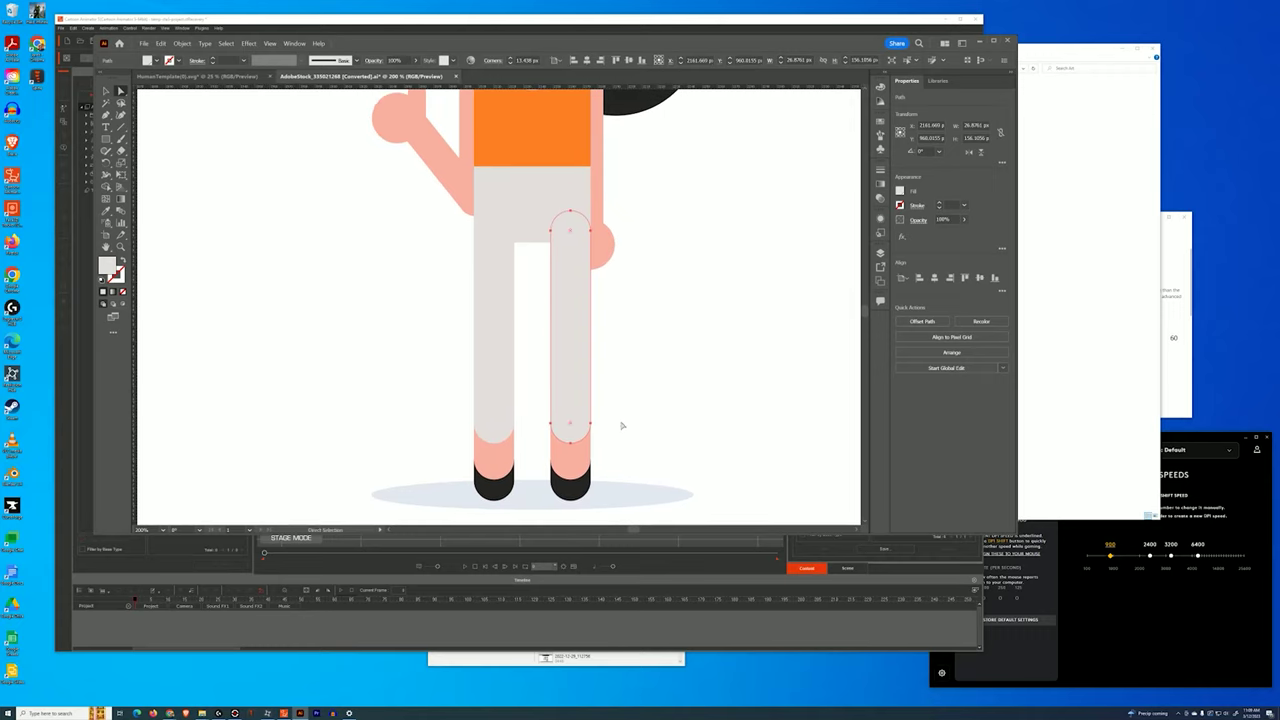
pyautogui.hotkey('ctrl', '=')
pyautogui.moveTo(621, 425); pyautogui.dragTo(675, 165)
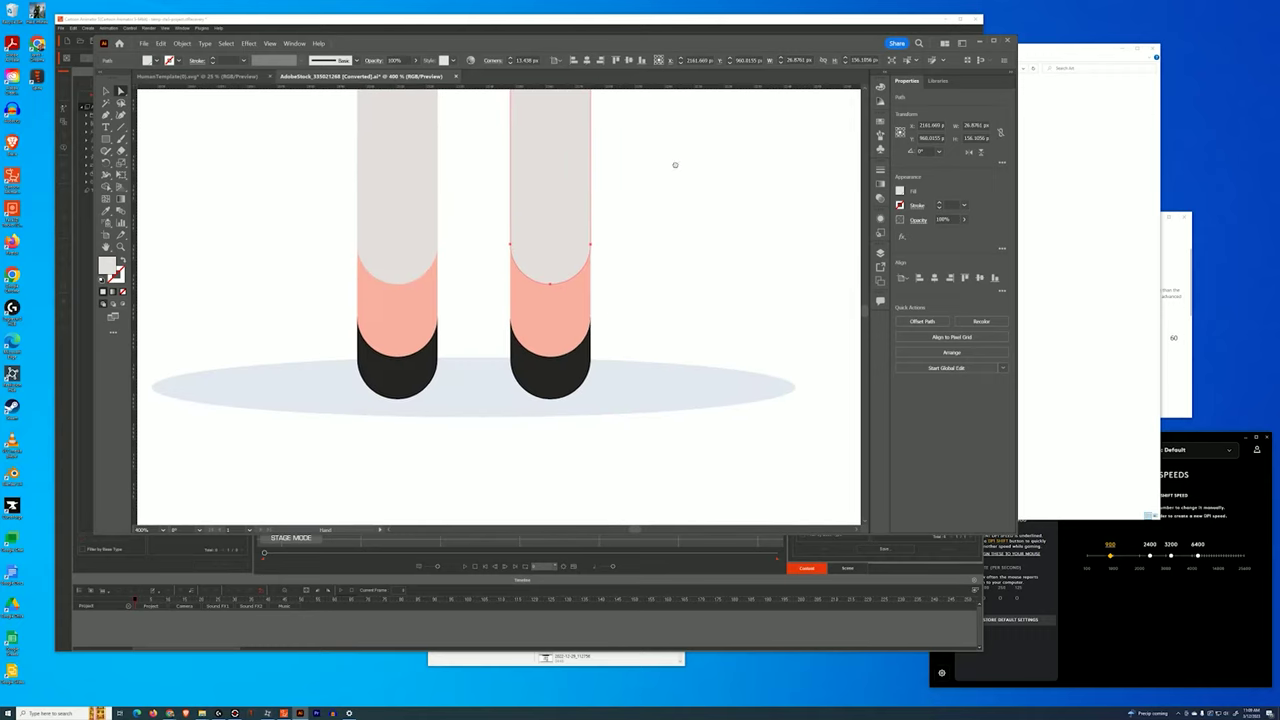
pyautogui.click(540, 330)
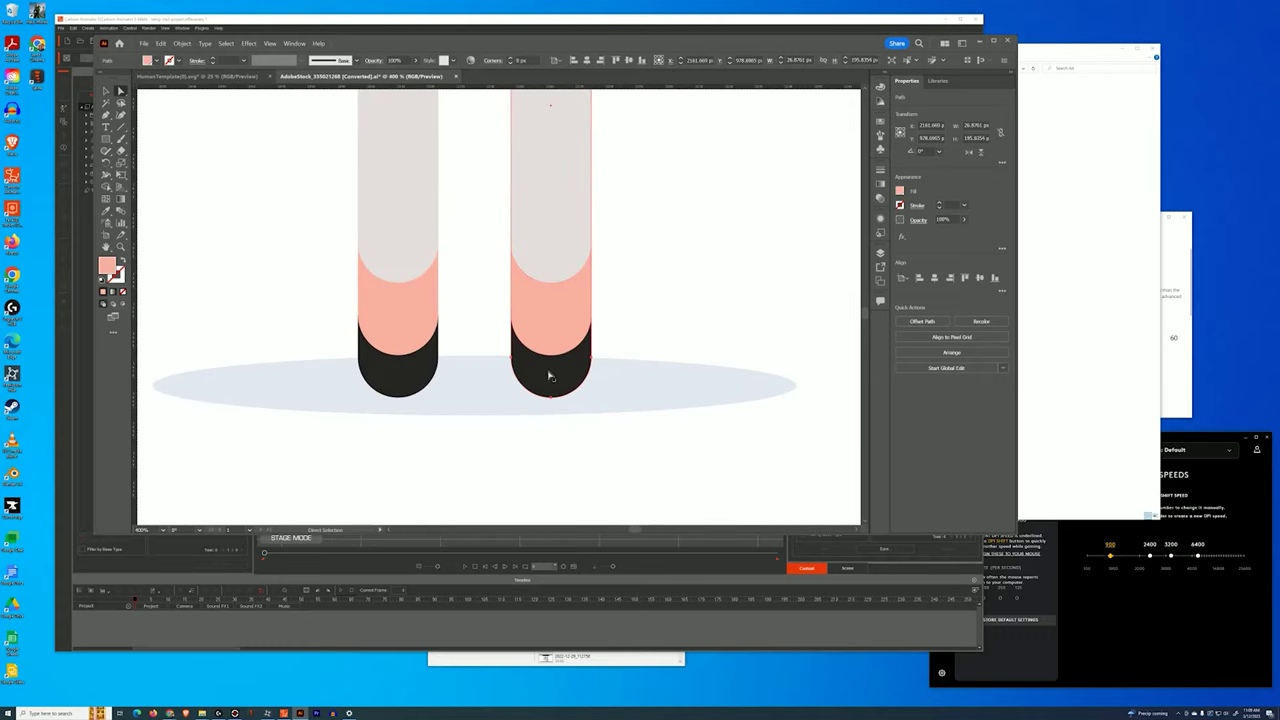
pyautogui.hotkey('ctrl', '-')
pyautogui.press('a')
pyautogui.moveTo(500, 445); pyautogui.dragTo(603, 423)
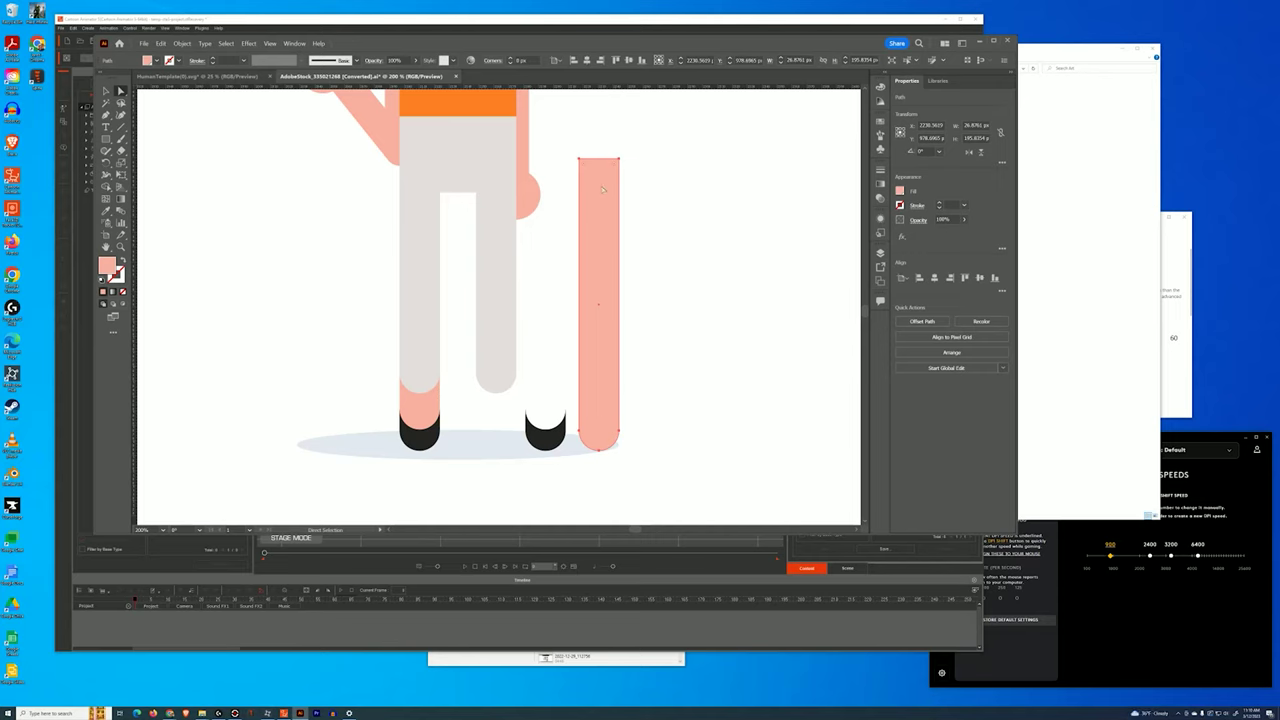
pyautogui.press('v')
pyautogui.hotkey('ctrl', 'z')
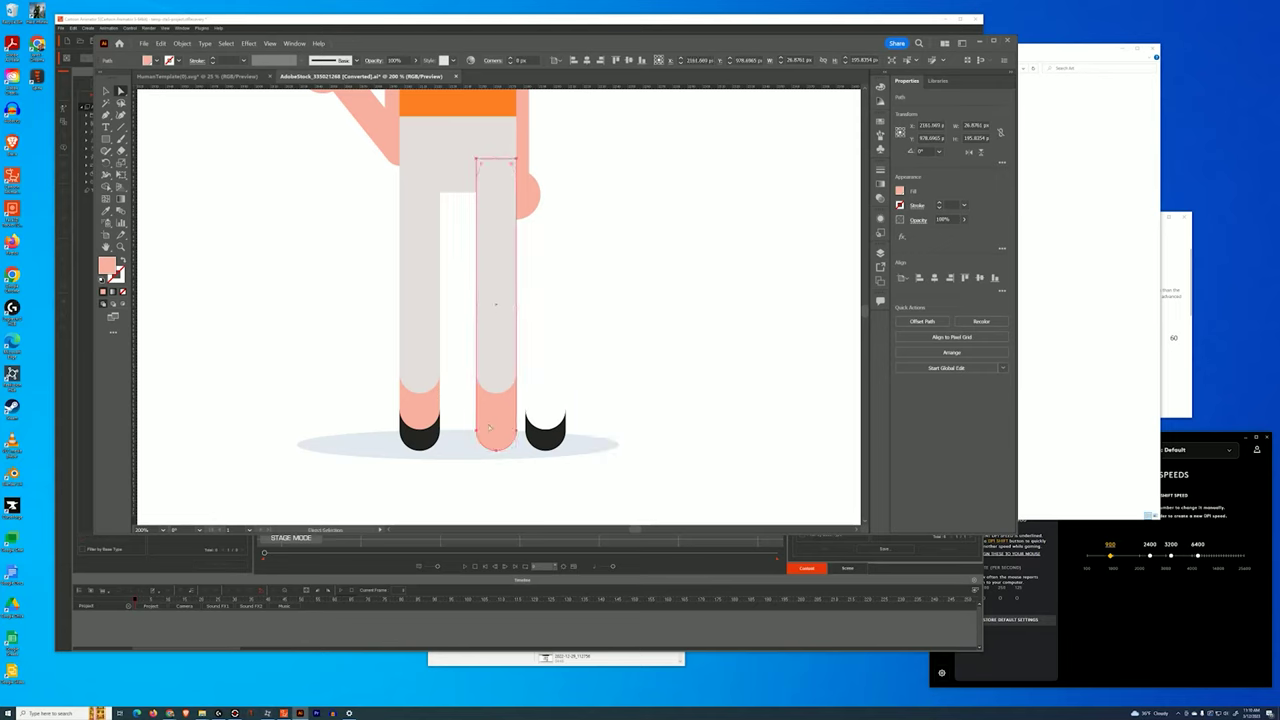
# Round the top corners of the lowered-arm side's skin-coloured leg to 13.438 px and shift the leg down about 1 px.
pyautogui.press('a')
pyautogui.click(516, 160)
pyautogui.moveTo(480, 165); pyautogui.dragTo(490, 270)
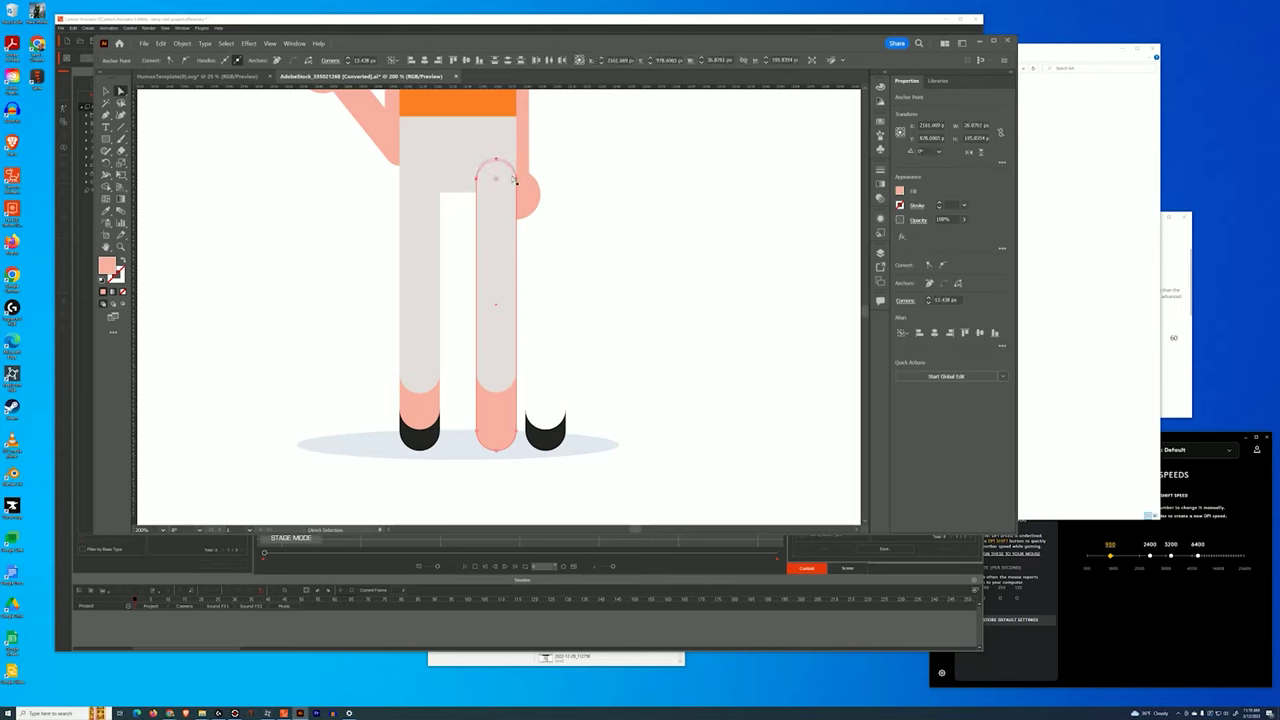
pyautogui.click(501, 420)
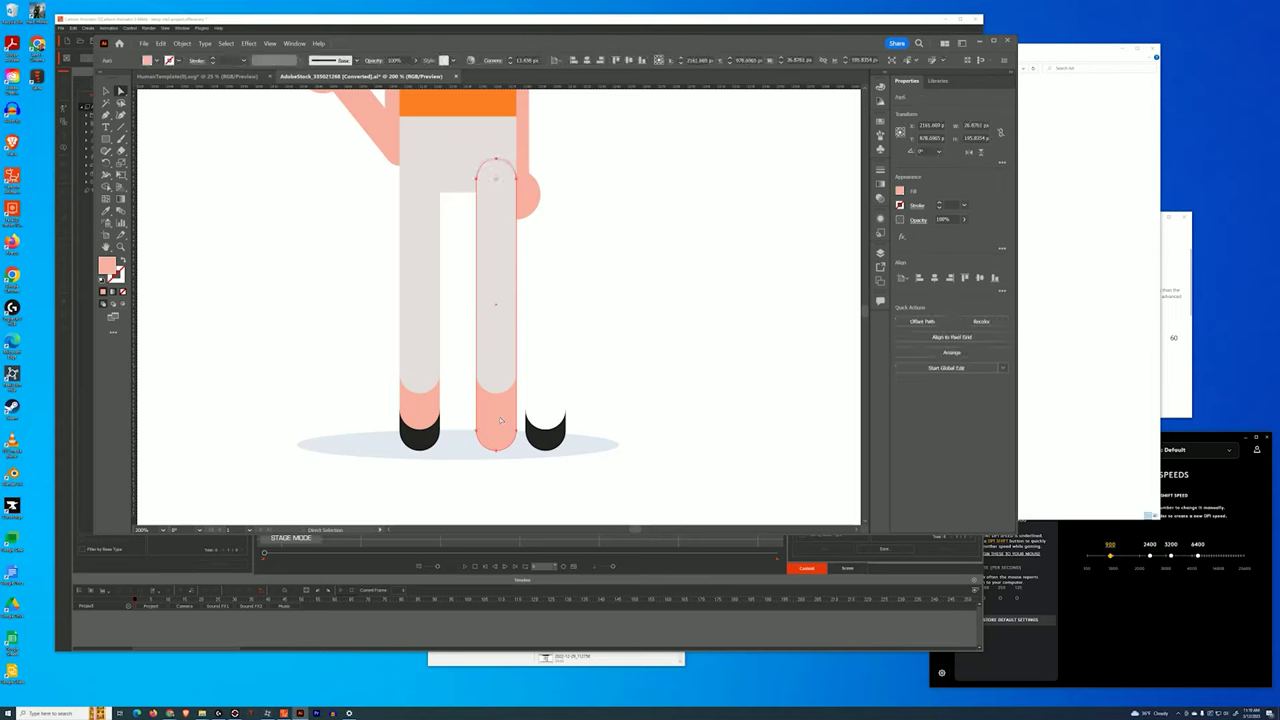
pyautogui.moveTo(501, 420); pyautogui.dragTo(501, 423)
pyautogui.click(500, 380)
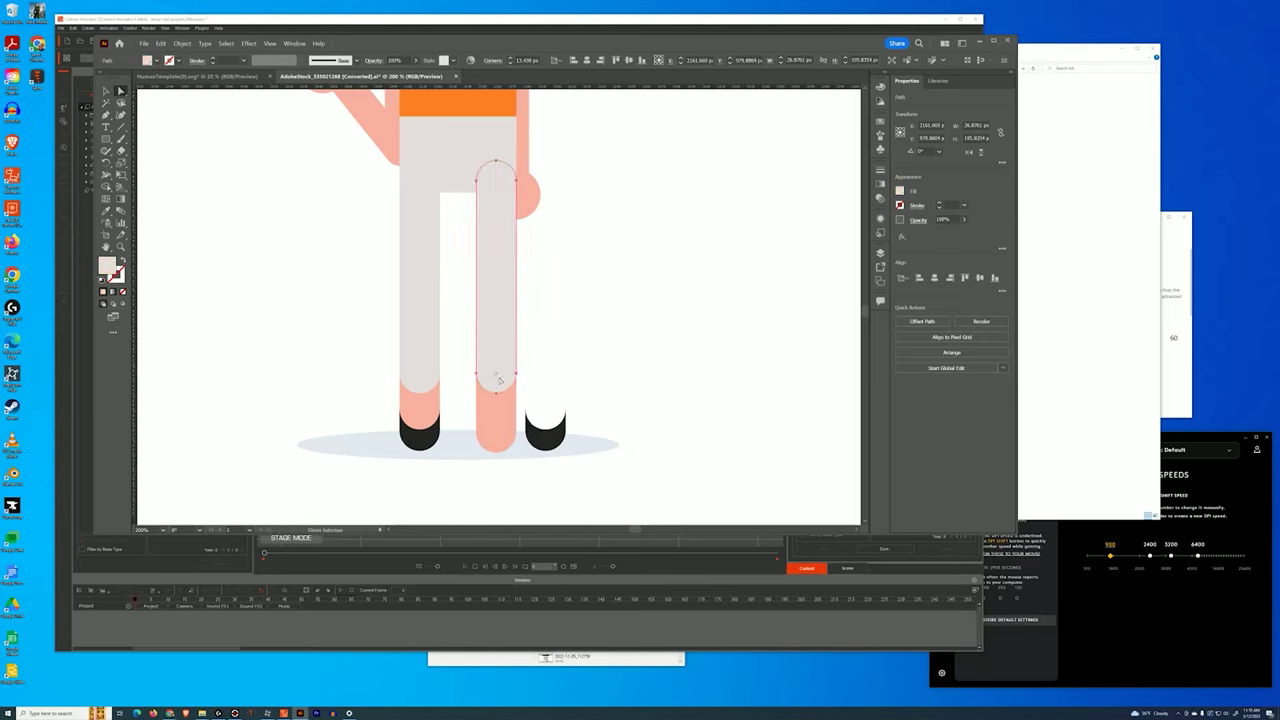
pyautogui.click(583, 340)
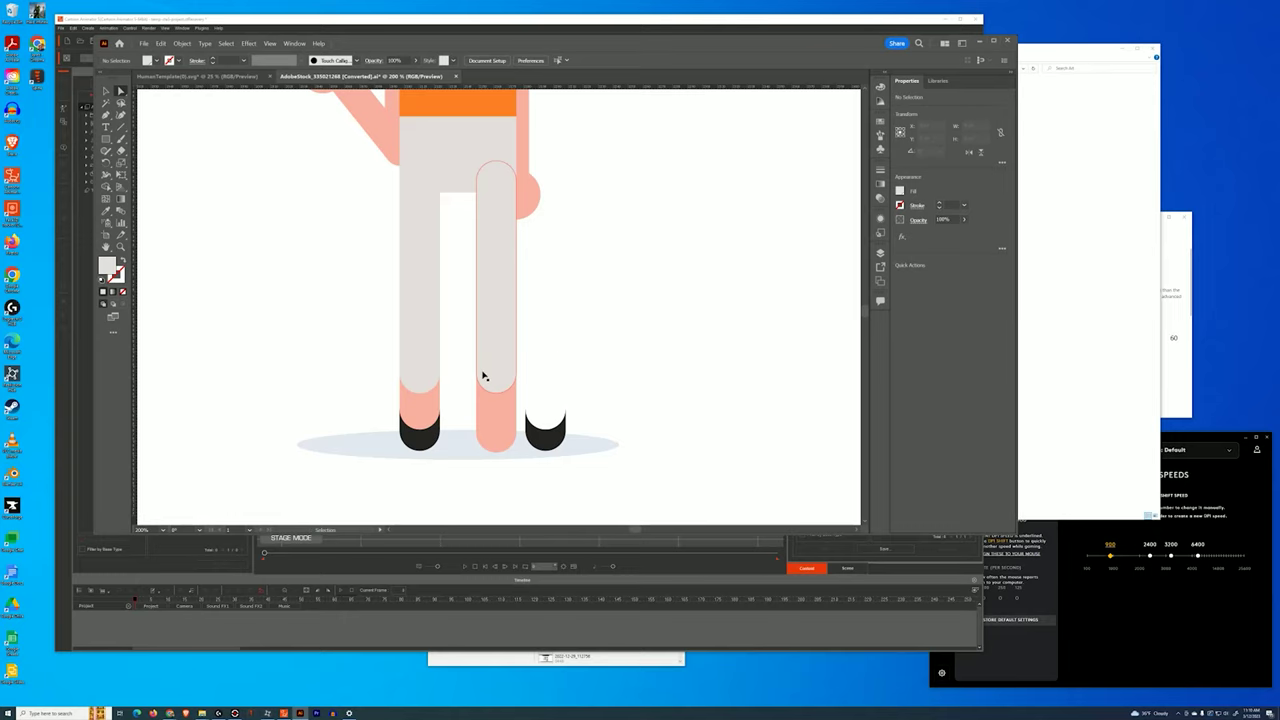
# Try to shift the lowered-arm side's trouser leg slightly sideways over the skin-coloured leg, and undo the move.
pyautogui.hotkey('ctrl', '+')
pyautogui.hotkey('ctrl', '+')
pyautogui.hotkey('ctrl', '+')
pyautogui.hotkey('ctrl', '+')
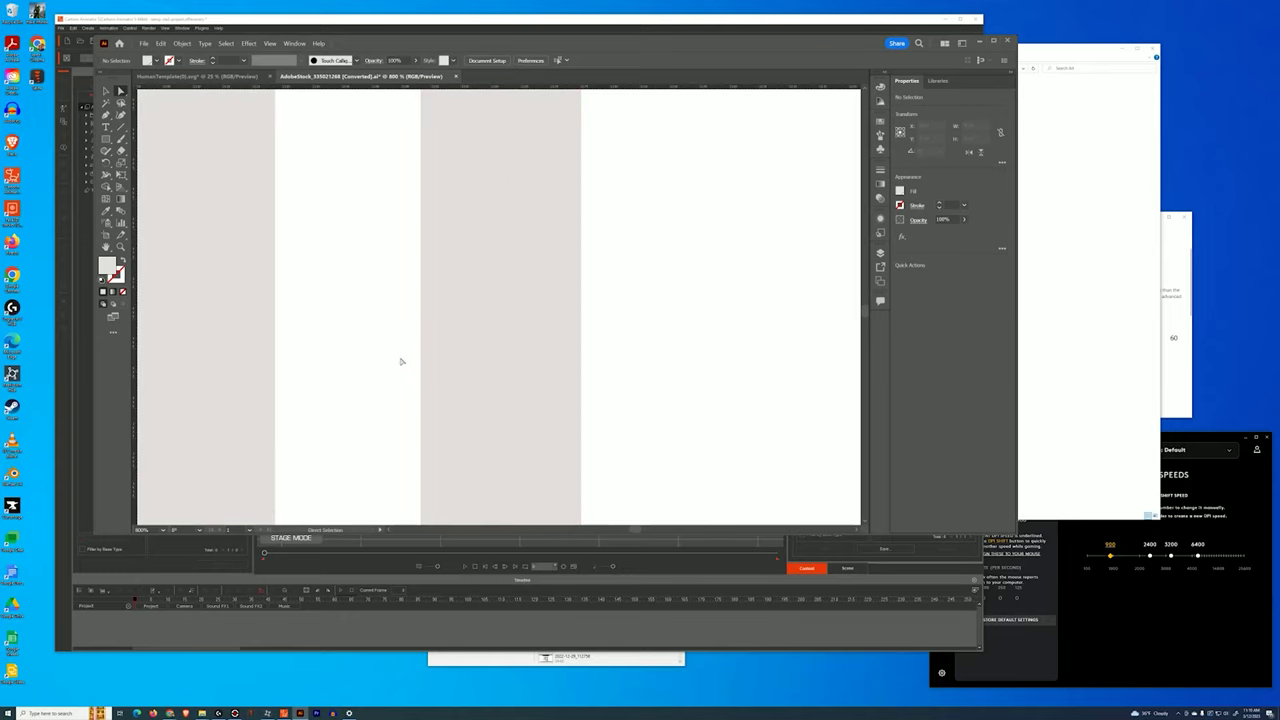
pyautogui.moveTo(525, 364); pyautogui.dragTo(435, 357)
pyautogui.click(425, 360)
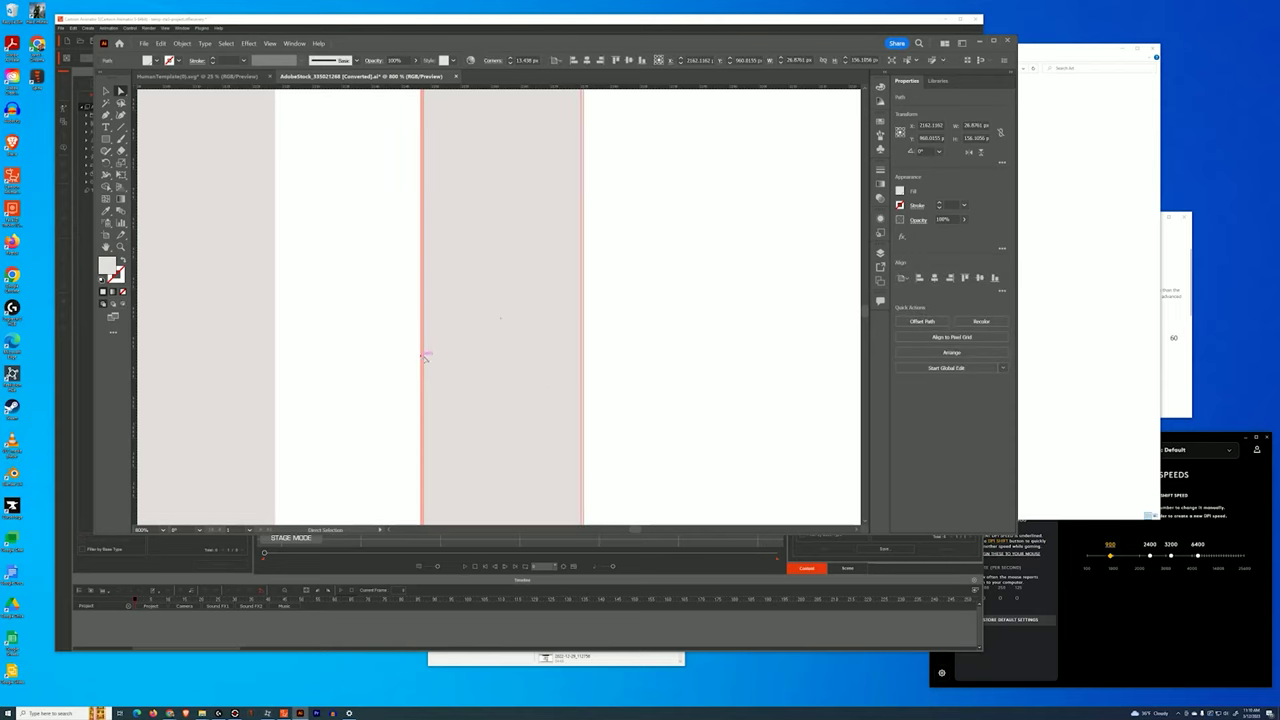
pyautogui.hotkey('ctrl', 'z')
pyautogui.click(598, 391)
# Move the separated black shoe back onto the bottom of the skin-coloured leg on the lowered-arm side and deselect it.
pyautogui.scroll(-5, 617, 277)
pyautogui.hotkey('ctrl', '-')
pyautogui.hotkey('ctrl', '-')
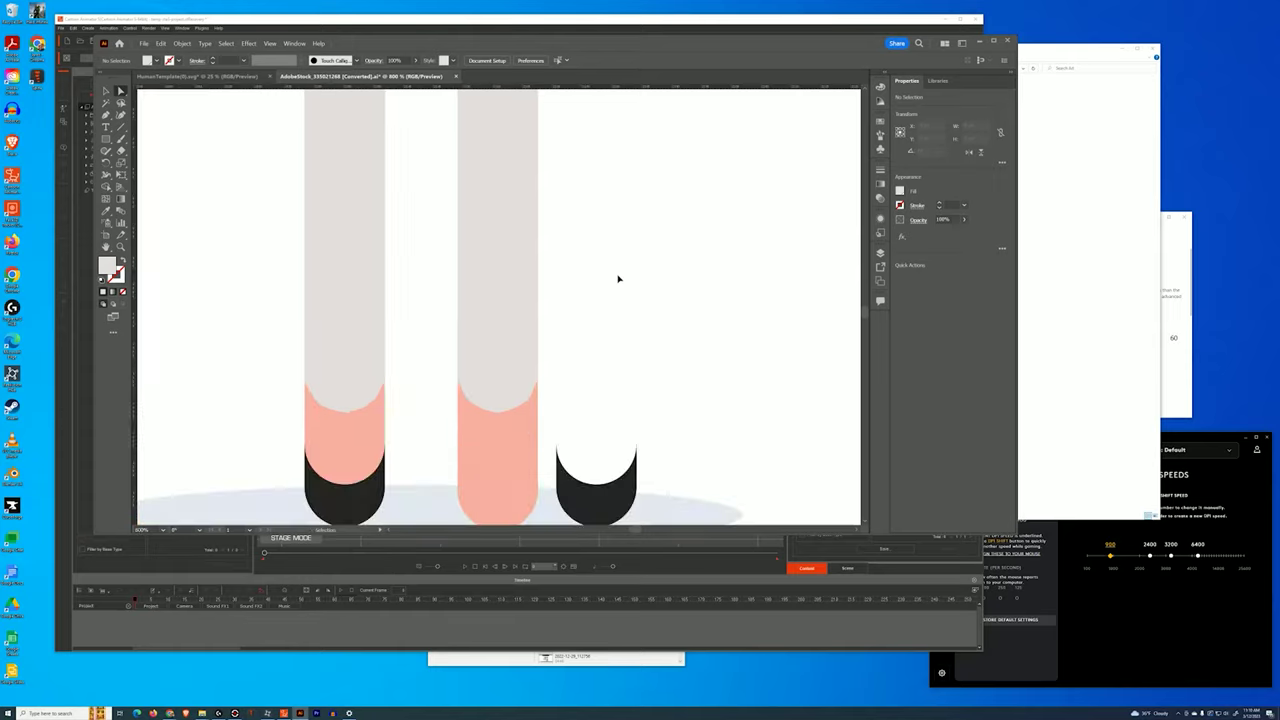
pyautogui.hotkey('ctrl', '-')
pyautogui.hotkey('ctrl', '-')
pyautogui.hotkey('ctrl', '-')
pyautogui.hotkey('ctrl', '+')
pyautogui.press('space')
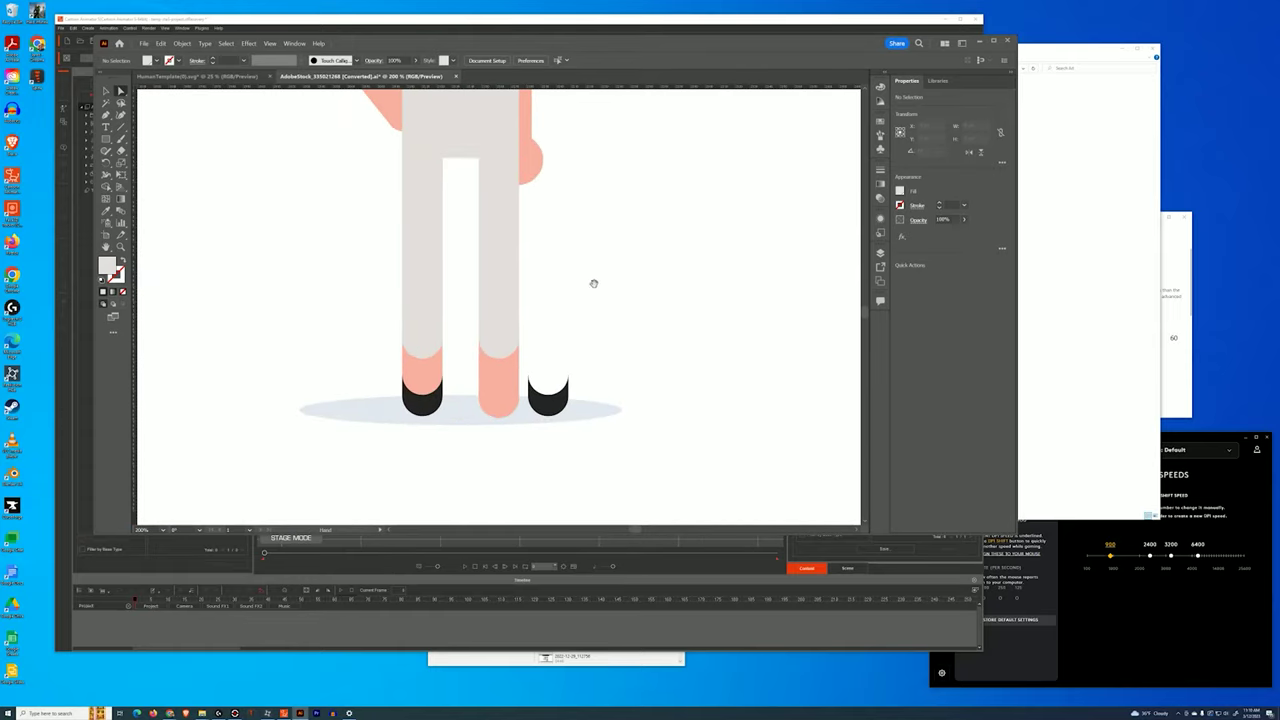
pyautogui.moveTo(593, 283); pyautogui.dragTo(605, 323)
pyautogui.moveTo(560, 447); pyautogui.dragTo(511, 448)
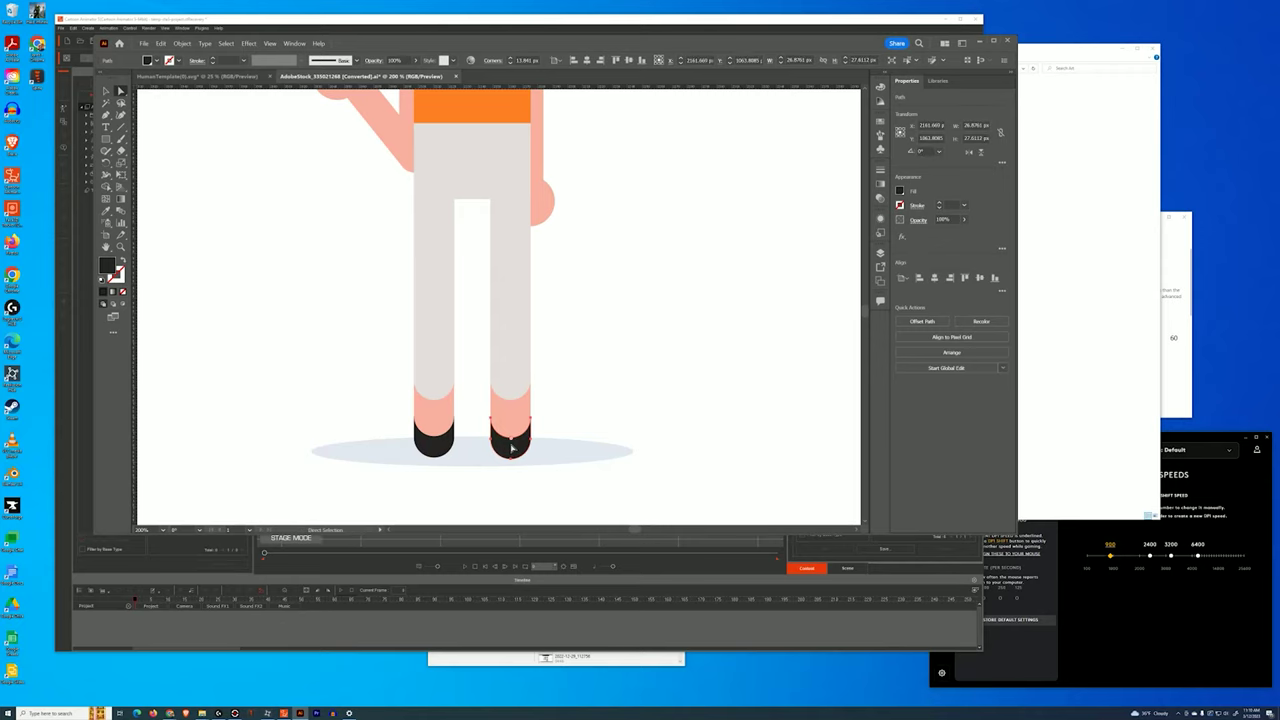
pyautogui.click(569, 409)
# Delete the pale ground-shadow ellipse beneath the girl's feet.
pyautogui.hotkey('ctrl', '=')
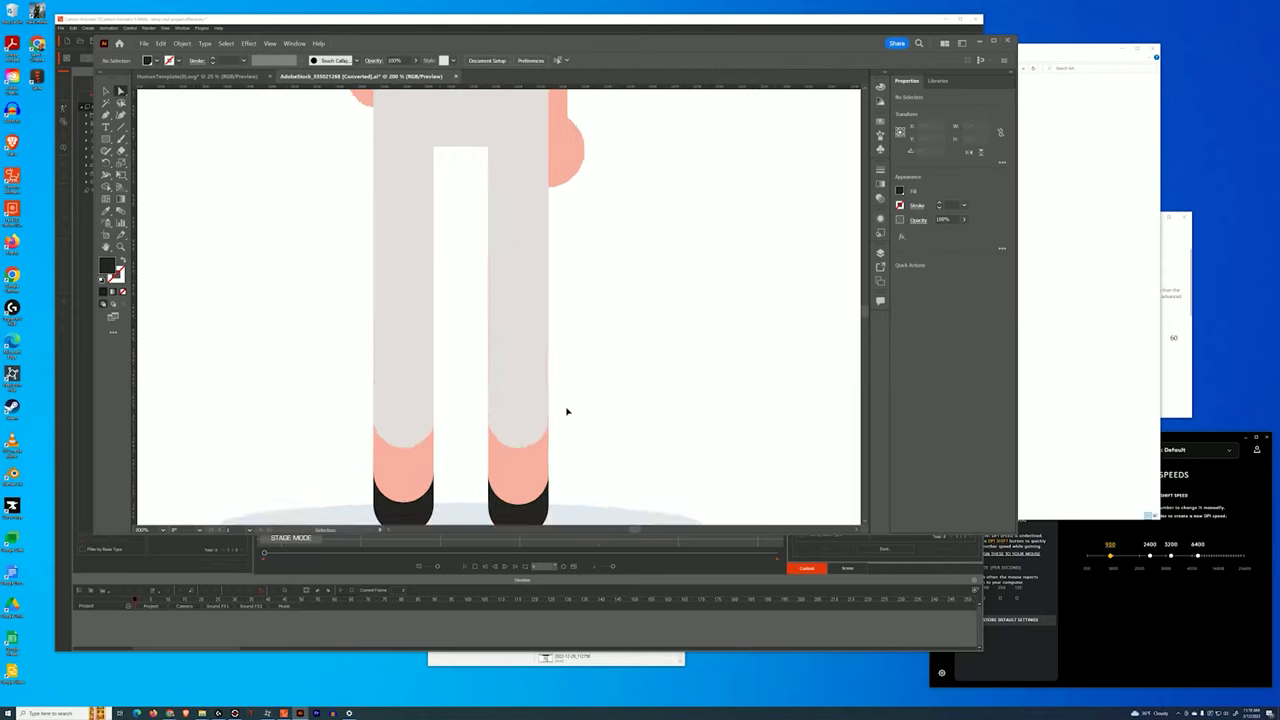
pyautogui.hotkey('ctrl', '-')
pyautogui.hotkey('ctrl', '-')
pyautogui.hotkey('ctrl', '-')
pyautogui.hotkey('ctrl', '-')
pyautogui.hotkey('ctrl', '-')
pyautogui.hotkey('ctrl', '=')
pyautogui.hotkey('ctrl', '=')
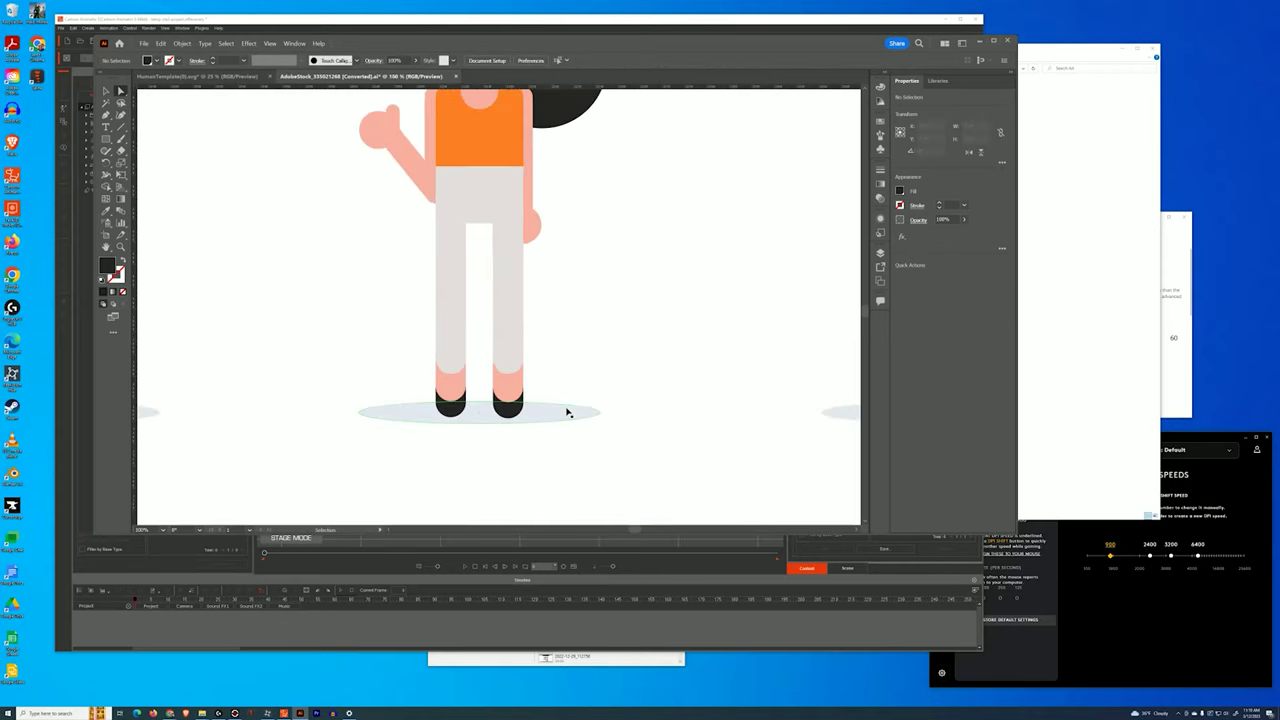
pyautogui.scroll(2, 565, 345)
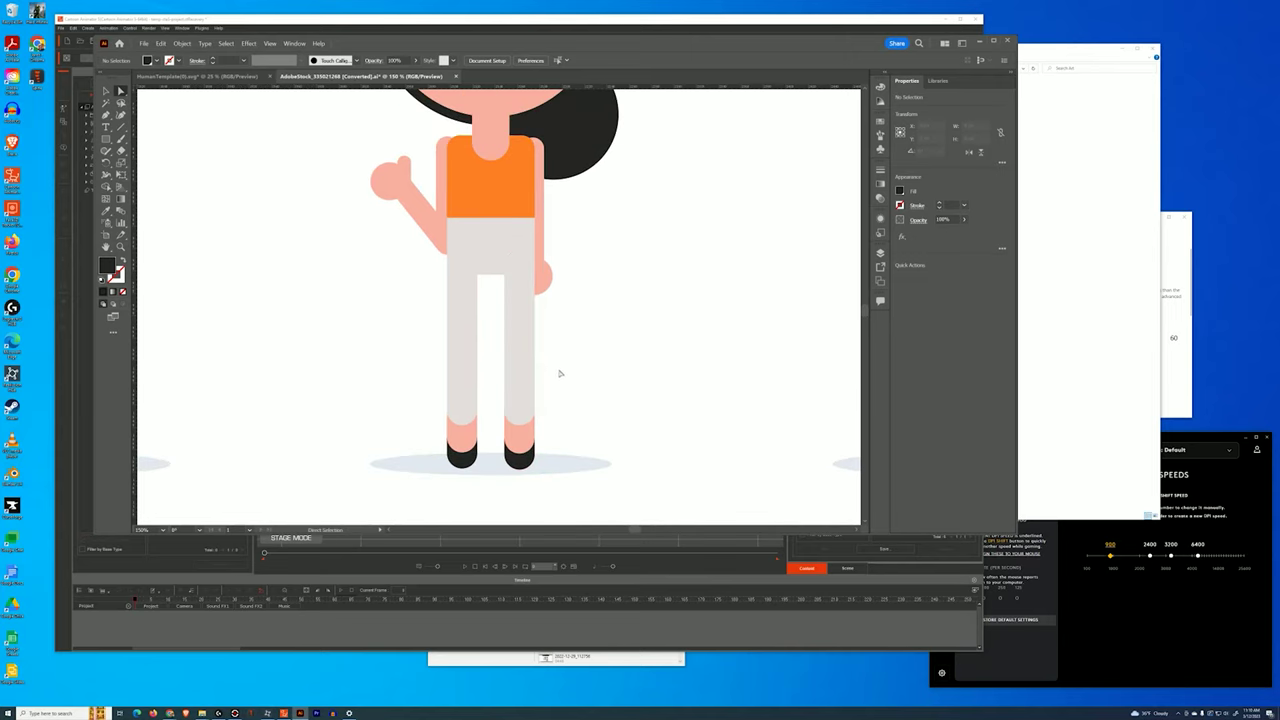
pyautogui.click(557, 462)
pyautogui.press('Delete')
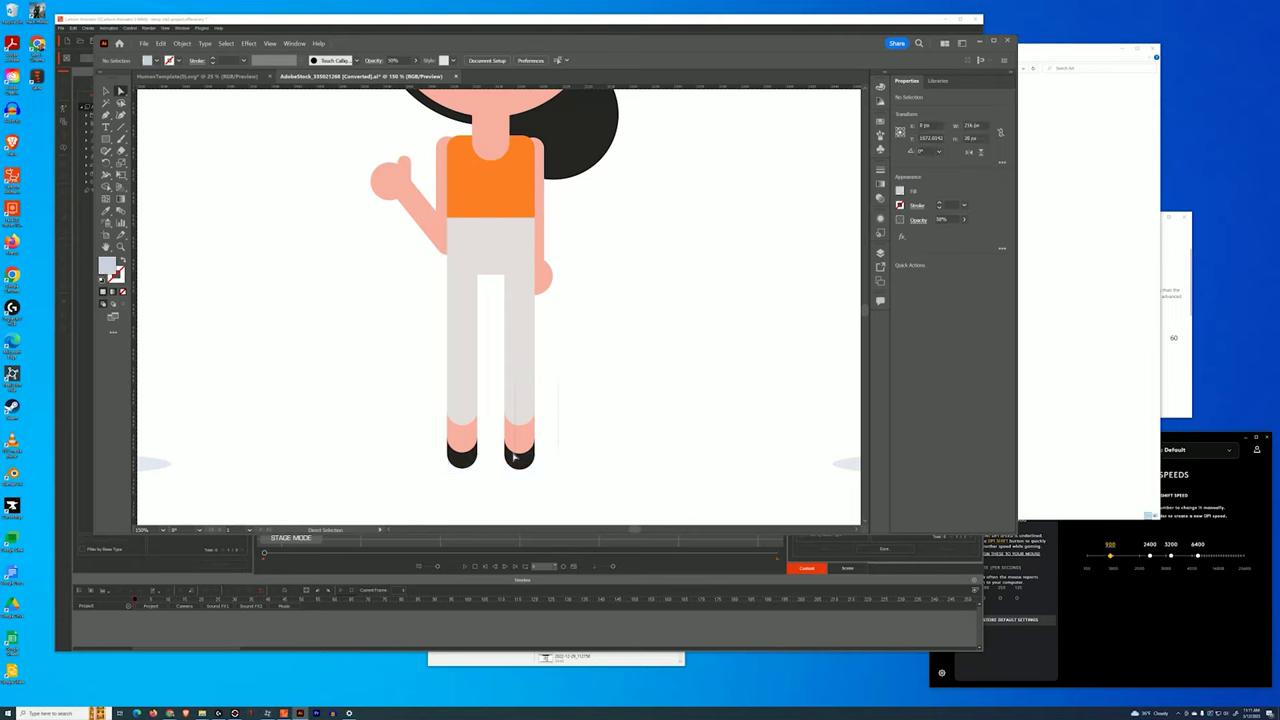
# Select the lowered-arm side's leg parts, show the Layers list, expand the girl's group and enlarge the list to reveal its contents.
pyautogui.click(535, 375)
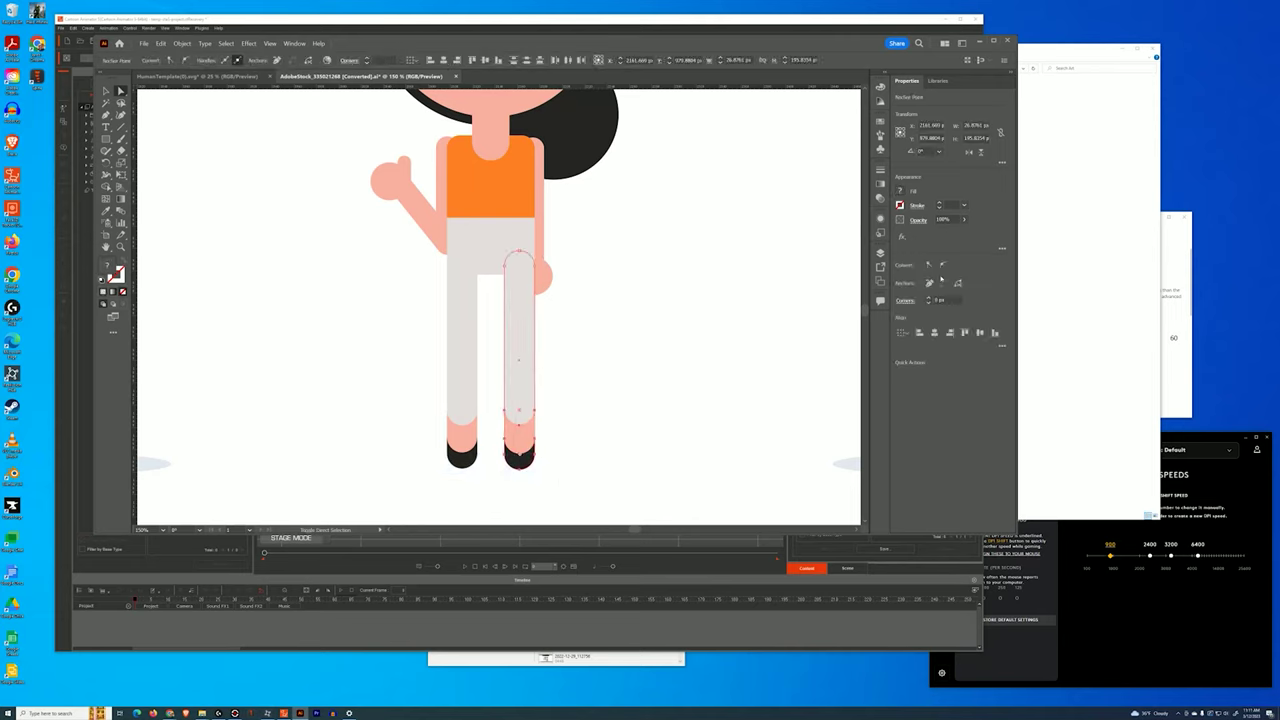
pyautogui.click(294, 43)
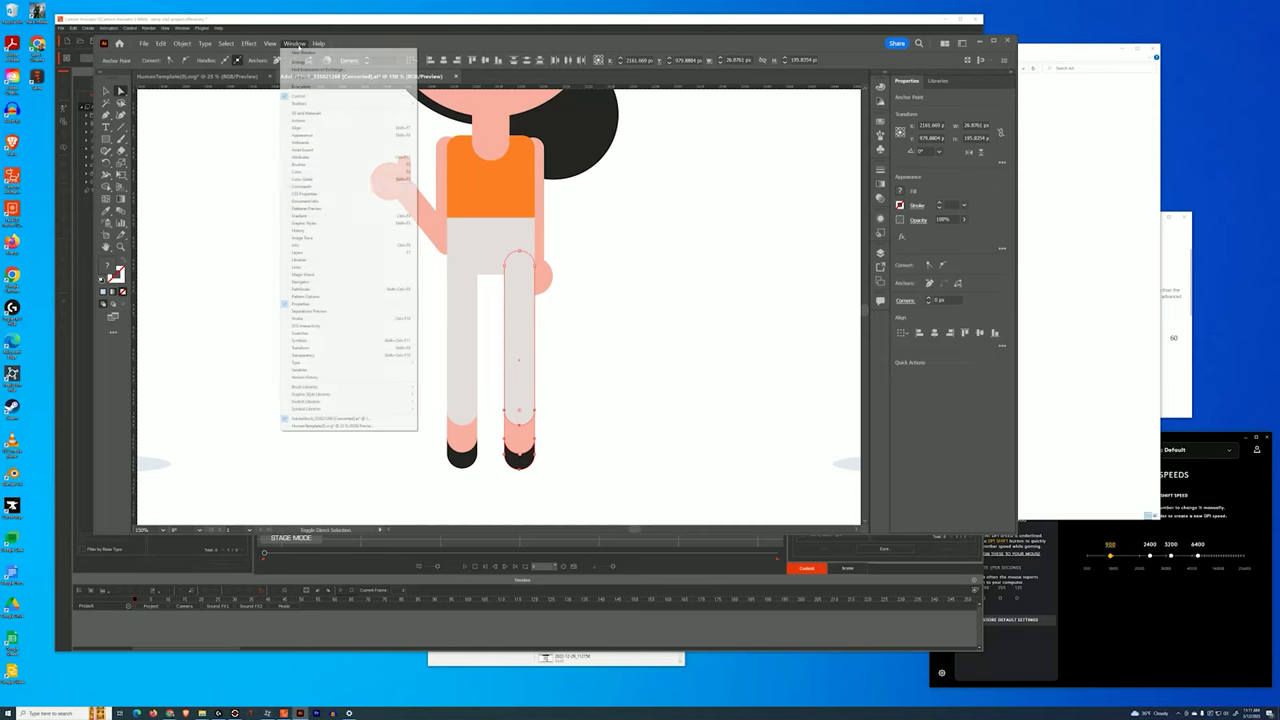
pyautogui.click(309, 253)
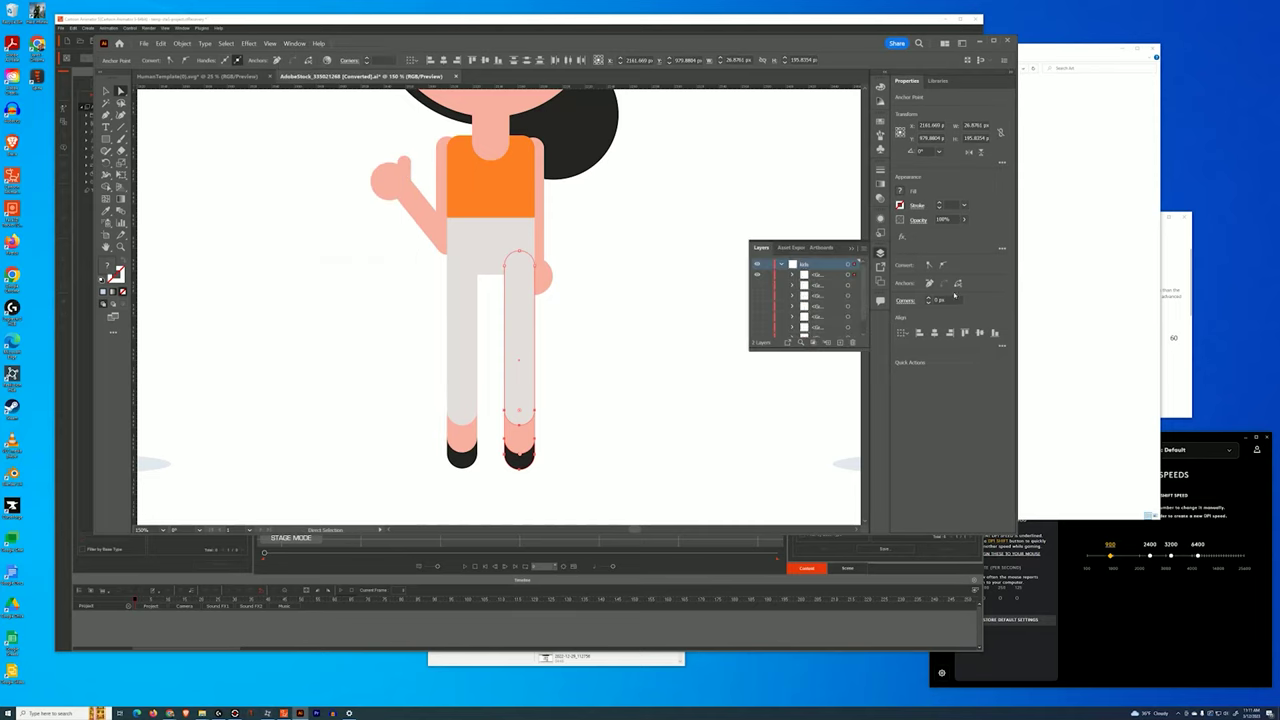
pyautogui.click(793, 275)
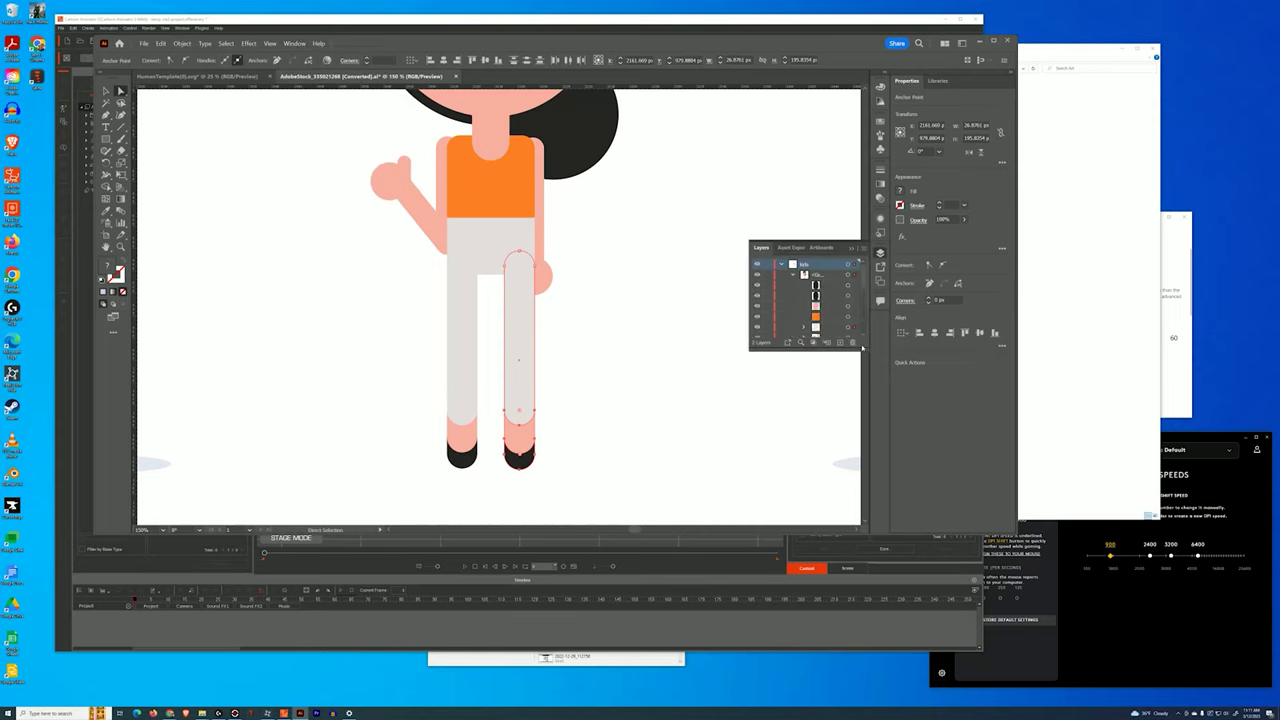
pyautogui.moveTo(862, 352); pyautogui.dragTo(862, 470)
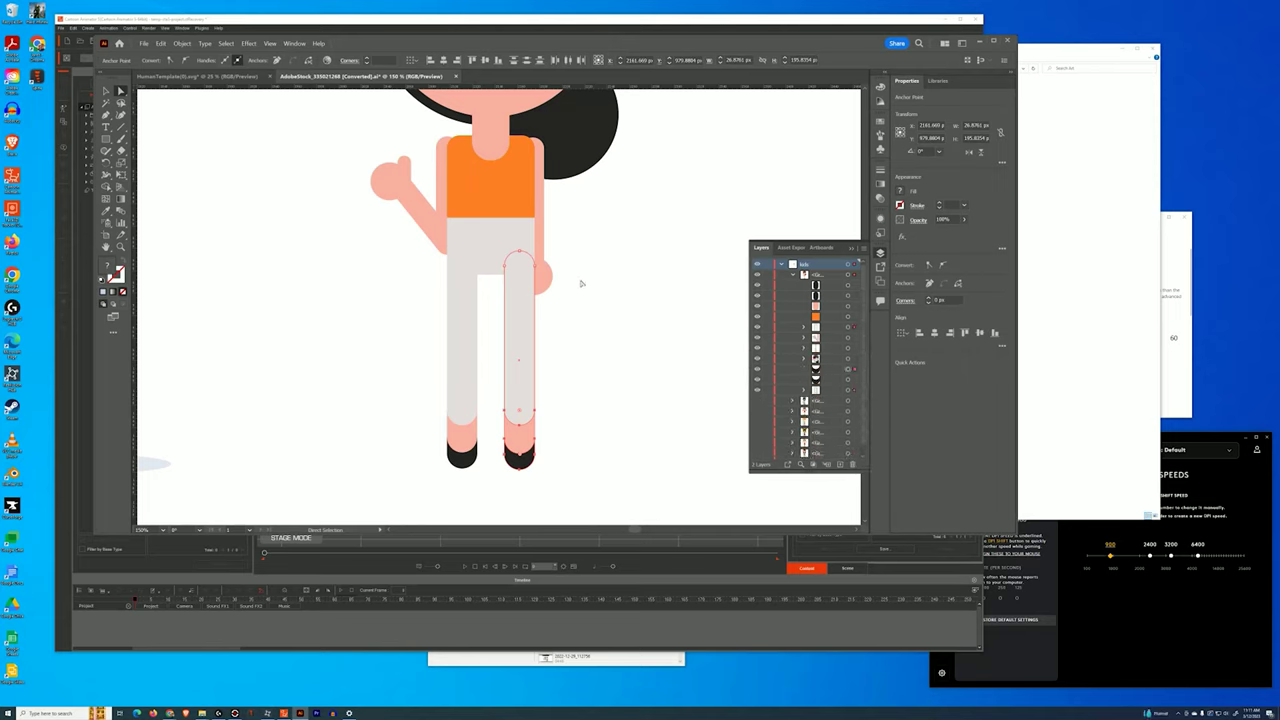
# Reselect only the trouser leg, skin-coloured leg and shoe paths on the lowered-arm side with Direct Selection.
pyautogui.click(515, 241)
pyautogui.click(588, 344)
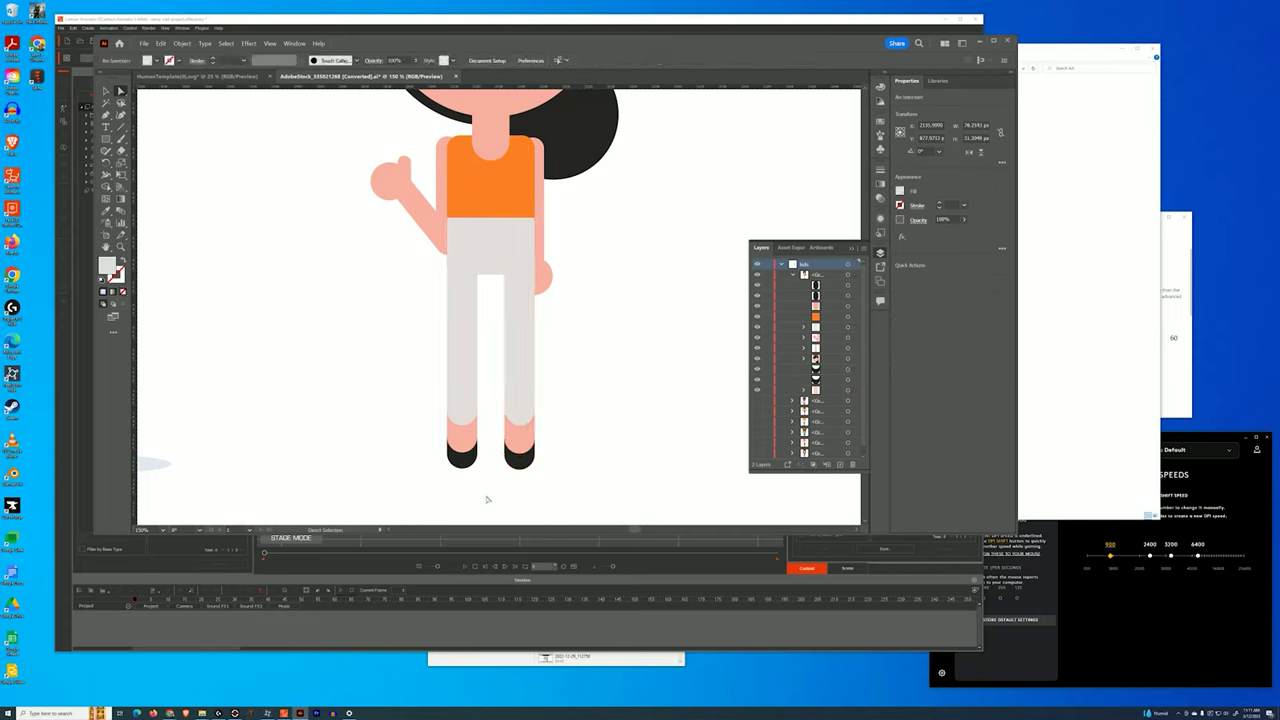
pyautogui.click(536, 441)
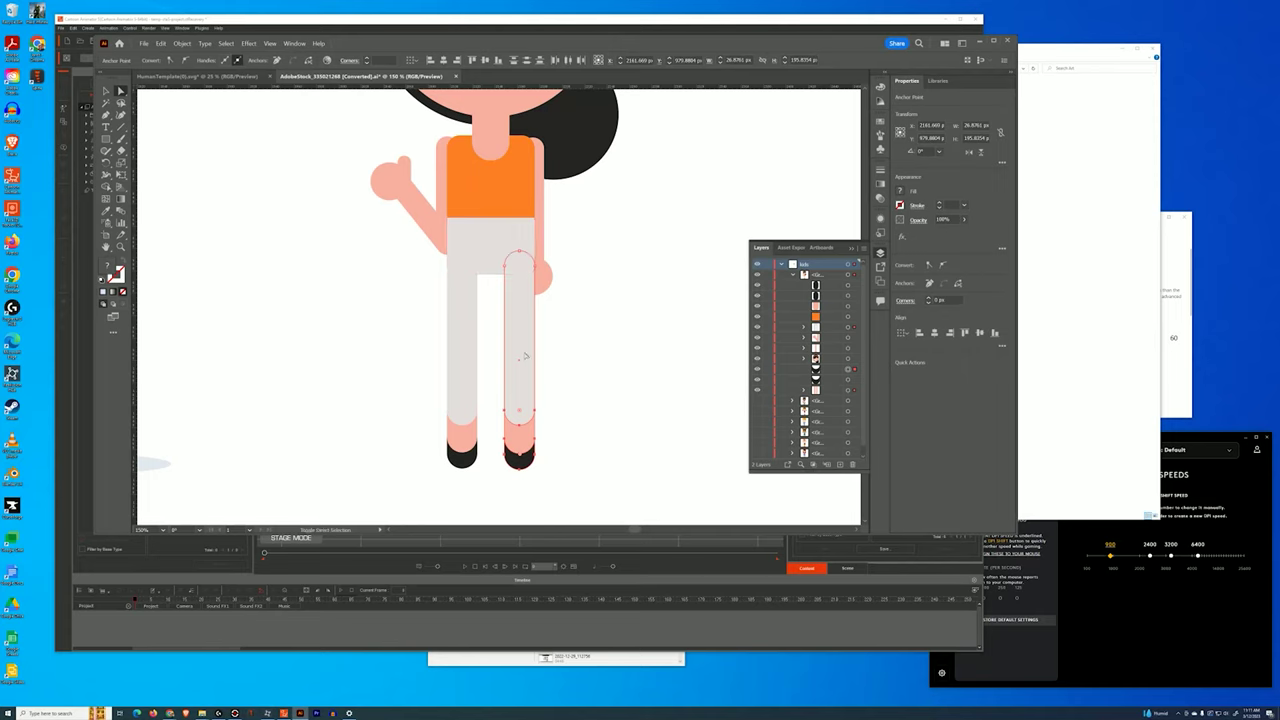
pyautogui.click(555, 387)
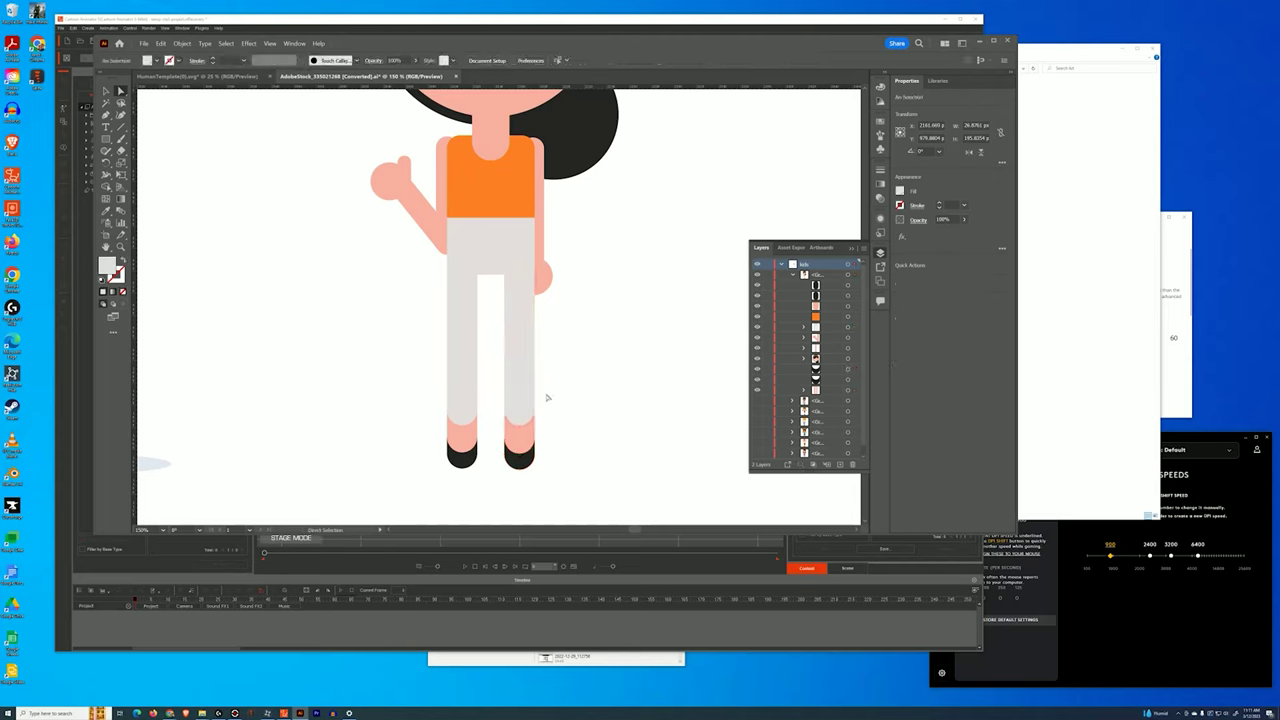
pyautogui.click(521, 394)
pyautogui.click(565, 394)
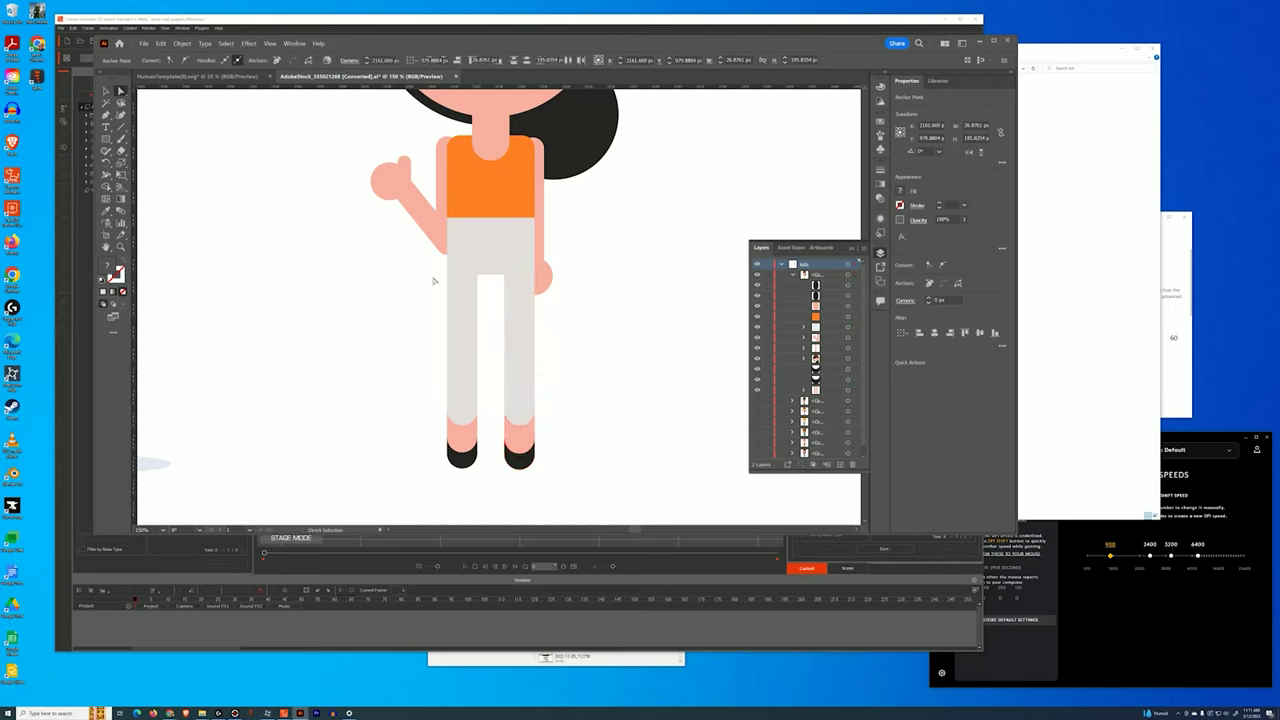
pyautogui.click(517, 360)
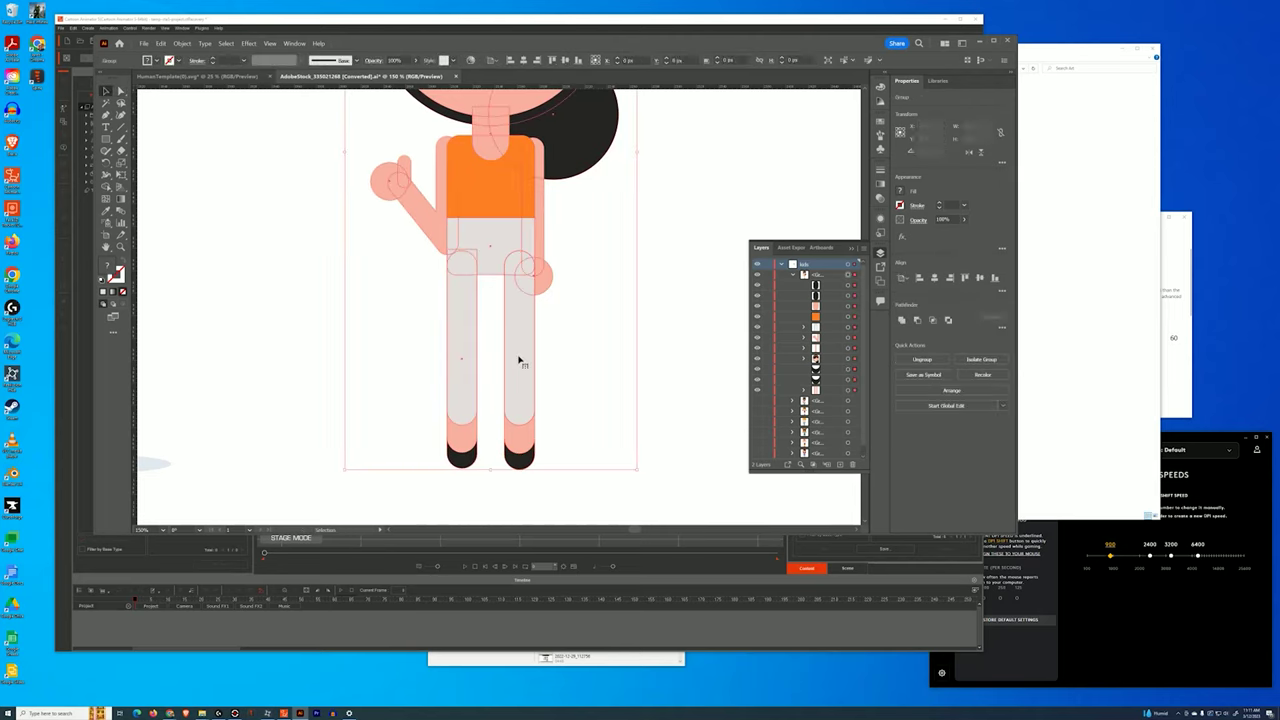
pyautogui.click(806, 275)
pyautogui.press('a')
pyautogui.moveTo(561, 383); pyautogui.dragTo(494, 483)
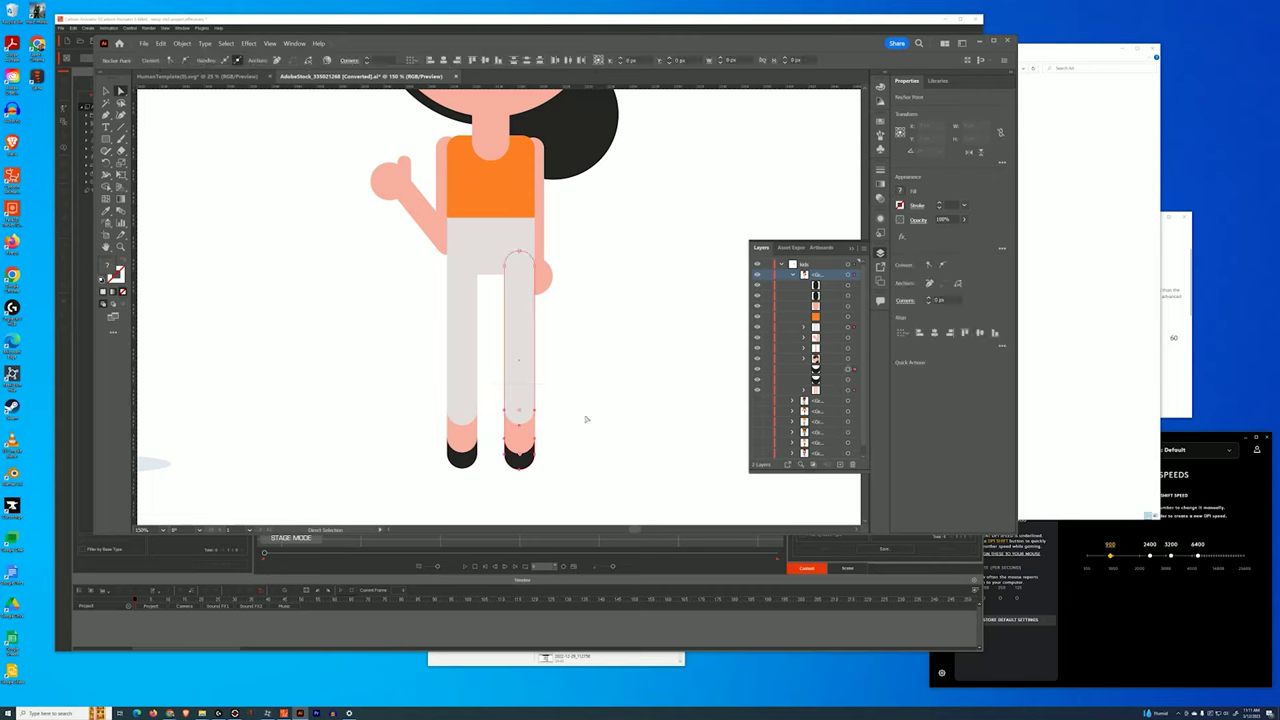
# Expand the subgroup holding both skin-coloured legs and move the lowered-arm side's leg out of it, above the shoes in the stacking order.
pyautogui.keyDown('shift'); pyautogui.click(853, 390); pyautogui.keyUp('shift')
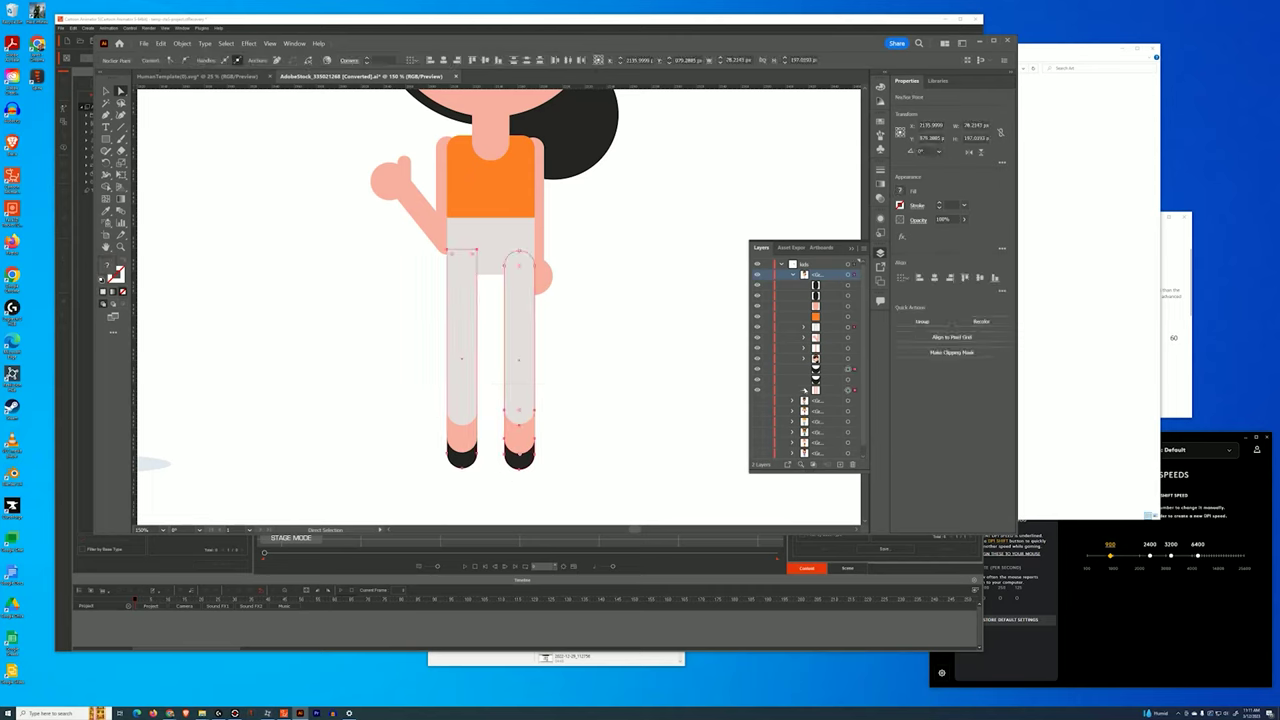
pyautogui.click(805, 390)
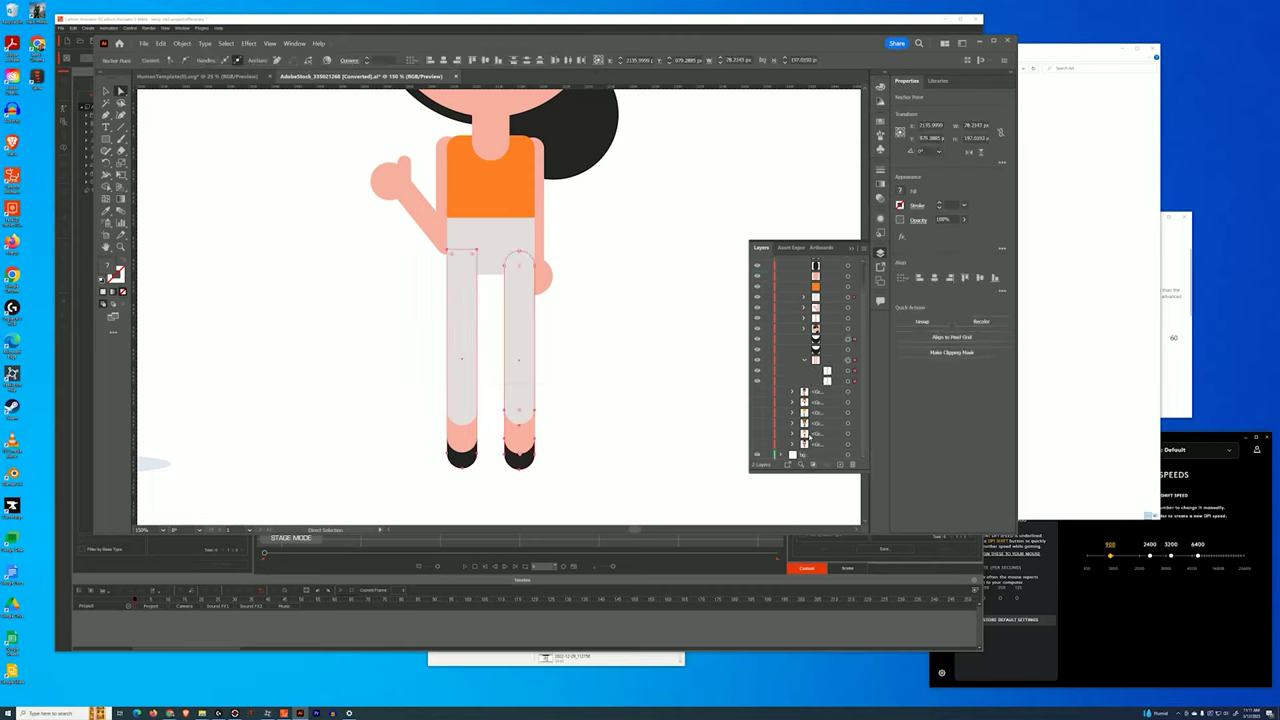
pyautogui.keyDown('shift'); pyautogui.click(855, 384); pyautogui.keyUp('shift')
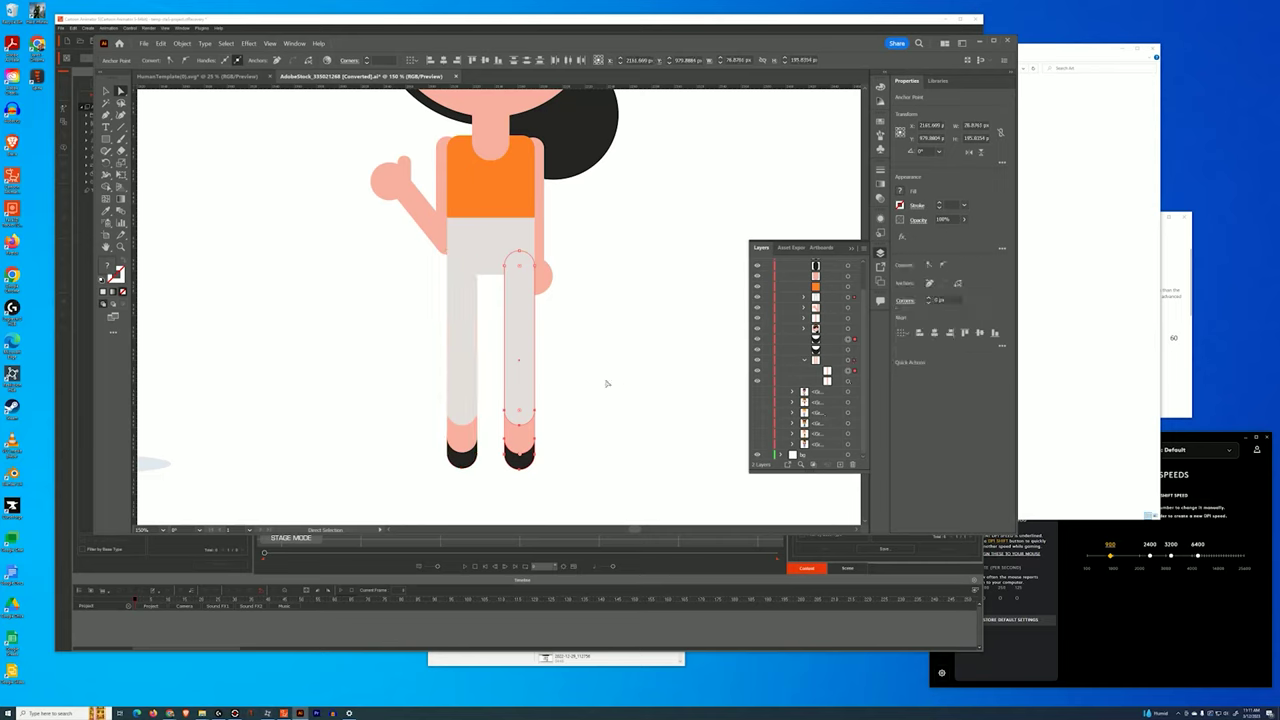
pyautogui.moveTo(835, 372); pyautogui.dragTo(835, 335)
pyautogui.scroll(1, 835, 349)
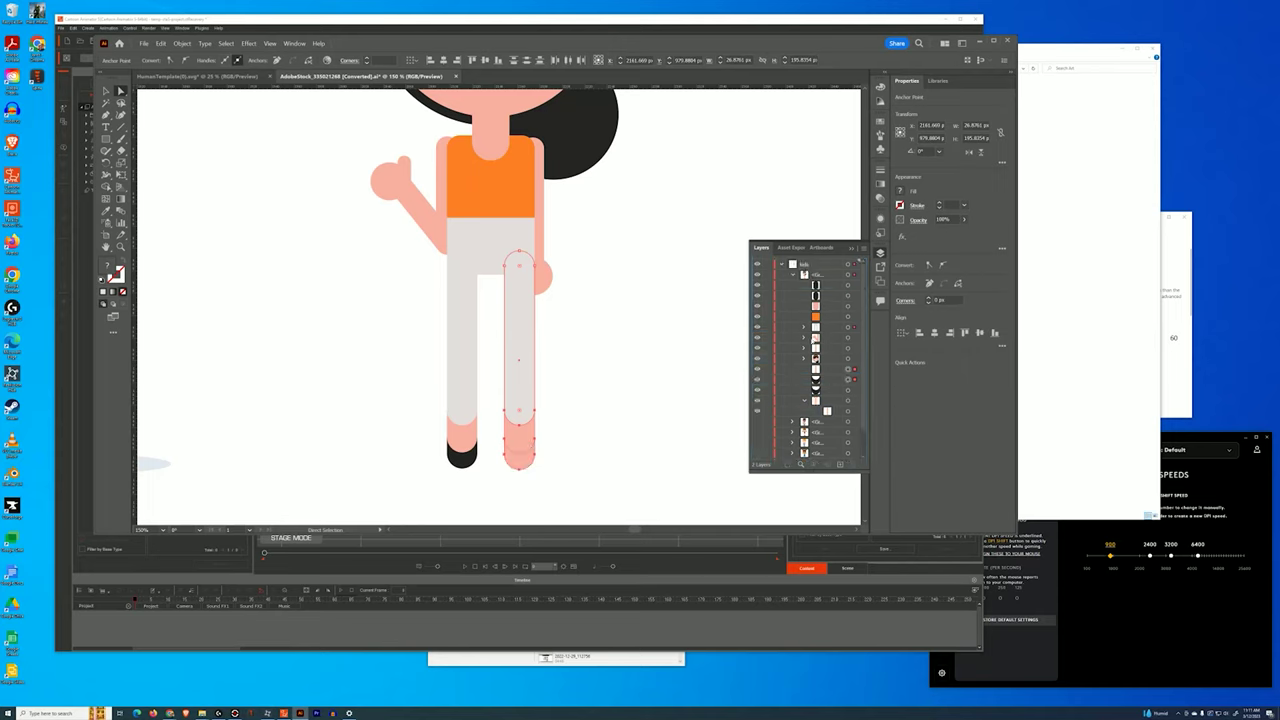
# Take the lowered-arm side's trouser leg out of its subgroup, group it with that side's leg and shoe, and stack the group topmost.
pyautogui.click(804, 327)
pyautogui.moveTo(835, 338); pyautogui.dragTo(827, 400)
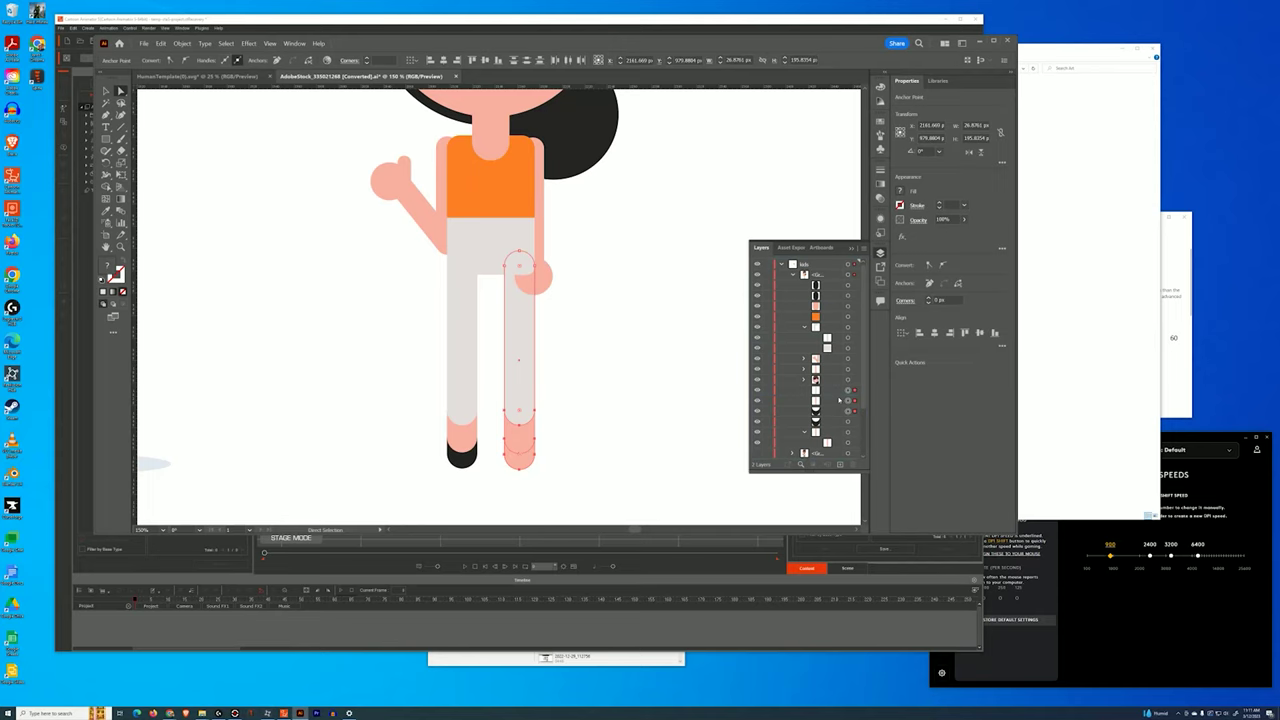
pyautogui.hotkey('ctrl', 'g')
pyautogui.moveTo(836, 390); pyautogui.dragTo(824, 282)
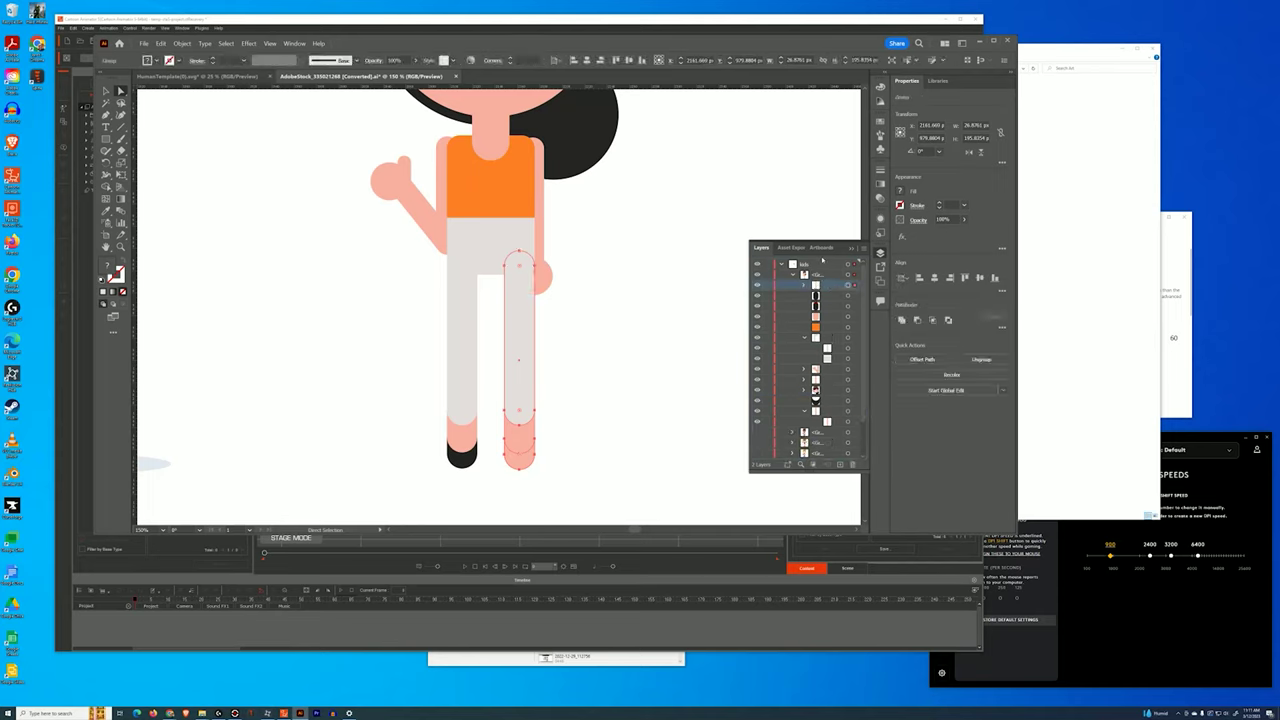
# Detach the Layers list into its own floating window and enlarge it so the full item names fit.
pyautogui.moveTo(761, 247); pyautogui.dragTo(1025, 38)
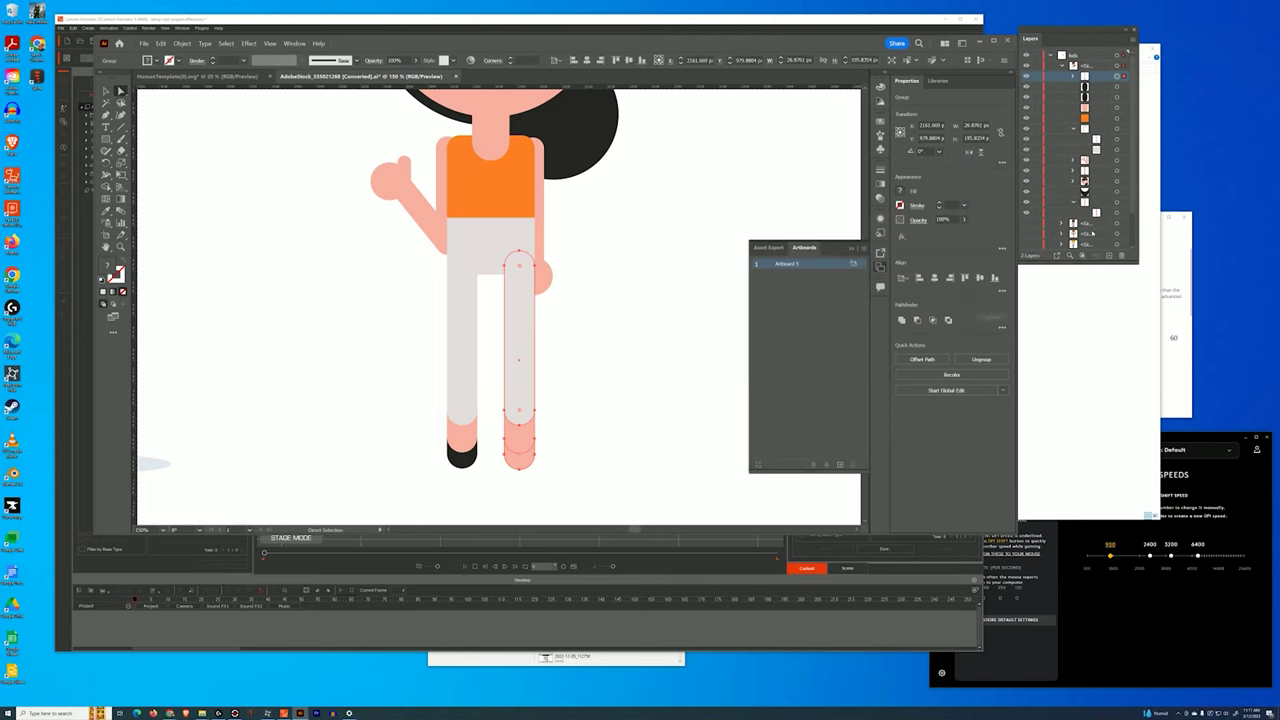
pyautogui.click(1141, 268)
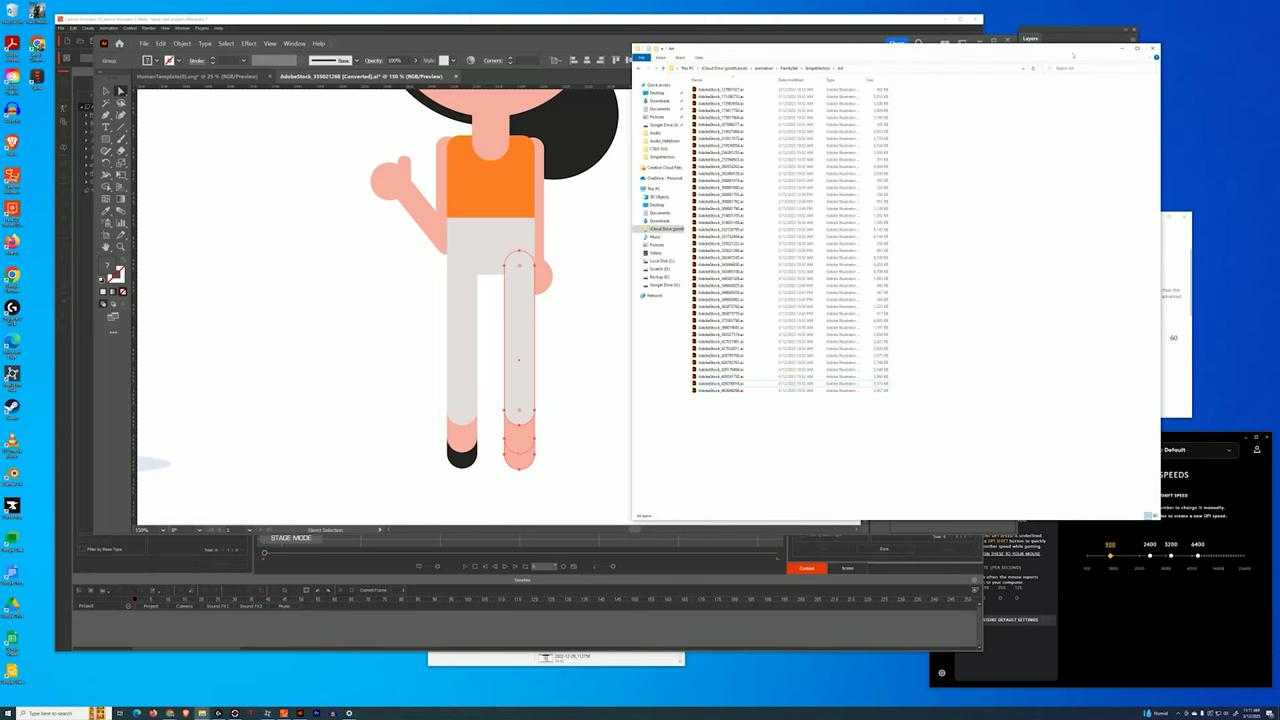
pyautogui.hotkey('alt', 'Tab')
pyautogui.moveTo(1133, 262); pyautogui.dragTo(1207, 485)
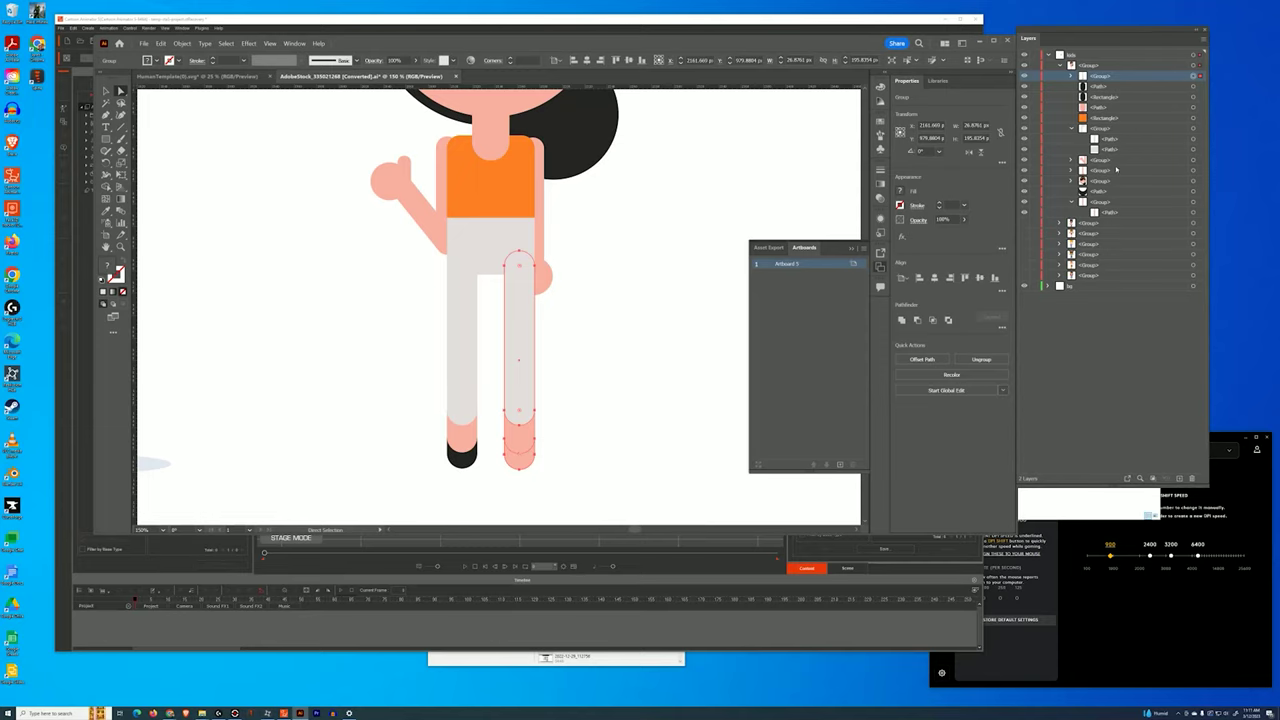
# Rename the new lowered-arm side leg group LegLeft.
pyautogui.doubleClick(1101, 75)
pyautogui.write('LEF')
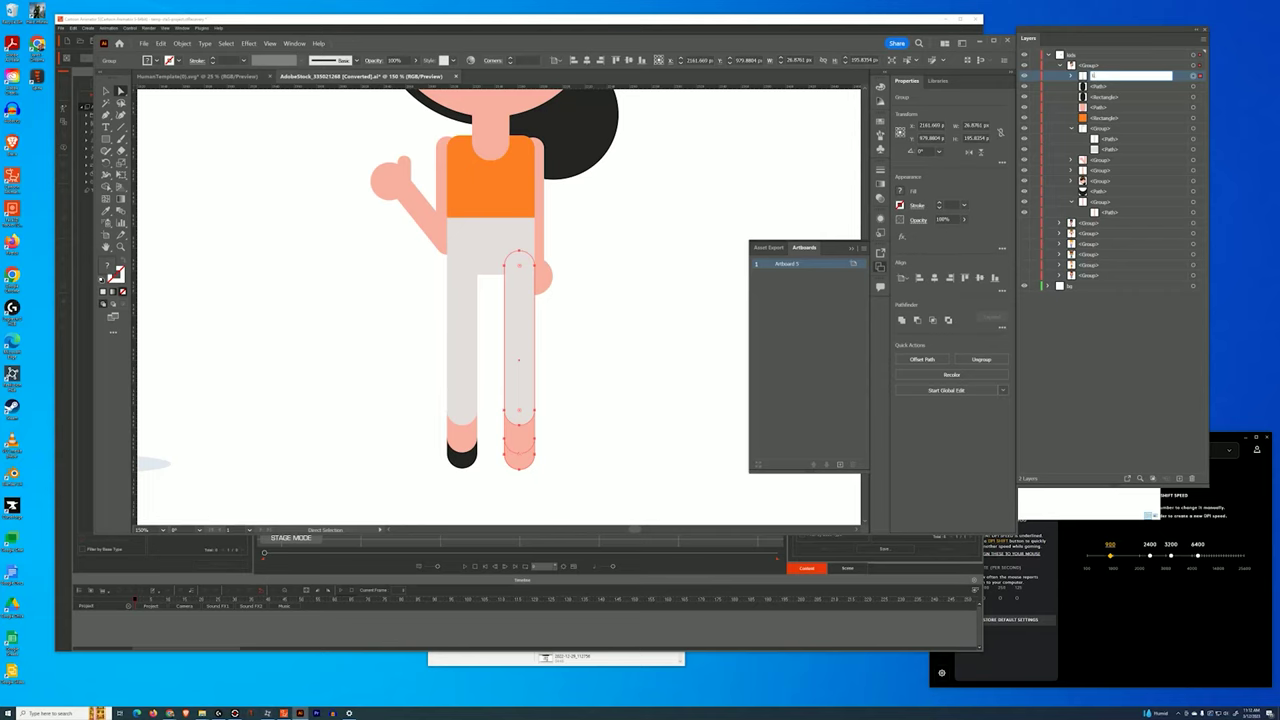
pyautogui.write('Lef')
pyautogui.press('Return')
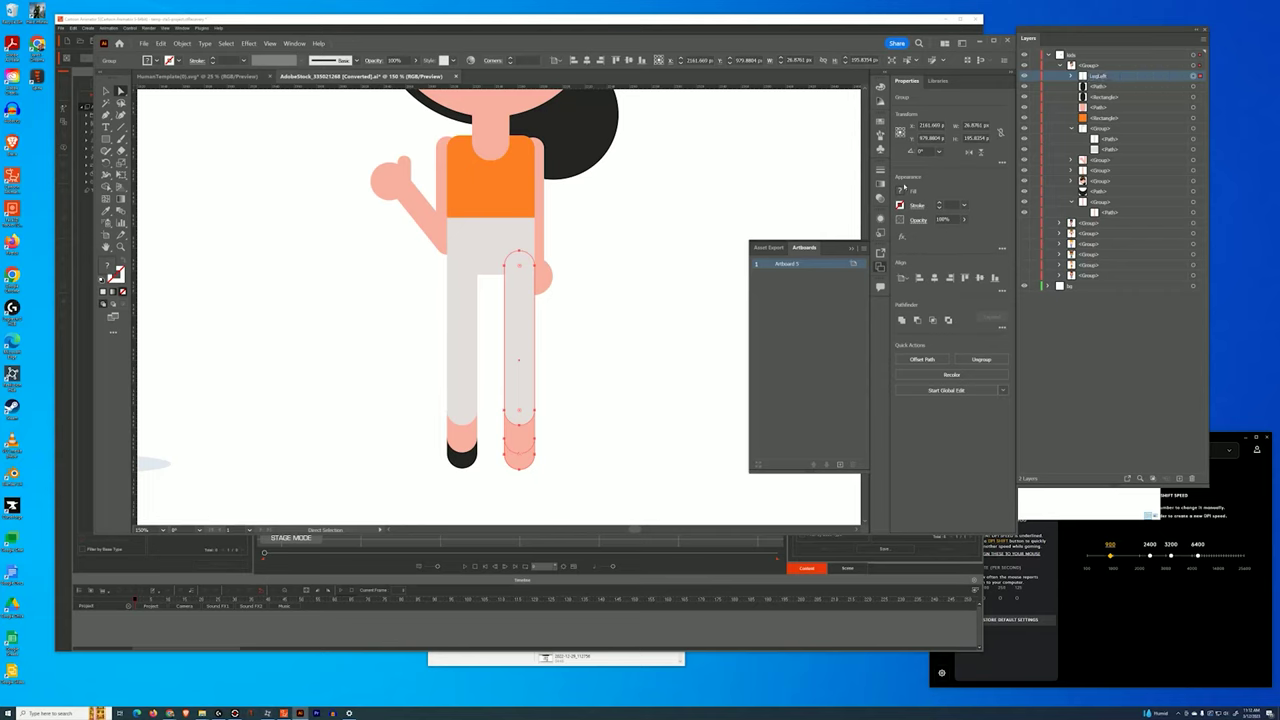
# Duplicate the LegLeft group onto the raised-arm side's leg and rename the copy LegRight.
pyautogui.moveTo(514, 379); pyautogui.dragTo(461, 376)
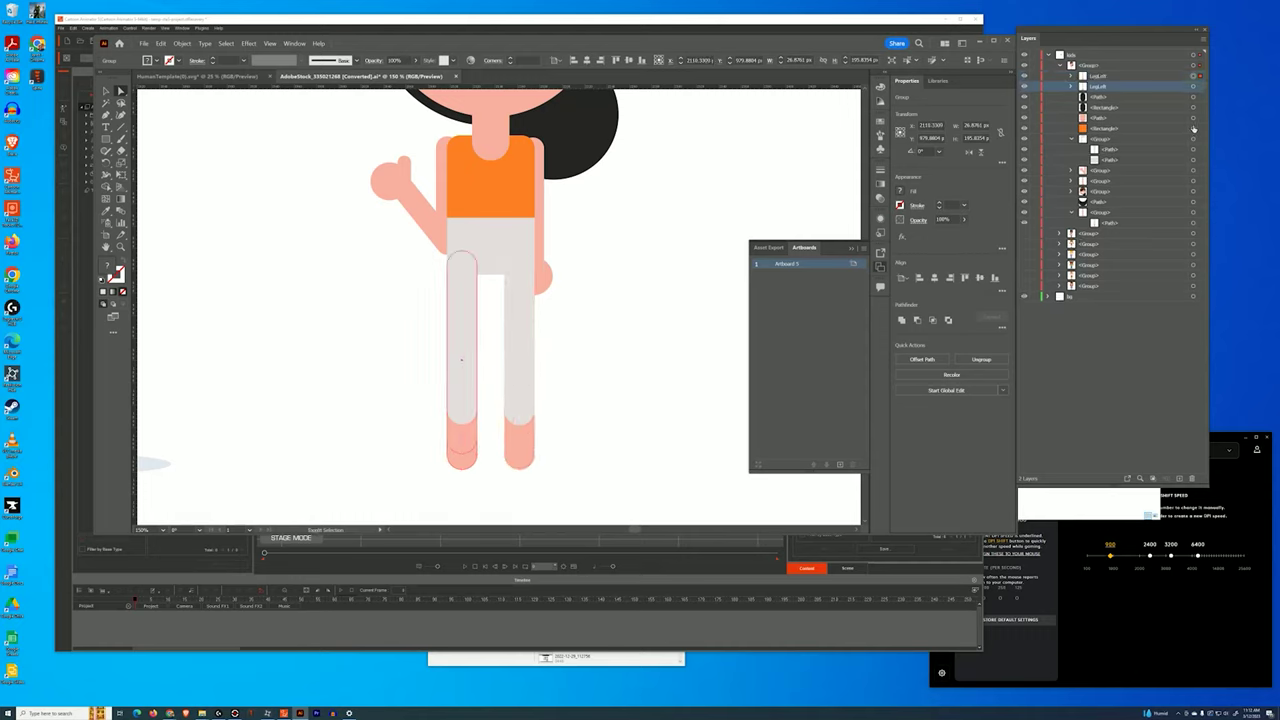
pyautogui.doubleClick(1100, 87)
pyautogui.write('LegRight')
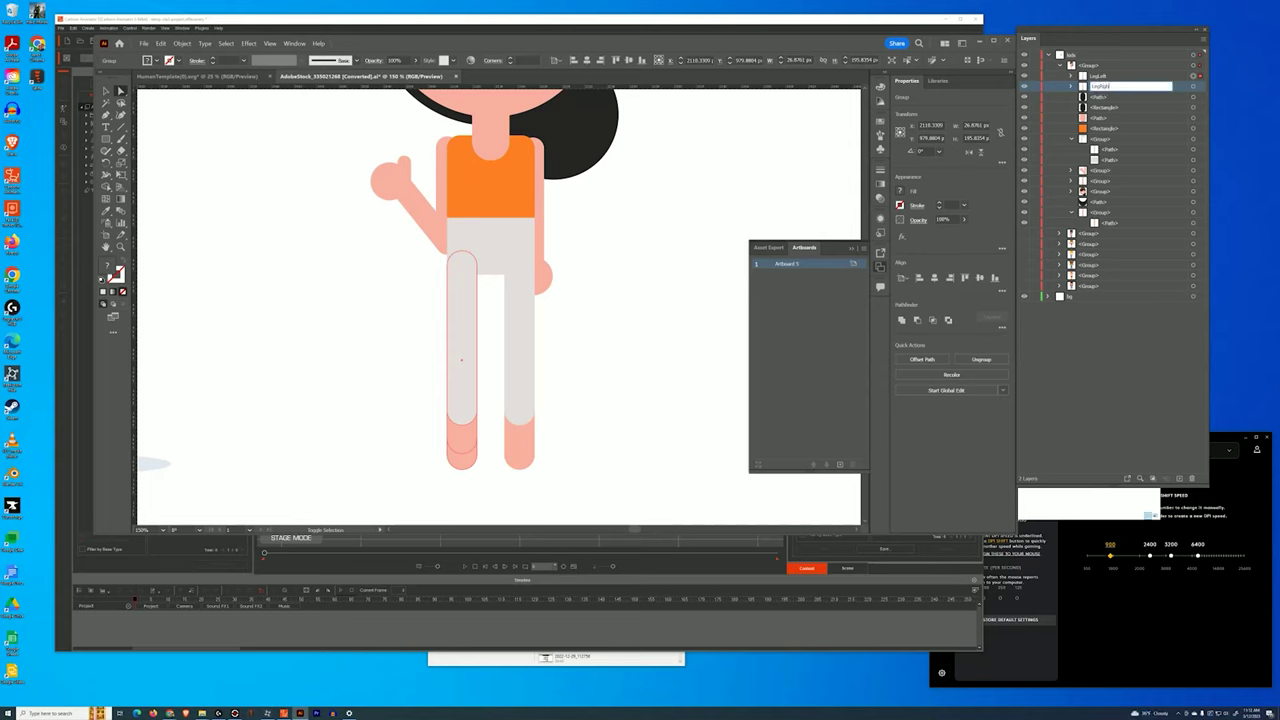
pyautogui.press('Return')
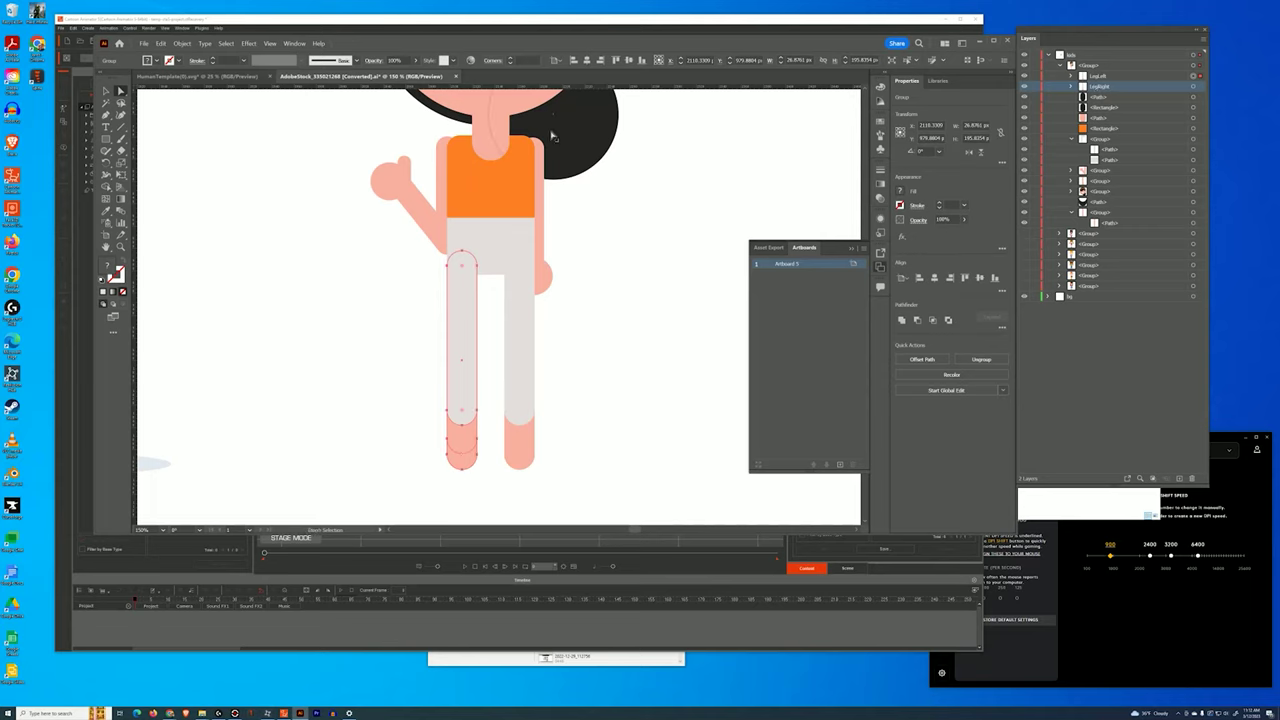
# Start saving the document under a new name on the computer and browse to the SimpleVectors folder on iCloud Drive.
pyautogui.click(144, 43)
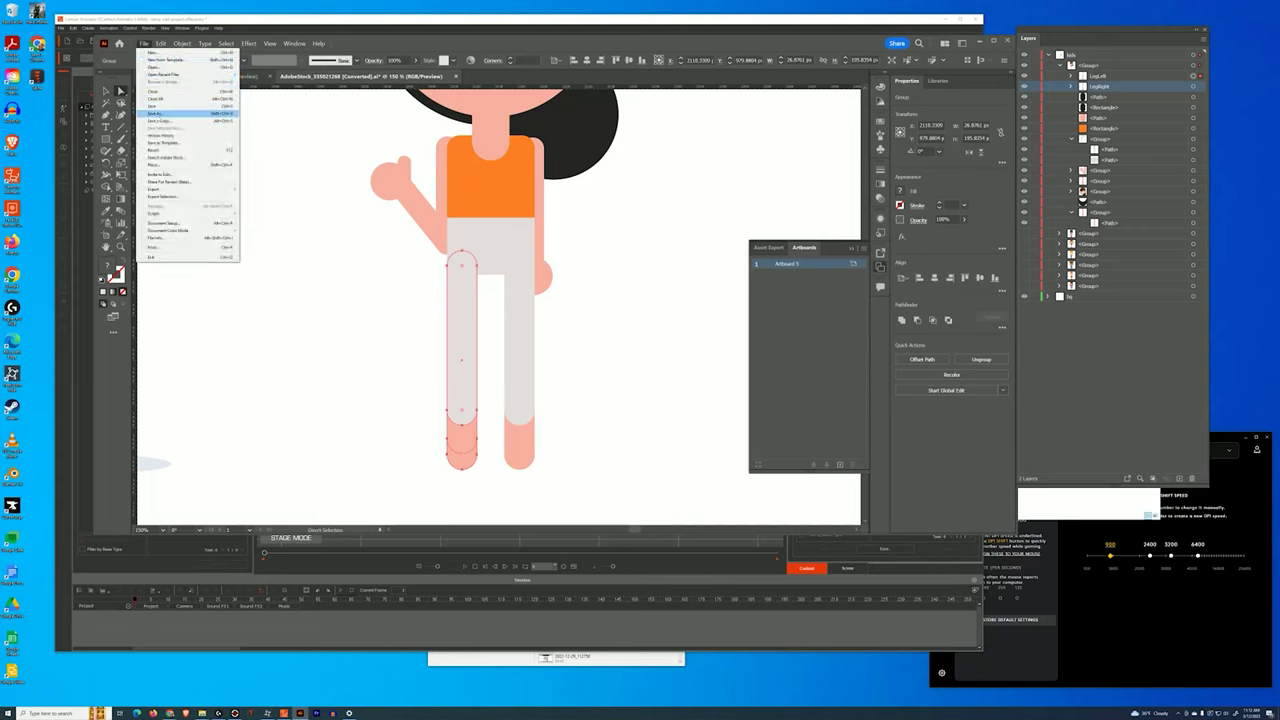
pyautogui.click(160, 113)
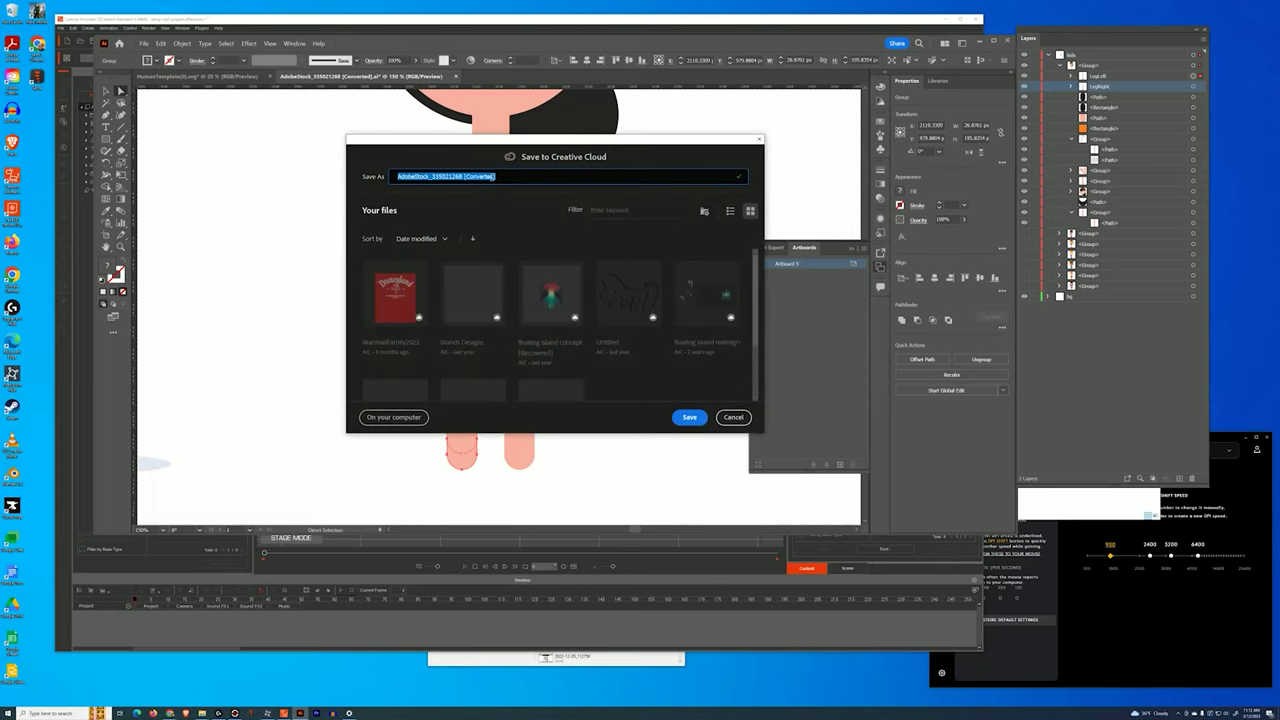
pyautogui.write('Girl01')
pyautogui.click(394, 417)
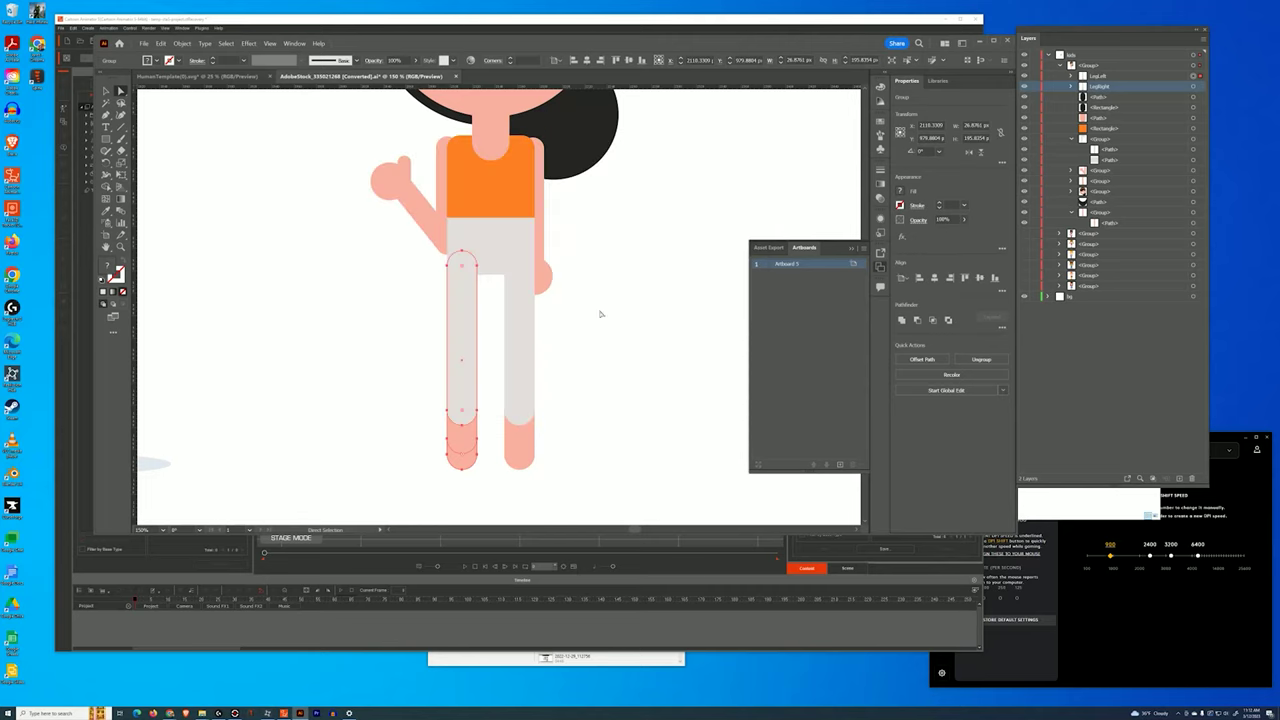
pyautogui.click(613, 382)
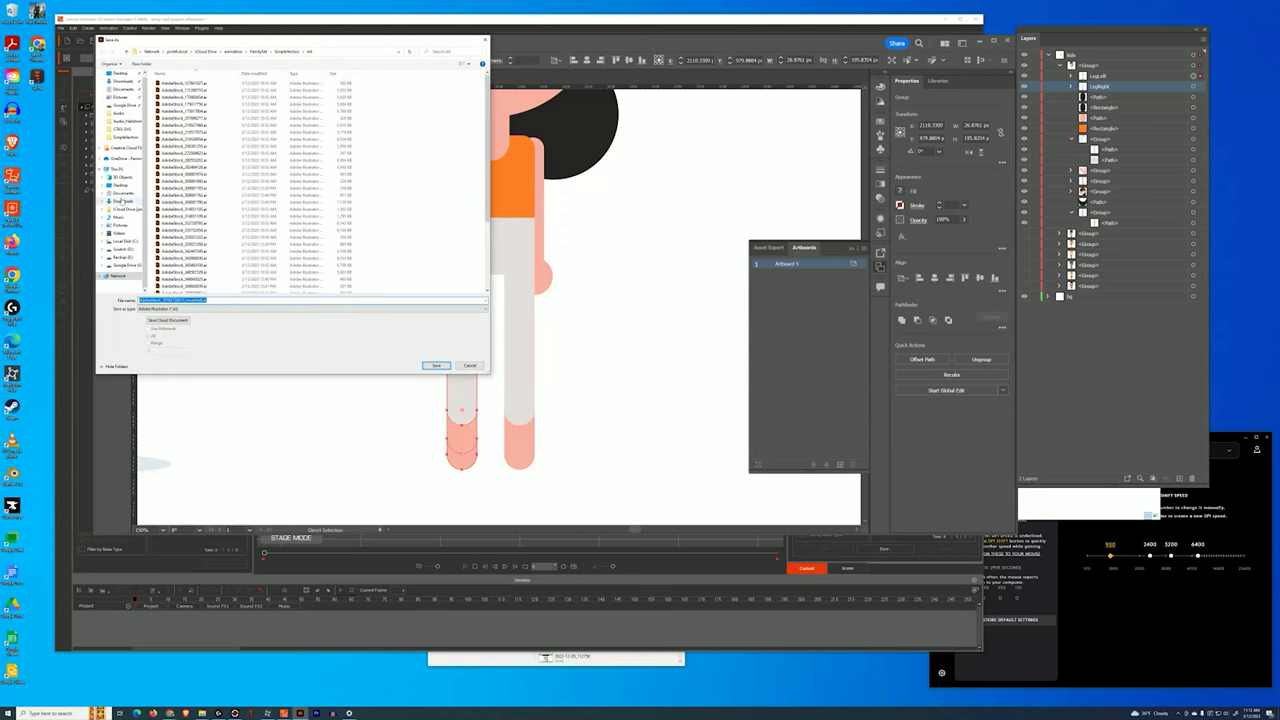
pyautogui.click(125, 209)
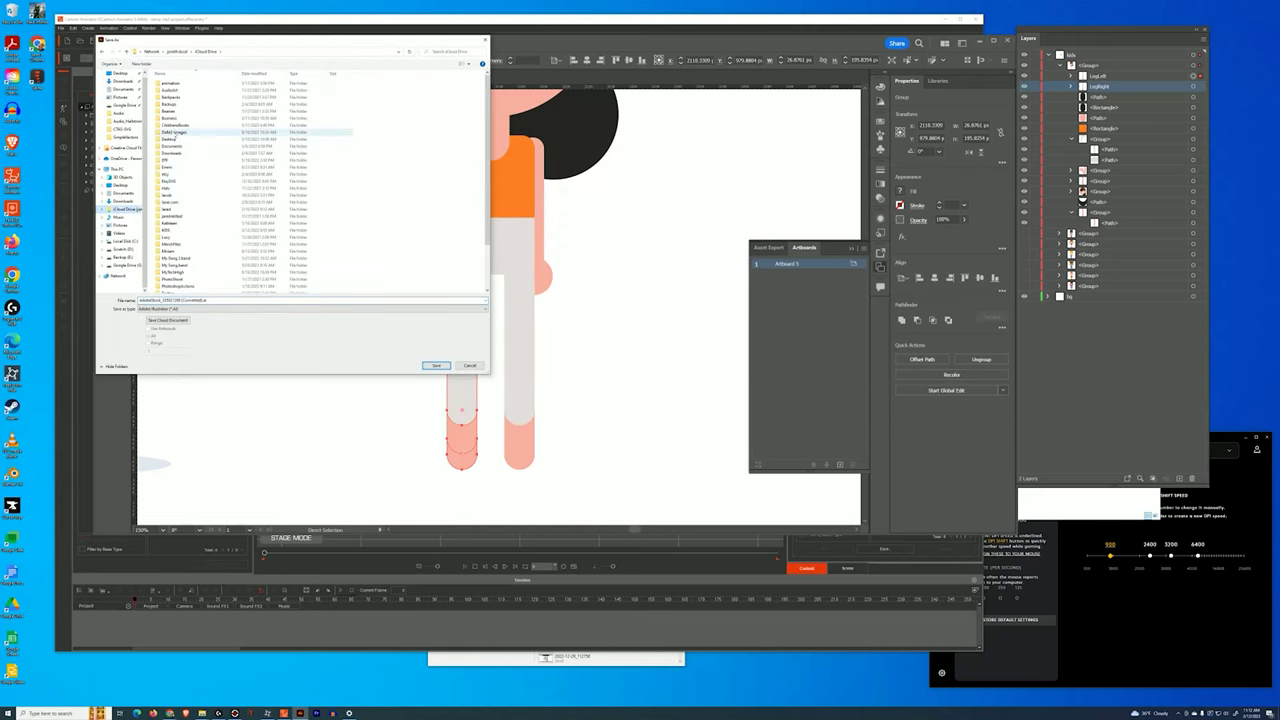
pyautogui.doubleClick(170, 84)
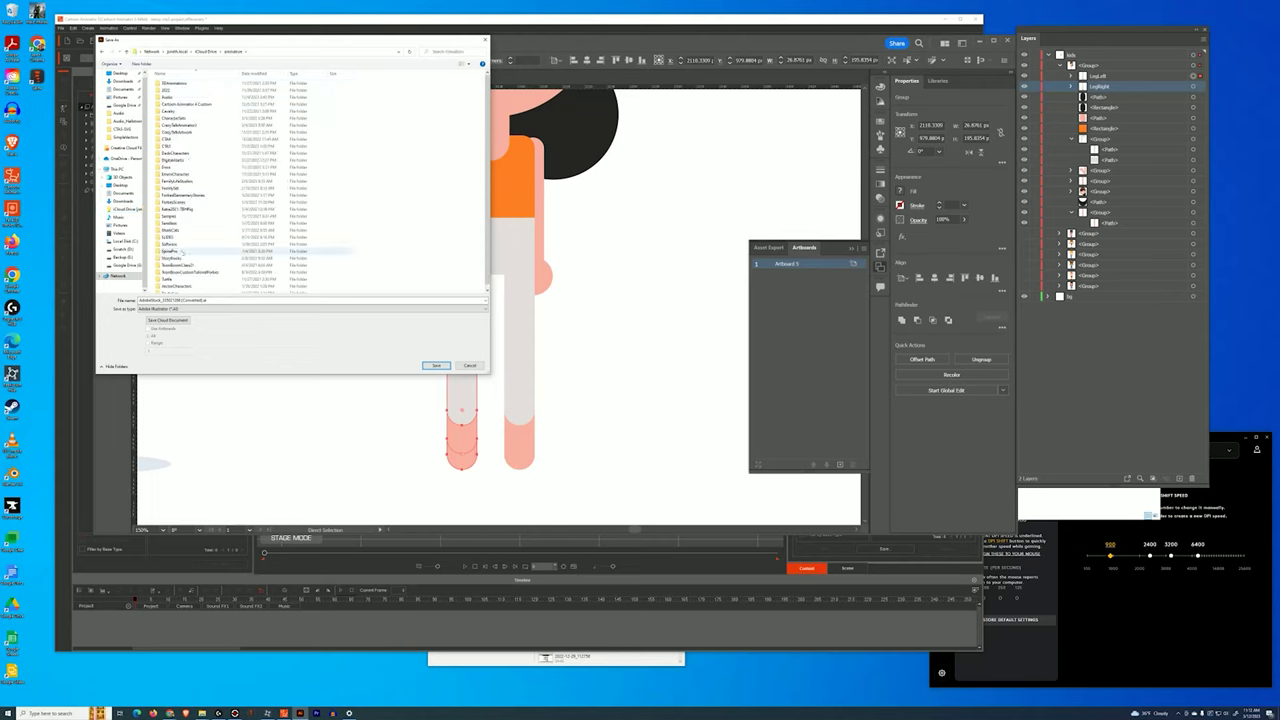
pyautogui.scroll(-1, 172, 246)
pyautogui.doubleClick(170, 179)
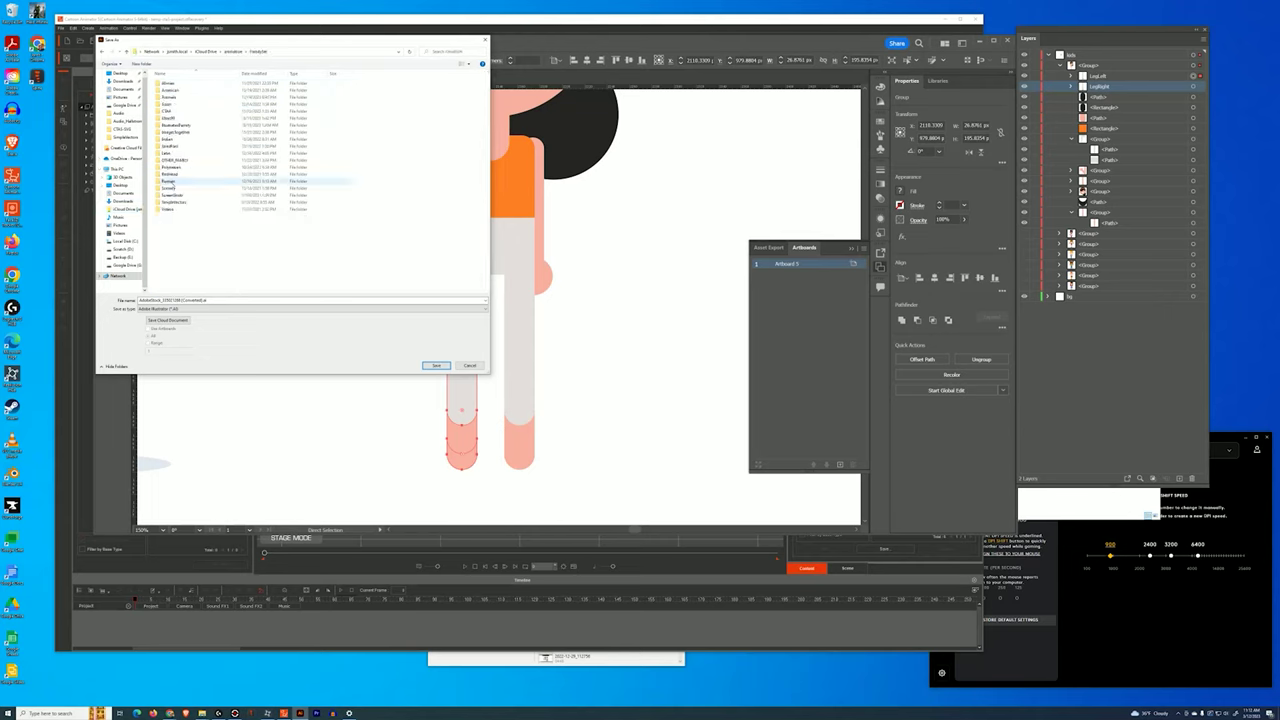
pyautogui.doubleClick(171, 202)
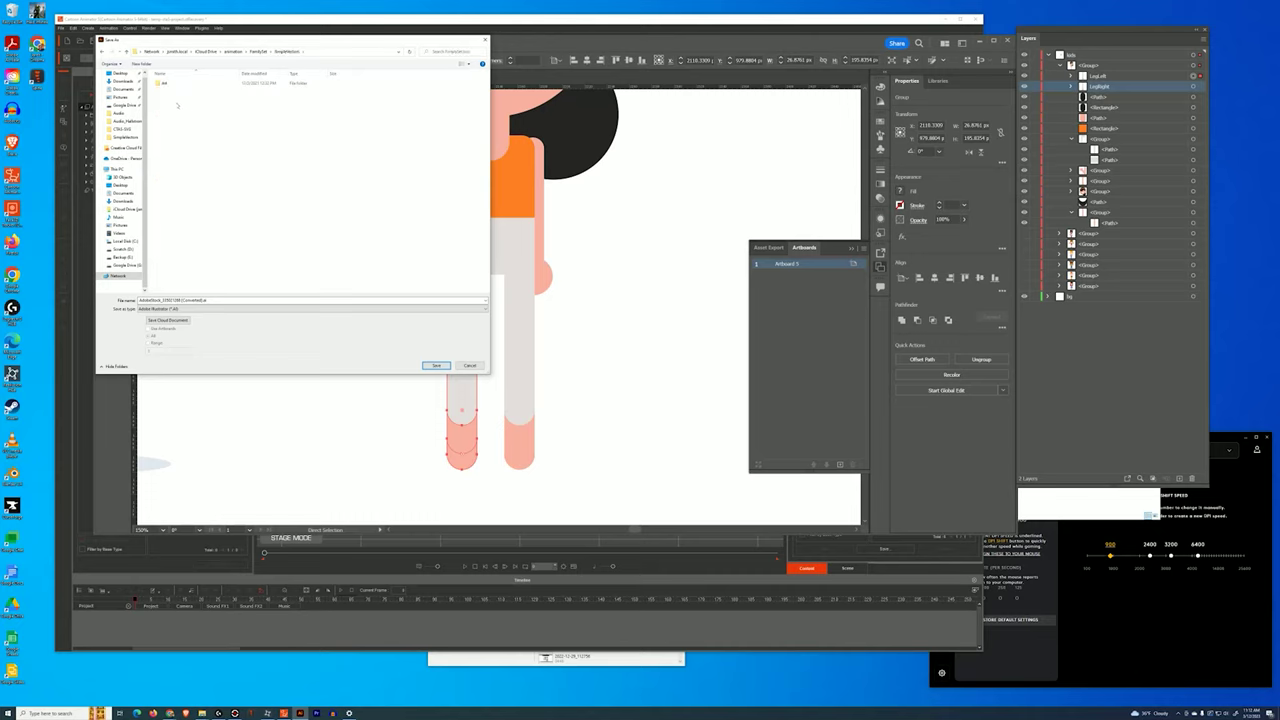
# Create a folder named Art Edited inside SimpleVectors and open it as the save location.
pyautogui.click(141, 63)
pyautogui.write('AI')
pyautogui.press('Return')
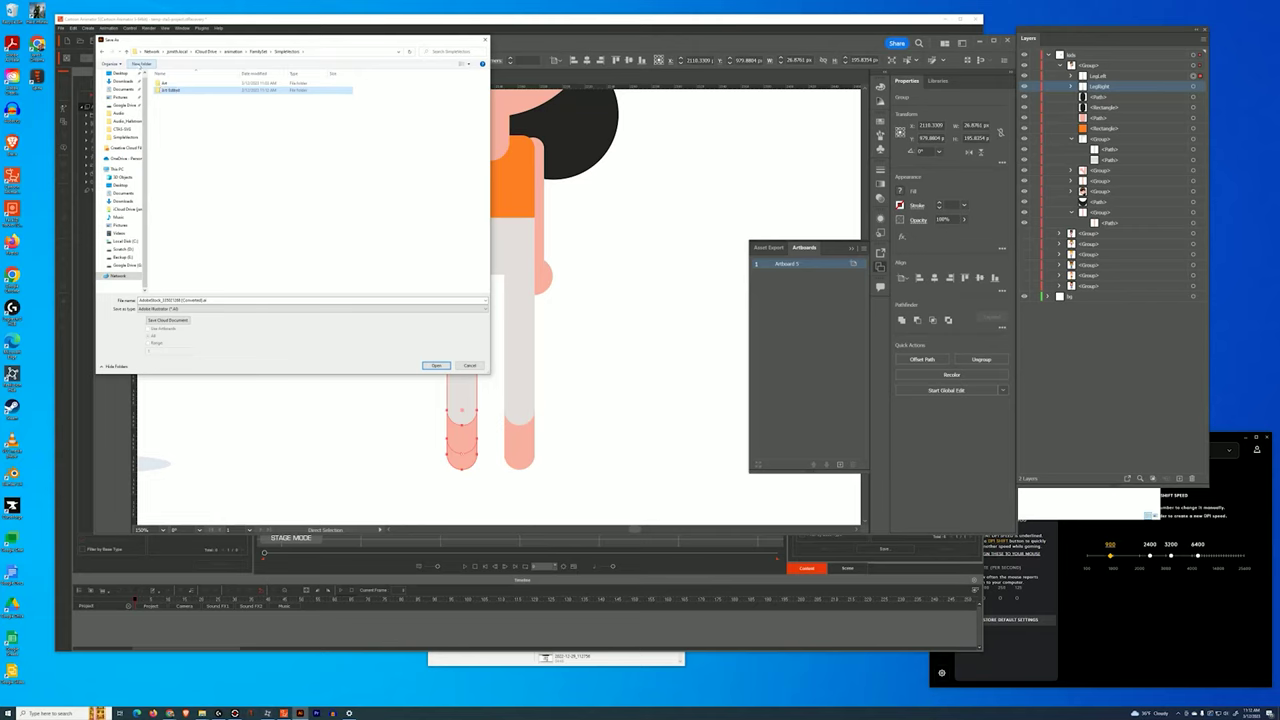
pyautogui.press('Return')
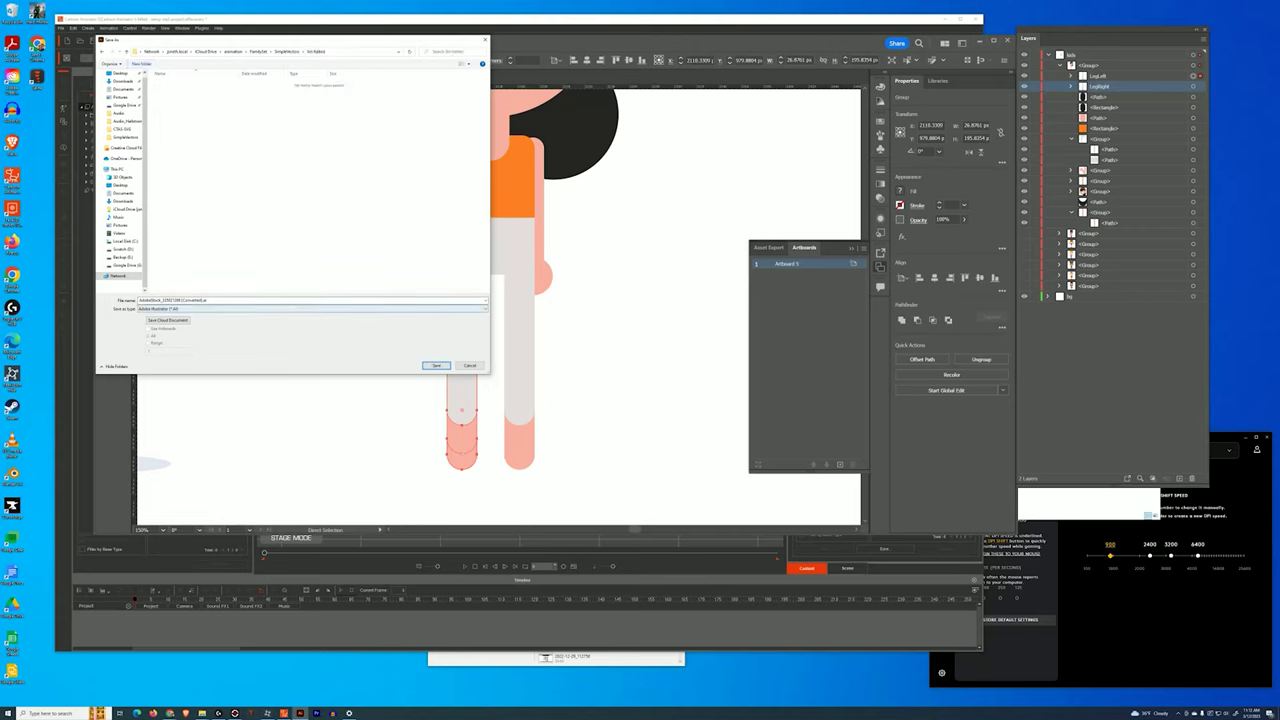
# Save the document as Girl-01 in Adobe Illustrator format, accepting the Illustrator 2020 save options.
pyautogui.click(202, 300)
pyautogui.hotkey('ctrl', 'a')
pyautogui.write('Girl')
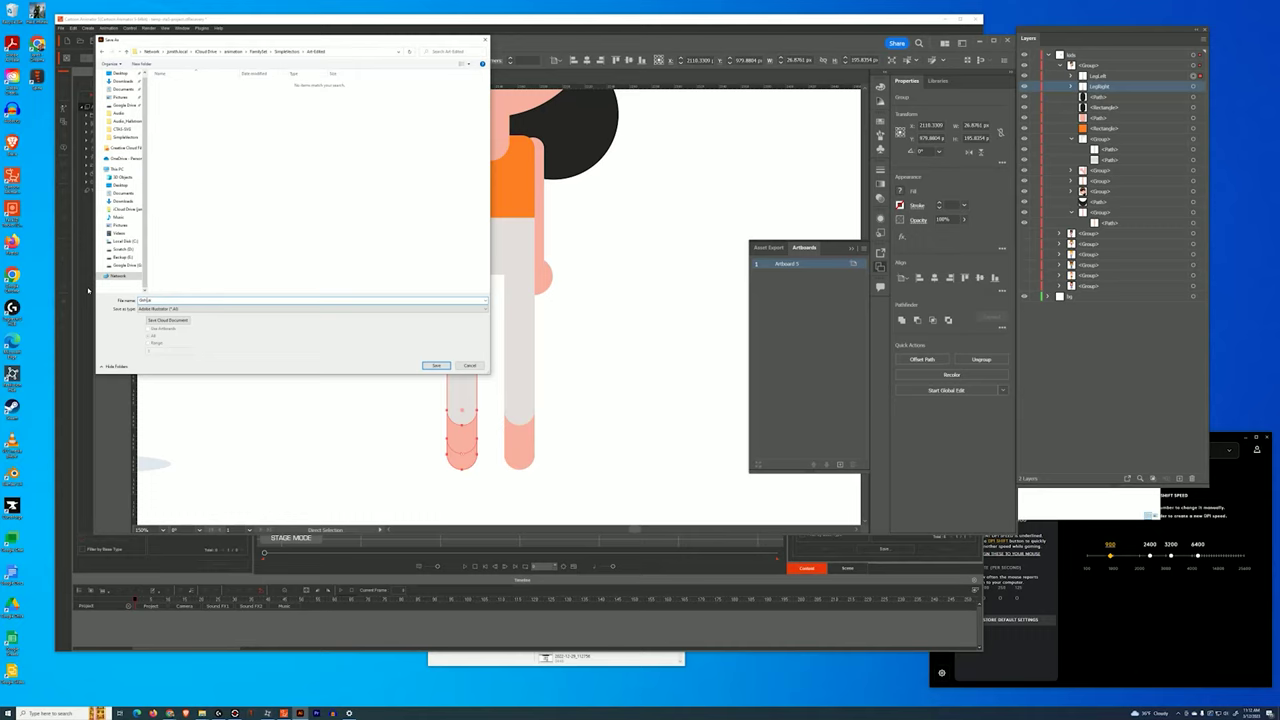
pyautogui.press('Return')
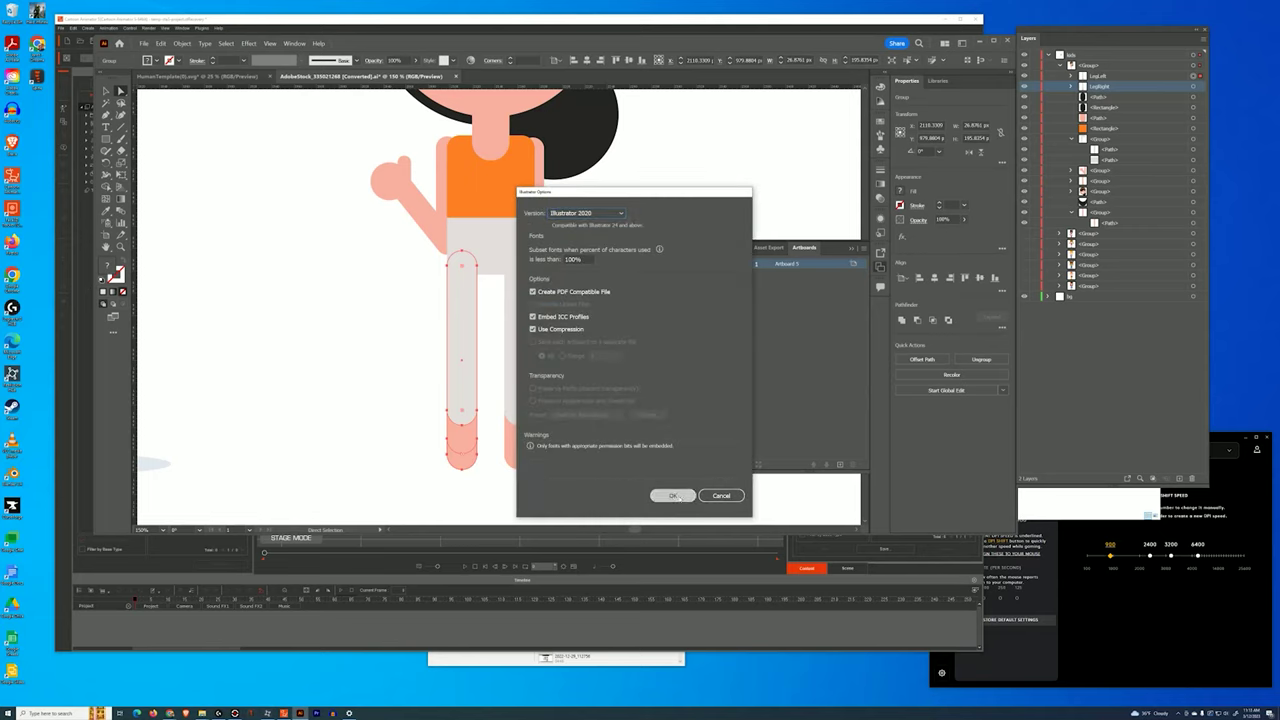
pyautogui.click(672, 495)
# Delete all the other characters' groups listed below the girl's group in her layer.
pyautogui.hotkey('ctrl', '-')
pyautogui.hotkey('ctrl', '-')
pyautogui.hotkey('ctrl', '-')
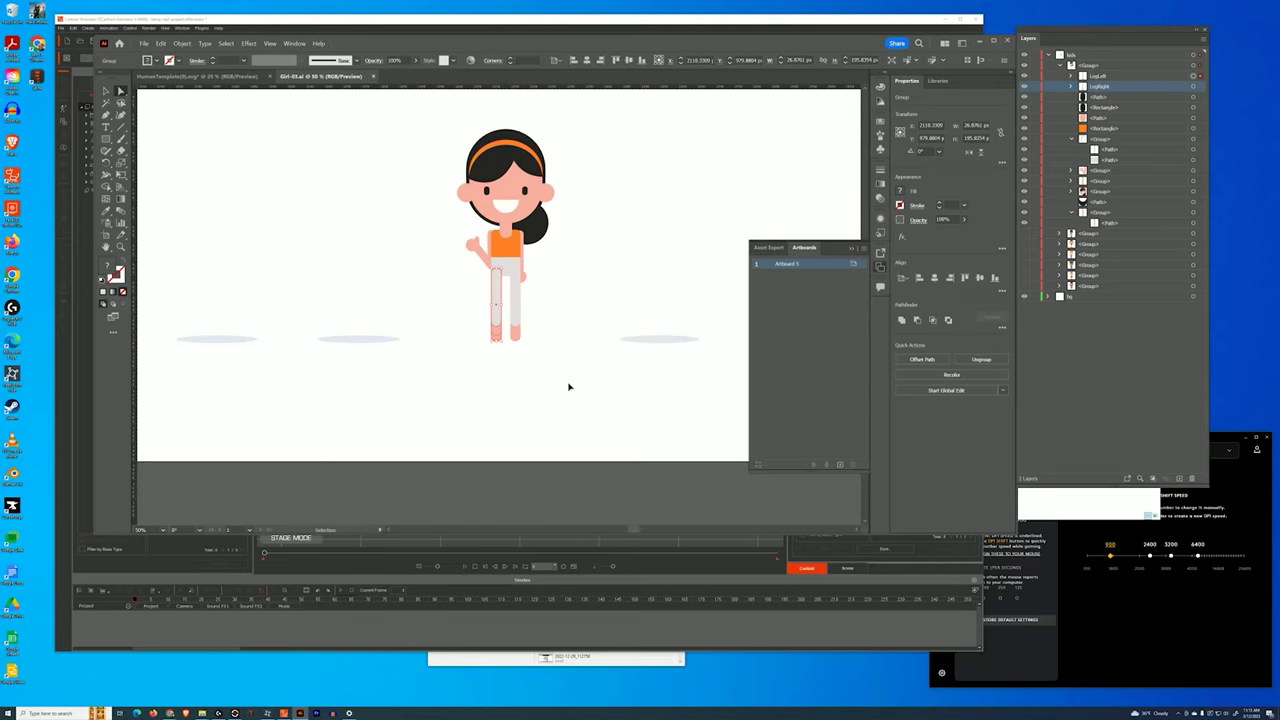
pyautogui.press('a')
pyautogui.click(1091, 235)
pyautogui.keyDown('shift'); pyautogui.click(1083, 286); pyautogui.keyUp('shift')
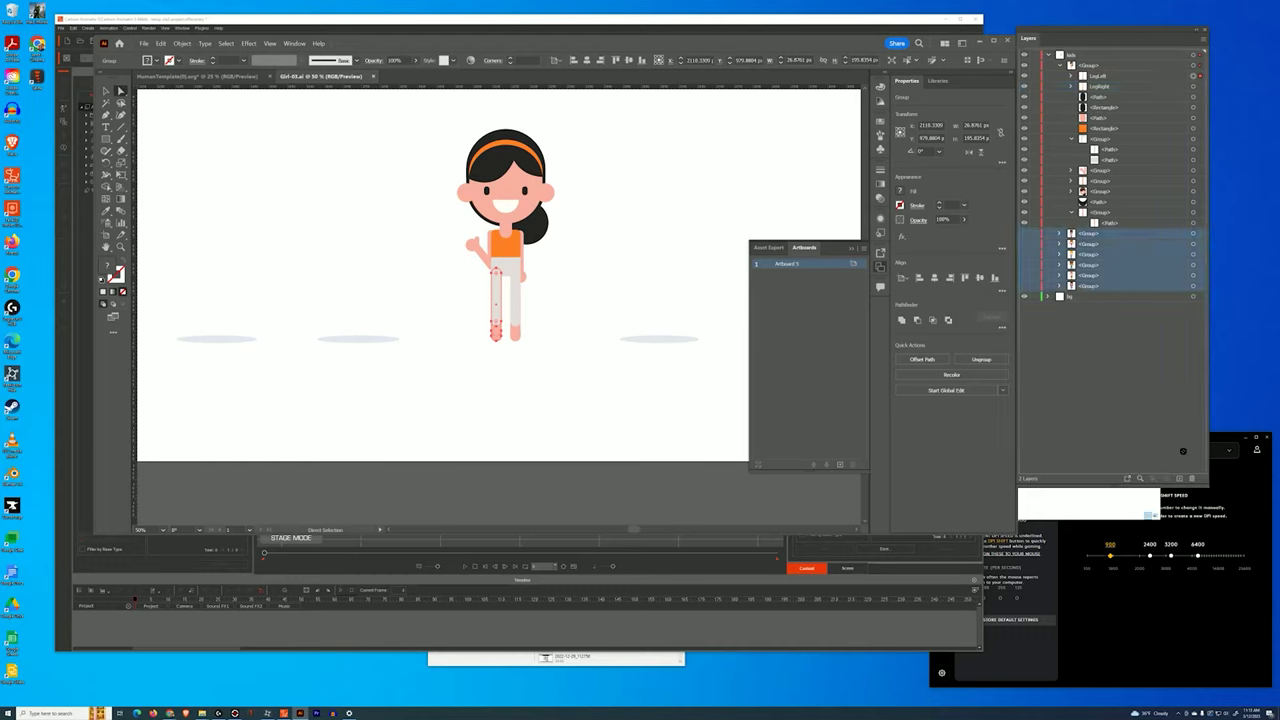
pyautogui.click(1192, 479)
pyautogui.click(585, 292)
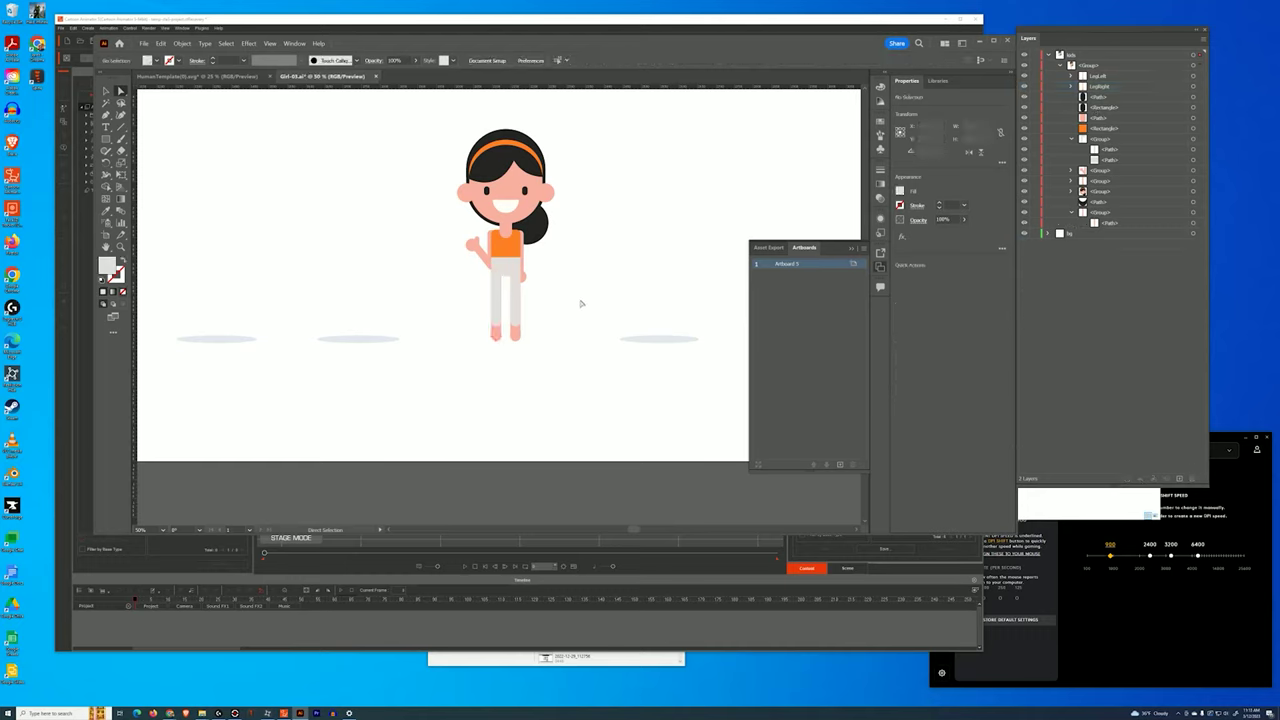
# Delete all the remaining pale ground-shadow ellipses on both sides of the girl.
pyautogui.hotkey('ctrl', '-')
pyautogui.moveTo(616, 279); pyautogui.dragTo(434, 263)
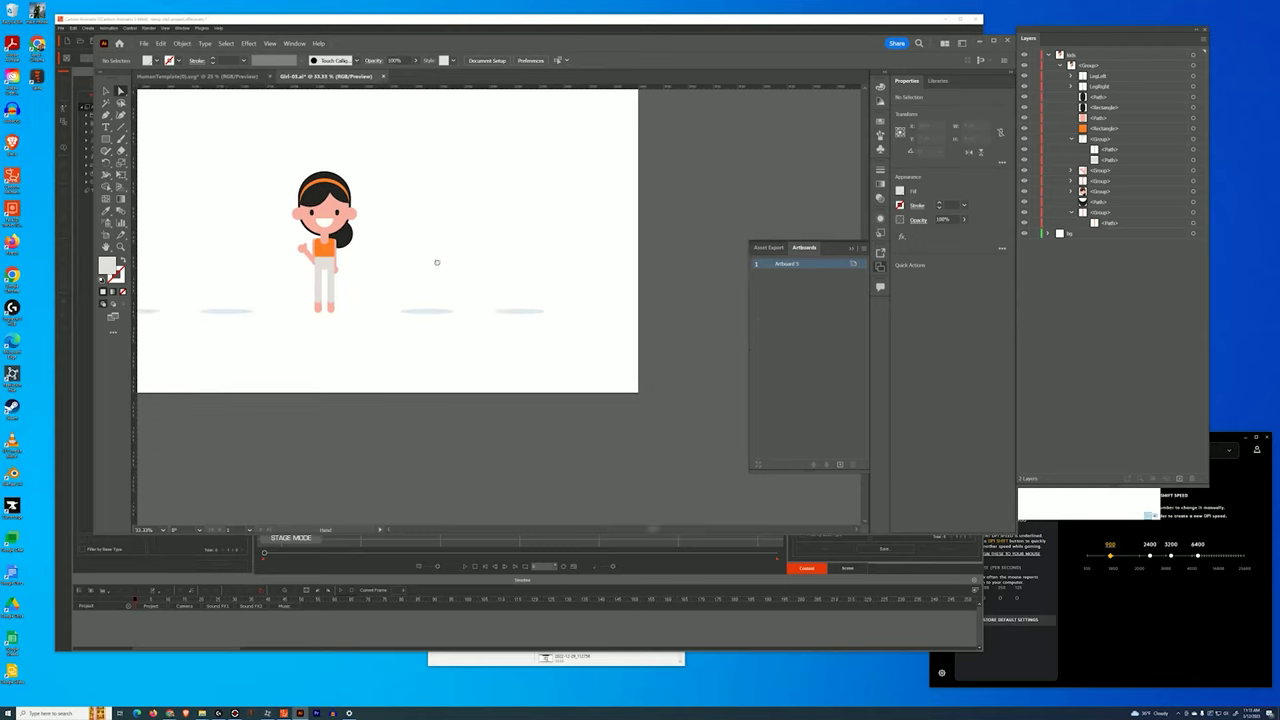
pyautogui.moveTo(557, 295); pyautogui.dragTo(374, 343)
pyautogui.press('Delete')
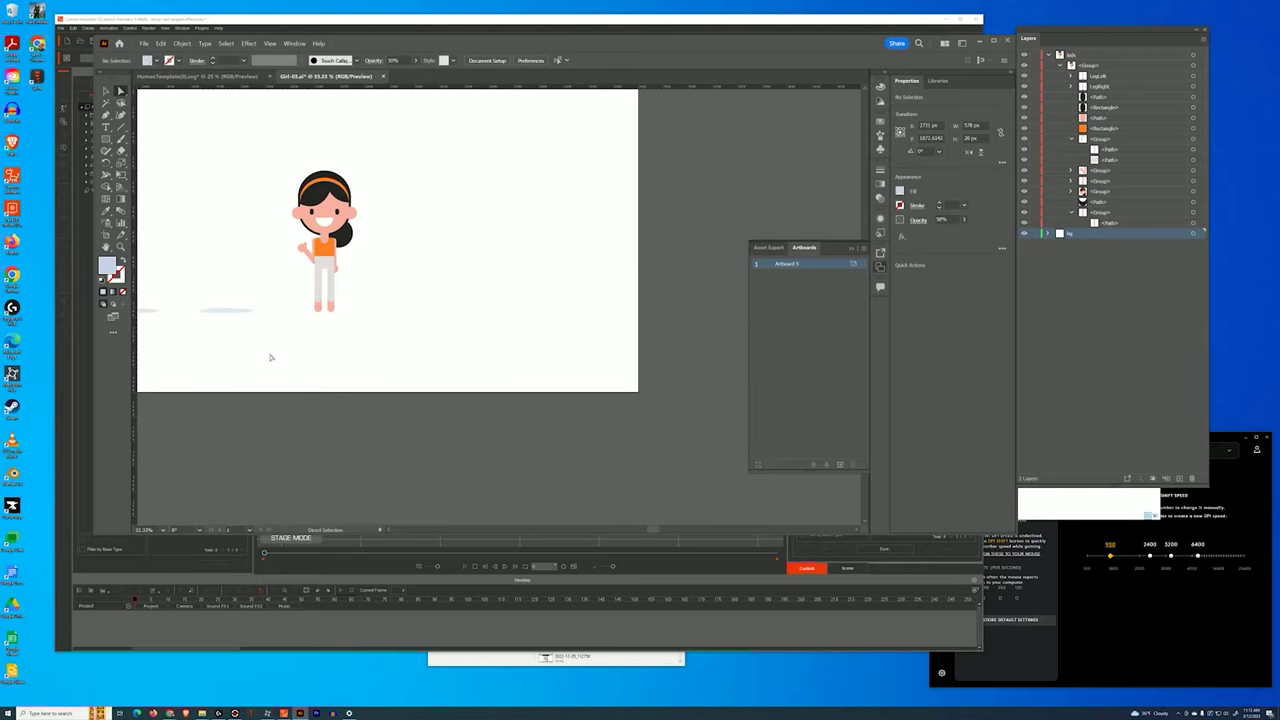
pyautogui.moveTo(256, 355); pyautogui.dragTo(564, 381)
pyautogui.moveTo(192, 306); pyautogui.dragTo(540, 397)
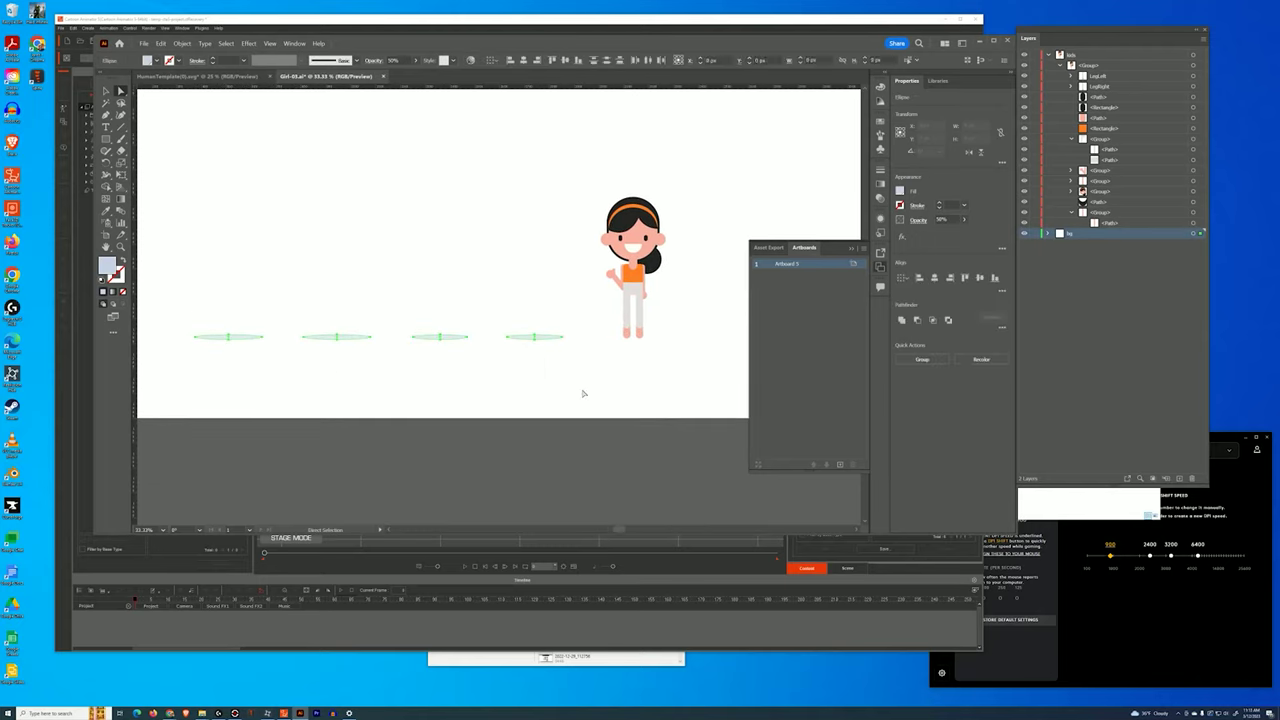
pyautogui.click(583, 393)
pyautogui.hotkey('ctrl', '-')
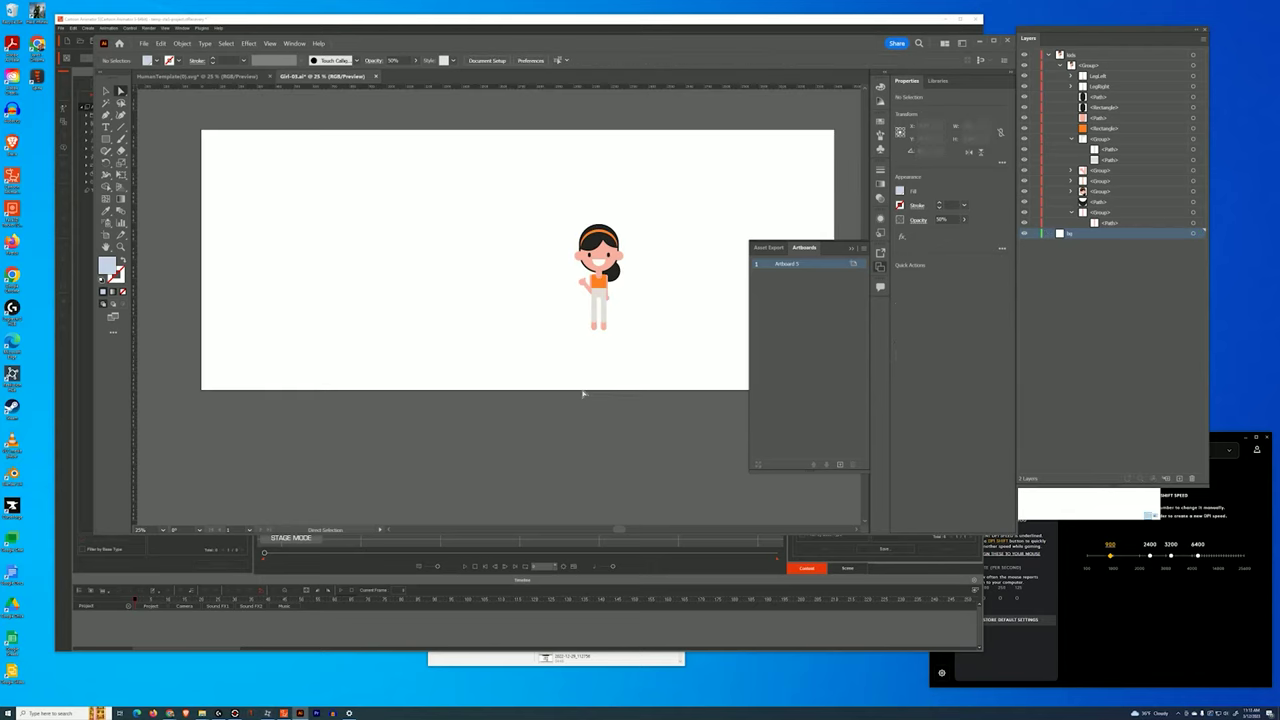
# Select the whole girl and scale her up proportionally to about 394 by 858 px.
pyautogui.moveTo(527, 180); pyautogui.dragTo(686, 380)
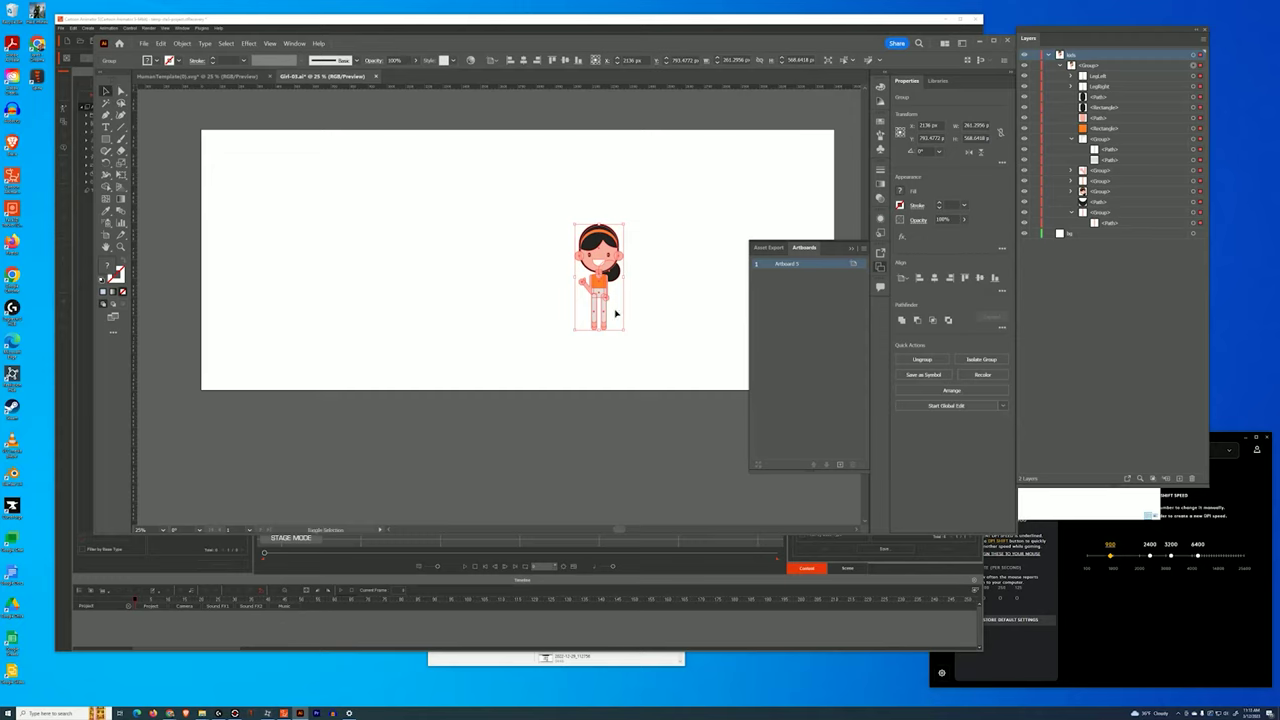
pyautogui.moveTo(576, 329); pyautogui.dragTo(549, 384)
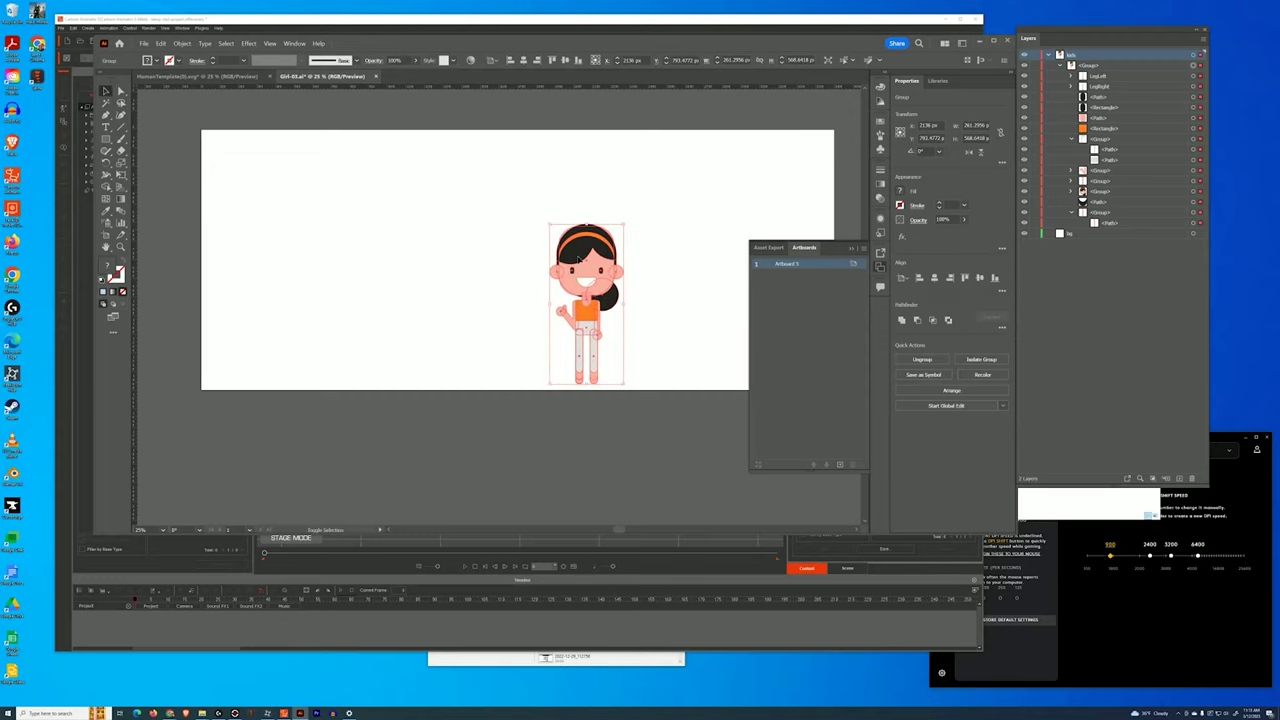
# Try to scale the girl up further to about 738 px wide.
pyautogui.moveTo(549, 224); pyautogui.dragTo(485, 161)
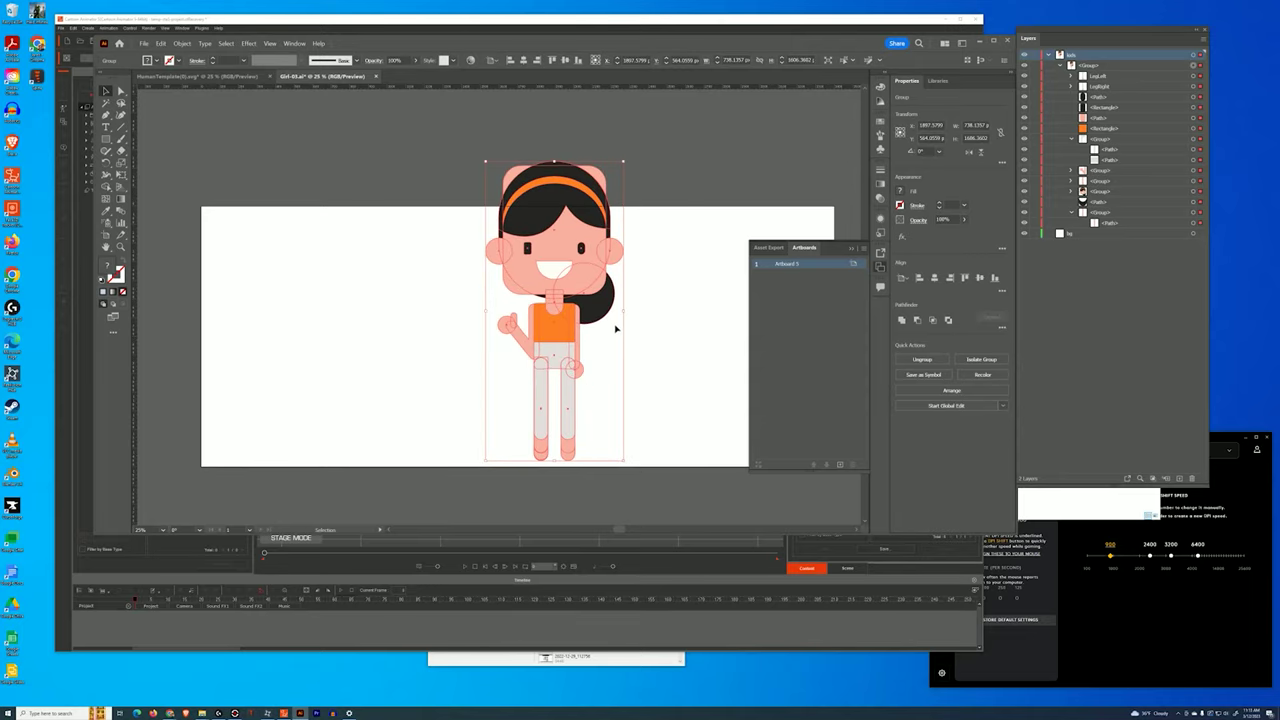
pyautogui.press('a')
pyautogui.hotkey('ctrl', 'z')
pyautogui.press('a')
pyautogui.click(637, 374)
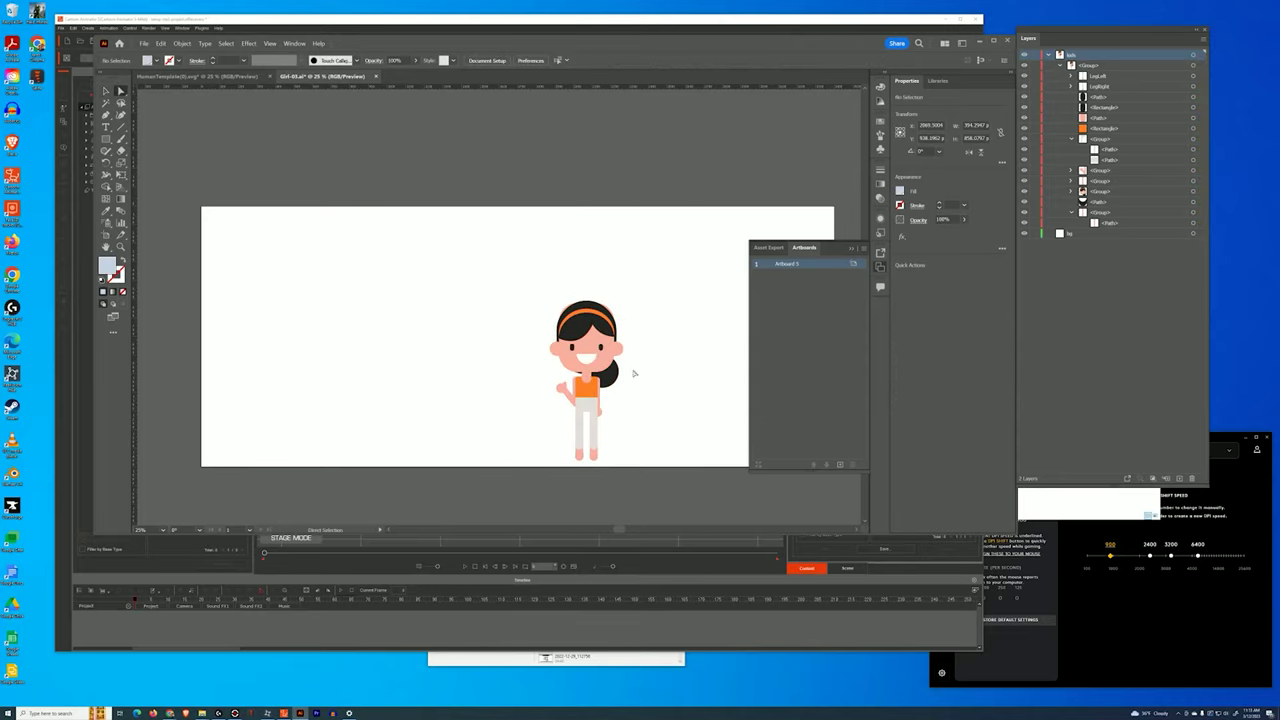
pyautogui.hotkey('ctrl', '=')
pyautogui.hotkey('ctrl', '=')
pyautogui.hotkey('ctrl', '=')
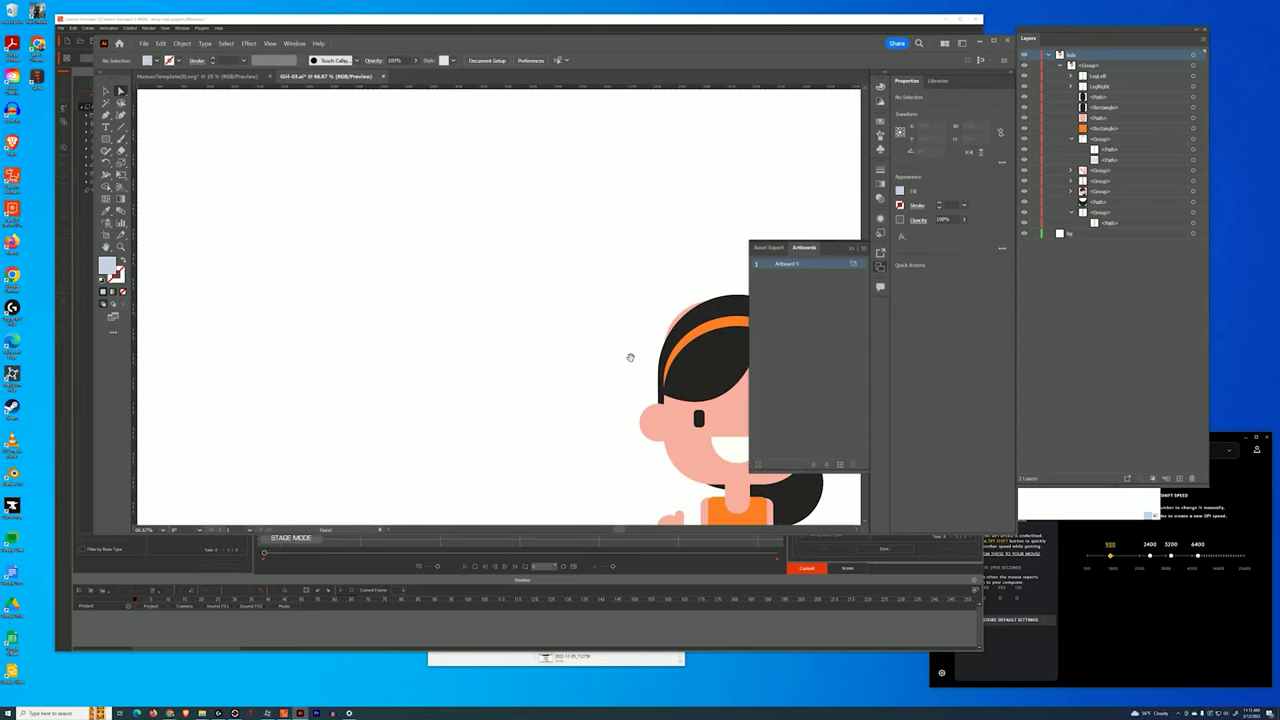
pyautogui.moveTo(631, 357); pyautogui.dragTo(314, 100)
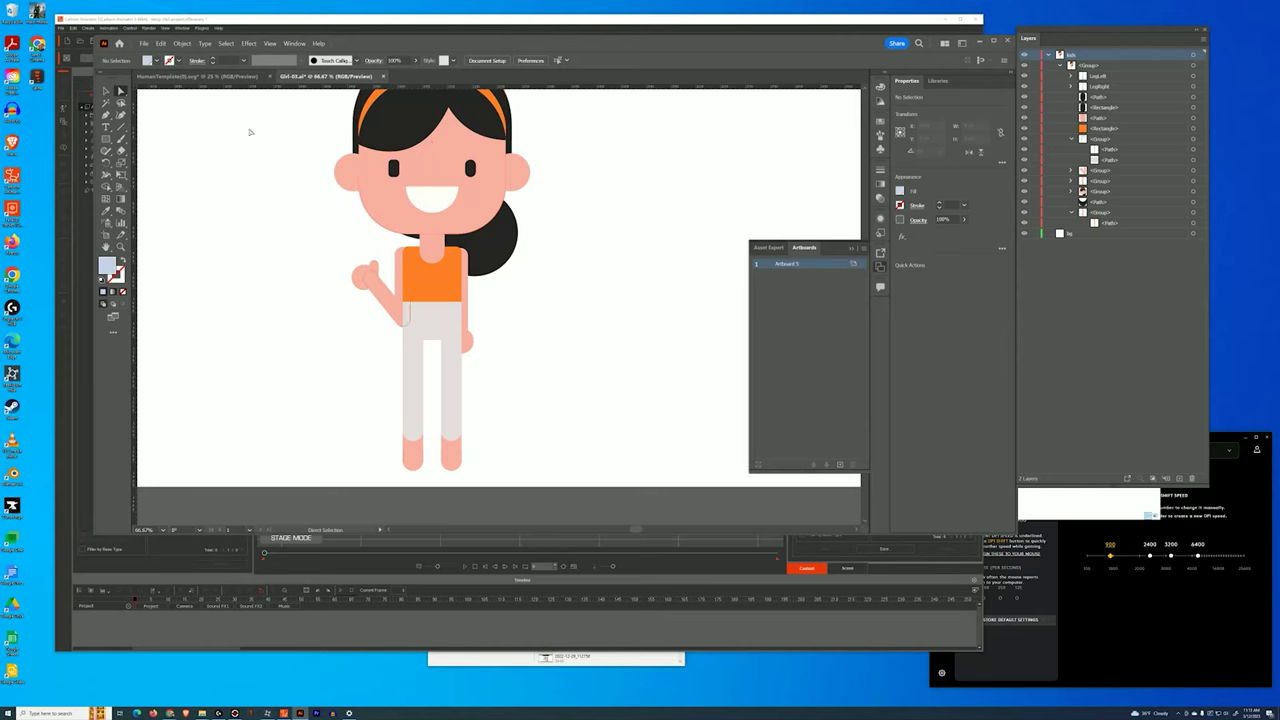
# Set the General preferences to scale strokes and effects, and accept them.
pyautogui.moveTo(243, 131); pyautogui.dragTo(260, 187)
pyautogui.click(160, 43)
pyautogui.moveTo(240, 257)
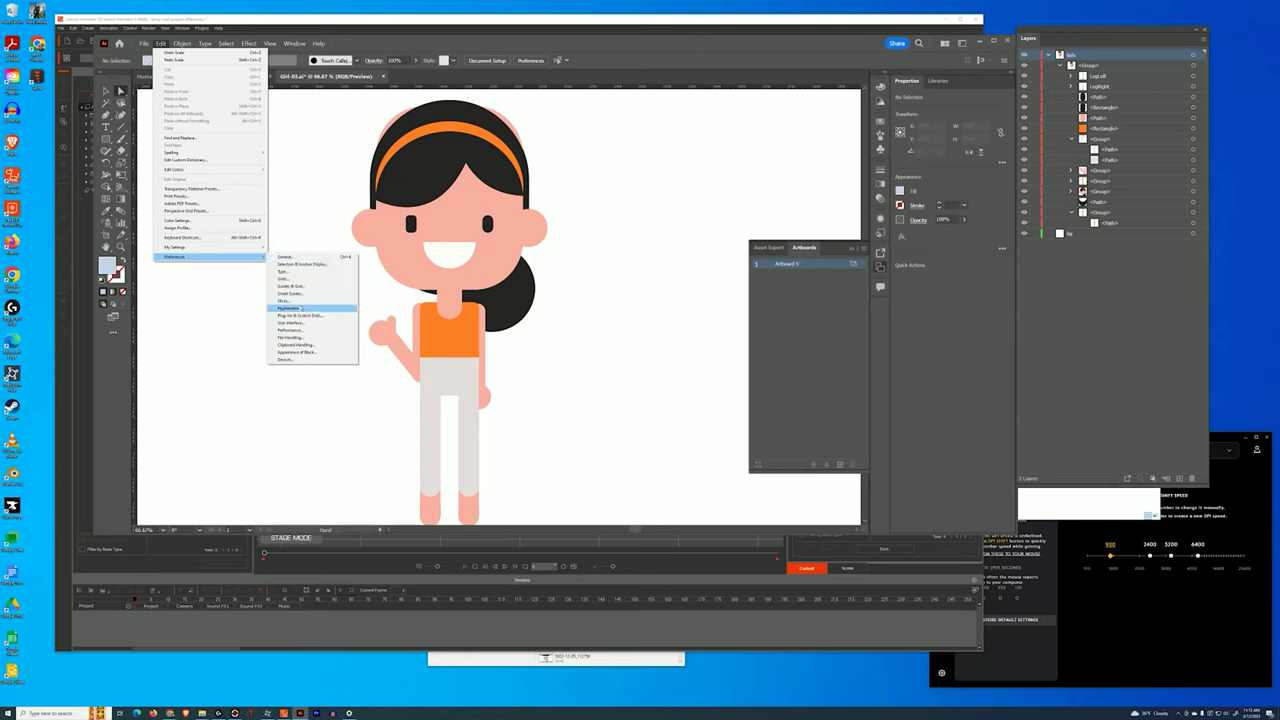
pyautogui.click(290, 263)
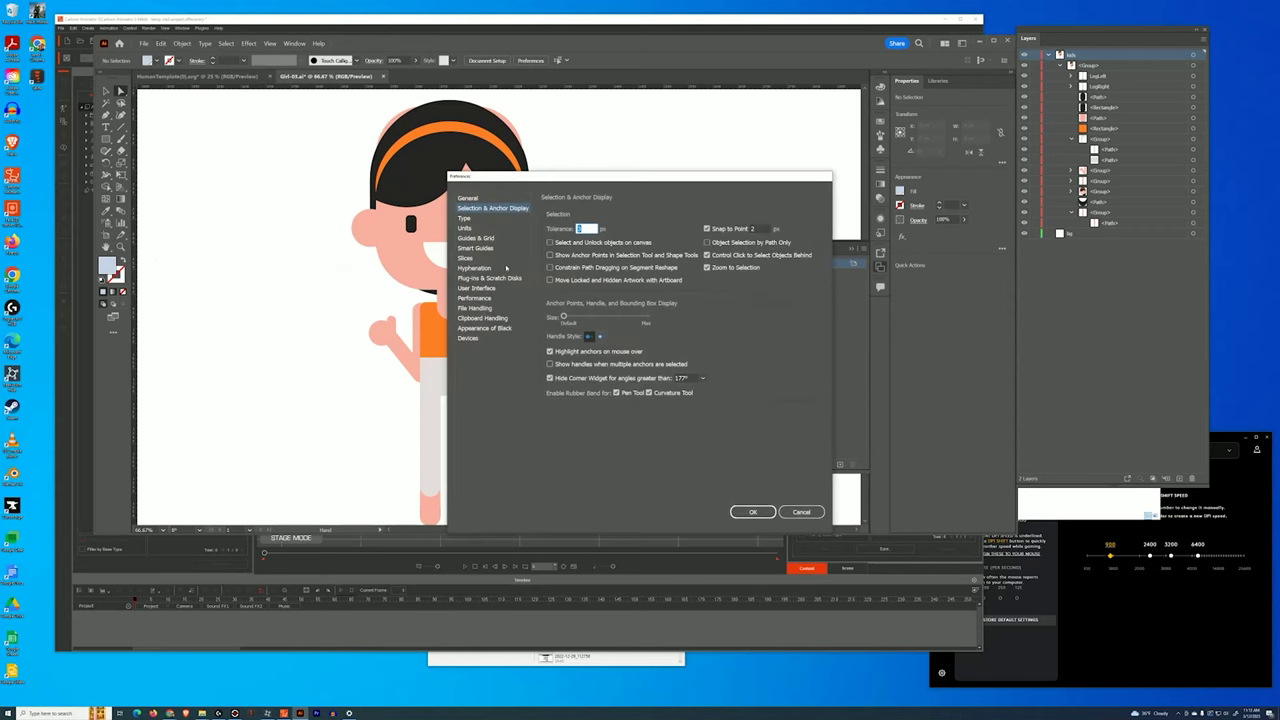
pyautogui.click(468, 198)
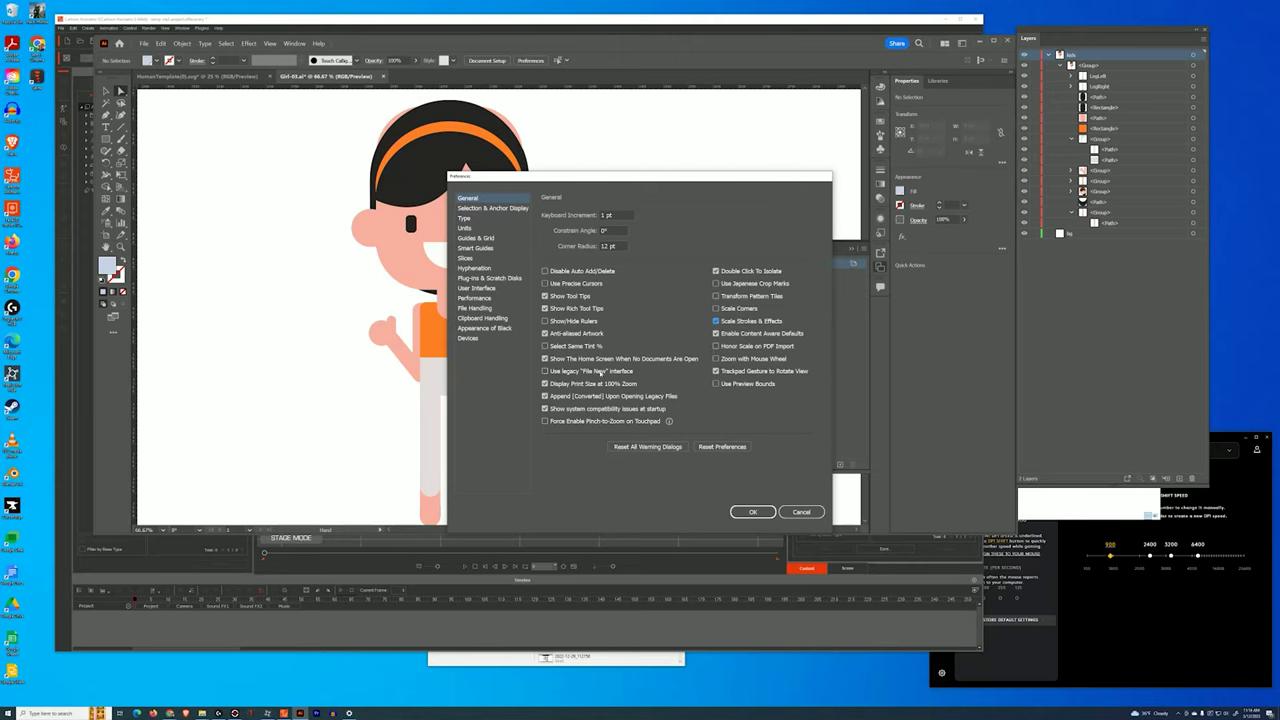
pyautogui.click(753, 511)
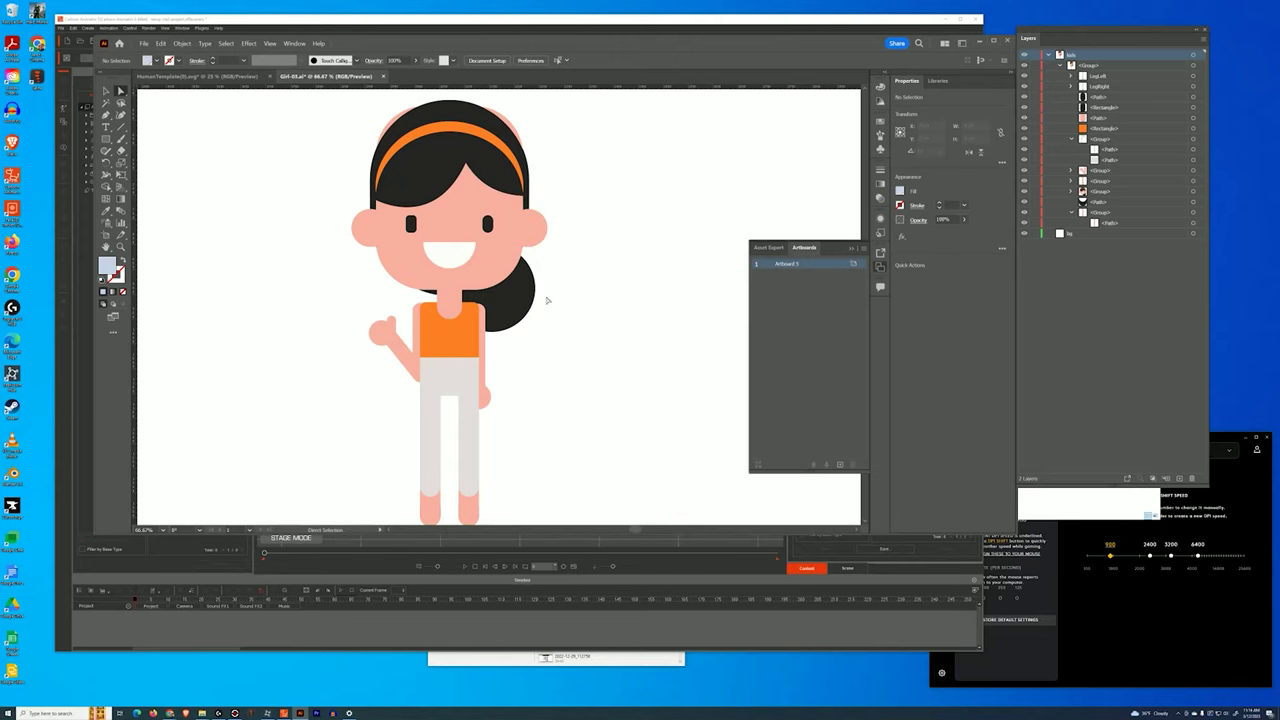
# Try scaling the whole girl from a corner, and undo that together with her earlier enlargement.
pyautogui.hotkey('ctrl', 'a')
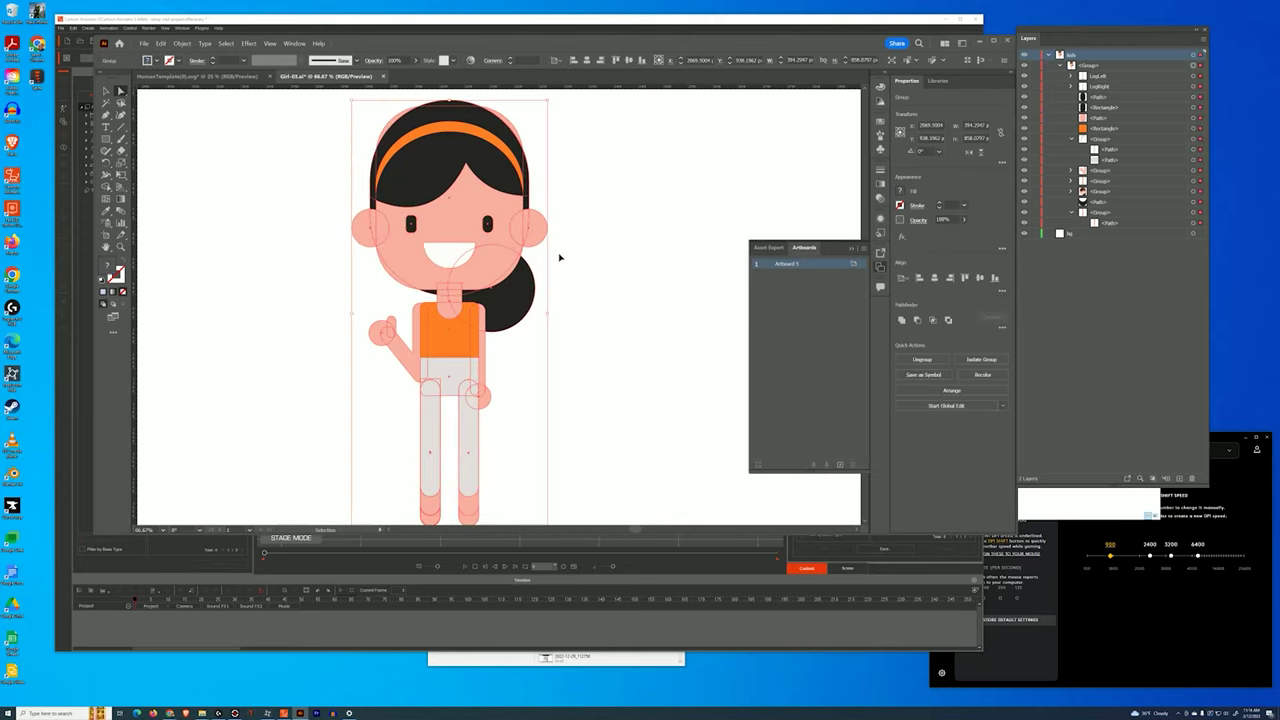
pyautogui.hotkey('ctrl', '-')
pyautogui.hotkey('ctrl', '-')
pyautogui.hotkey('ctrl', '-')
pyautogui.hotkey('ctrl', '-')
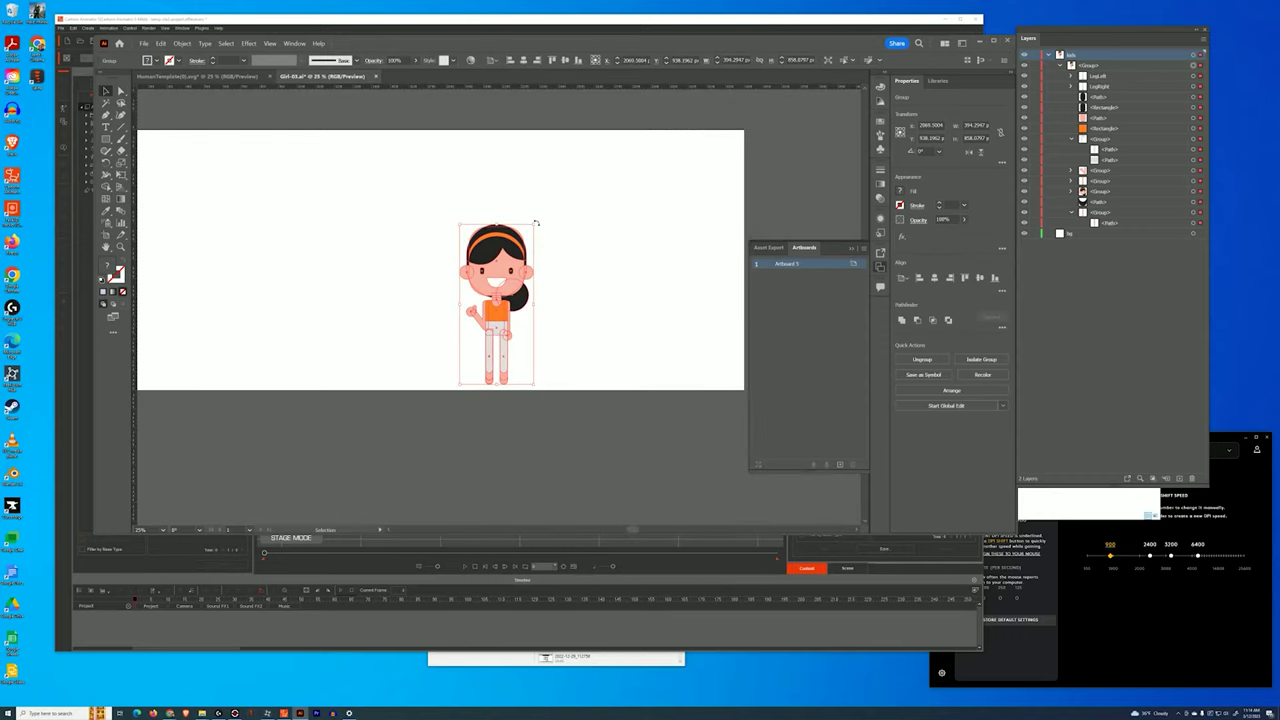
pyautogui.moveTo(533, 225); pyautogui.dragTo(478, 280)
pyautogui.hotkey('ctrl', 'z')
pyautogui.hotkey('ctrl', 'z')
pyautogui.press('a')
pyautogui.click(593, 248)
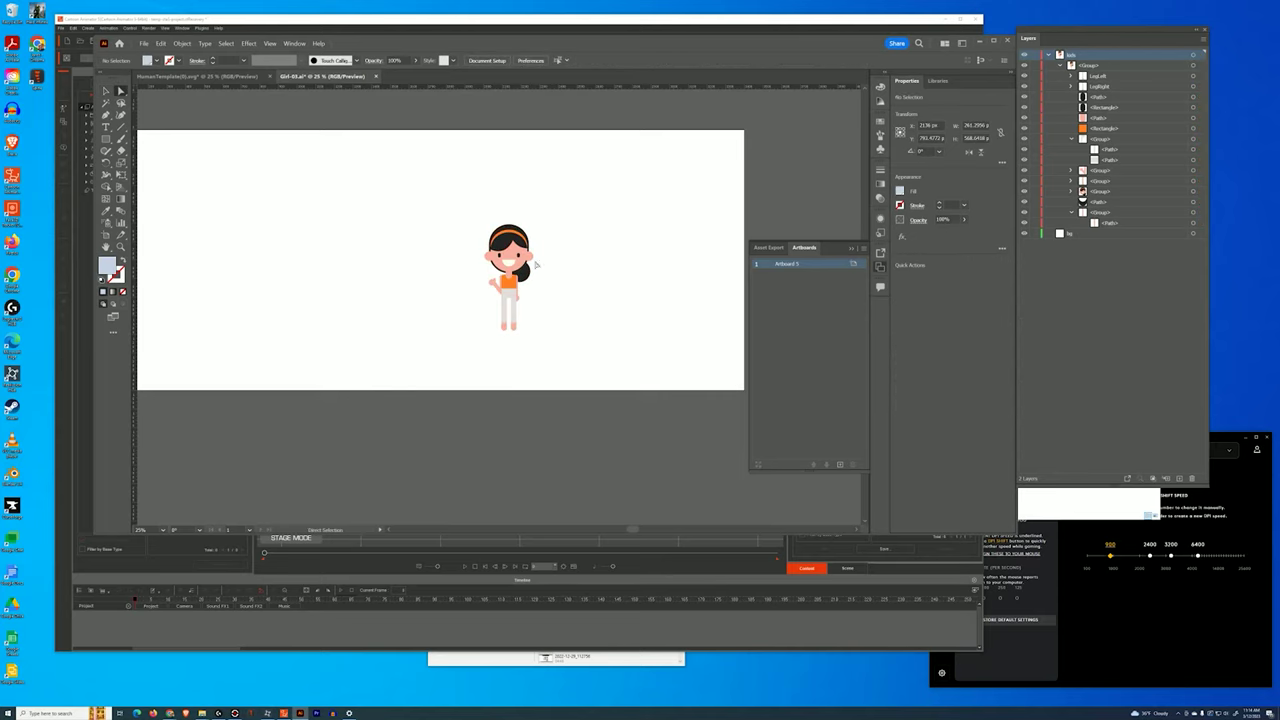
# Try moving the girl's right-hand eye path above the LegLeft and LegRight groups in the layer order.
pyautogui.hotkey('ctrl', '1')
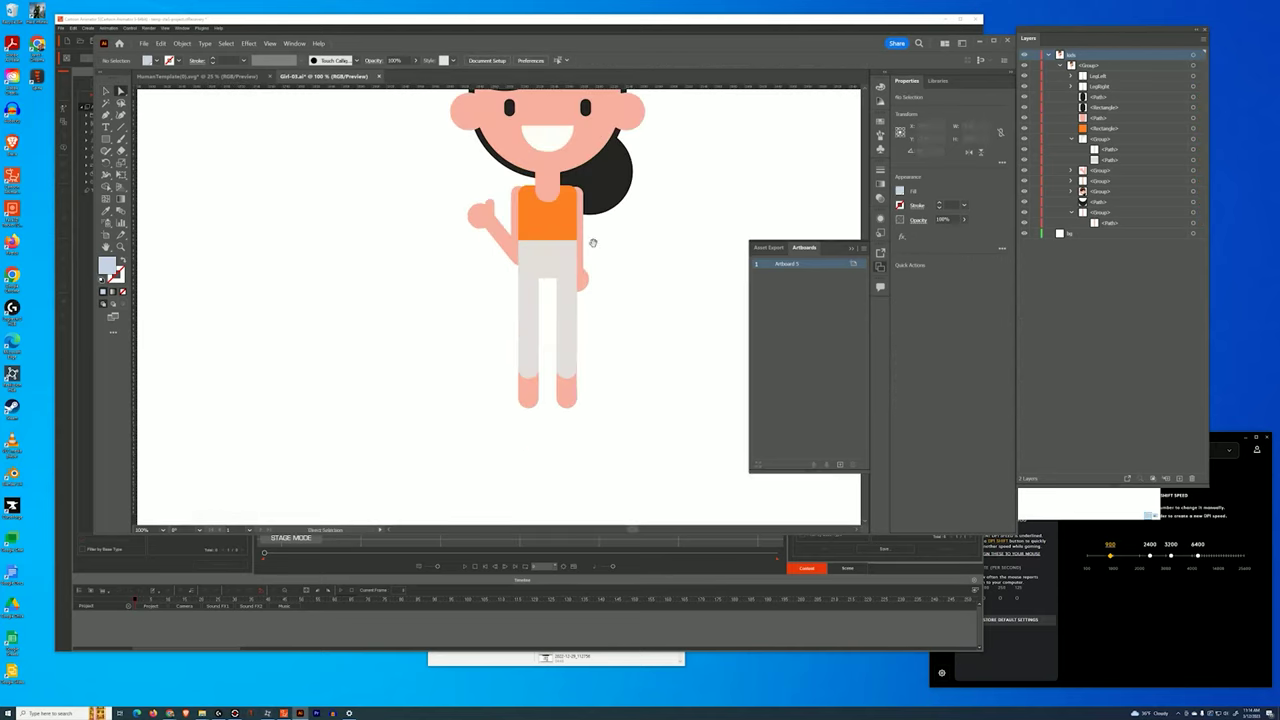
pyautogui.moveTo(668, 169); pyautogui.dragTo(566, 343)
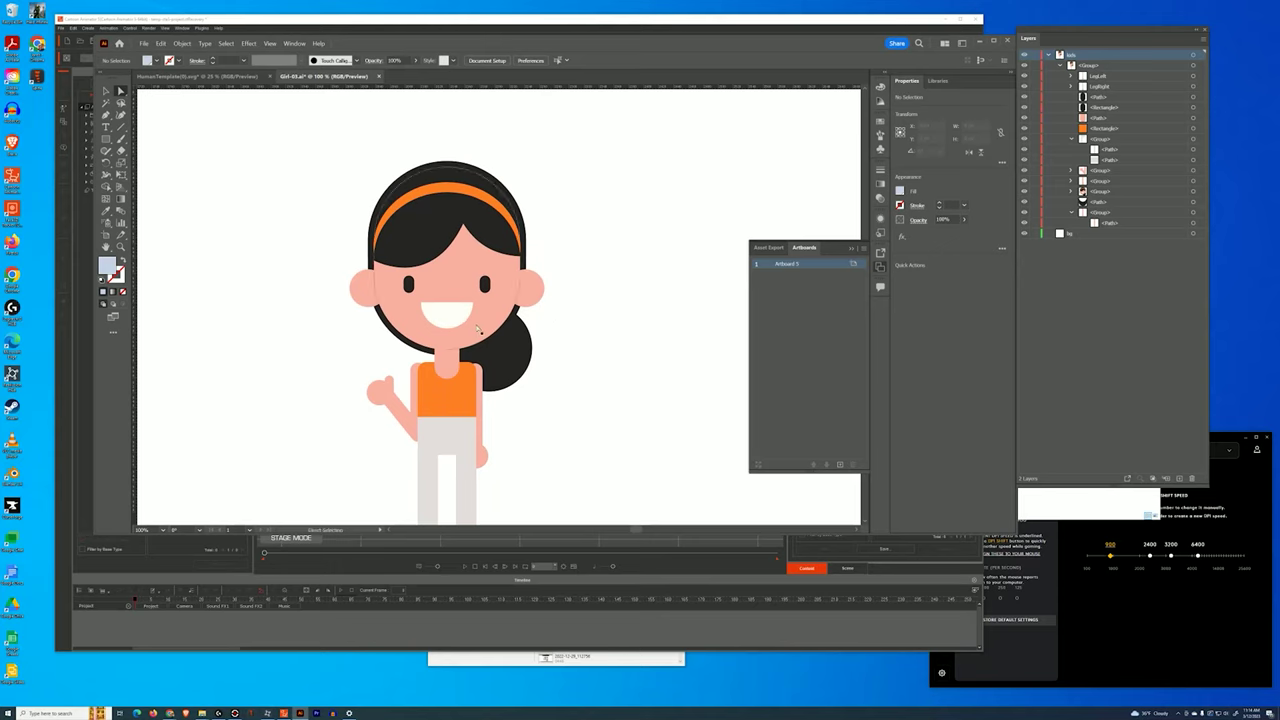
pyautogui.moveTo(560, 397); pyautogui.dragTo(601, 287)
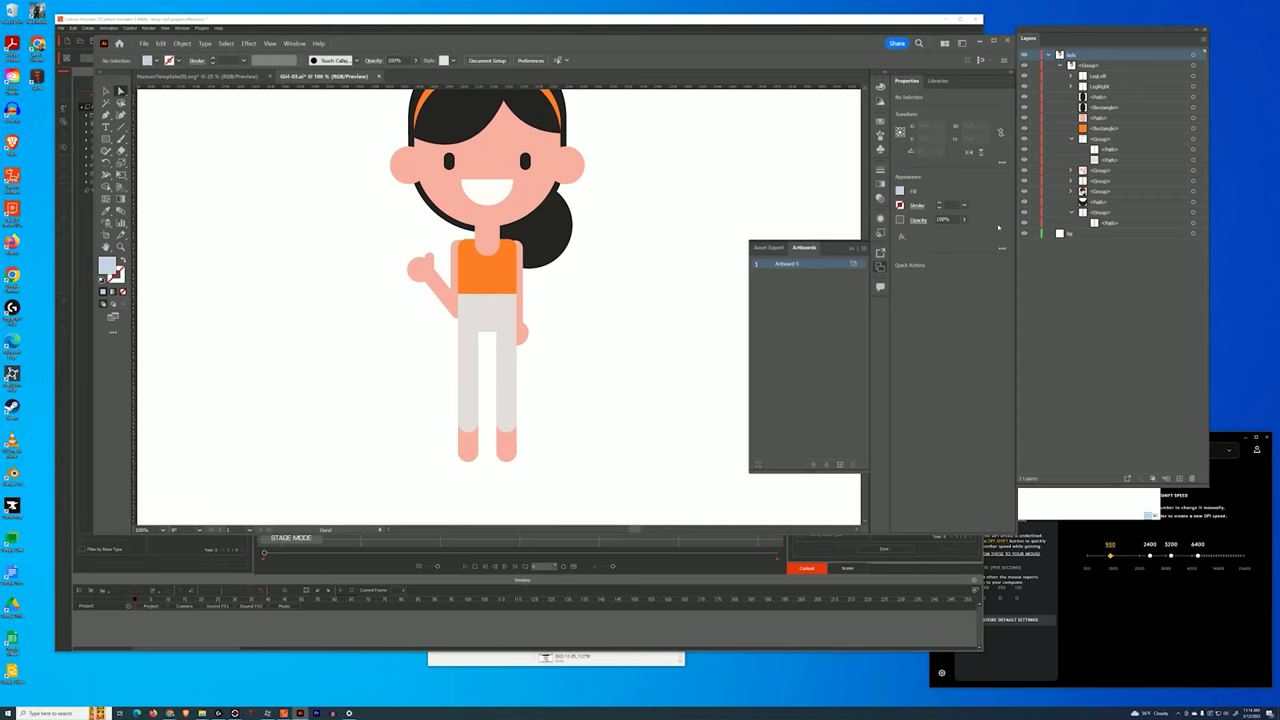
pyautogui.click(1120, 98)
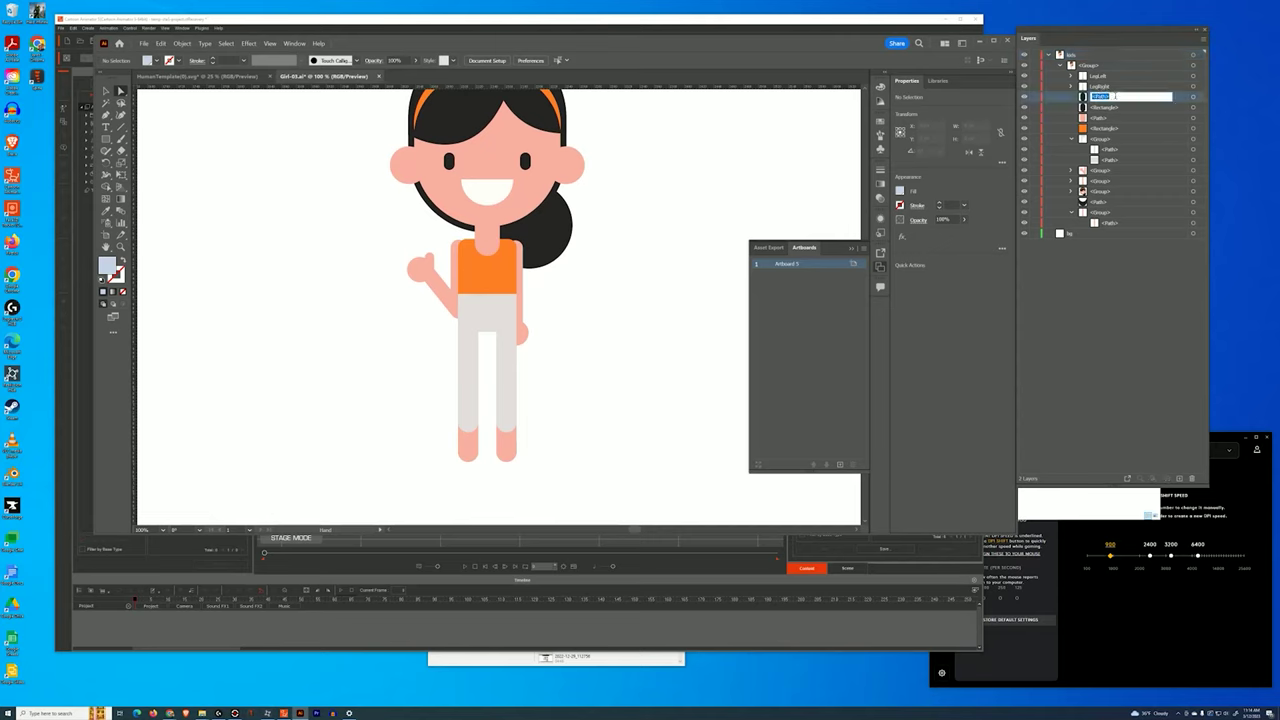
pyautogui.moveTo(1099, 97); pyautogui.dragTo(1107, 73)
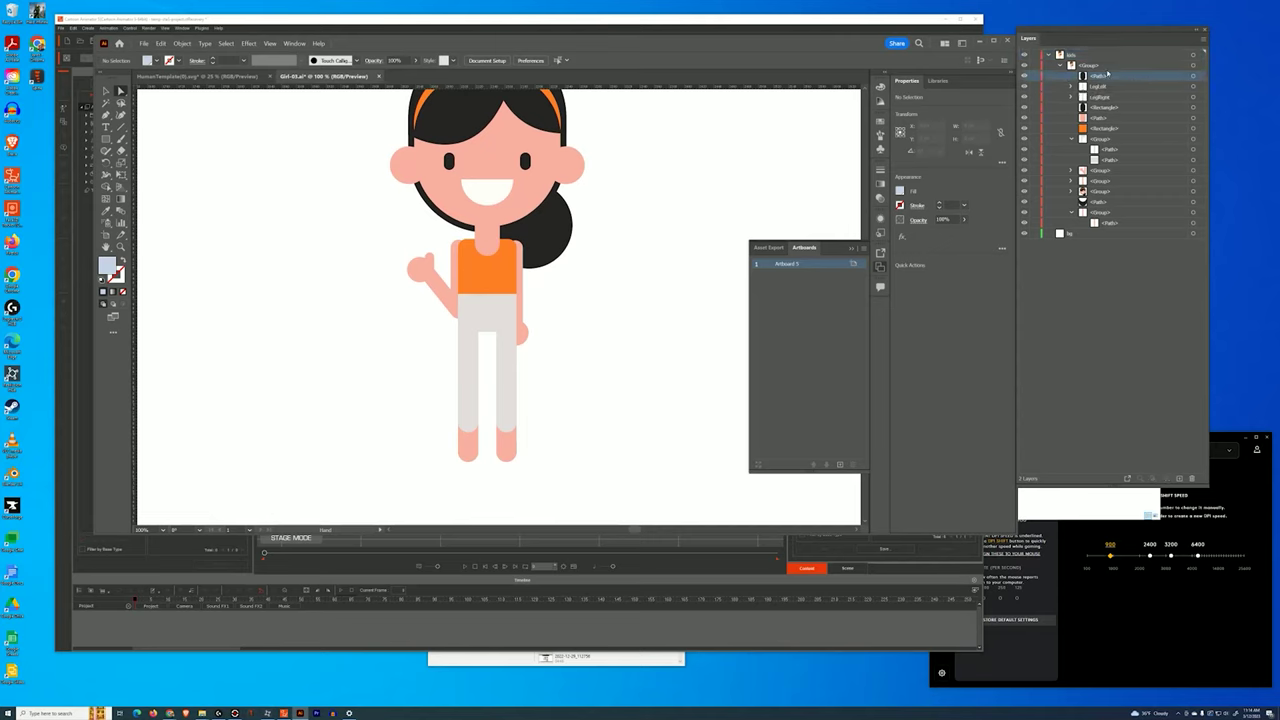
pyautogui.click(1194, 76)
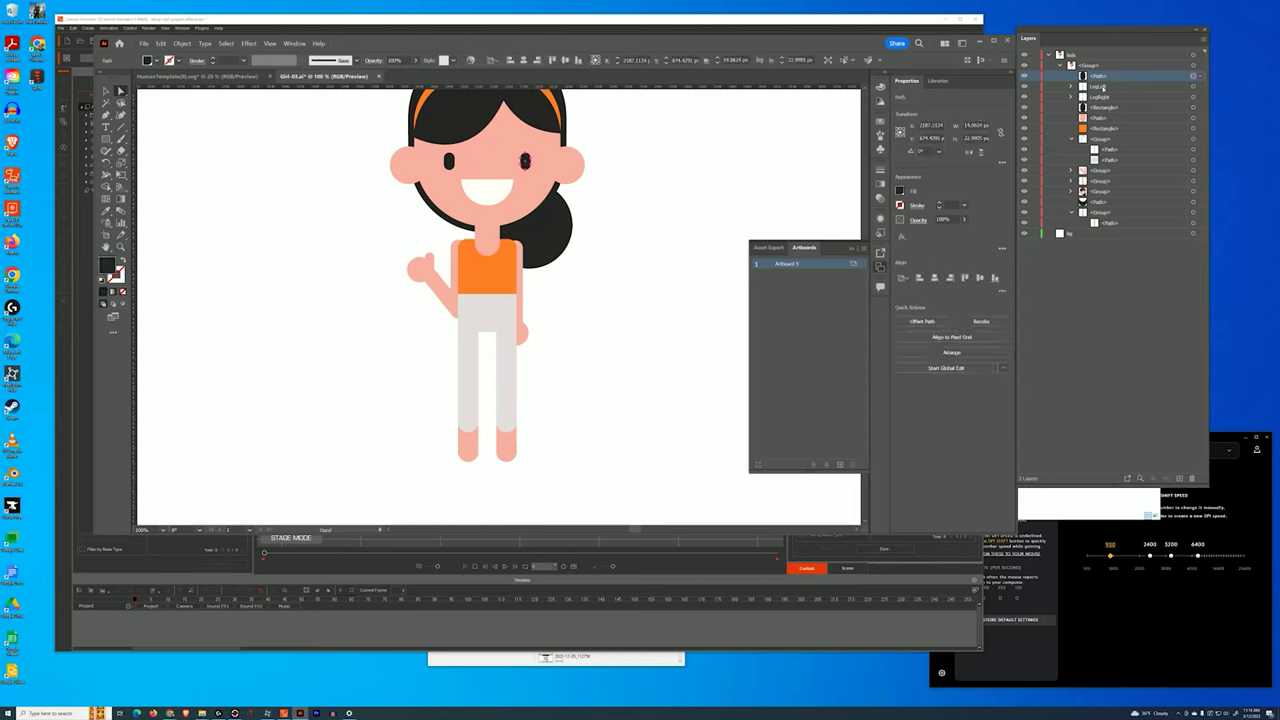
# Bring the black shoe path to the front of the girl's group and nudge it into line with the foot's edge.
pyautogui.moveTo(1099, 202); pyautogui.dragTo(1108, 73)
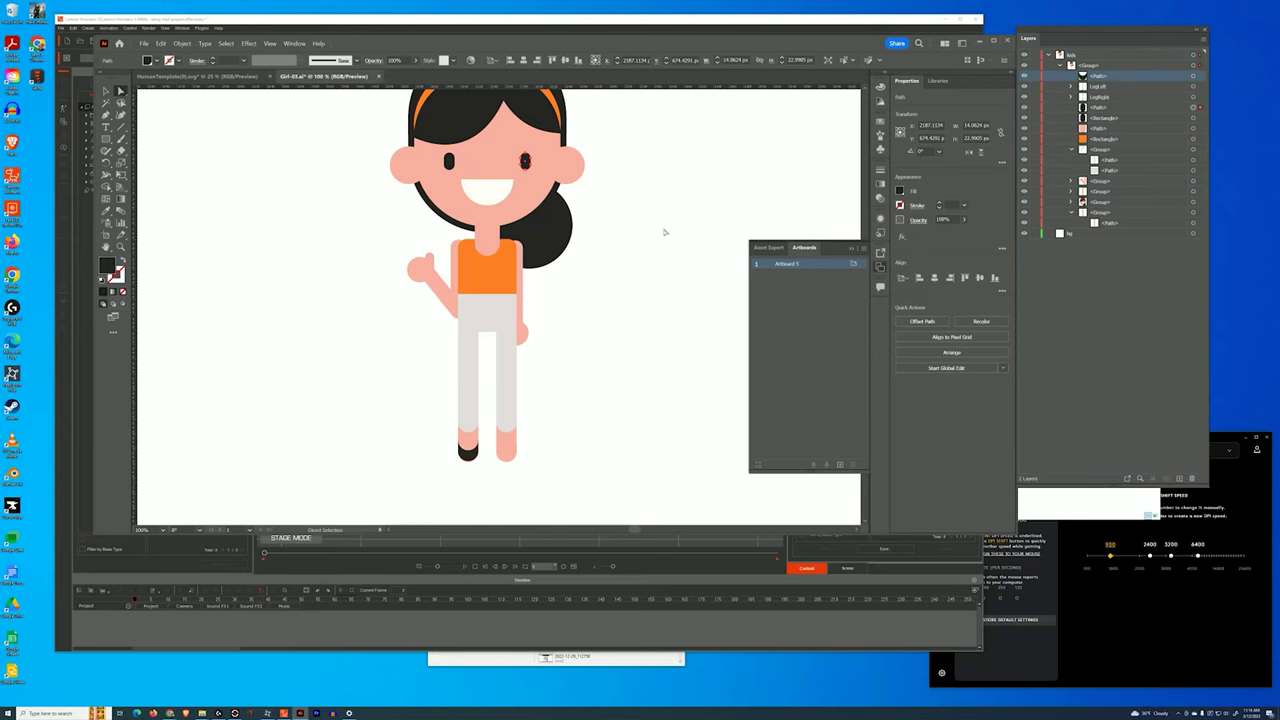
pyautogui.click(543, 406)
pyautogui.hotkey('ctrl', '=')
pyautogui.hotkey('ctrl', '=')
pyautogui.hotkey('ctrl', '=')
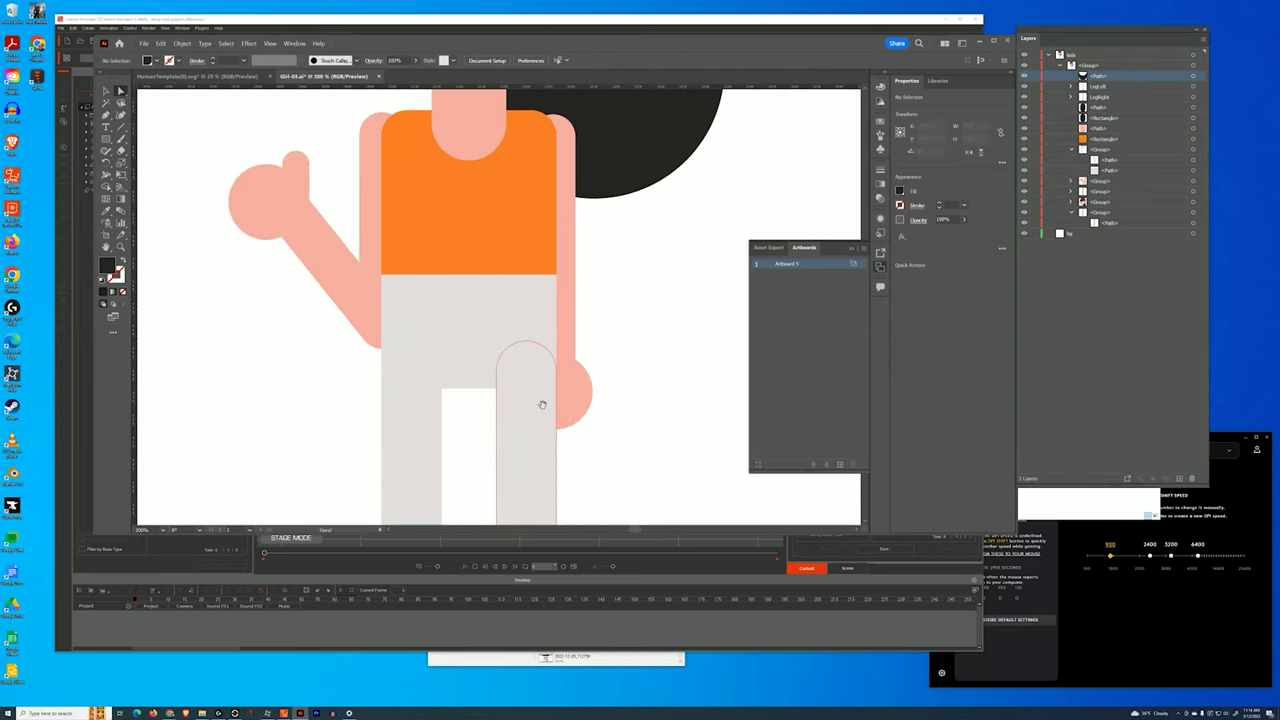
pyautogui.moveTo(537, 423); pyautogui.dragTo(497, 89)
pyautogui.moveTo(380, 430); pyautogui.dragTo(478, 330)
pyautogui.click(477, 327)
pyautogui.press('Up')
pyautogui.press('Up')
pyautogui.press('Down')
pyautogui.press('Down')
pyautogui.press('Down')
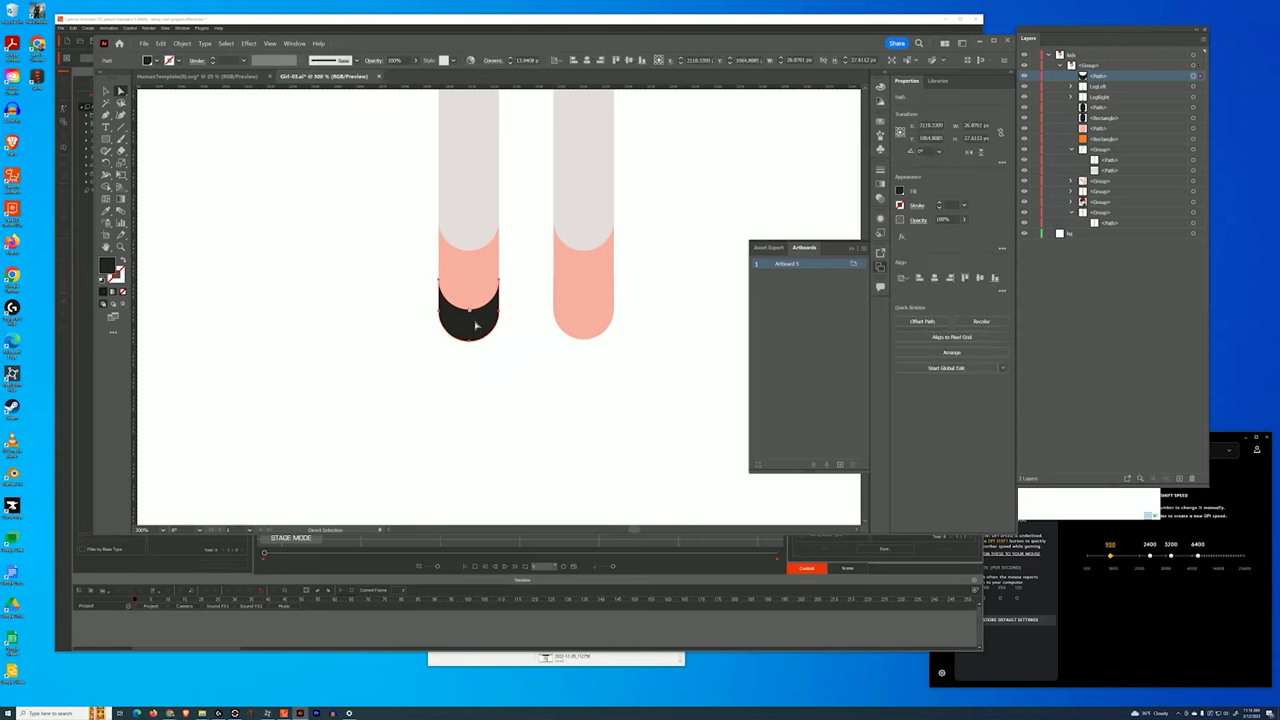
pyautogui.hotkey('ctrl', '-')
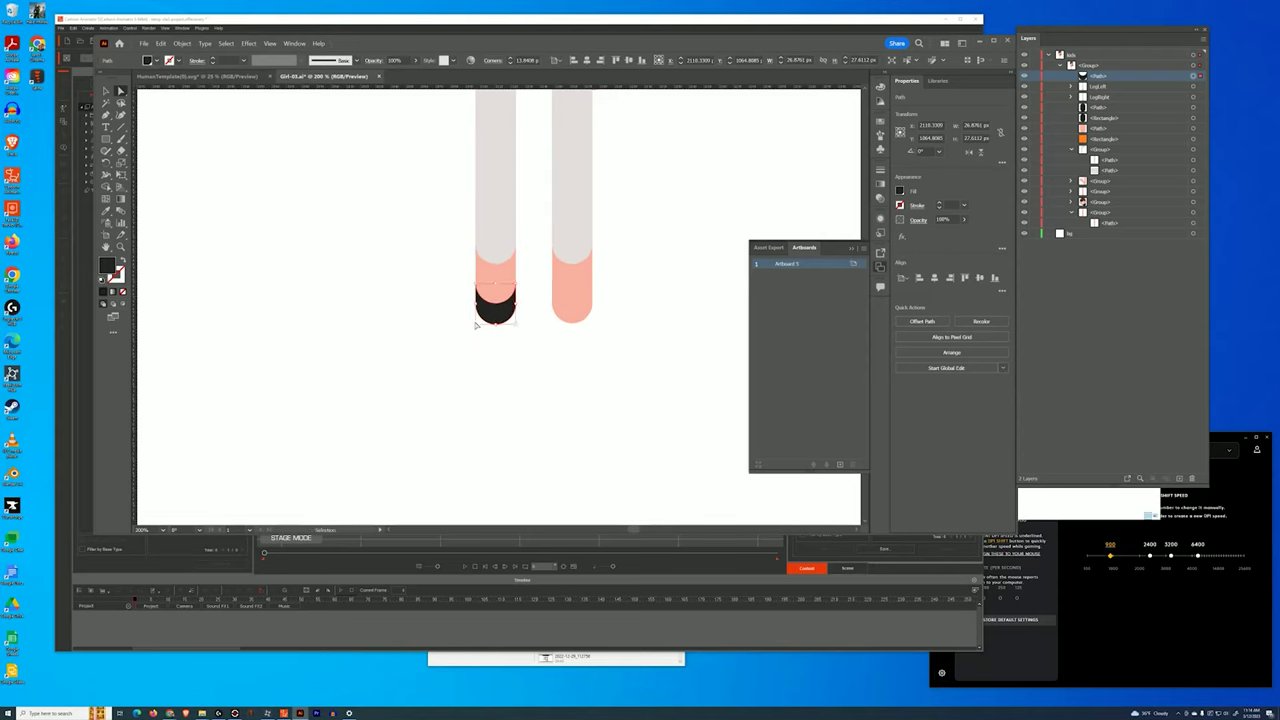
pyautogui.moveTo(659, 189); pyautogui.dragTo(629, 321)
pyautogui.click(620, 311)
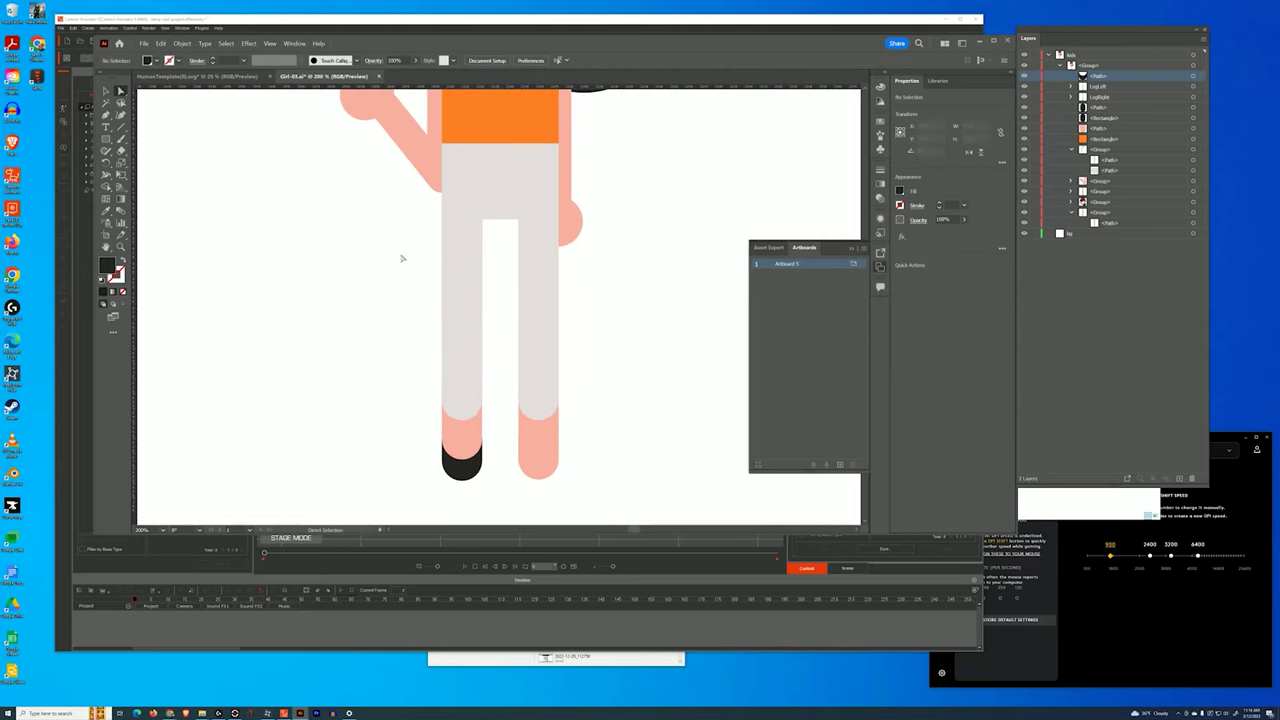
# Examine the body-part groups and the leg and foot shapes in the human template document, and return to the girl's file.
pyautogui.click(197, 77)
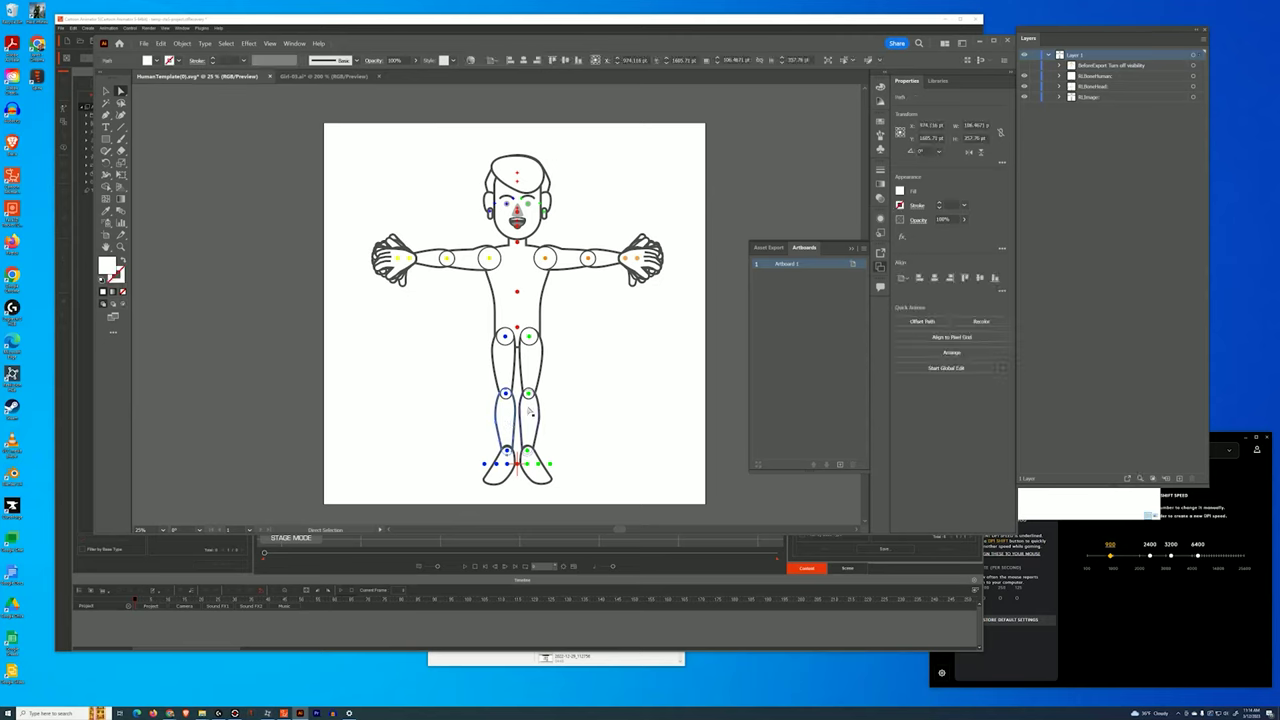
pyautogui.click(1060, 98)
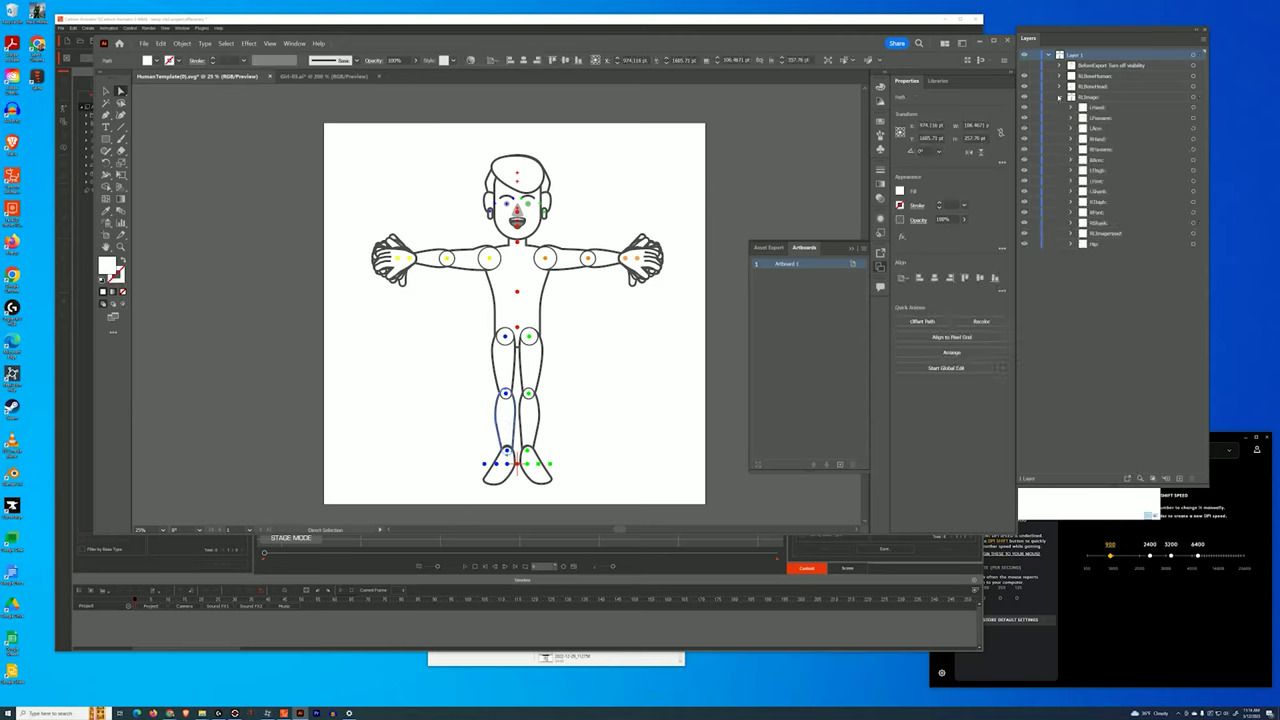
pyautogui.click(556, 411)
pyautogui.click(527, 424)
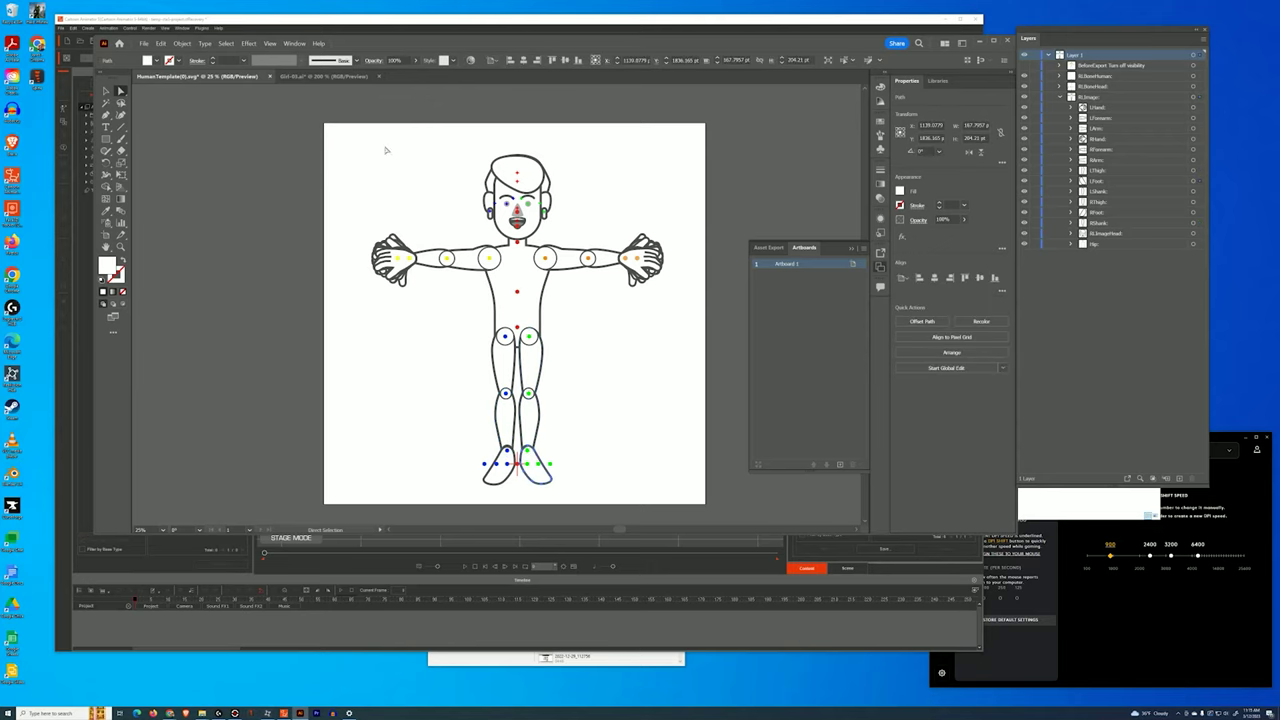
pyautogui.click(302, 77)
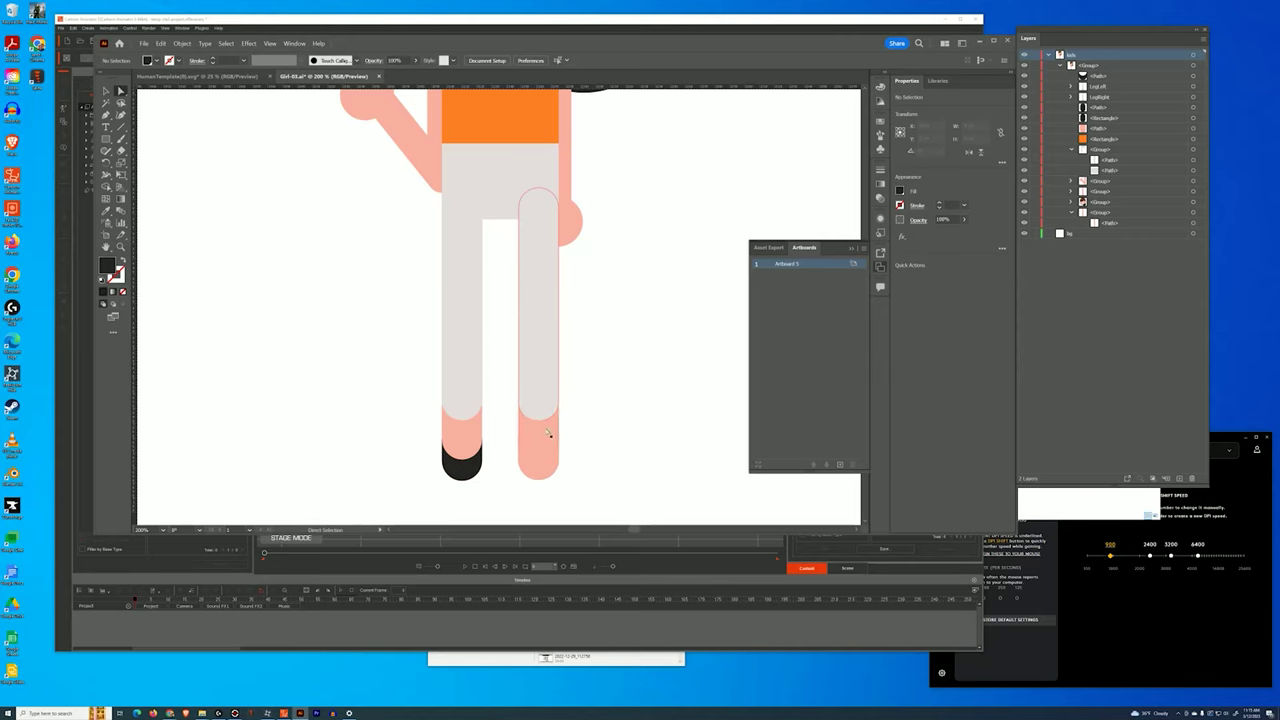
# Duplicate the black shoe onto the girl's other foot.
pyautogui.click(465, 469)
pyautogui.press('alt')
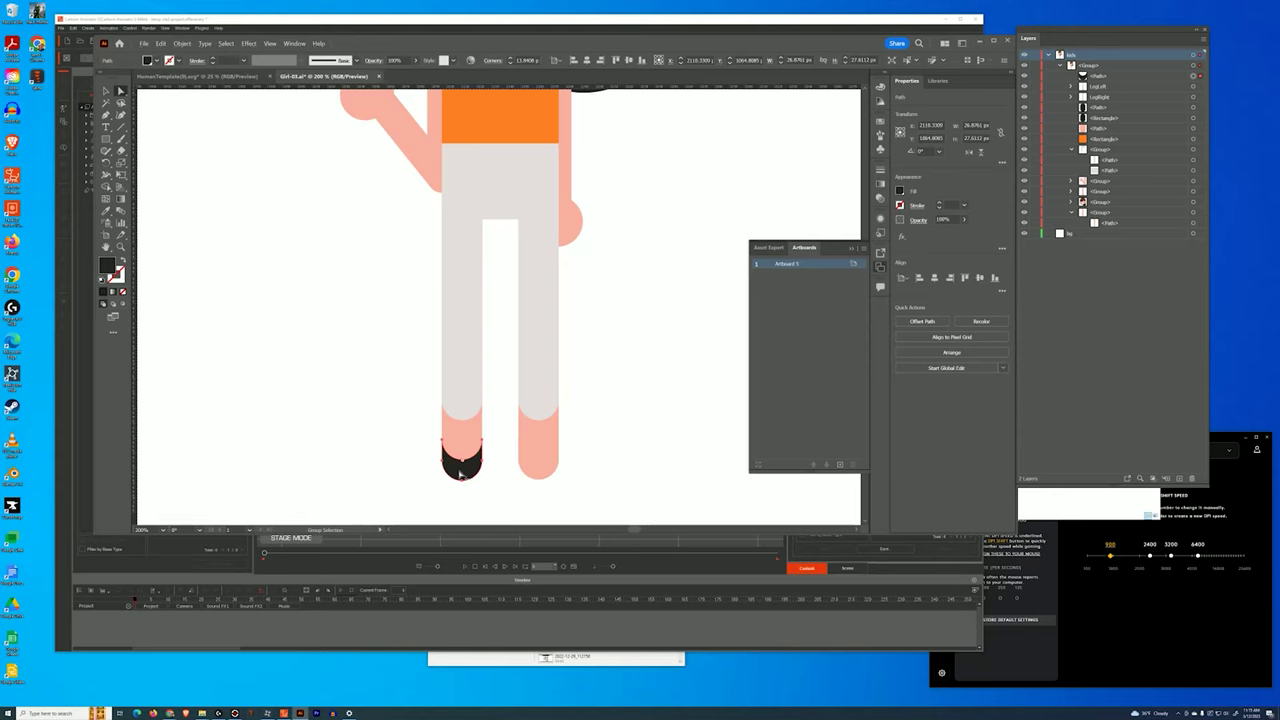
pyautogui.keyDown('alt'); pyautogui.moveTo(461, 475); pyautogui.dragTo(538, 476); pyautogui.keyUp('alt')
pyautogui.click(618, 432)
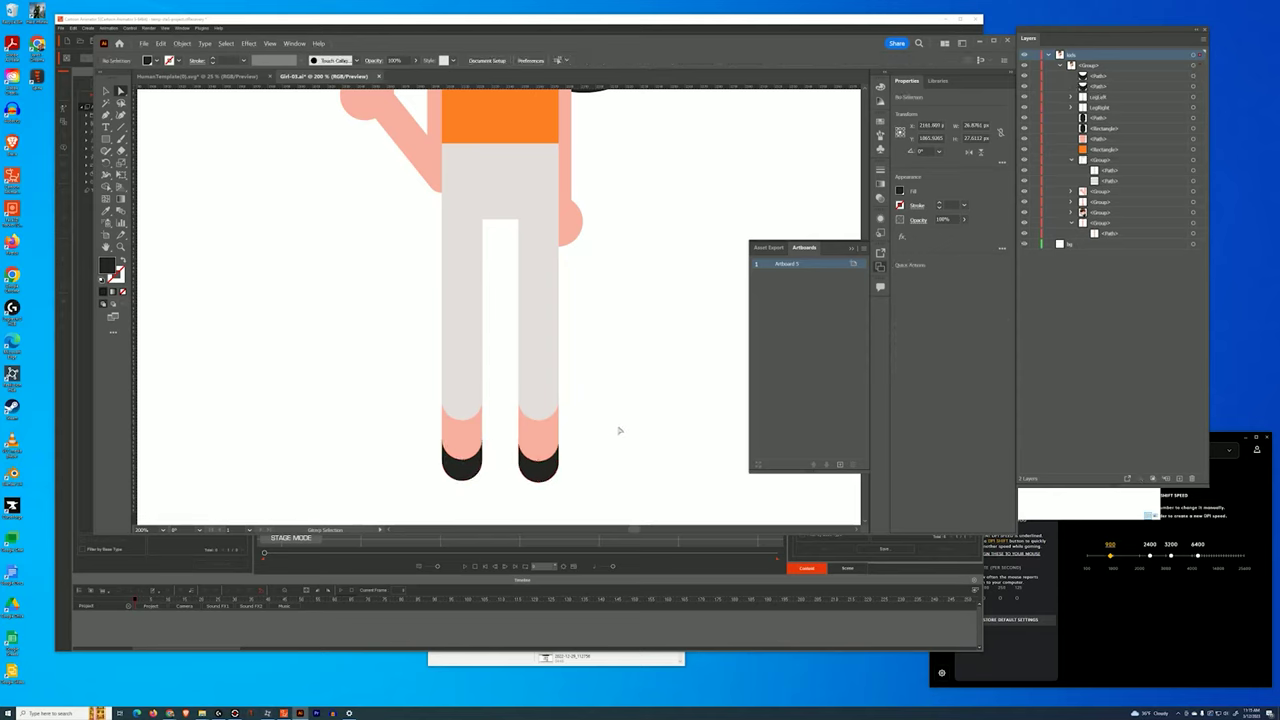
# Take the grey pelvis path out of its group, group it with the orange top, and name the new group Hip.
pyautogui.moveTo(622, 249); pyautogui.dragTo(603, 420)
pyautogui.moveTo(606, 302); pyautogui.dragTo(663, 315)
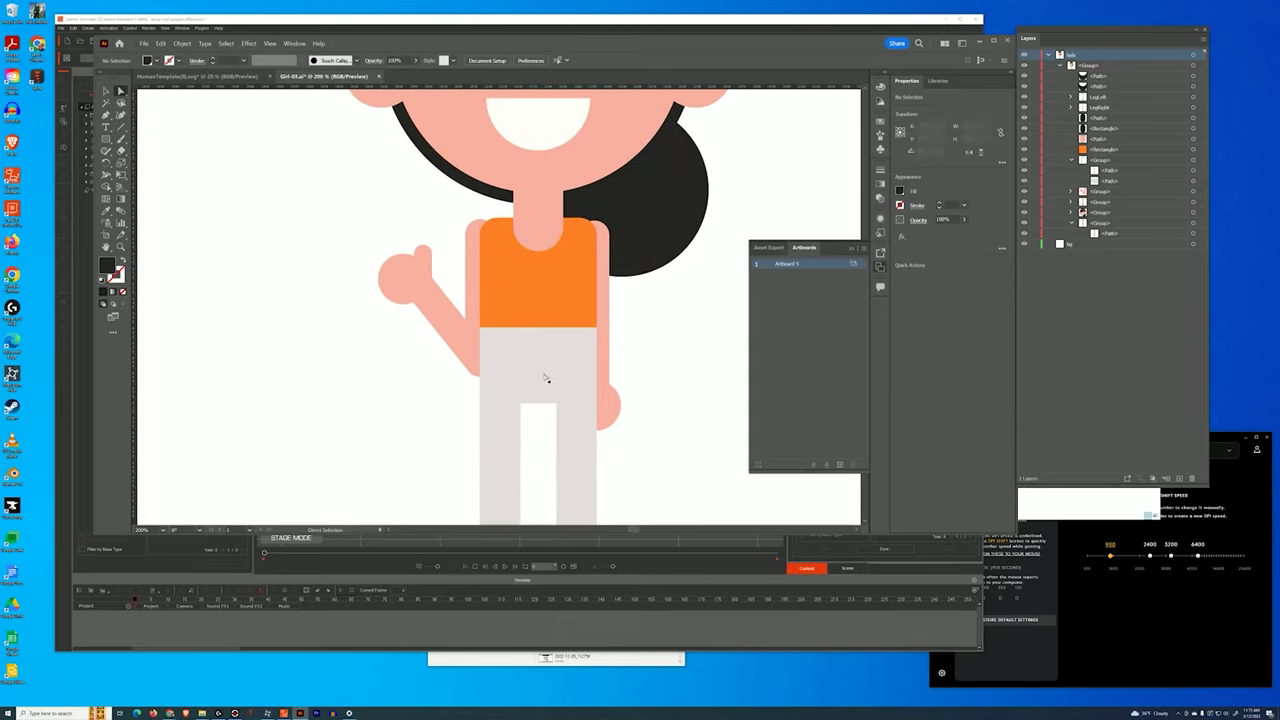
pyautogui.click(525, 344)
pyautogui.keyDown('shift'); pyautogui.click(538, 281); pyautogui.keyUp('shift')
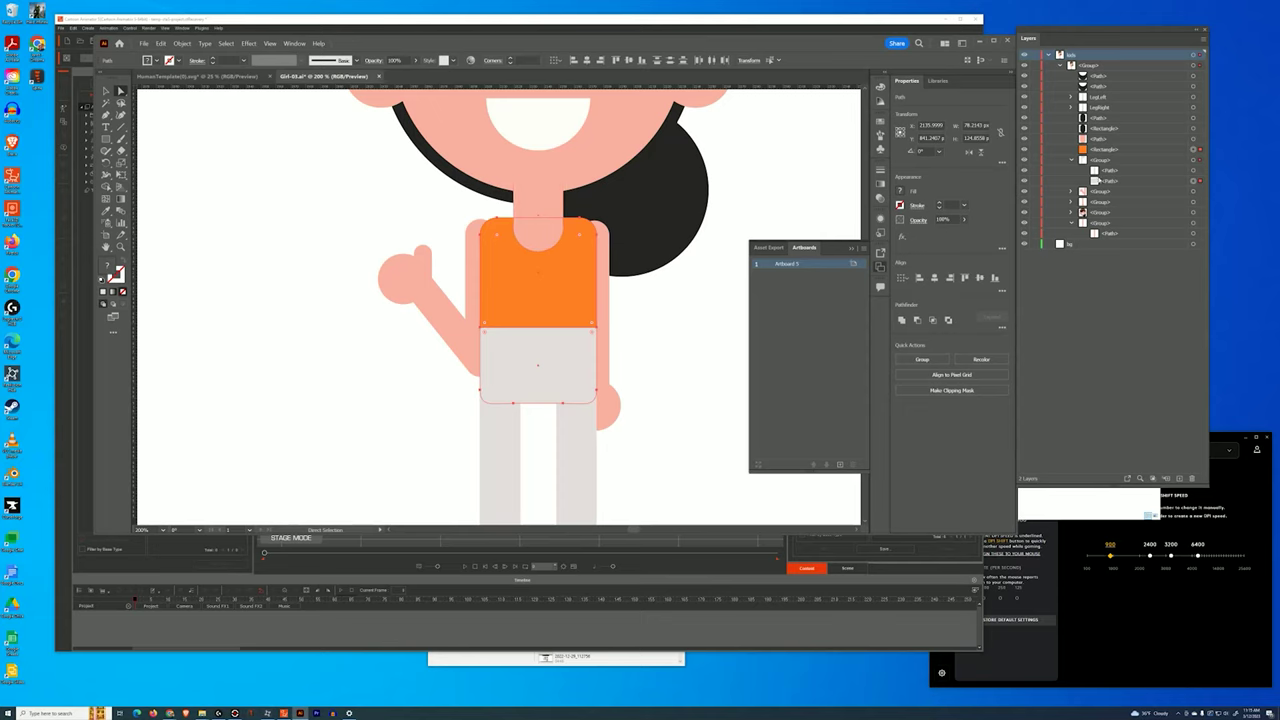
pyautogui.moveTo(1112, 182); pyautogui.dragTo(1150, 158)
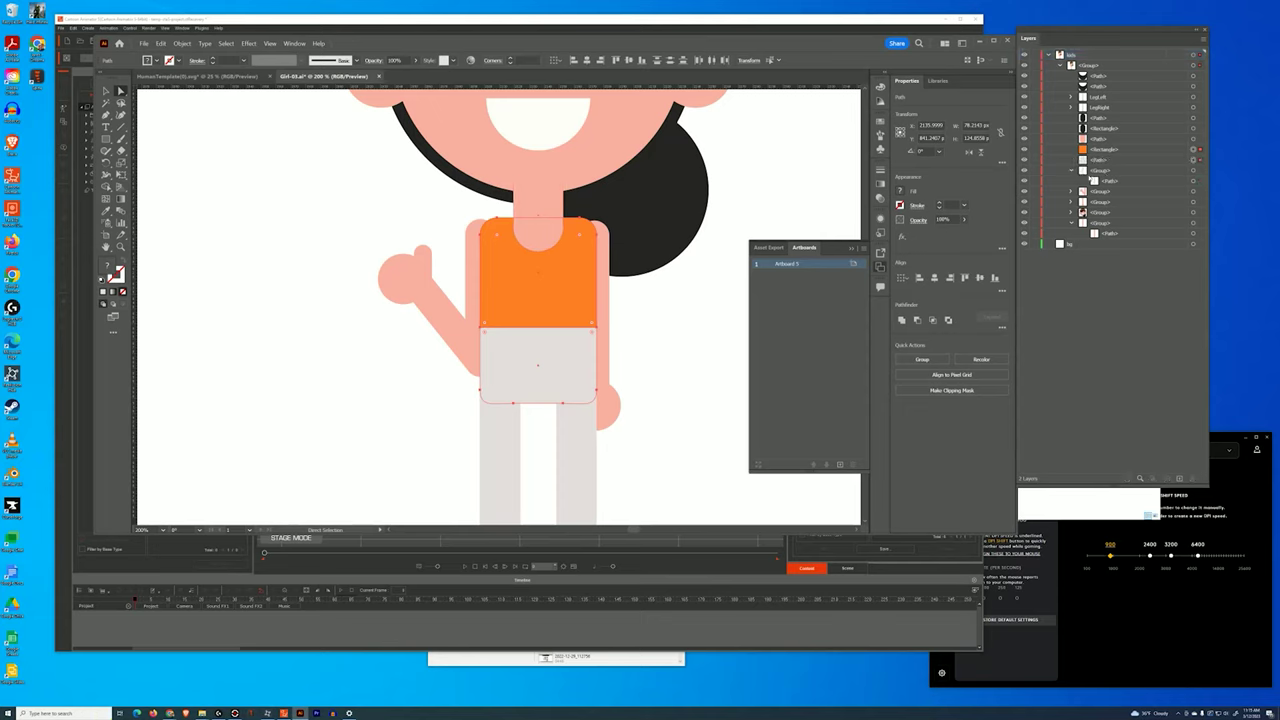
pyautogui.hotkey('ctrl', 'g')
pyautogui.doubleClick(1104, 149)
pyautogui.write('Hip')
pyautogui.press('Return')
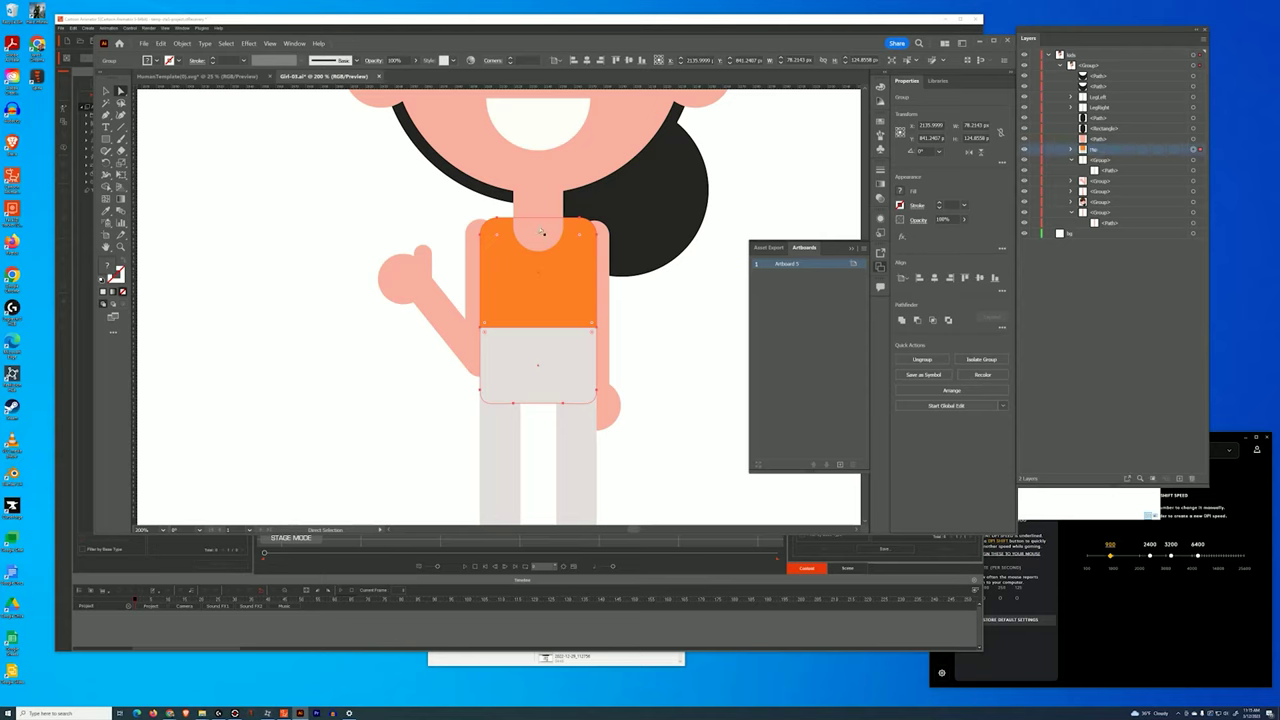
# Fully round the neck's upper corners and extend its upper end upward to make it about 58 px tall.
pyautogui.click(541, 232)
pyautogui.scroll(-5, 549, 227)
pyautogui.scroll(4, 549, 227)
pyautogui.click(660, 305)
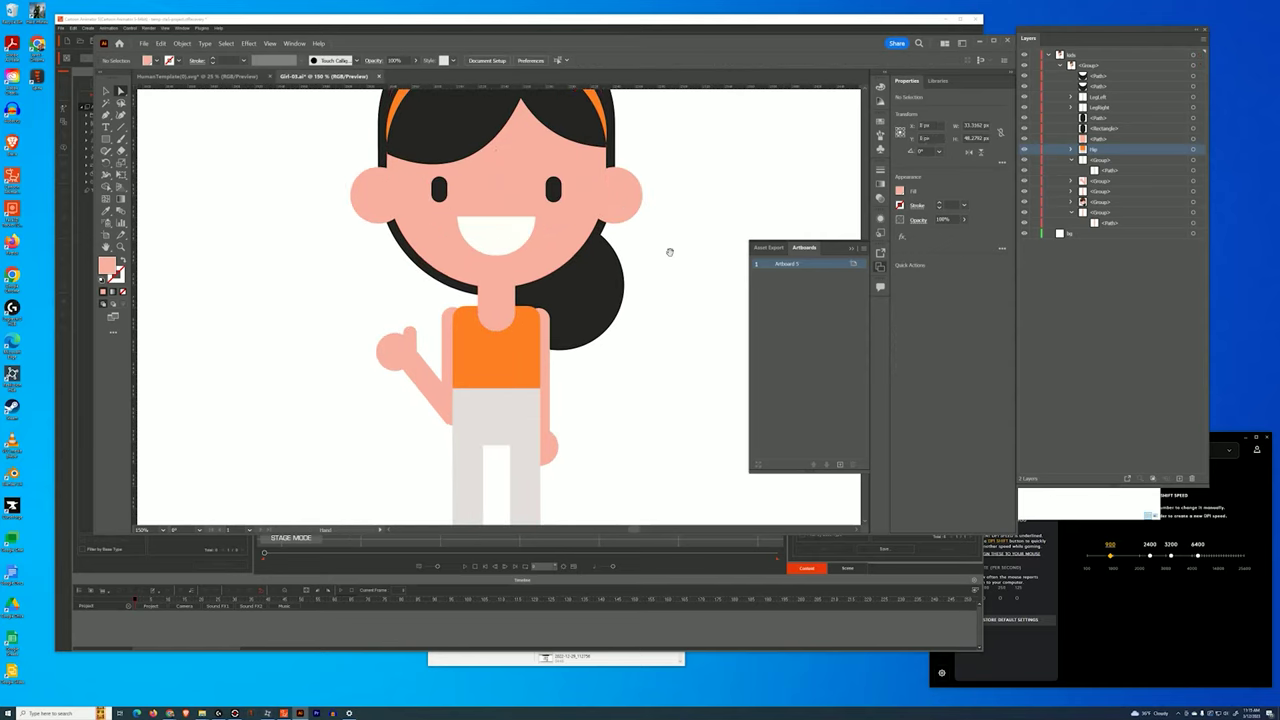
pyautogui.scroll(1, 603, 294)
pyautogui.press('space')
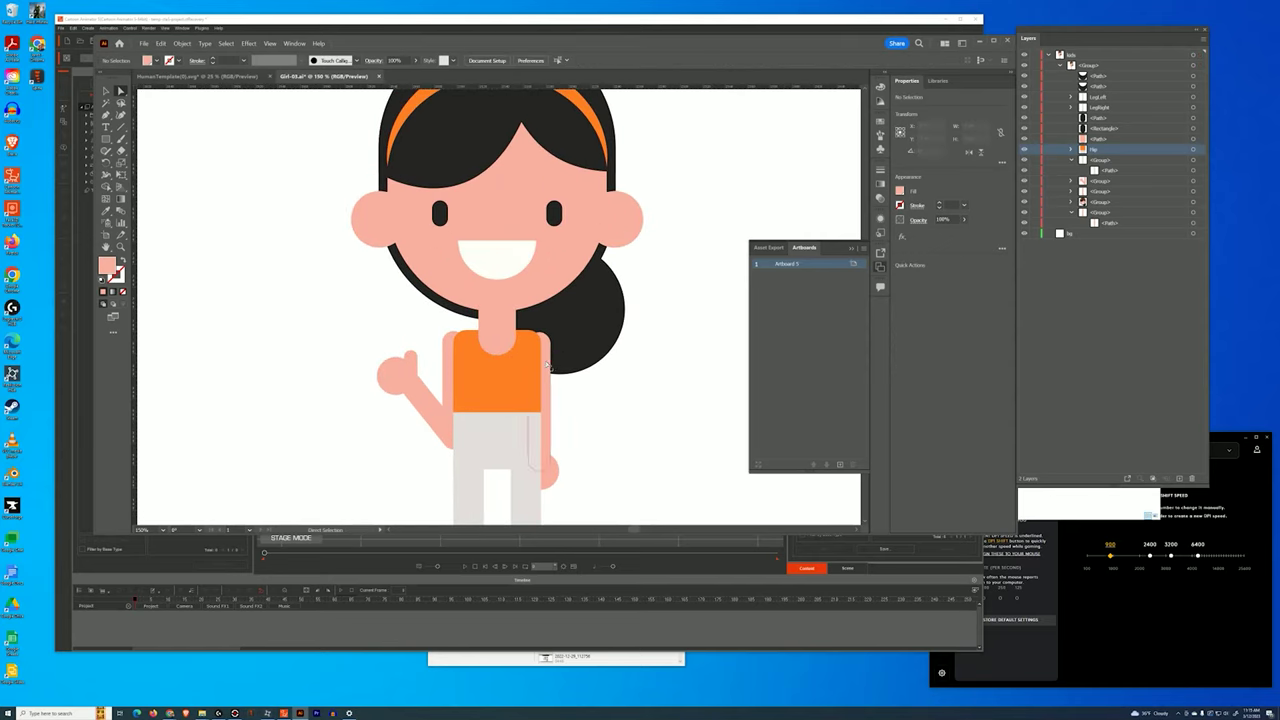
pyautogui.click(500, 327)
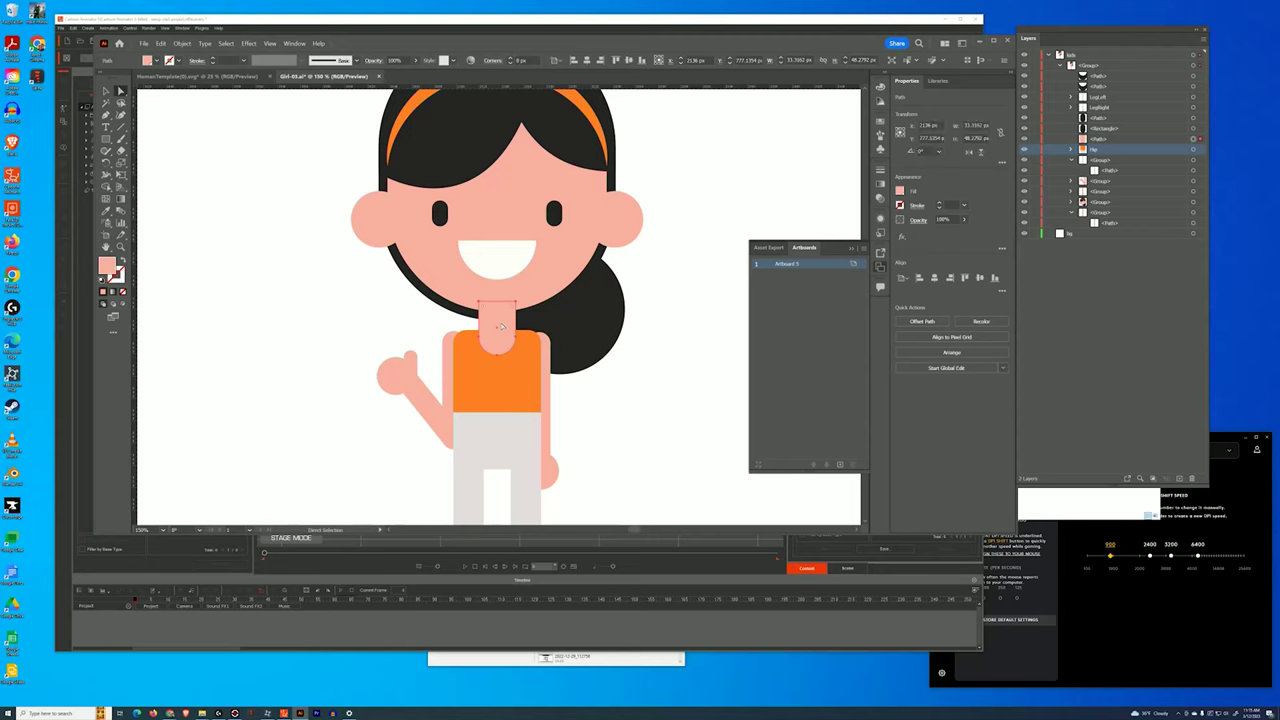
pyautogui.click(484, 310)
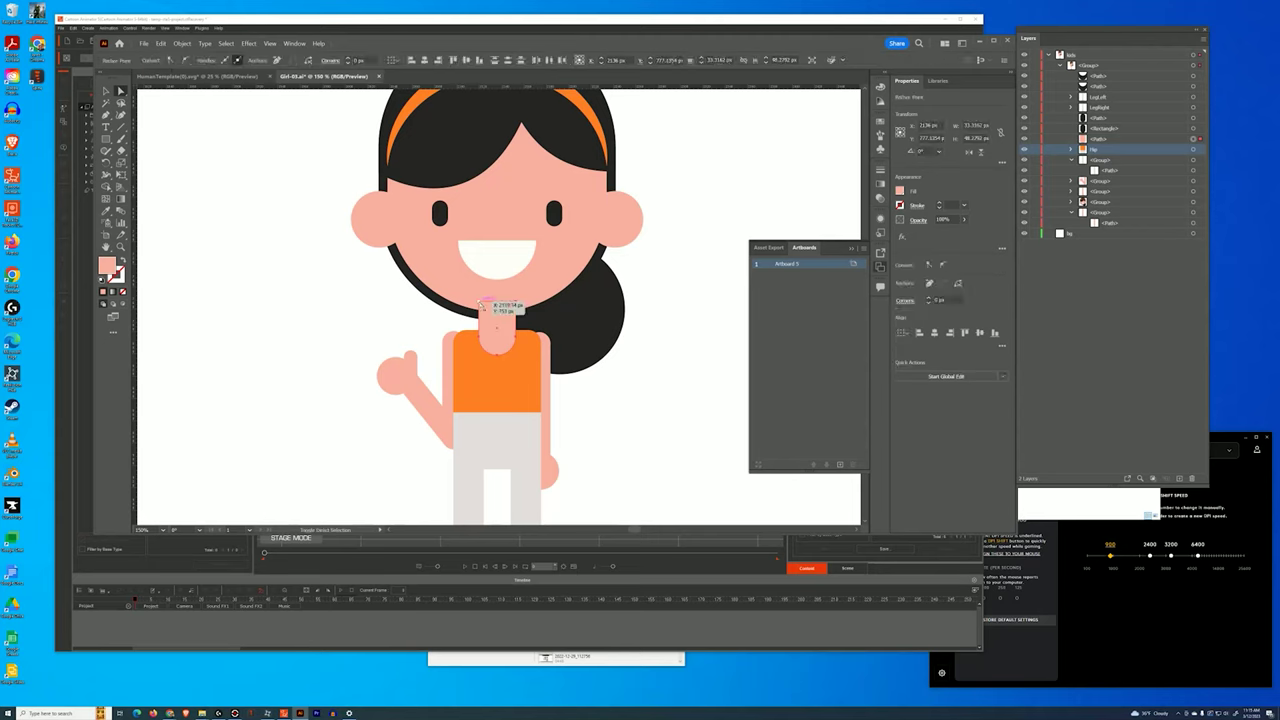
pyautogui.click(485, 312)
pyautogui.moveTo(484, 310); pyautogui.dragTo(499, 368)
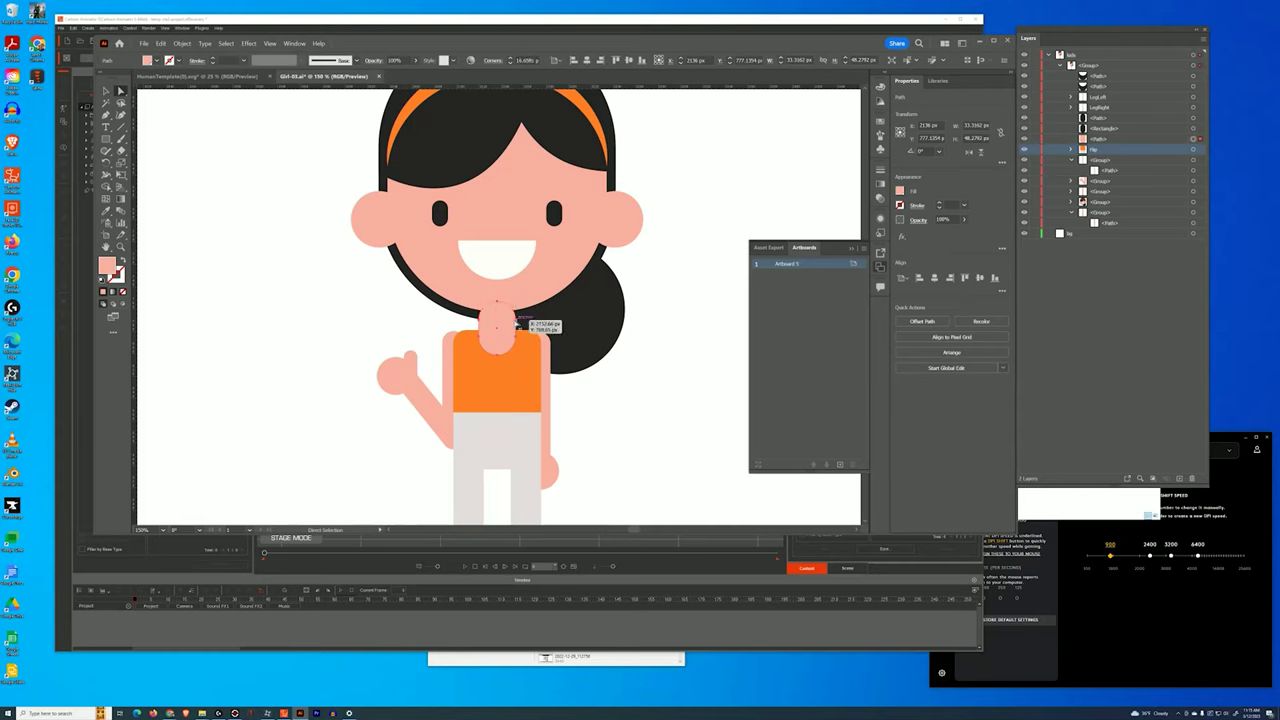
pyautogui.click(517, 323)
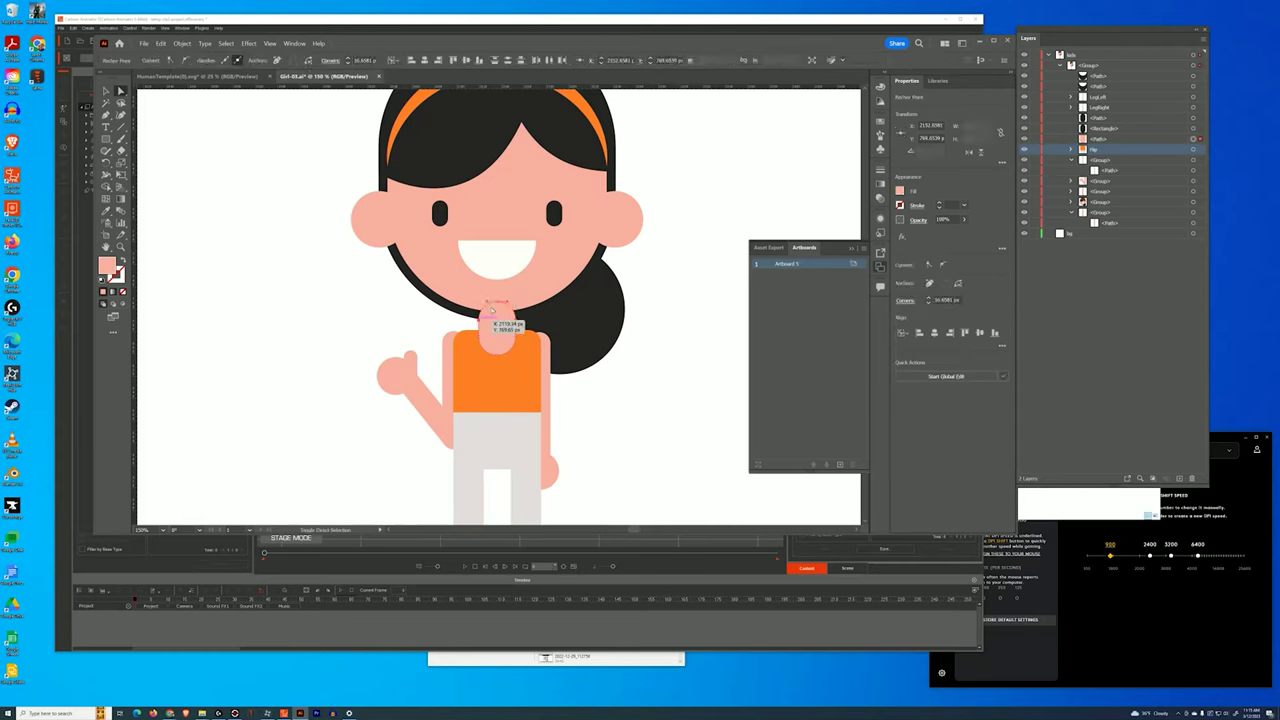
pyautogui.click(498, 302)
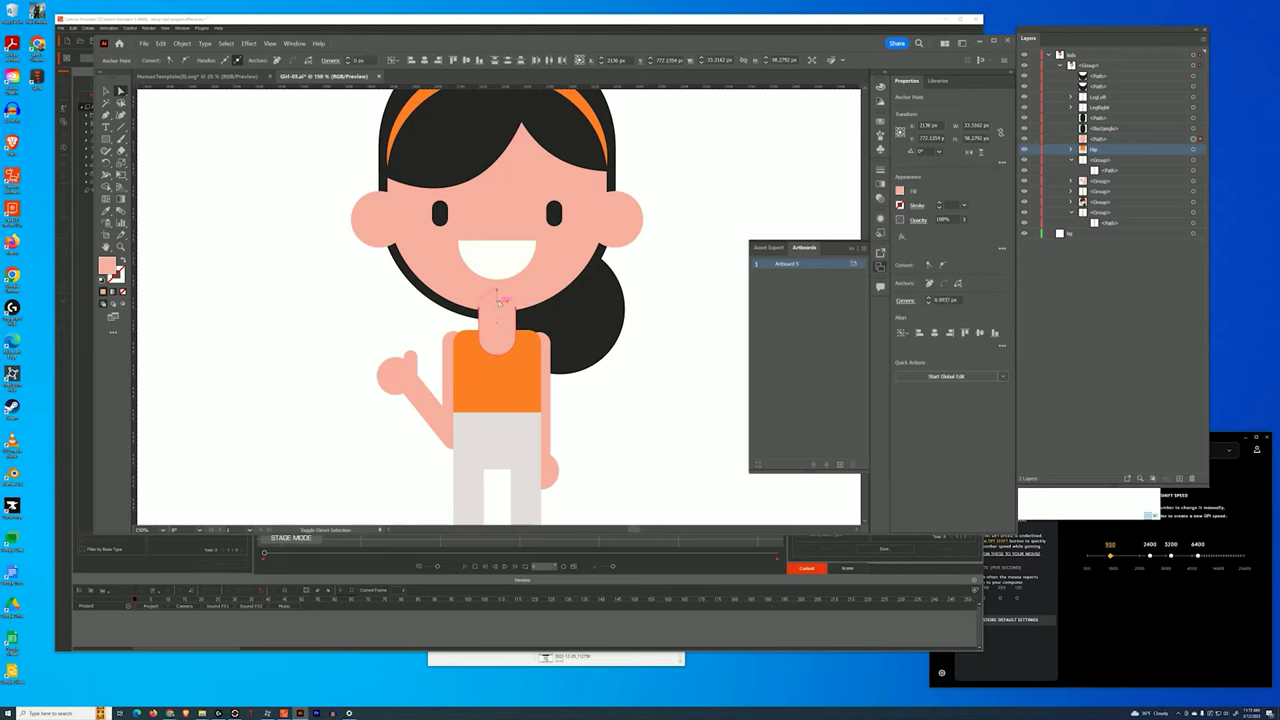
pyautogui.click(498, 300)
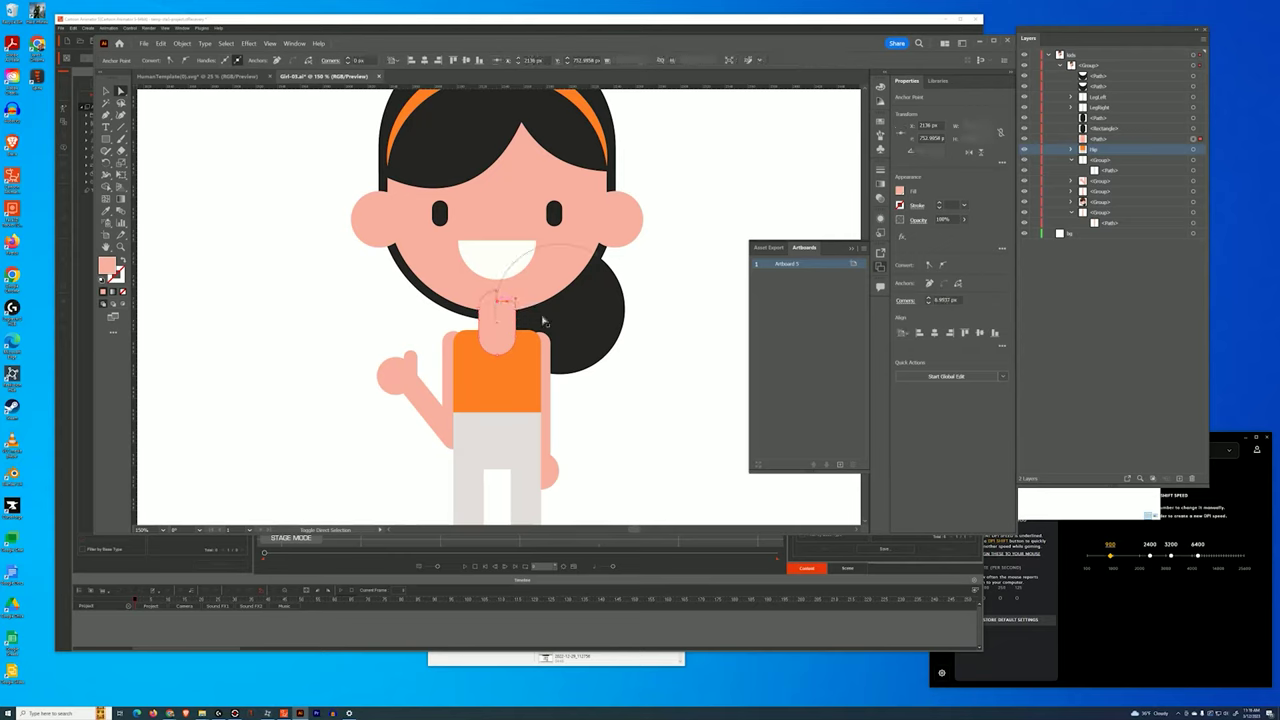
pyautogui.moveTo(543, 321); pyautogui.dragTo(544, 322)
pyautogui.click(652, 364)
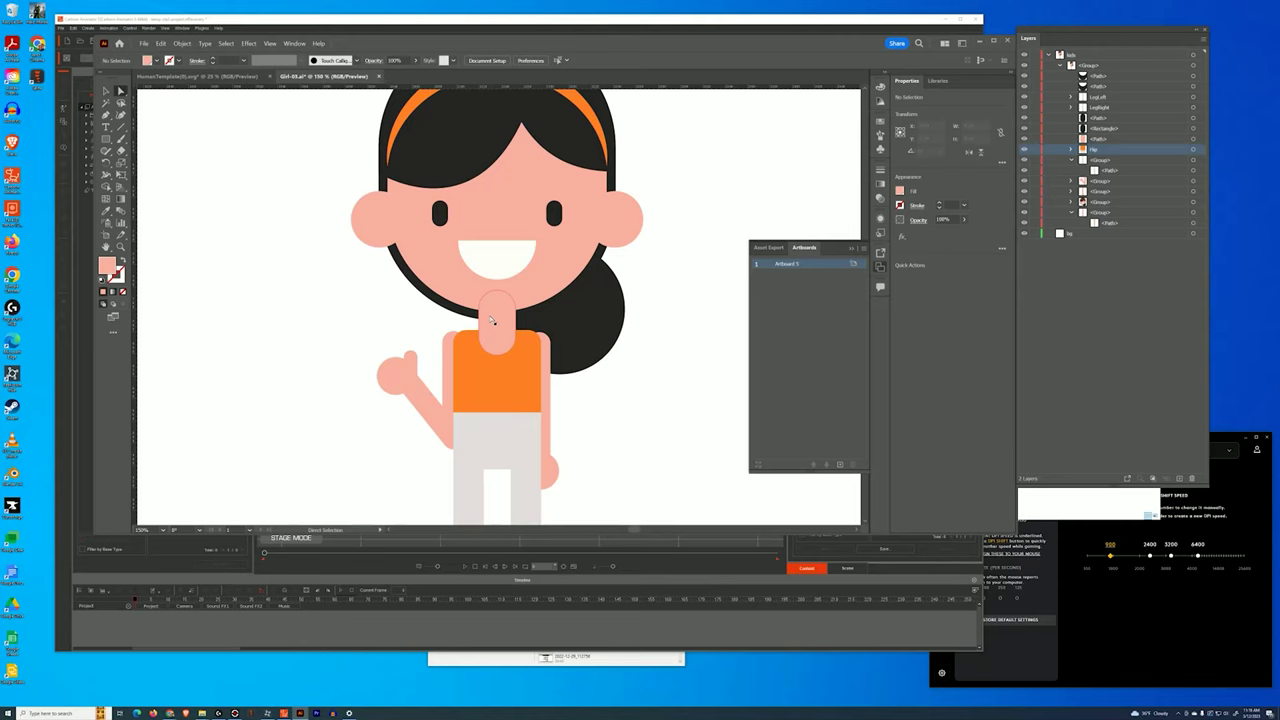
pyautogui.moveTo(493, 318); pyautogui.dragTo(502, 372)
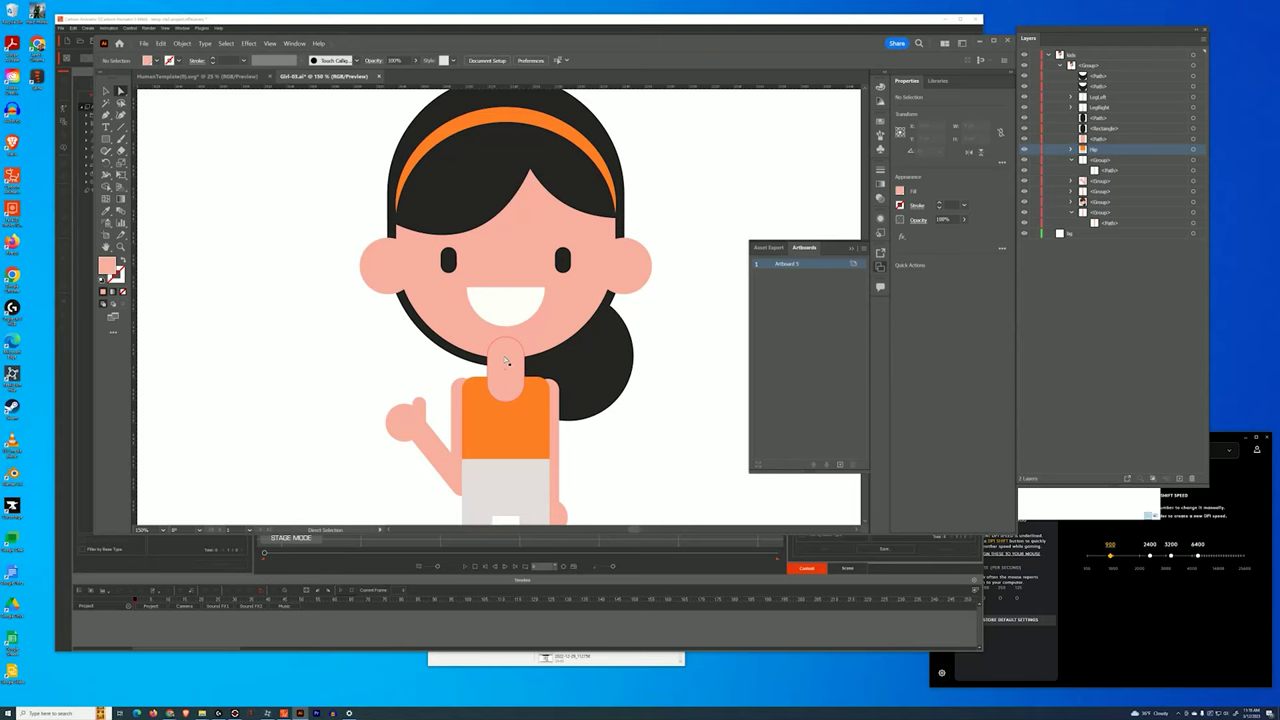
pyautogui.click(495, 364)
pyautogui.click(507, 342)
pyautogui.keyDown('shift'); pyautogui.click(506, 338); pyautogui.keyUp('shift')
pyautogui.click(601, 427)
pyautogui.hotkey('ctrl', '-')
pyautogui.hotkey('ctrl', '-')
pyautogui.hotkey('ctrl', '-')
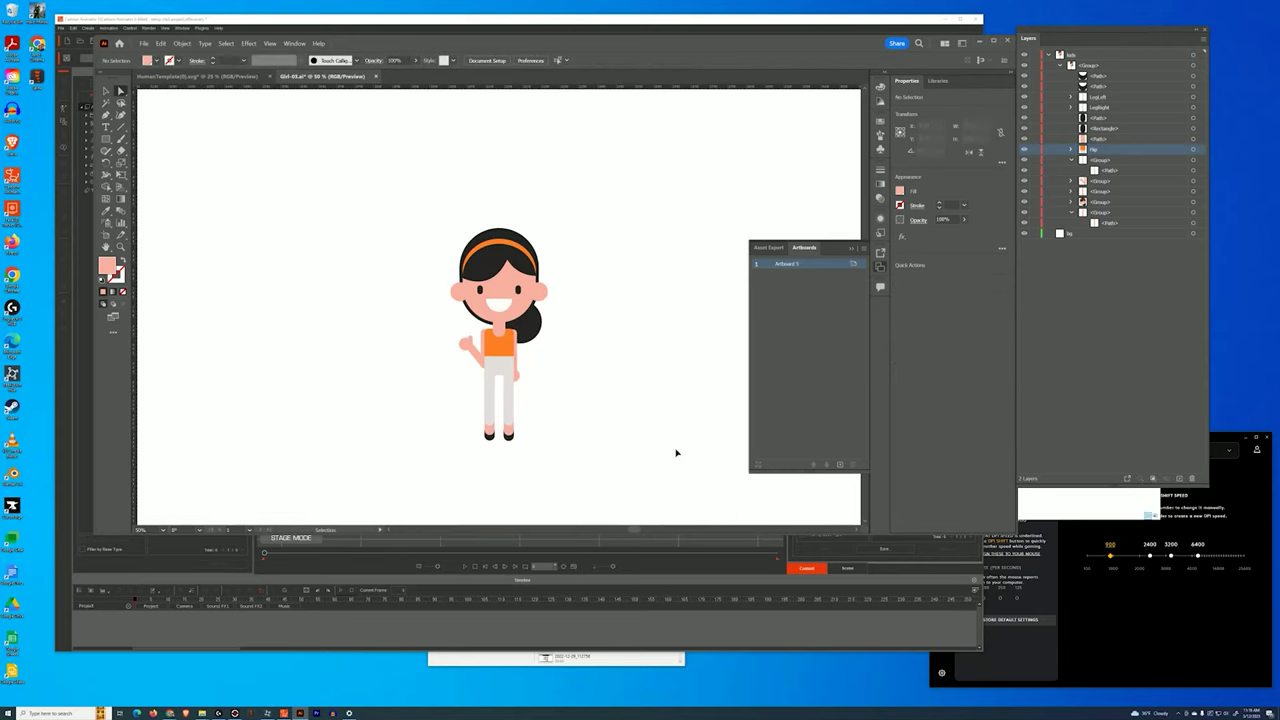
# Narrow the neck symmetrically to about 27 px wide.
pyautogui.hotkey('ctrl', '+')
pyautogui.hotkey('ctrl', '+')
pyautogui.hotkey('ctrl', '+')
pyautogui.hotkey('ctrl', '+')
pyautogui.click(520, 403)
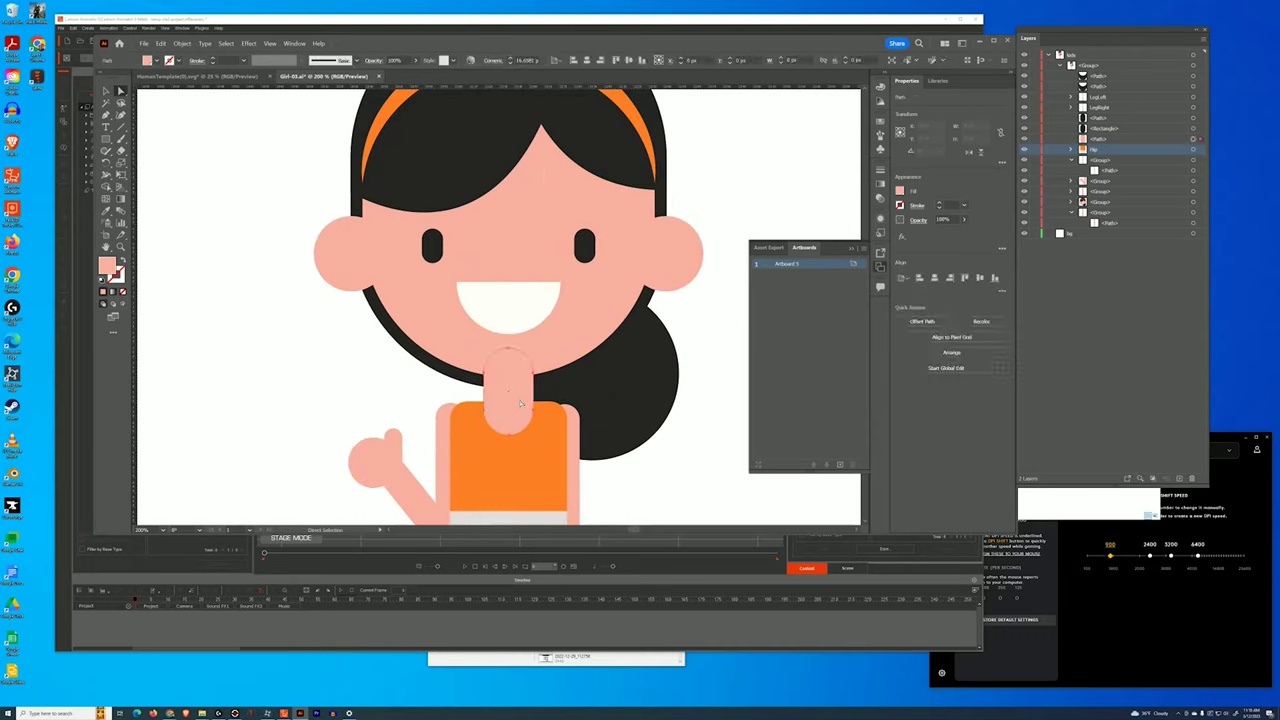
pyautogui.press('v')
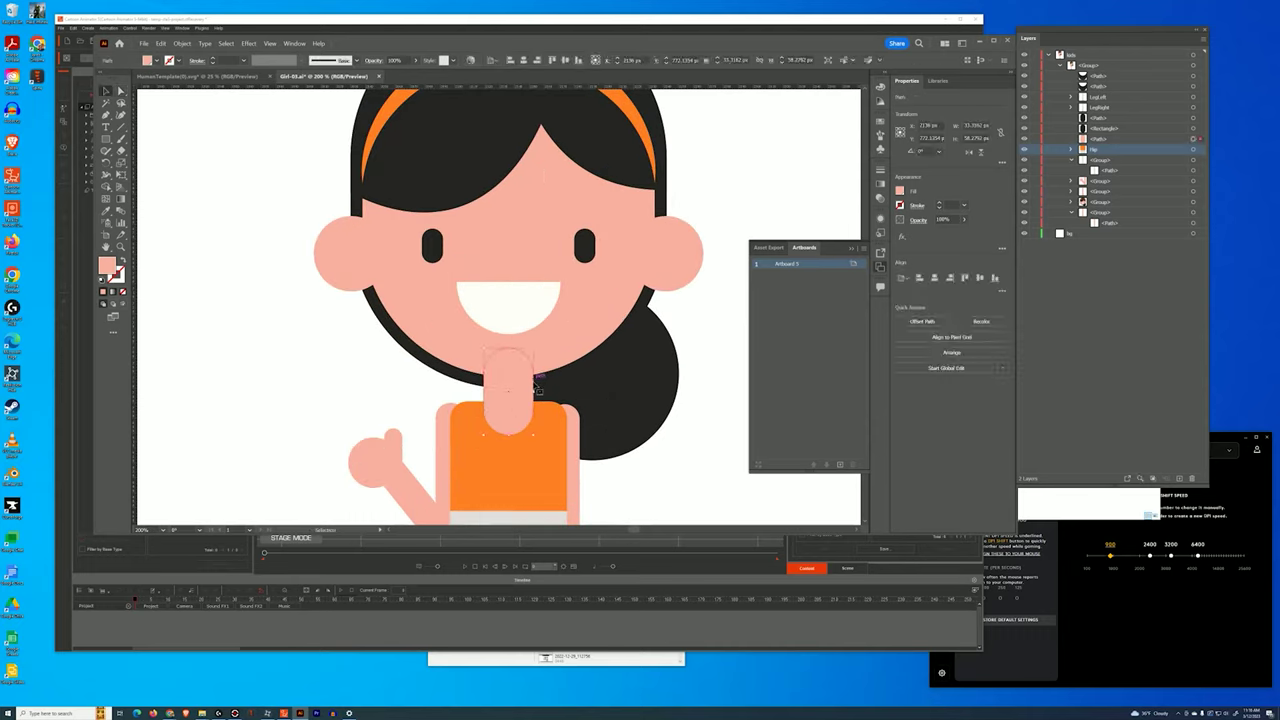
pyautogui.moveTo(537, 388); pyautogui.dragTo(530, 392)
pyautogui.press('a')
pyautogui.click(677, 451)
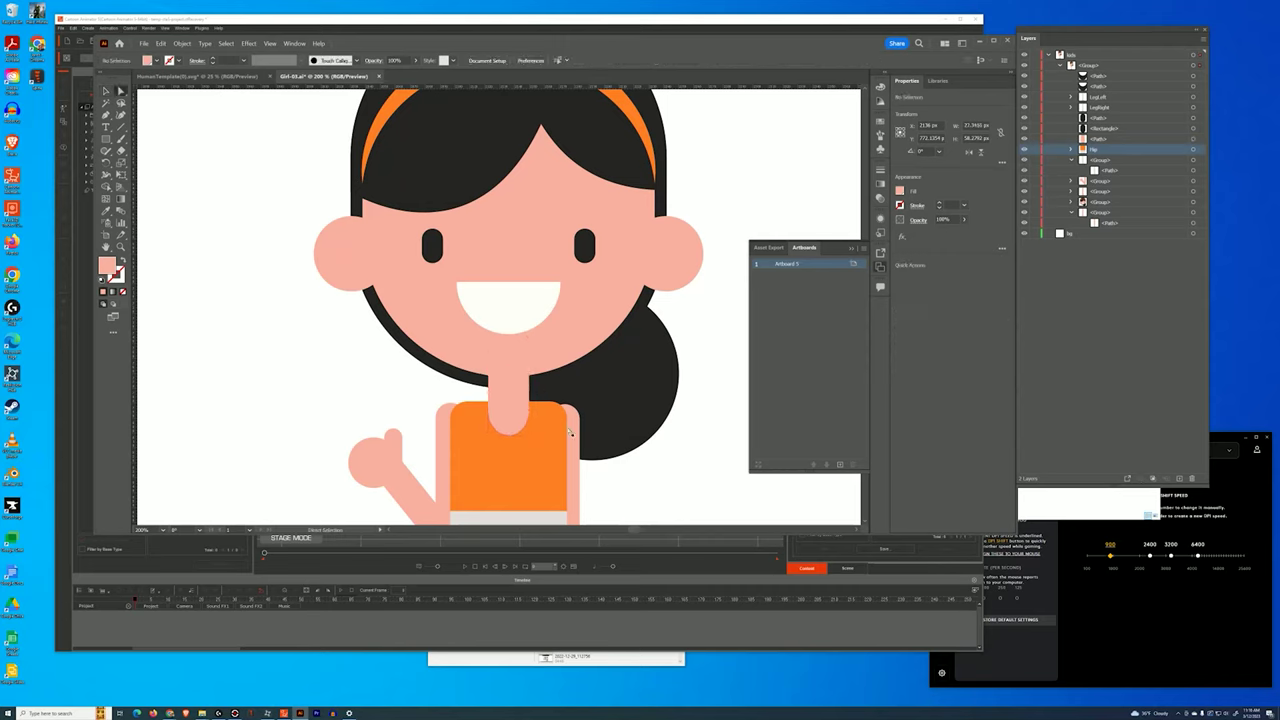
# Select the head group with the back hair and ponytail shapes and scale them down together to about 239 px wide.
pyautogui.moveTo(672, 498)
pyautogui.mouseDown()
pyautogui.moveTo(640, 363)
pyautogui.moveTo(678, 477)
pyautogui.mouseUp()
pyautogui.hotkey('ctrl', '-')
pyautogui.hotkey('ctrl', '-')
pyautogui.hotkey('ctrl', '-')
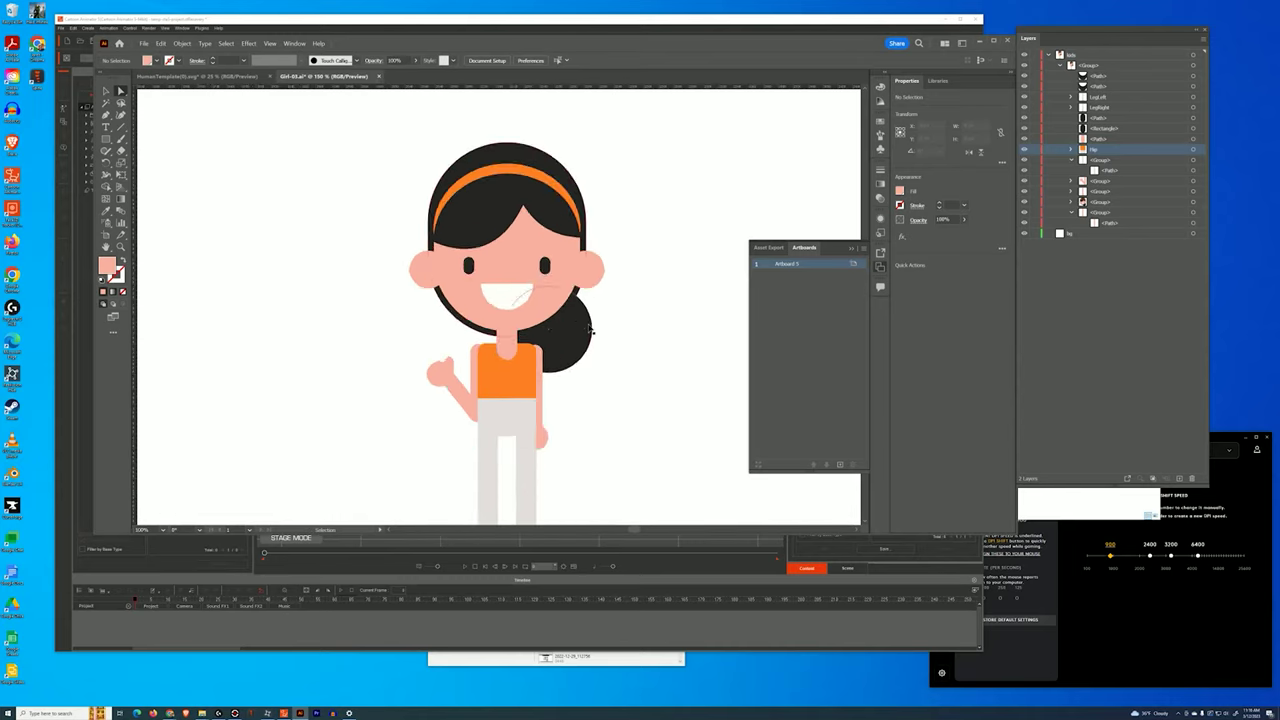
pyautogui.moveTo(591, 192); pyautogui.dragTo(397, 318)
pyautogui.click(622, 246)
pyautogui.moveTo(618, 178); pyautogui.dragTo(410, 313)
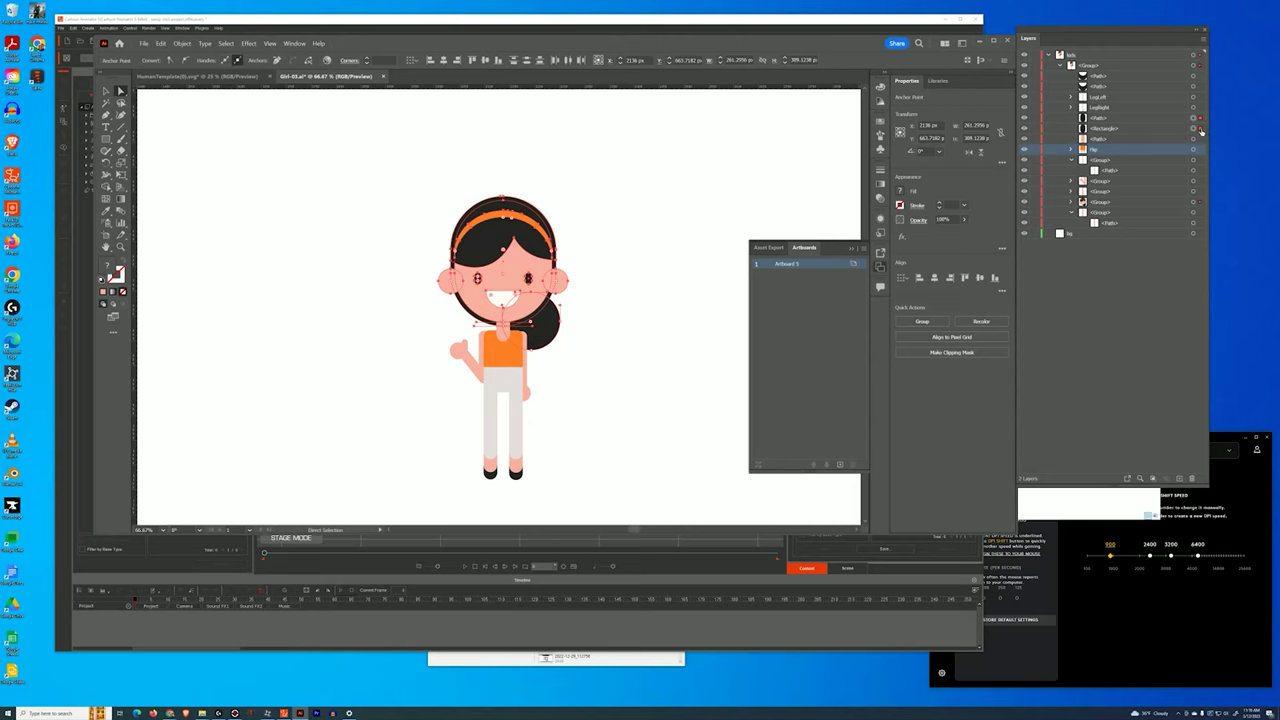
pyautogui.click(1195, 203)
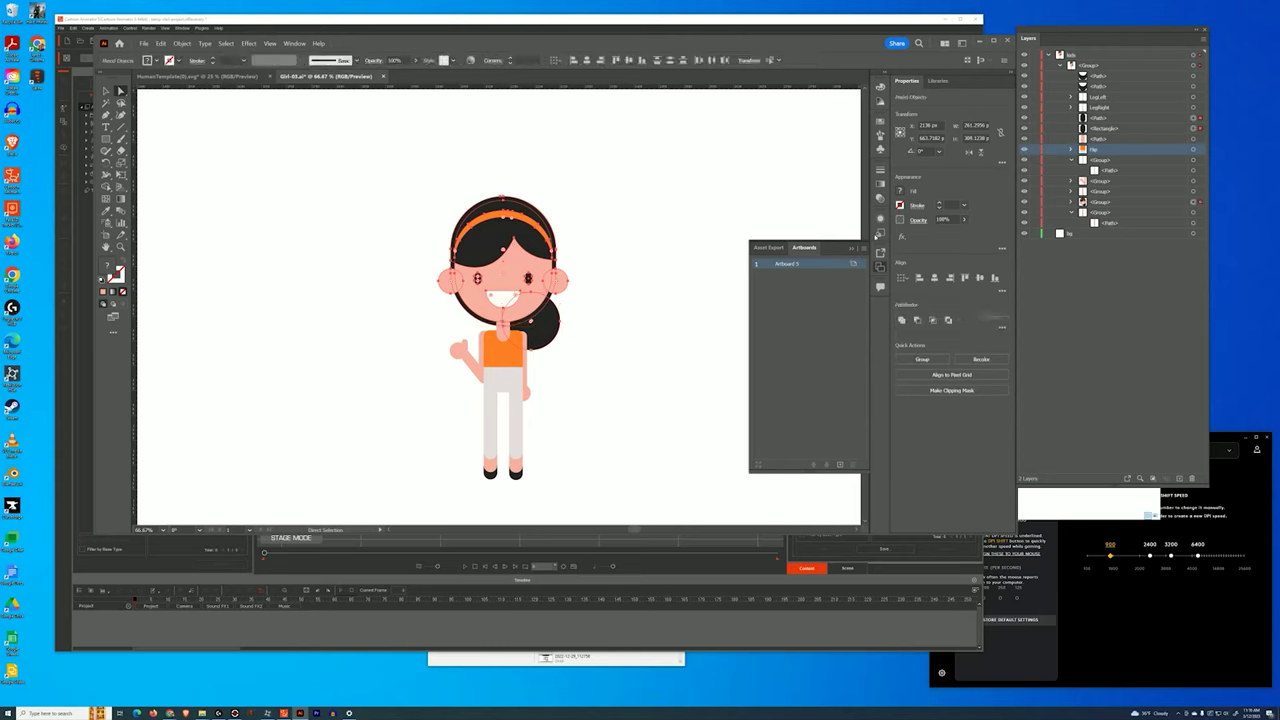
pyautogui.press('v')
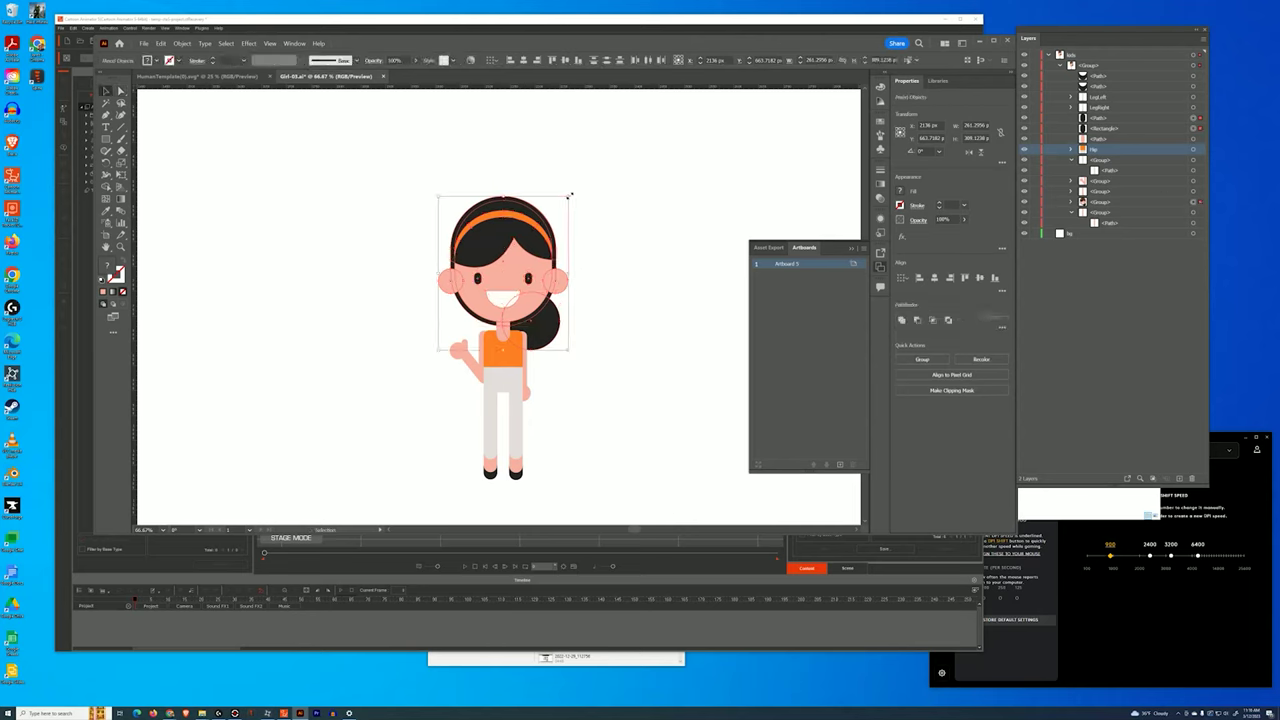
pyautogui.click(564, 201)
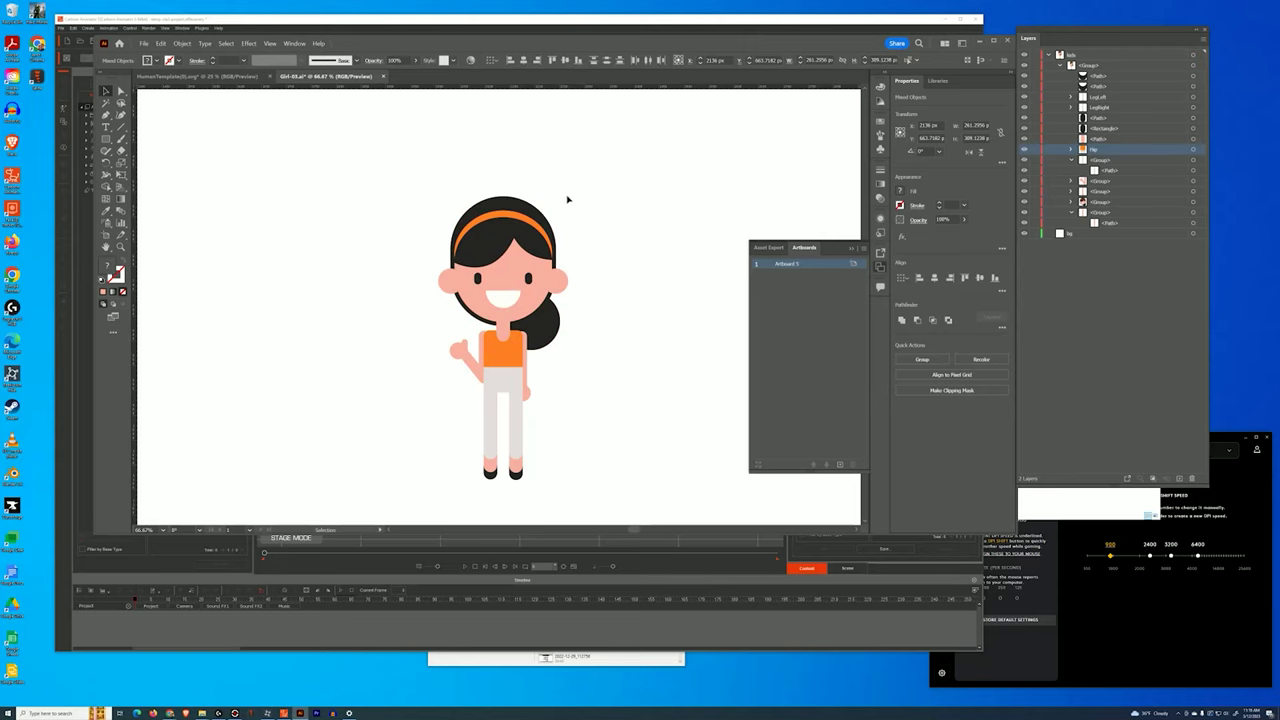
pyautogui.click(1195, 203)
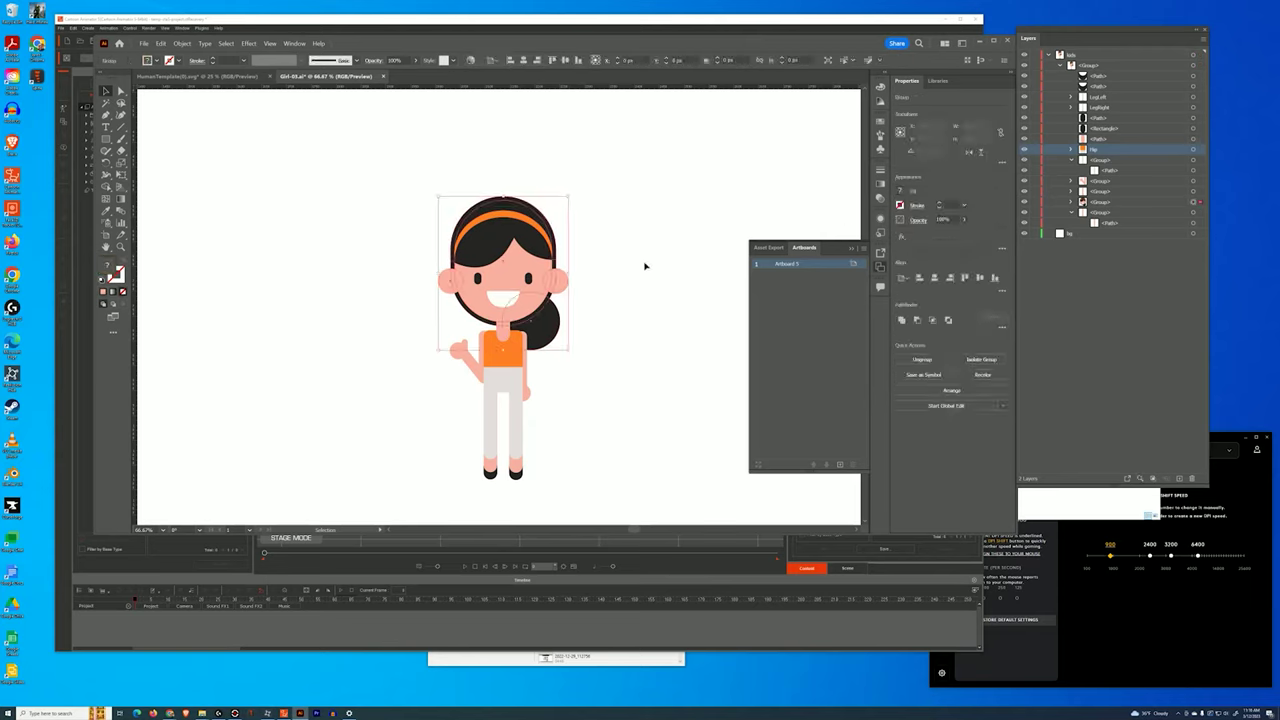
pyautogui.keyDown('shift'); pyautogui.click(1193, 117); pyautogui.keyUp('shift')
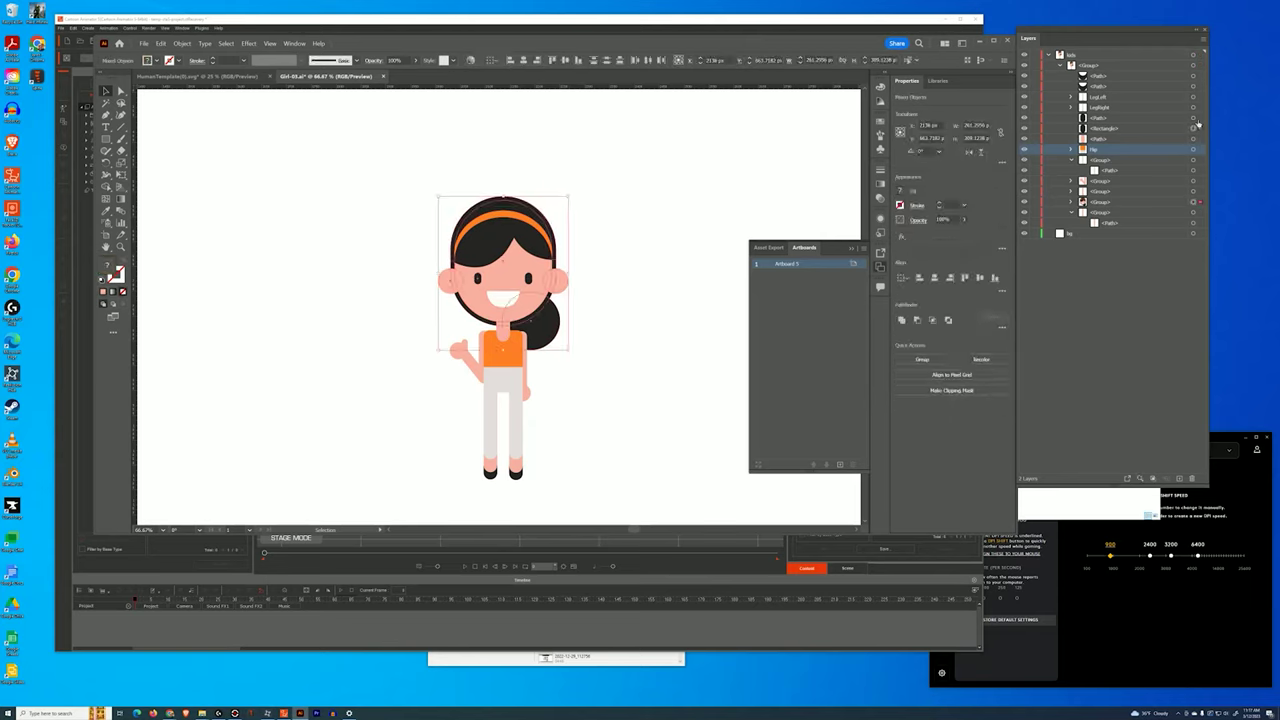
pyautogui.moveTo(567, 198); pyautogui.dragTo(562, 201)
# Lower the head and hair by a net 10 px over the neck and deselect them.
pyautogui.hotkey('shift', 'Down')
pyautogui.hotkey('shift', 'Down')
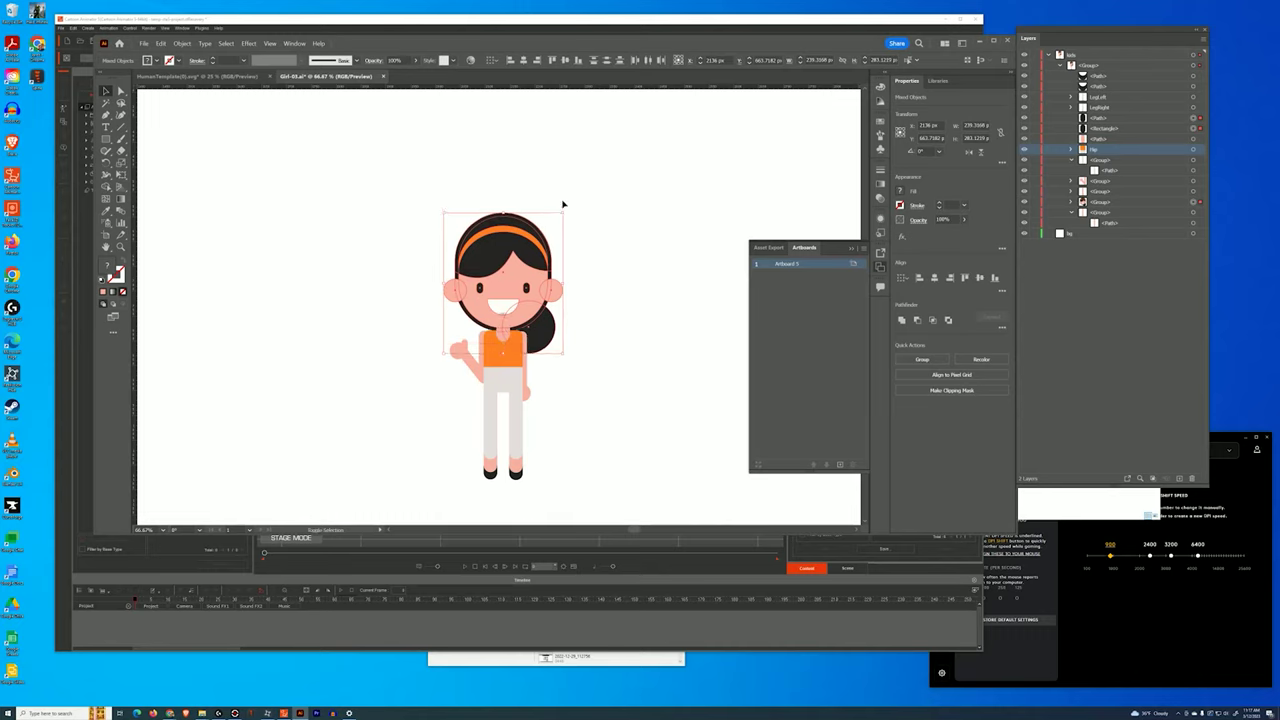
pyautogui.press('Up')
pyautogui.press('Up')
pyautogui.press('Up')
pyautogui.press('Up')
pyautogui.press('Up')
pyautogui.press('Up')
pyautogui.press('Up')
pyautogui.press('Up')
pyautogui.press('Up')
pyautogui.press('Up')
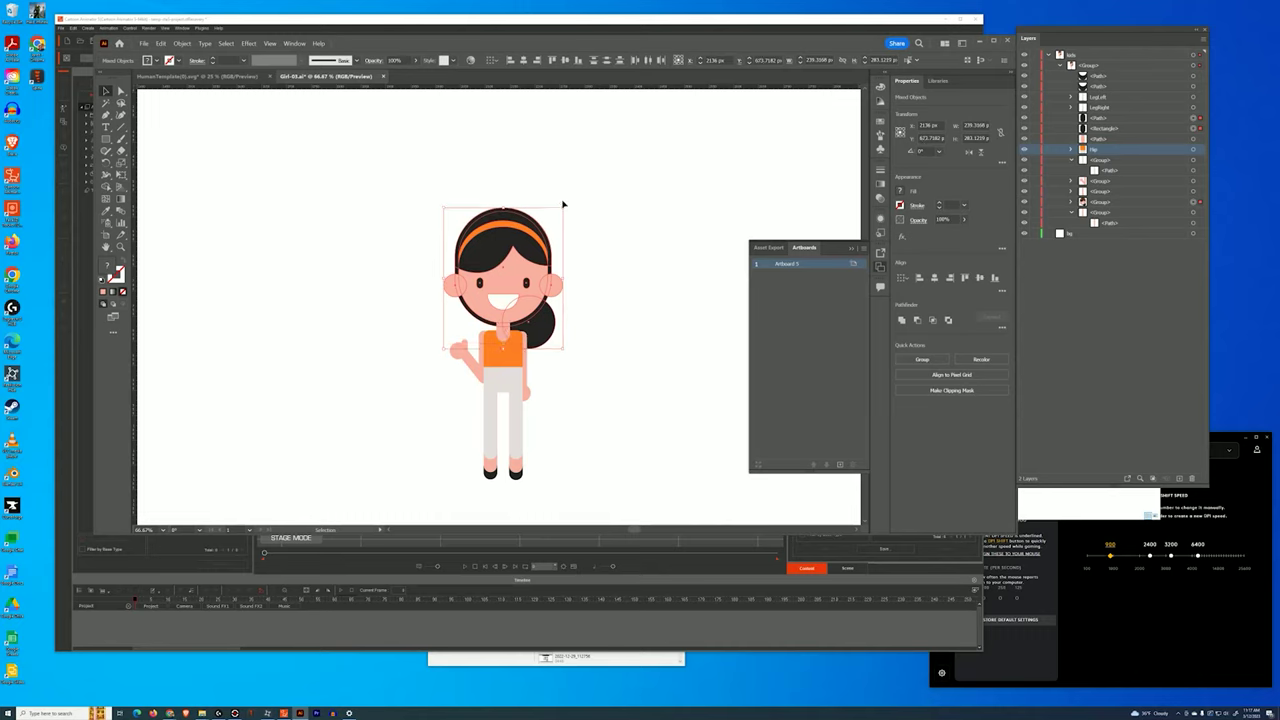
pyautogui.press('a')
pyautogui.click(589, 251)
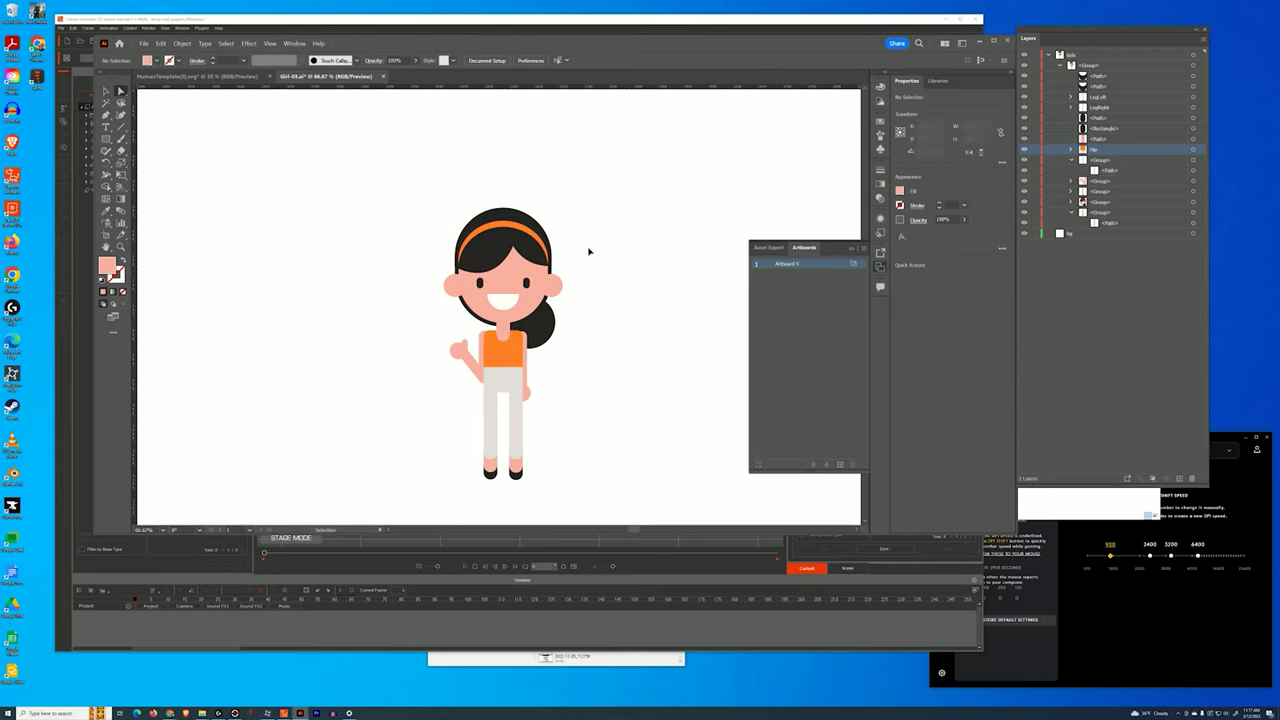
# Lower the neck's rounded upper end slightly.
pyautogui.hotkey('ctrl', '+')
pyautogui.hotkey('ctrl', '+')
pyautogui.hotkey('ctrl', '+')
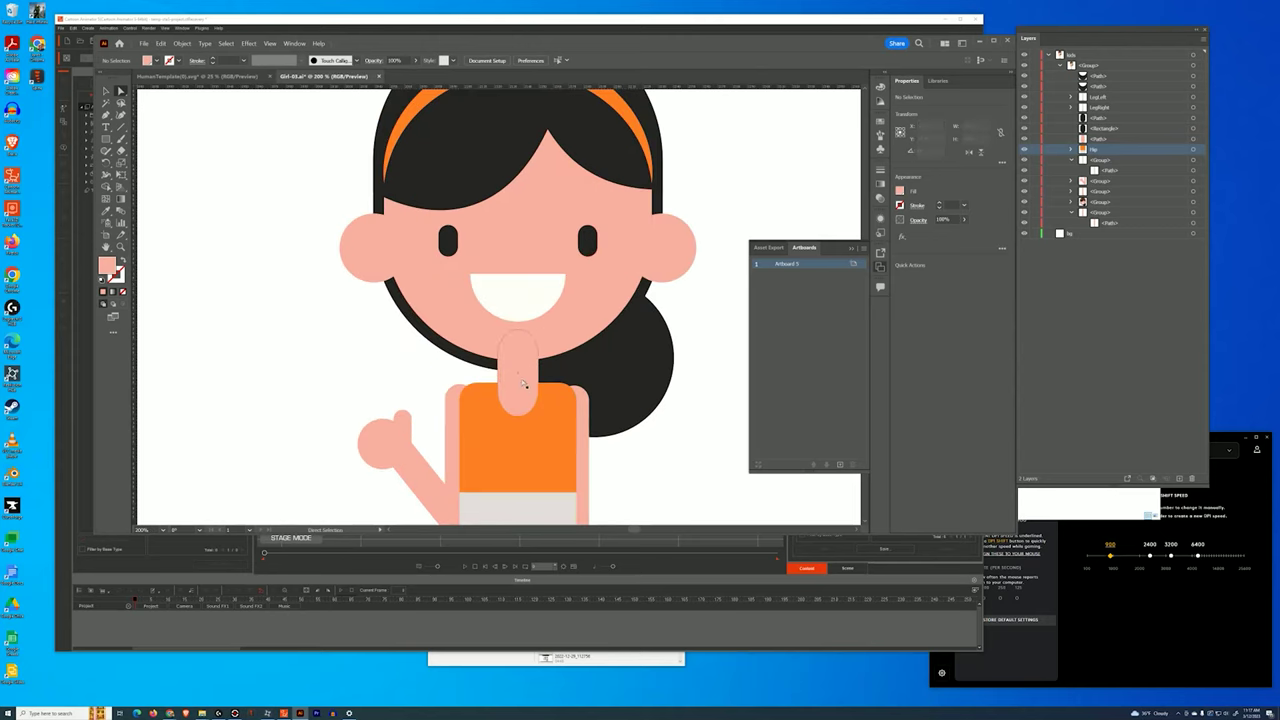
pyautogui.click(520, 331)
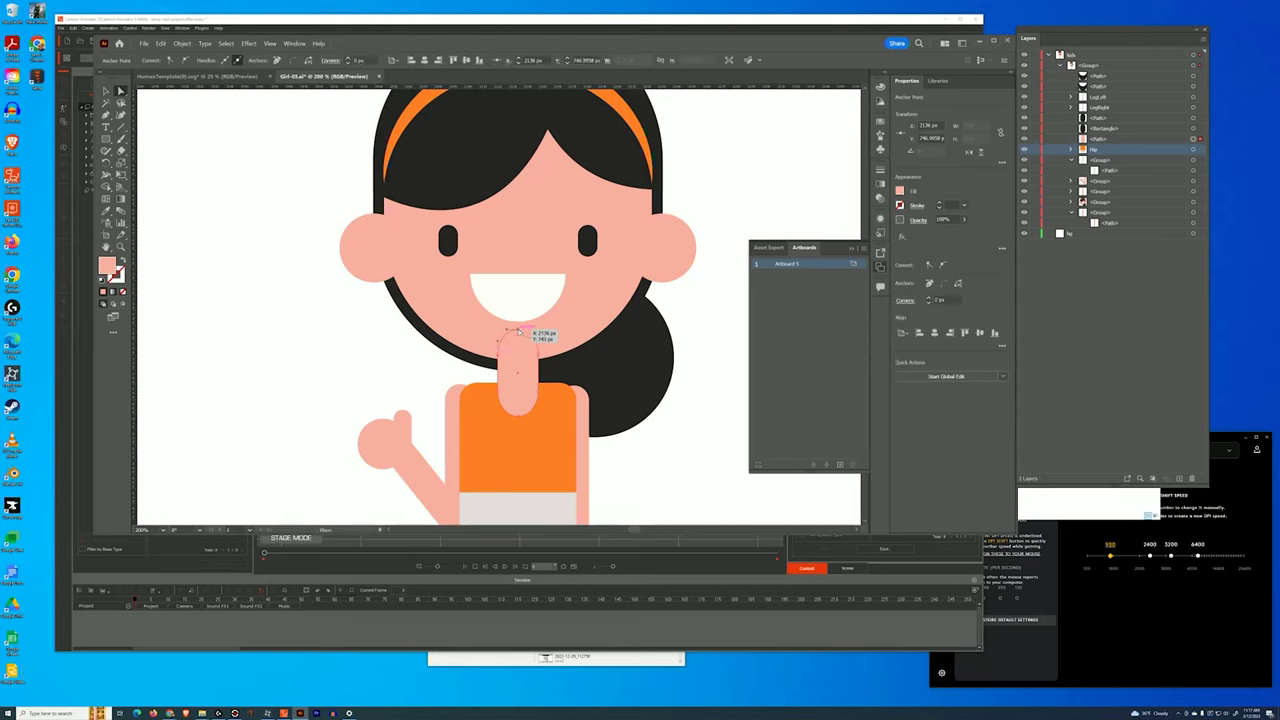
pyautogui.press('Up')
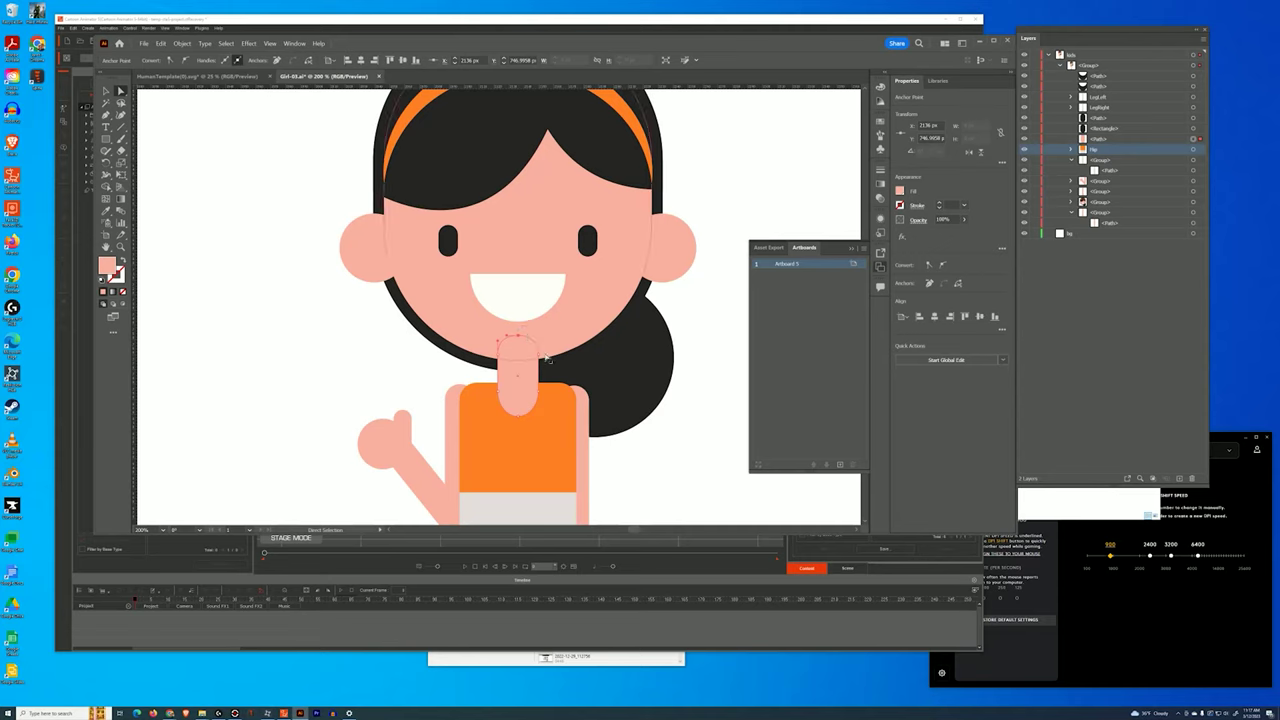
pyautogui.moveTo(538, 353); pyautogui.dragTo(498, 345)
# Raise the neck's lower end together with its side points, keeping it rounded, to make the neck about 45 px tall.
pyautogui.moveTo(519, 418); pyautogui.dragTo(519, 420)
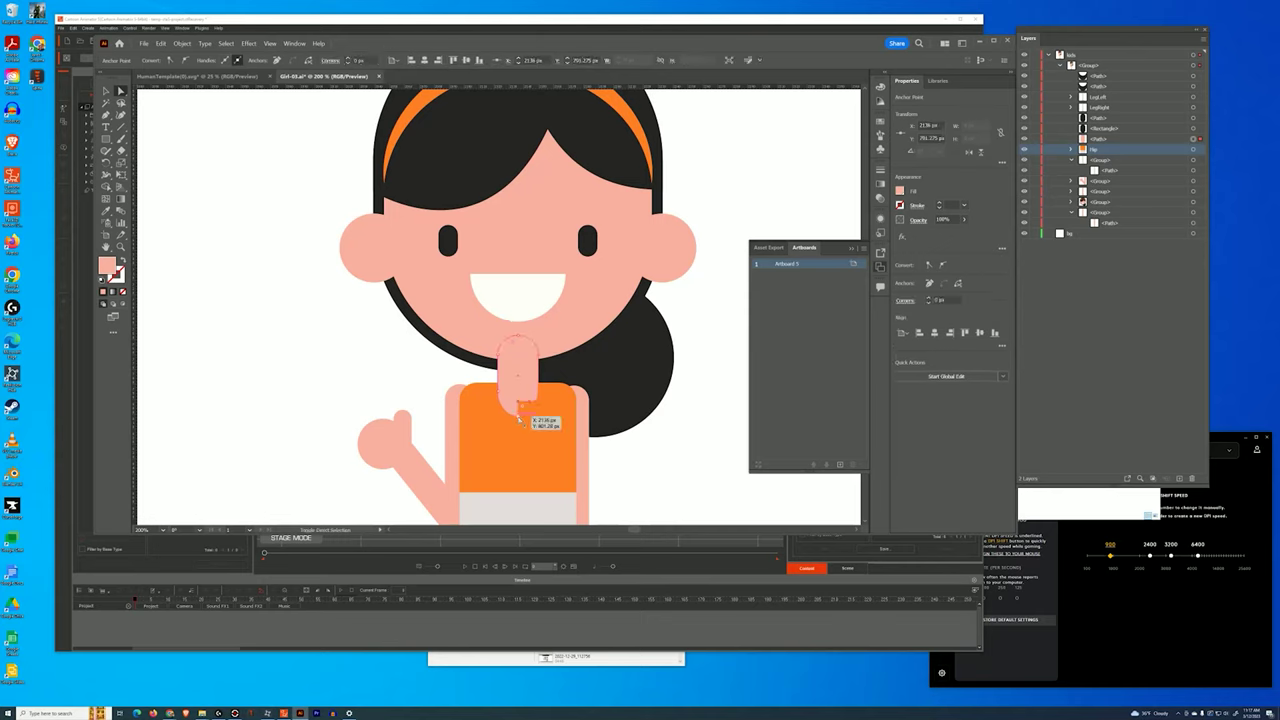
pyautogui.click(519, 419)
pyautogui.hotkey('shift', 'Up')
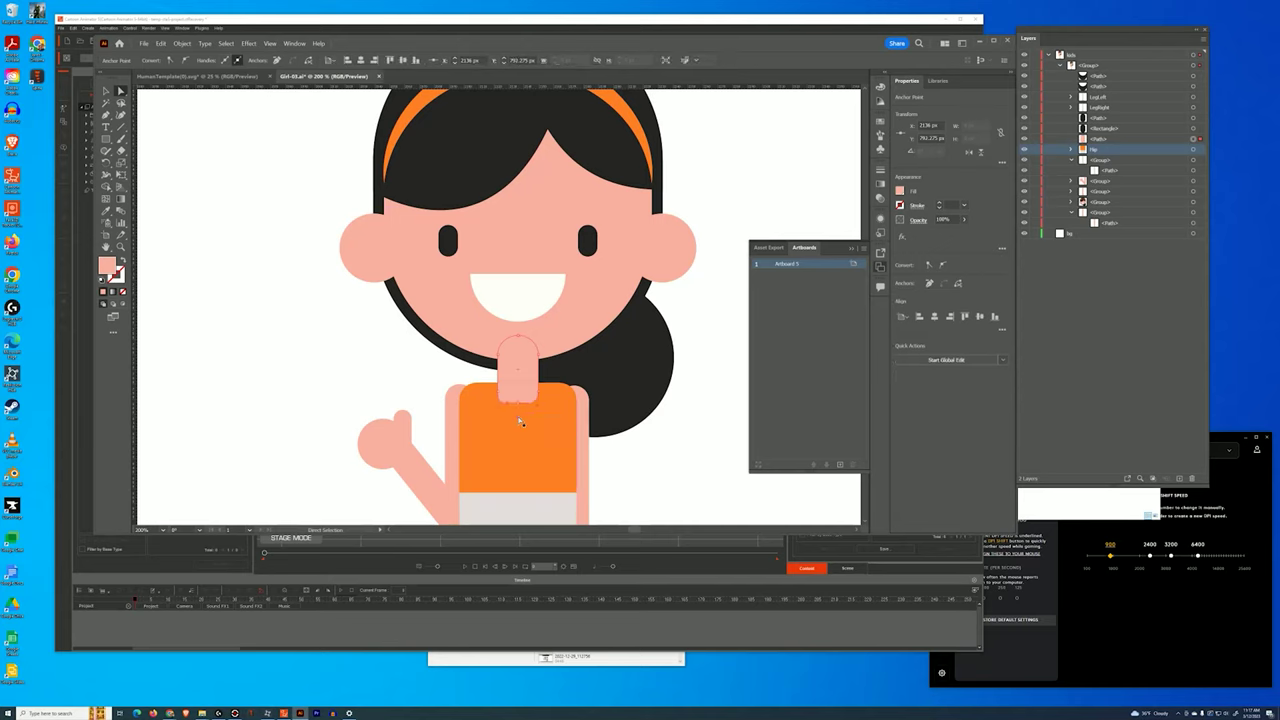
pyautogui.click(499, 393)
pyautogui.keyDown('shift'); pyautogui.click(539, 394); pyautogui.keyUp('shift')
pyautogui.hotkey('shift', 'Up')
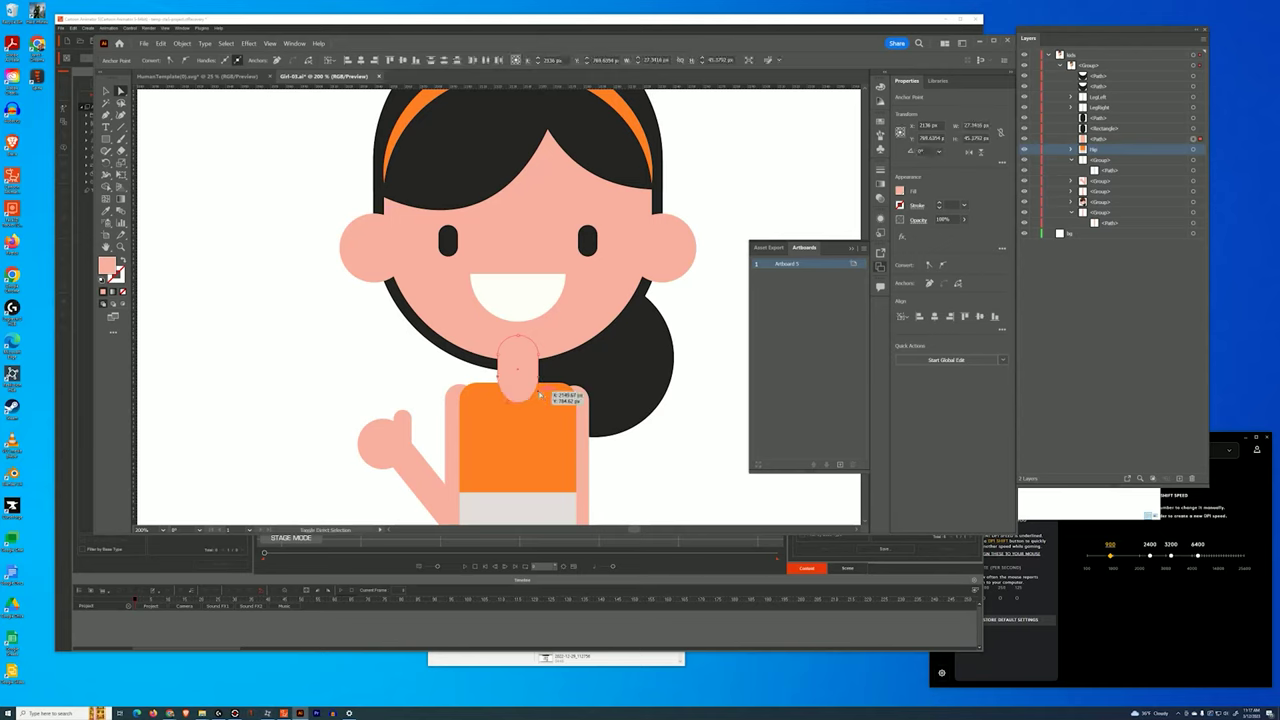
pyautogui.moveTo(540, 396); pyautogui.dragTo(541, 397)
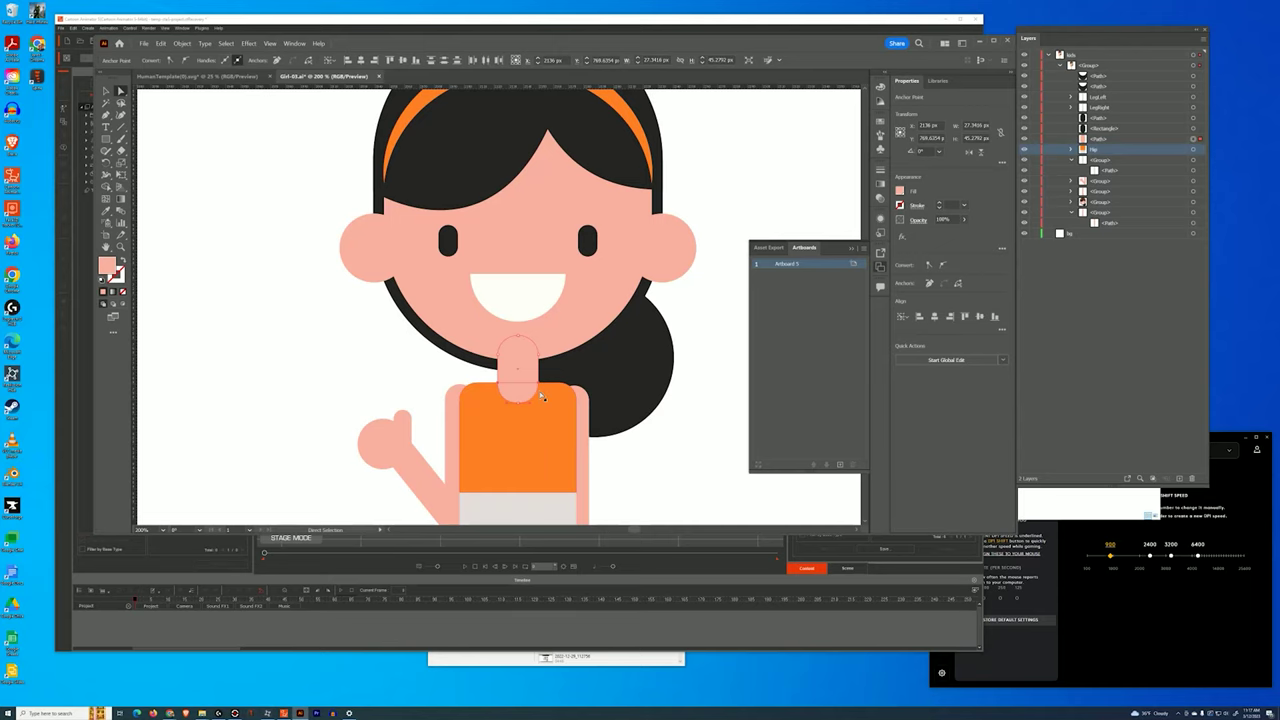
# Increase the rounding of the orange top's two upper corners.
pyautogui.click(661, 456)
pyautogui.moveTo(654, 451); pyautogui.dragTo(651, 326)
pyautogui.click(585, 276)
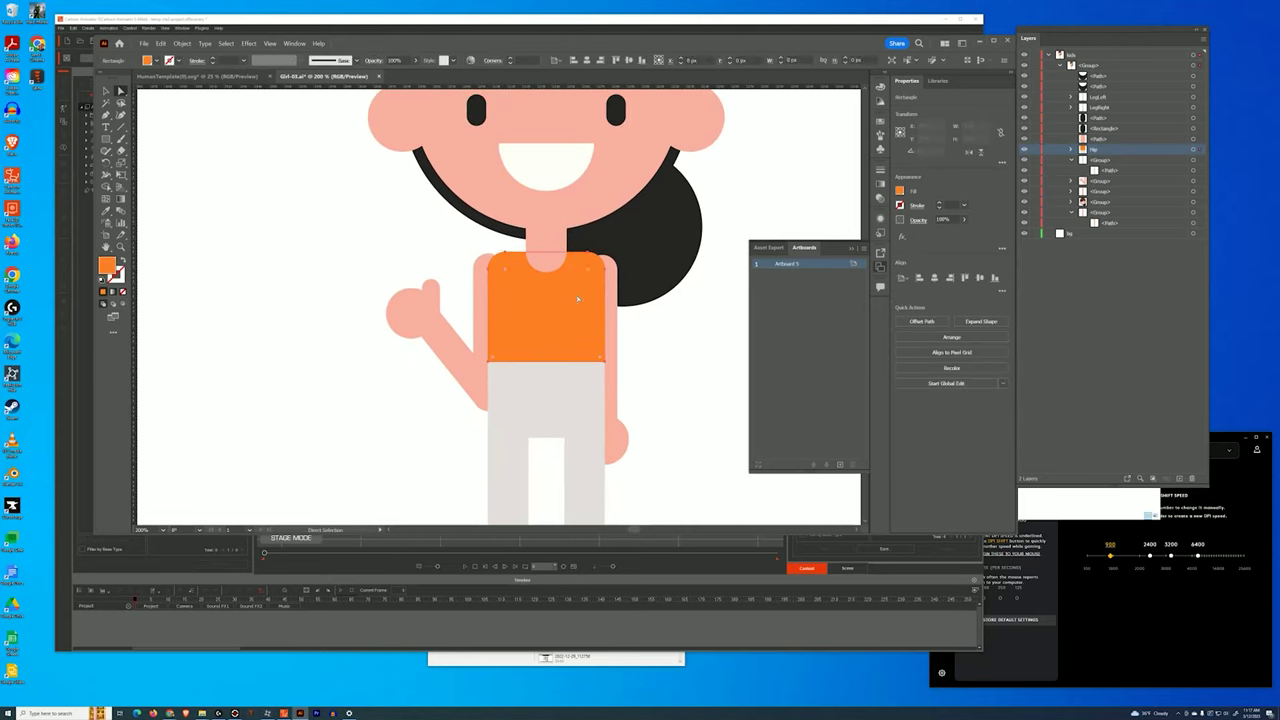
pyautogui.click(603, 259)
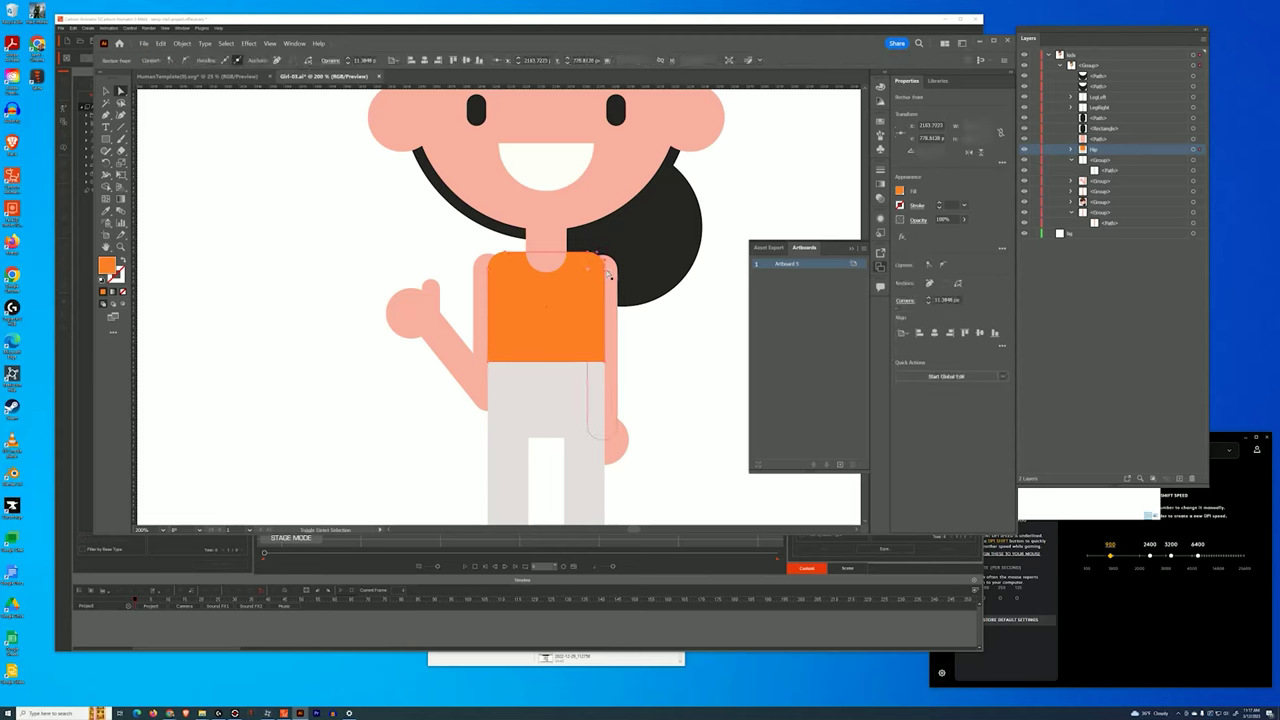
pyautogui.keyDown('shift'); pyautogui.click(507, 256); pyautogui.keyUp('shift')
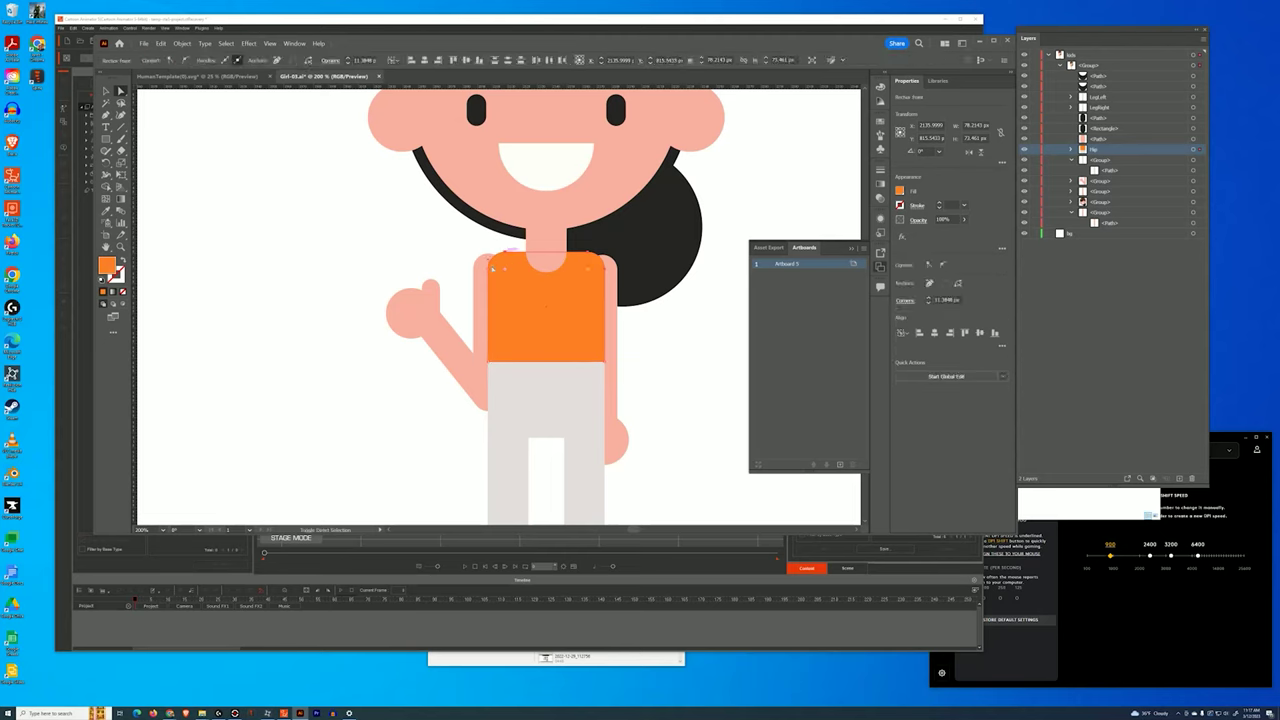
pyautogui.moveTo(504, 269); pyautogui.dragTo(578, 297)
pyautogui.moveTo(575, 298); pyautogui.dragTo(505, 285)
# Delete the bent arm together with its hand and thumb.
pyautogui.click(478, 322)
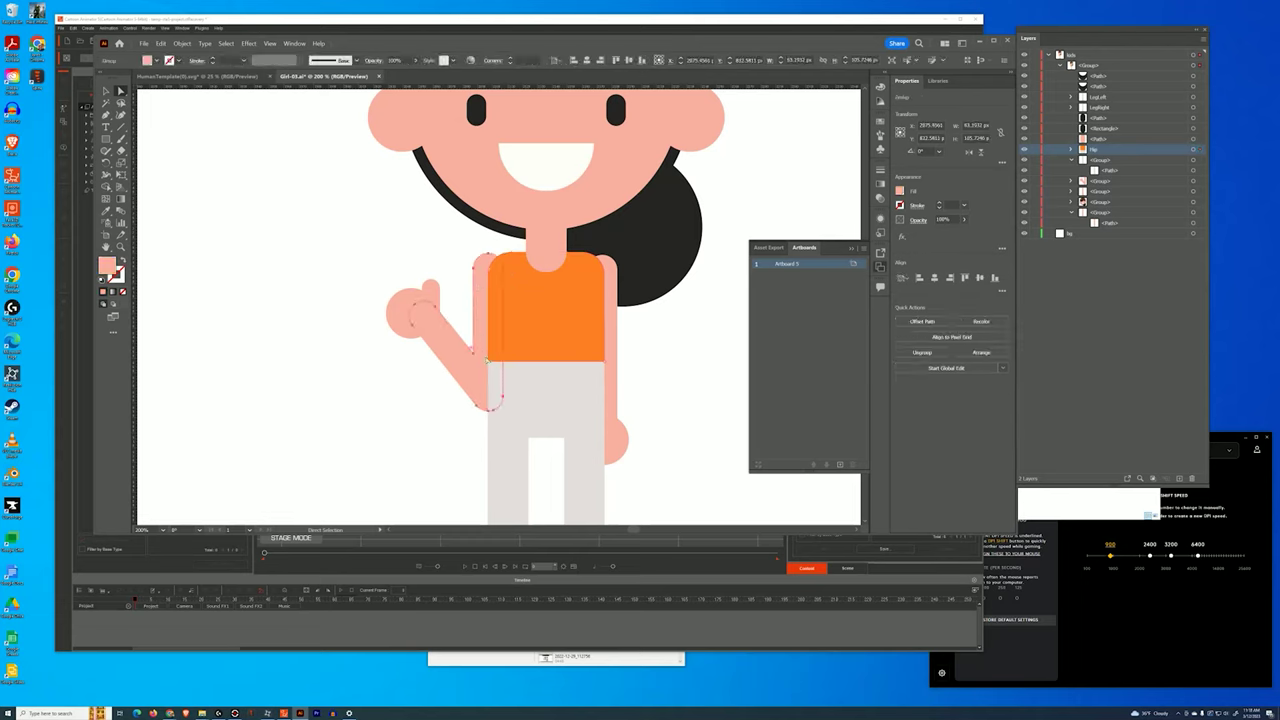
pyautogui.press('Delete')
pyautogui.click(421, 312)
pyautogui.press('Delete')
pyautogui.click(434, 298)
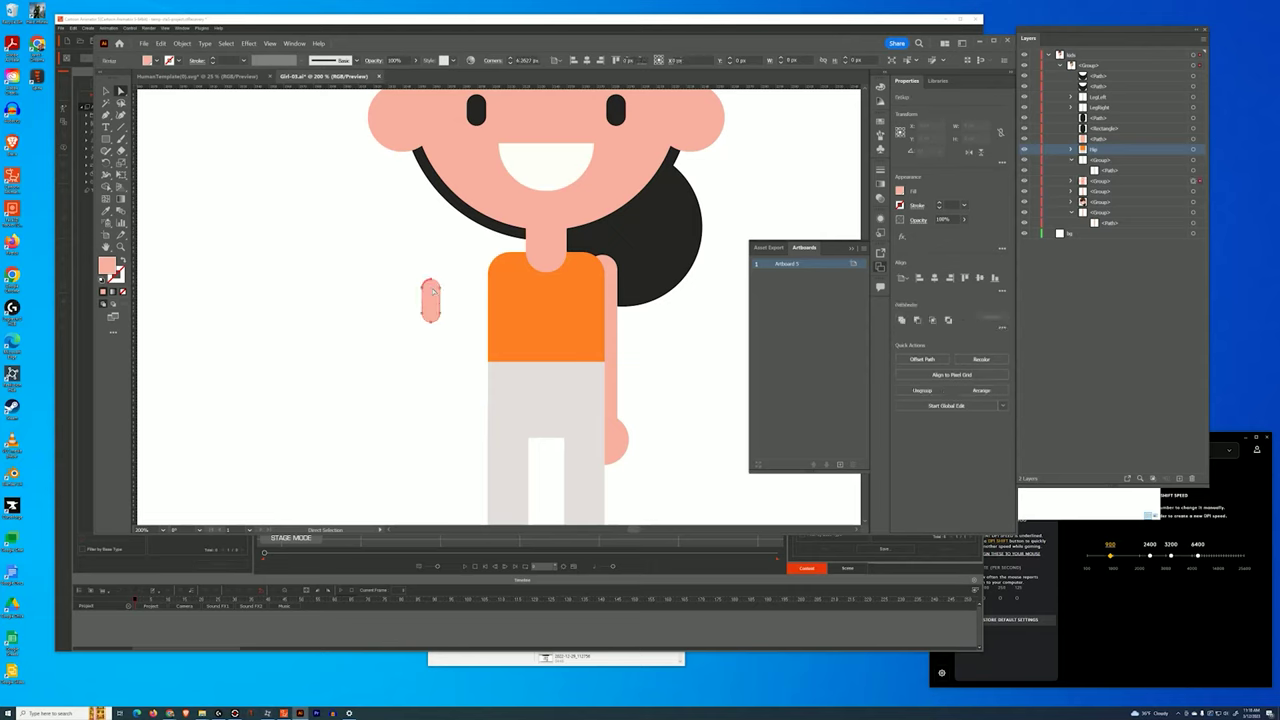
pyautogui.press('Delete')
# Nudge the remaining straight arm about 8 px inward behind the orange top.
pyautogui.click(612, 283)
pyautogui.click(611, 278)
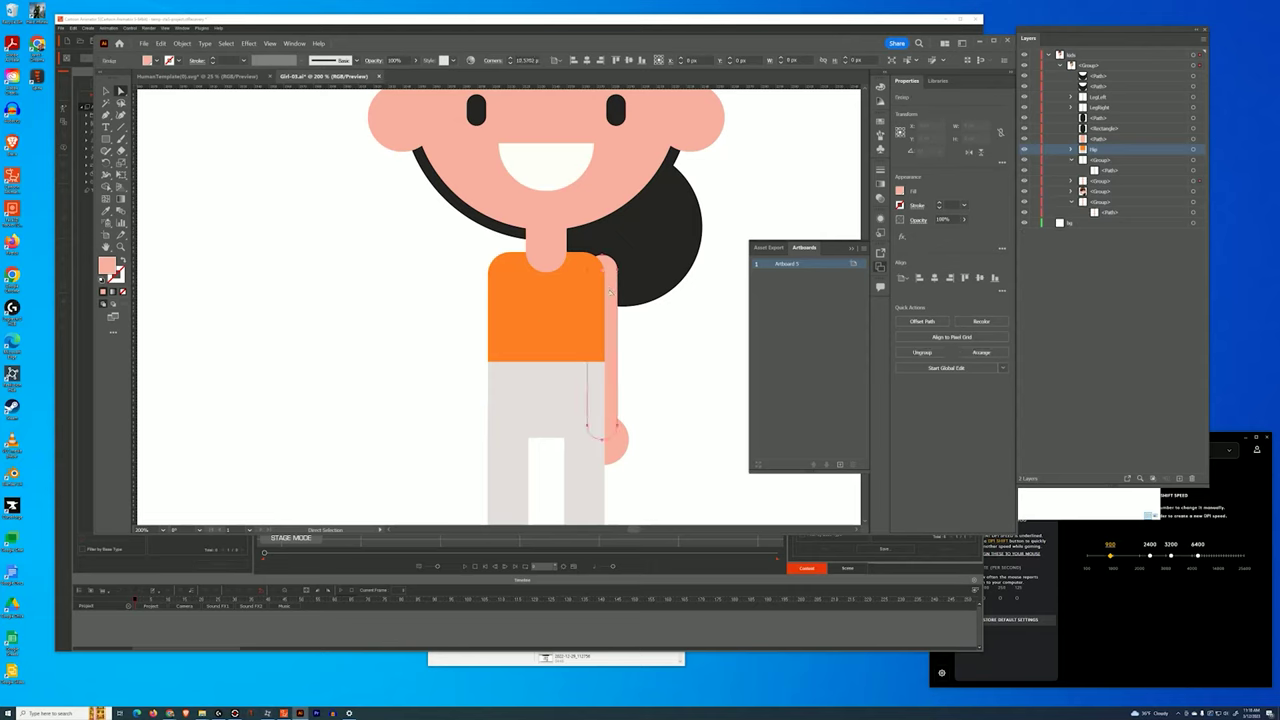
pyautogui.press('v')
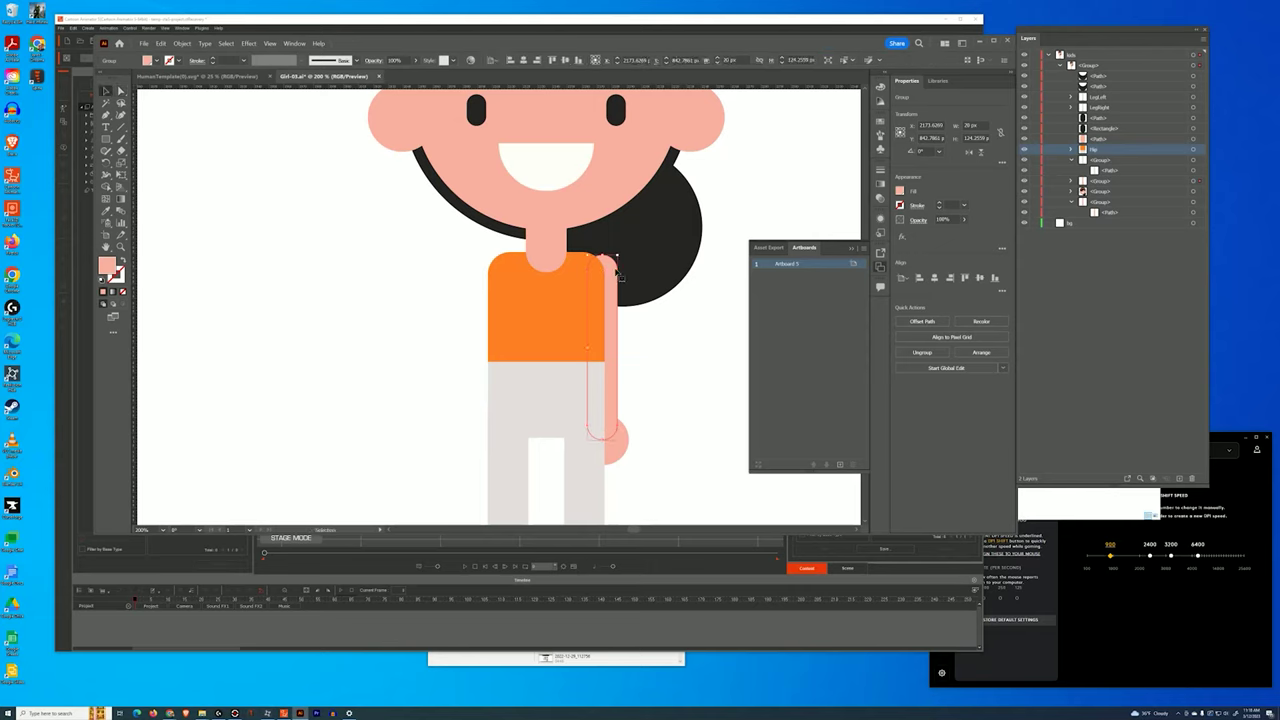
pyautogui.hotkey('shift', 'Left')
pyautogui.hotkey('shift', 'Right')
pyautogui.press('Left')
pyautogui.press('Left')
pyautogui.press('Left')
pyautogui.press('Left')
pyautogui.press('Left')
pyautogui.press('Left')
pyautogui.press('Left')
pyautogui.press('Left')
pyautogui.press('Left')
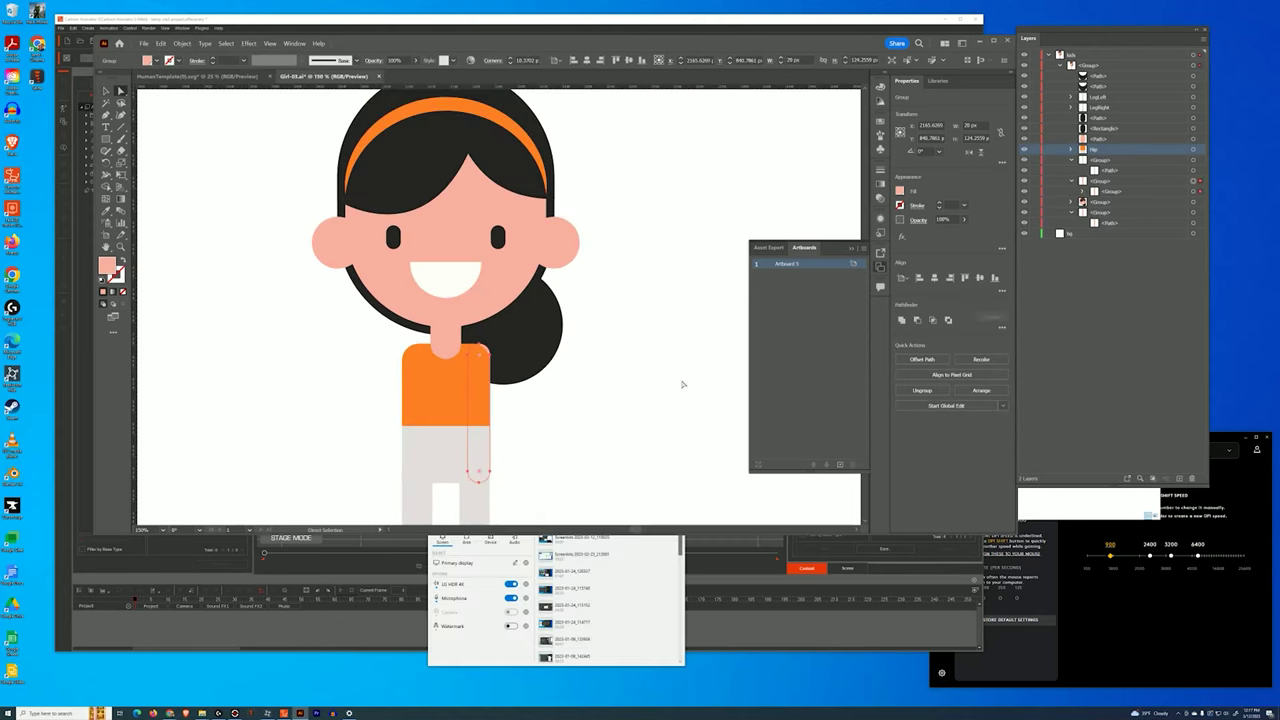
# Move the straight arm 10 px outward so that it extends beyond the orange top's side.
pyautogui.hotkey('ctrl', '-')
pyautogui.hotkey('ctrl', '-')
pyautogui.hotkey('ctrl', '=')
pyautogui.hotkey('ctrl', '=')
pyautogui.hotkey('ctrl', '=')
pyautogui.hotkey('ctrl', '=')
pyautogui.press('space')
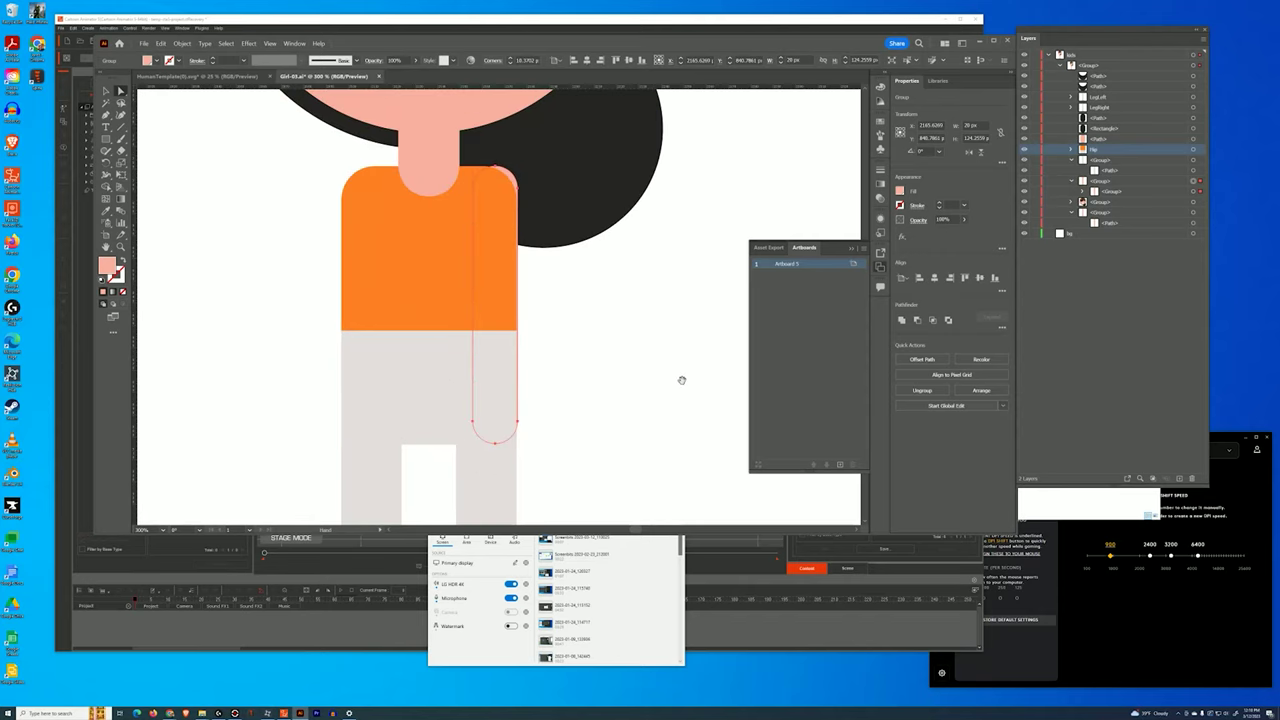
pyautogui.moveTo(611, 320); pyautogui.dragTo(583, 354)
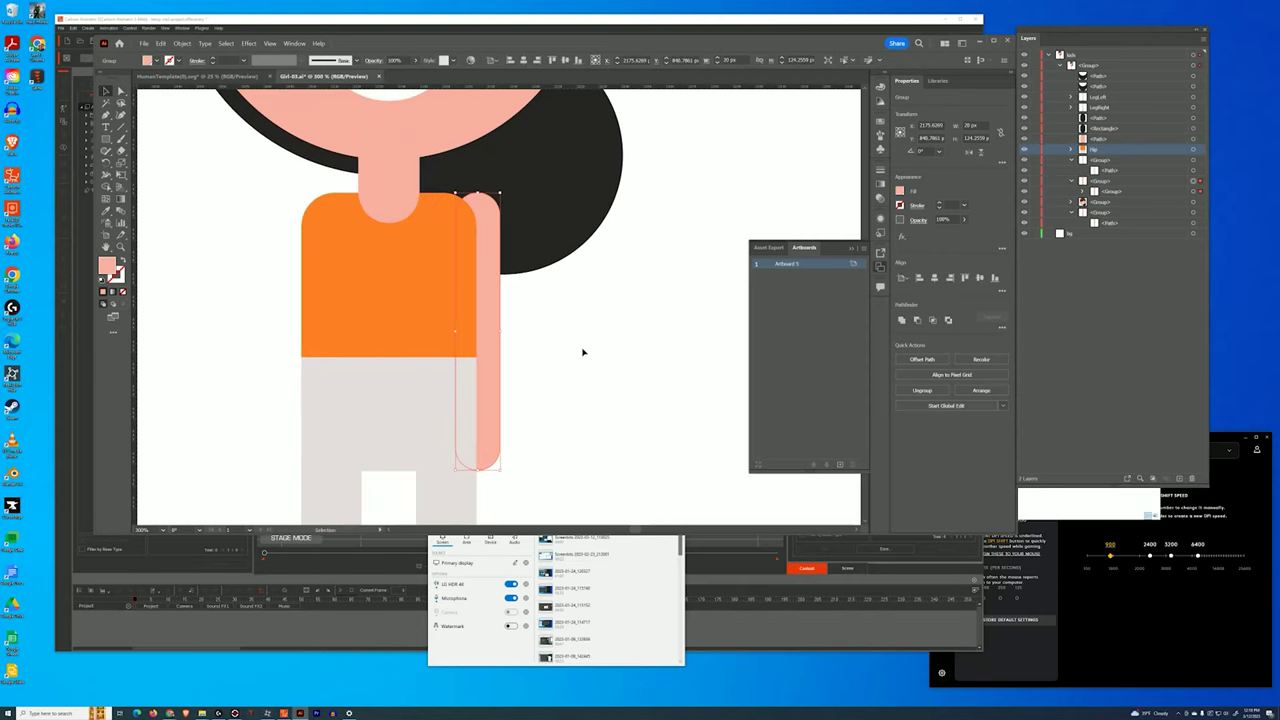
pyautogui.press('a')
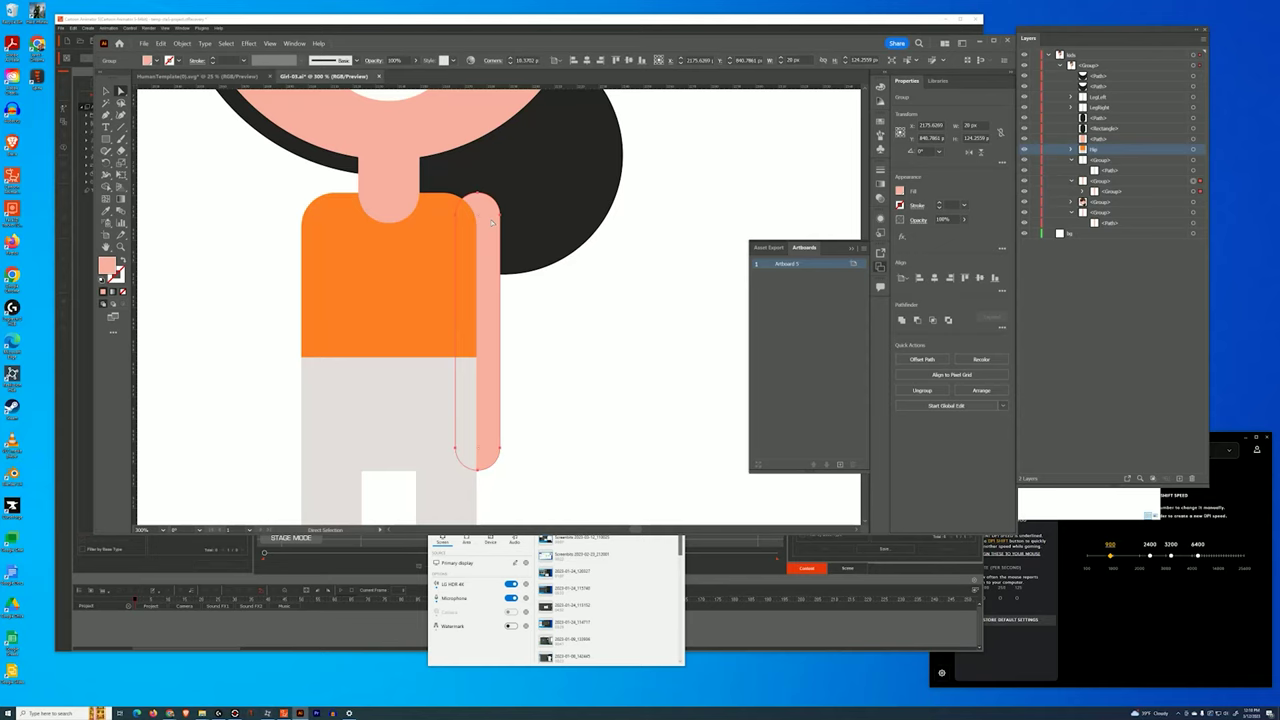
# Add anchor points along the arm's inner edge near the shoulder and pull the shoulder anchor about 11 px inward behind the top.
pyautogui.press('+')
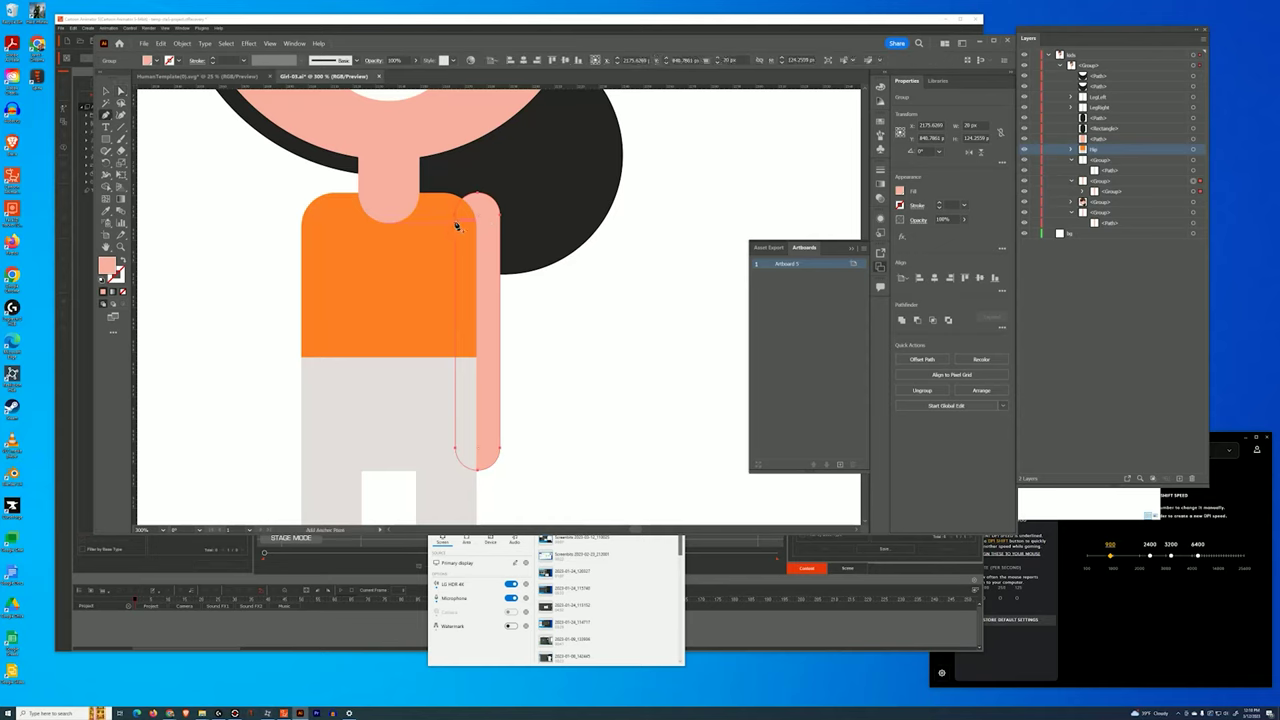
pyautogui.press('a')
pyautogui.press('+')
pyautogui.click(456, 231)
pyautogui.press('a')
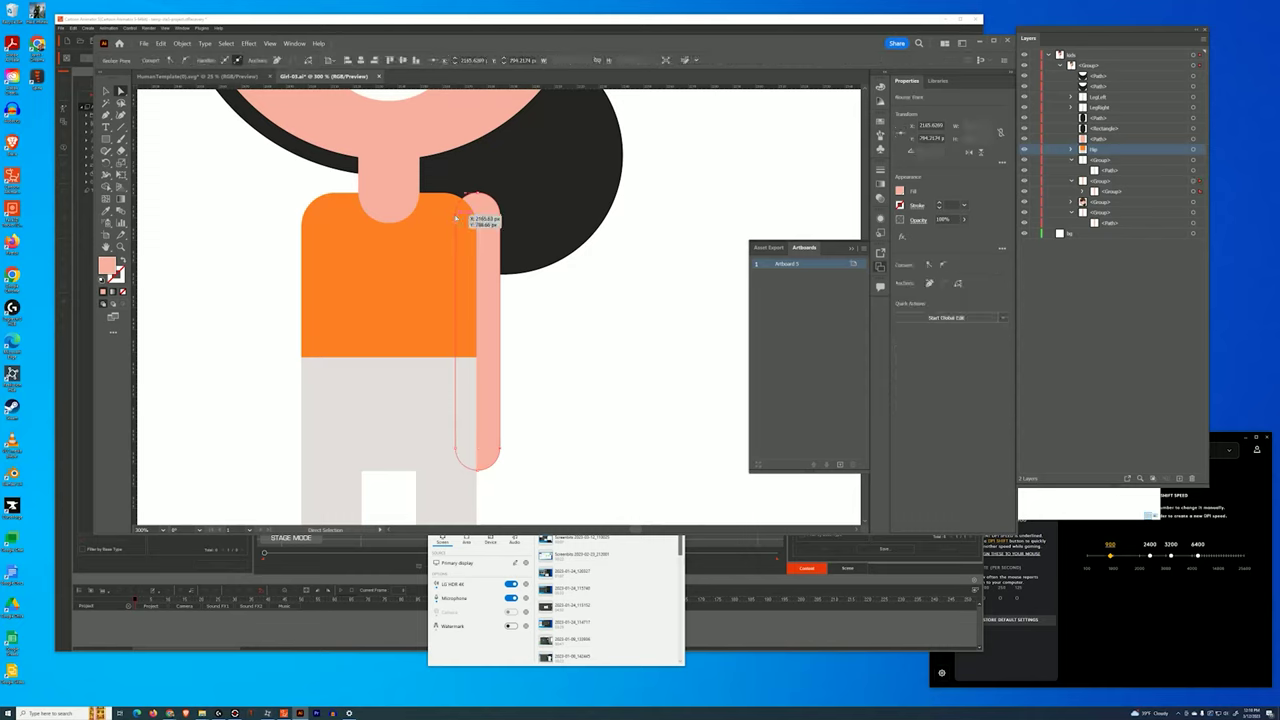
pyautogui.moveTo(456, 218); pyautogui.dragTo(432, 218)
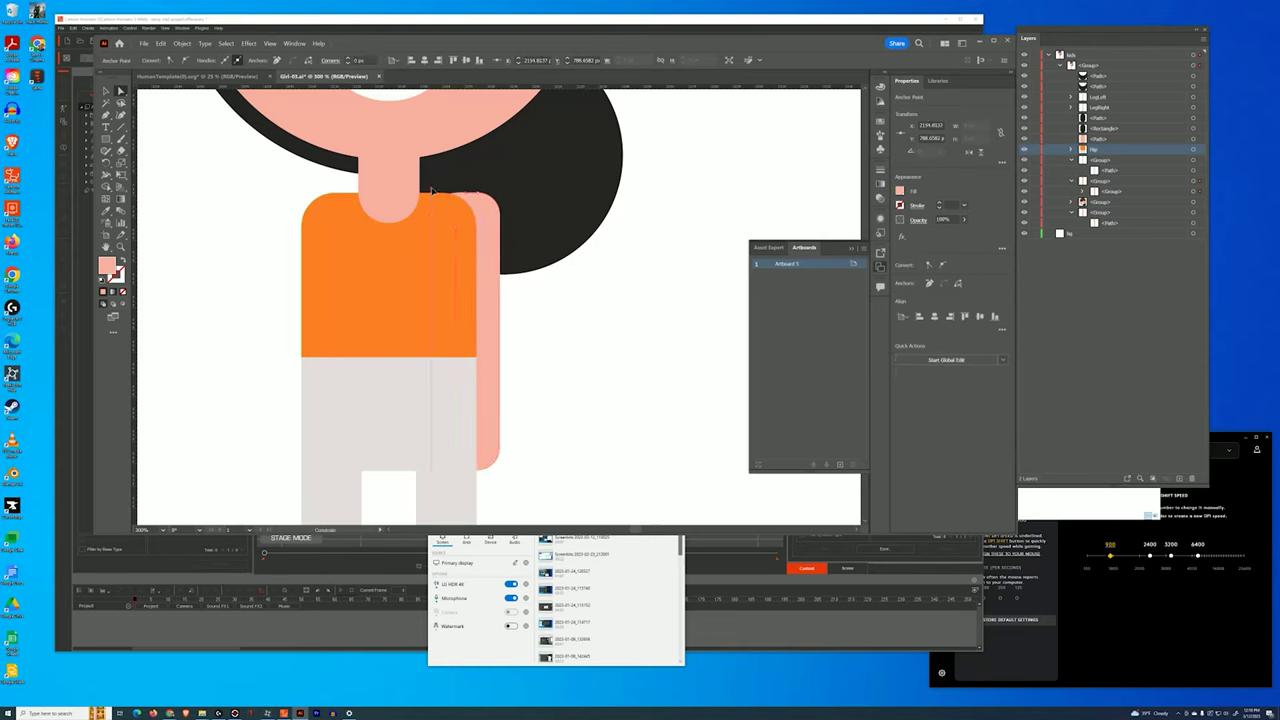
# Round the inner-edge anchor just below the arm's shoulder with a corner radius of about 20 px.
pyautogui.click(454, 196)
pyautogui.click(454, 196)
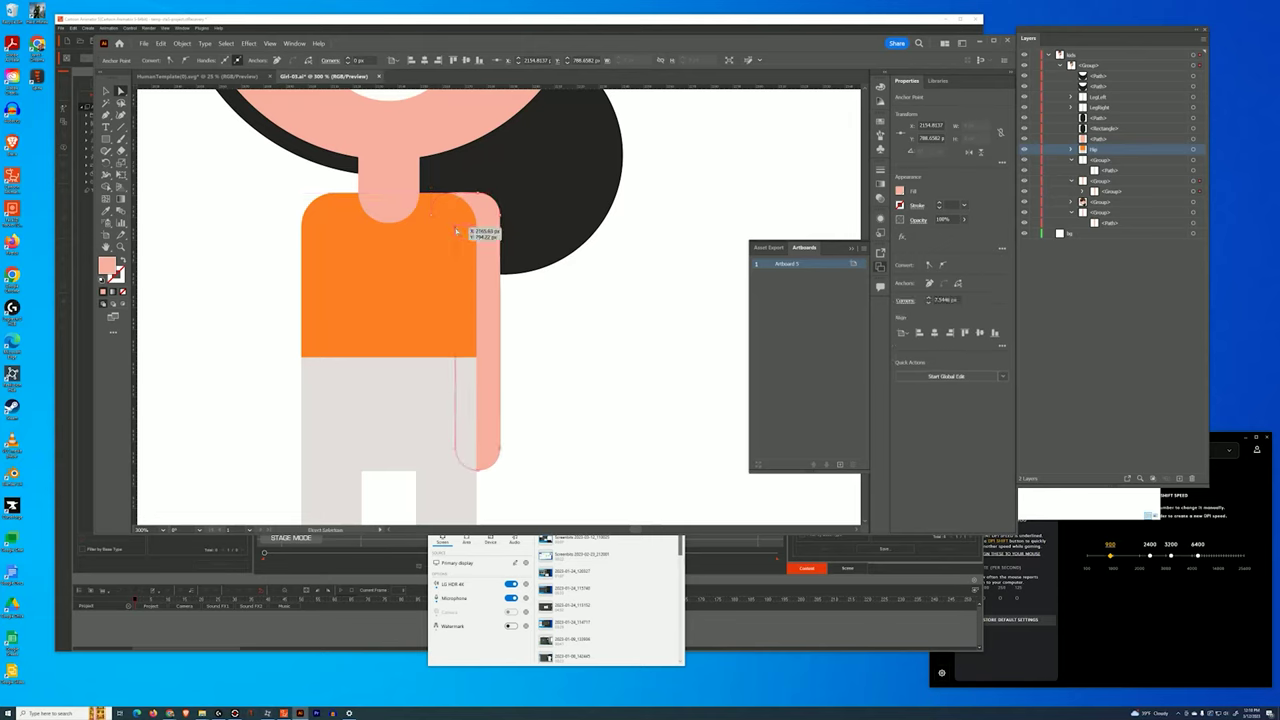
pyautogui.moveTo(452, 234); pyautogui.dragTo(449, 340)
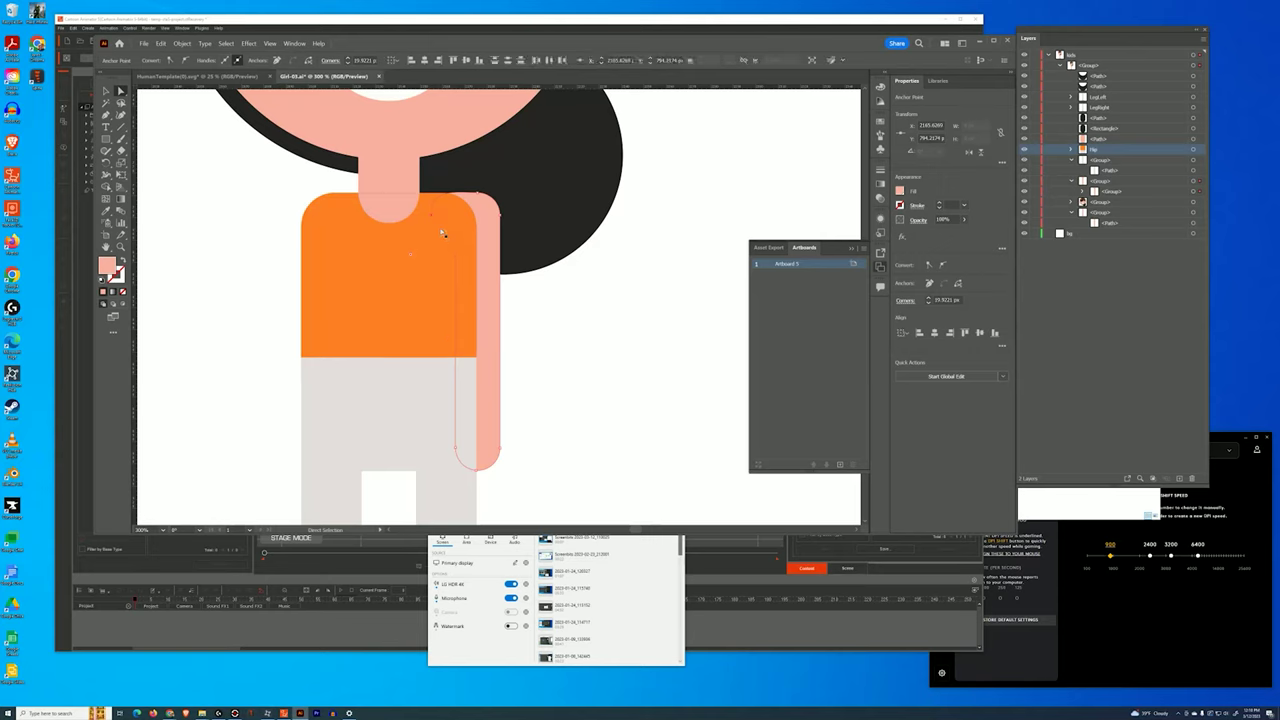
pyautogui.click(431, 218)
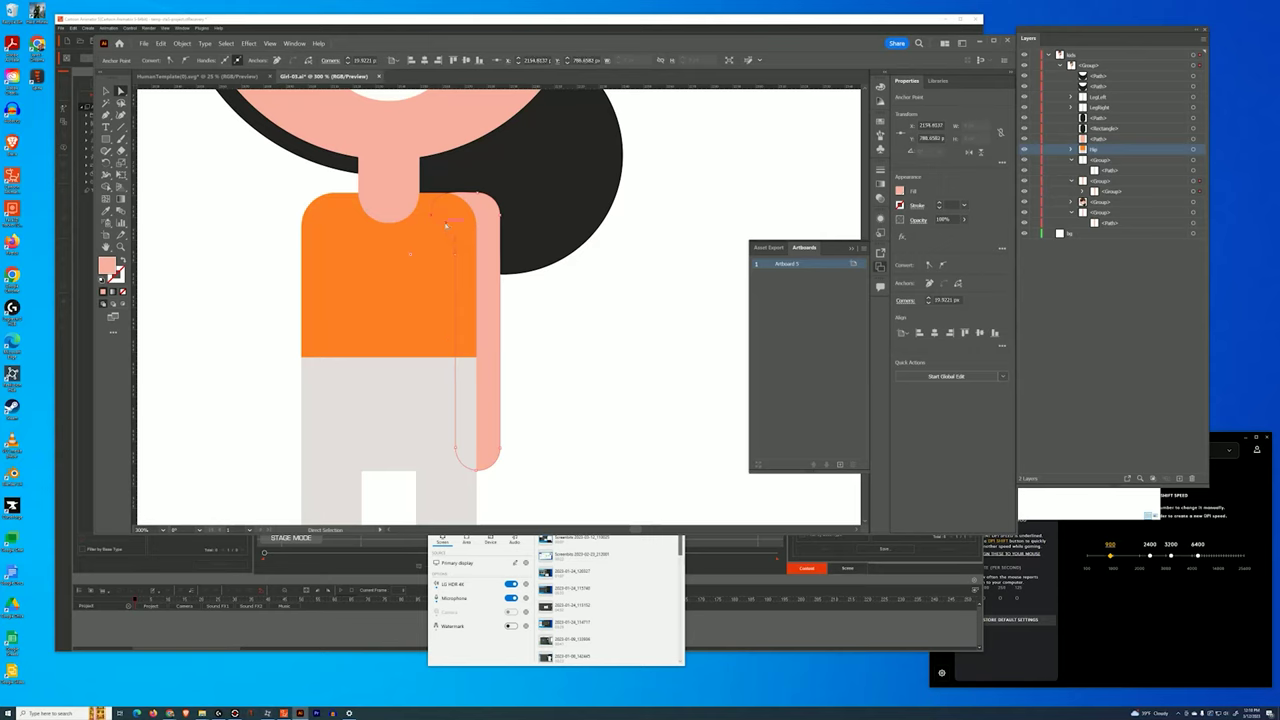
pyautogui.click(446, 225)
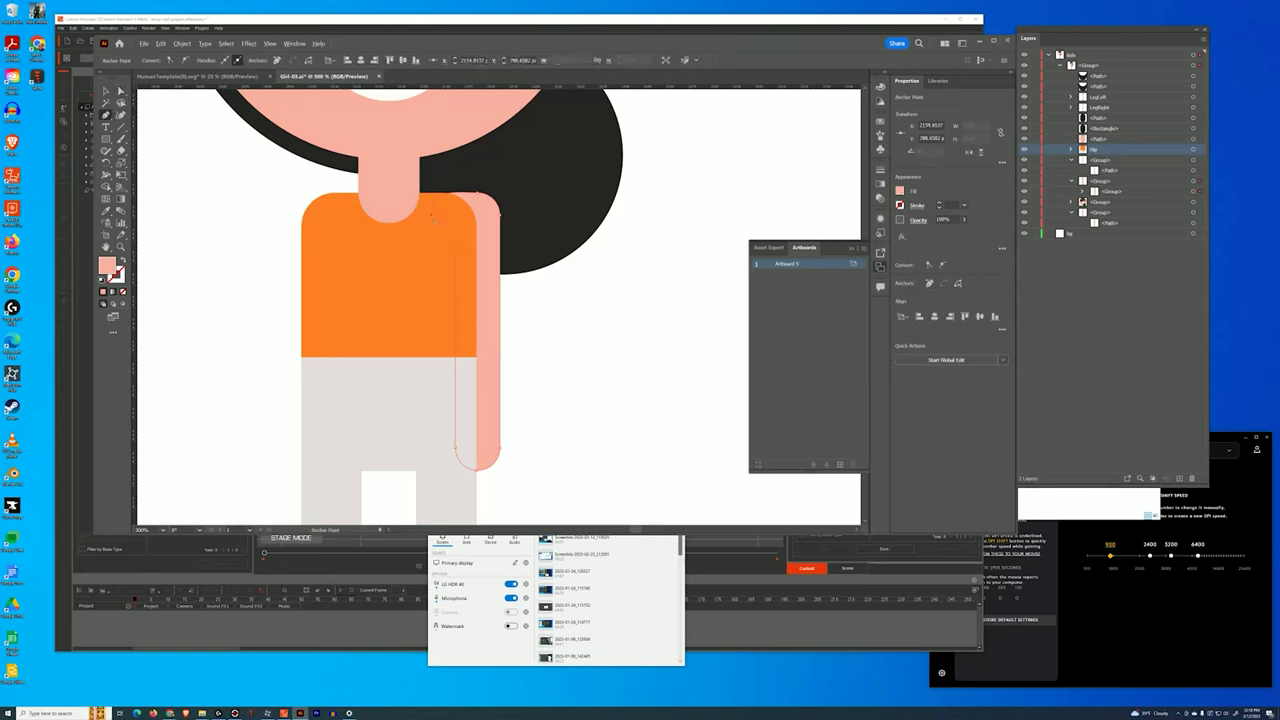
# Rework the protruding shoulder anchors so the arm is about 25 px wide, and nudge the arm slightly inward behind the top.
pyautogui.click(430, 220)
pyautogui.click(432, 195)
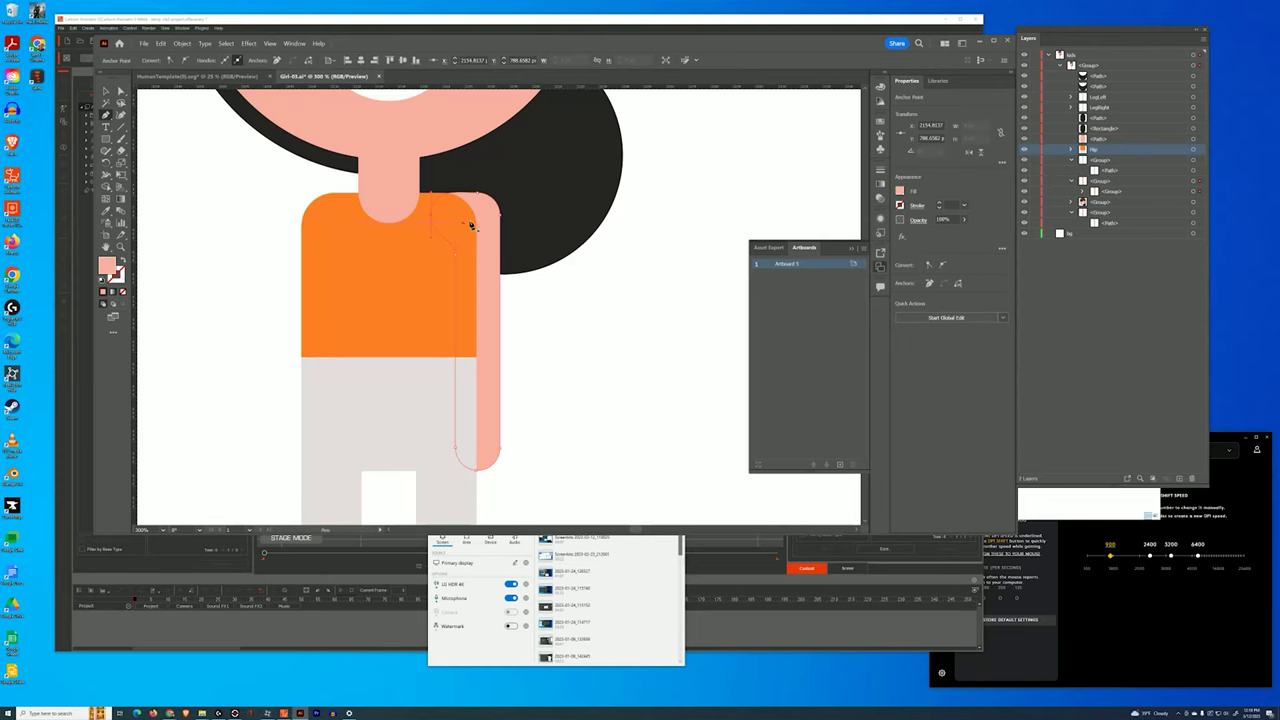
pyautogui.click(432, 218)
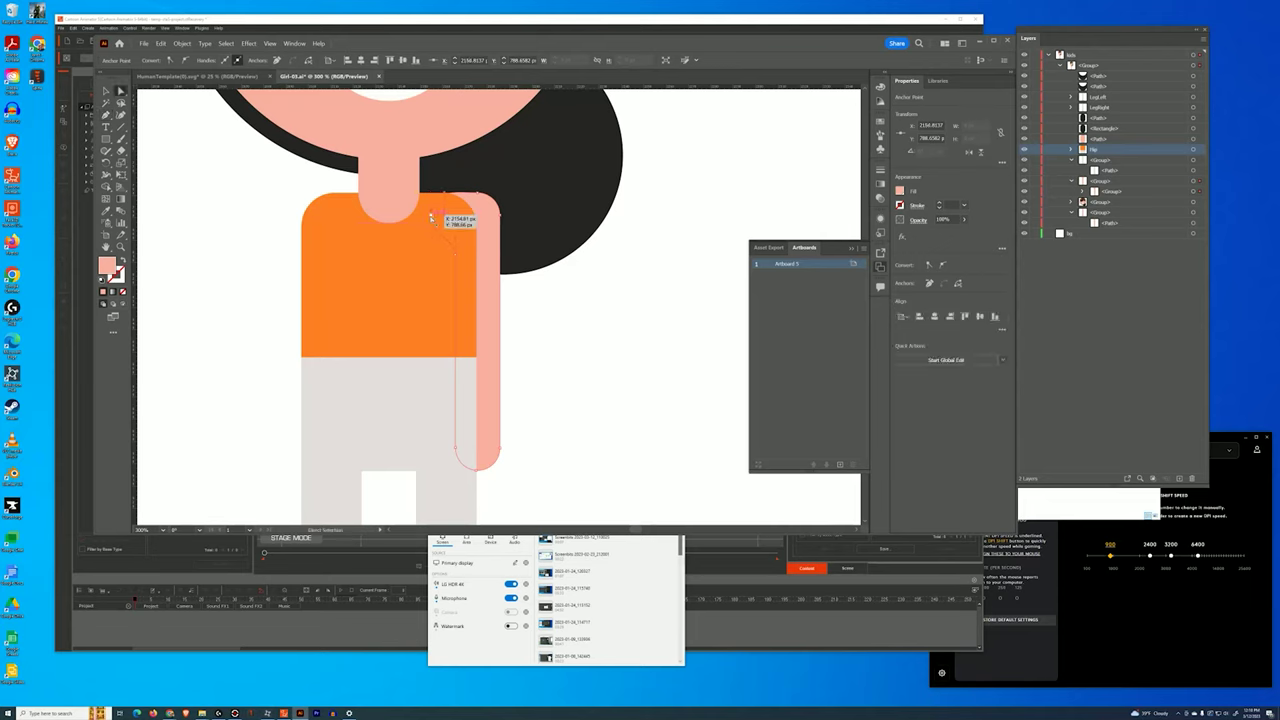
pyautogui.press('p')
pyautogui.click(431, 217)
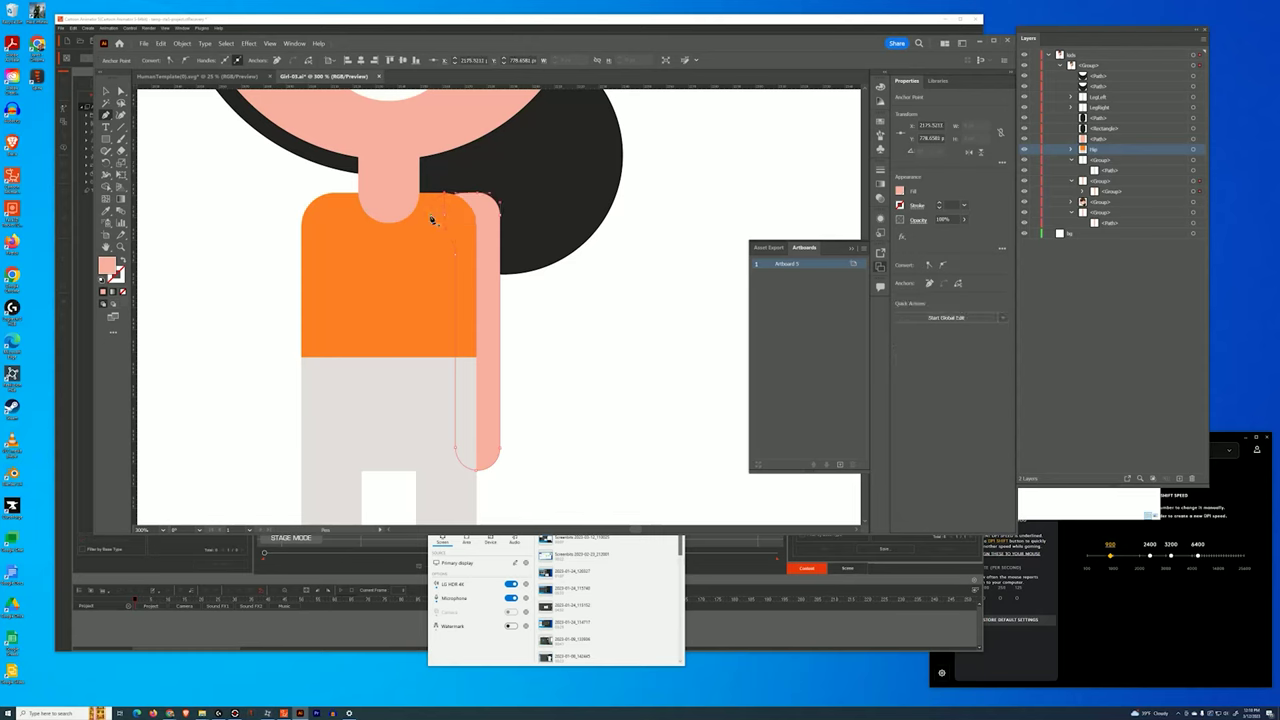
pyautogui.press('v')
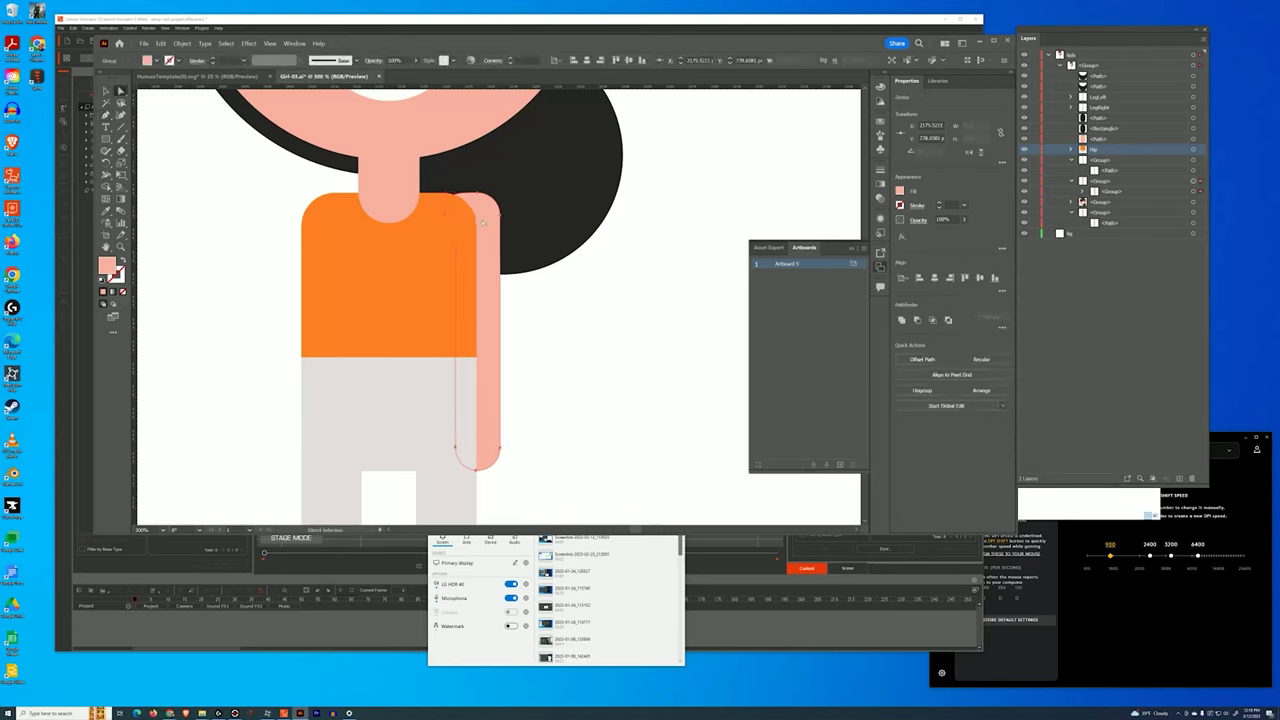
pyautogui.press('Left')
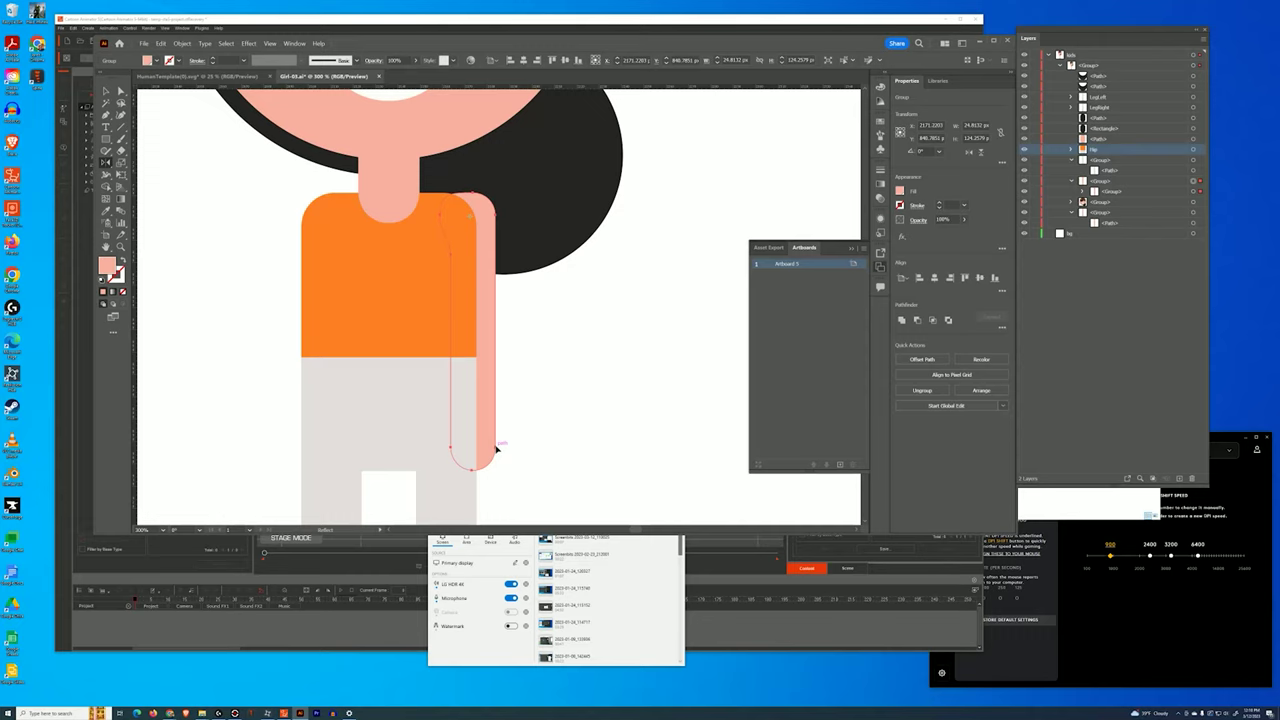
# Duplicate the arm in place and reflect the copy horizontally.
pyautogui.moveTo(497, 450); pyautogui.dragTo(531, 378)
pyautogui.hotkey('ctrl', 'z')
pyautogui.press('v')
pyautogui.hotkey('ctrl', 'c')
pyautogui.hotkey('ctrl', 'f')
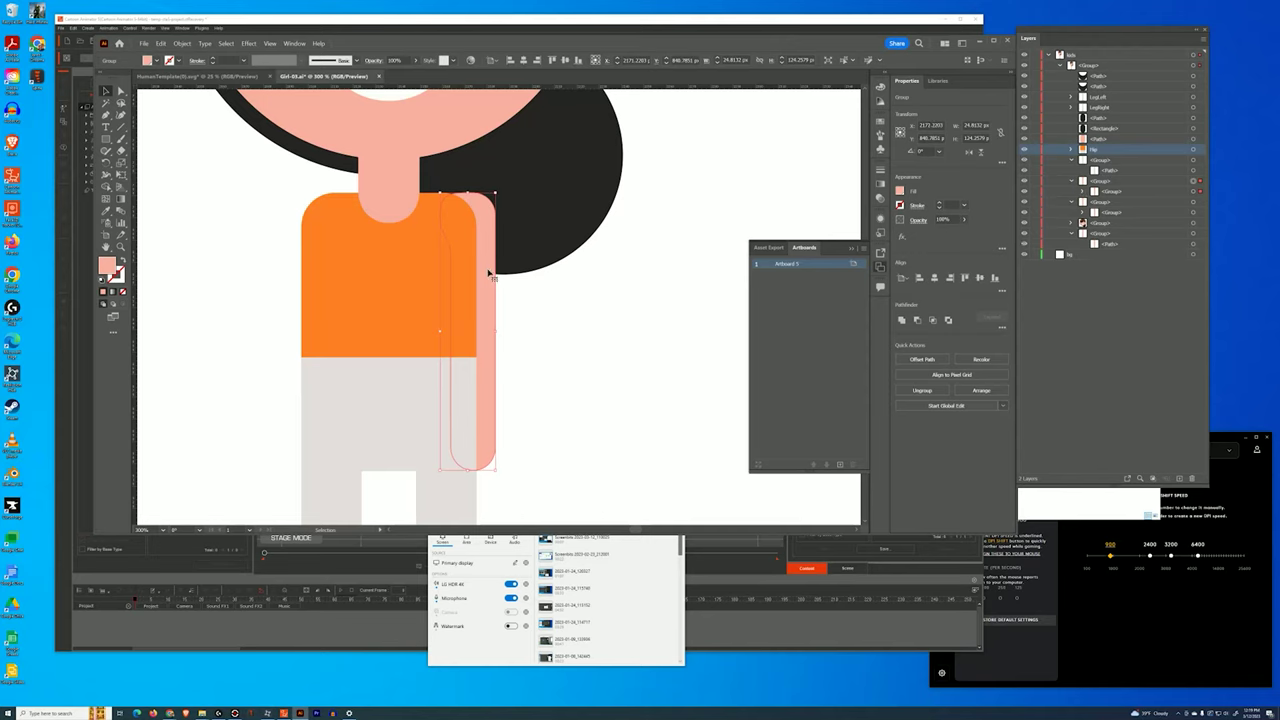
pyautogui.press('a')
pyautogui.moveTo(486, 323); pyautogui.dragTo(452, 324)
pyautogui.moveTo(292, 321); pyautogui.dragTo(292, 321)
# Move the mirrored arm about 70 px across to the opposite side of the orange top.
pyautogui.press('v')
pyautogui.hotkey('shift', 'Left')
pyautogui.hotkey('shift', 'Left')
pyautogui.hotkey('shift', 'Left')
pyautogui.hotkey('shift', 'Left')
pyautogui.hotkey('shift', 'Left')
pyautogui.hotkey('shift', 'Left')
pyautogui.hotkey('shift', 'Left')
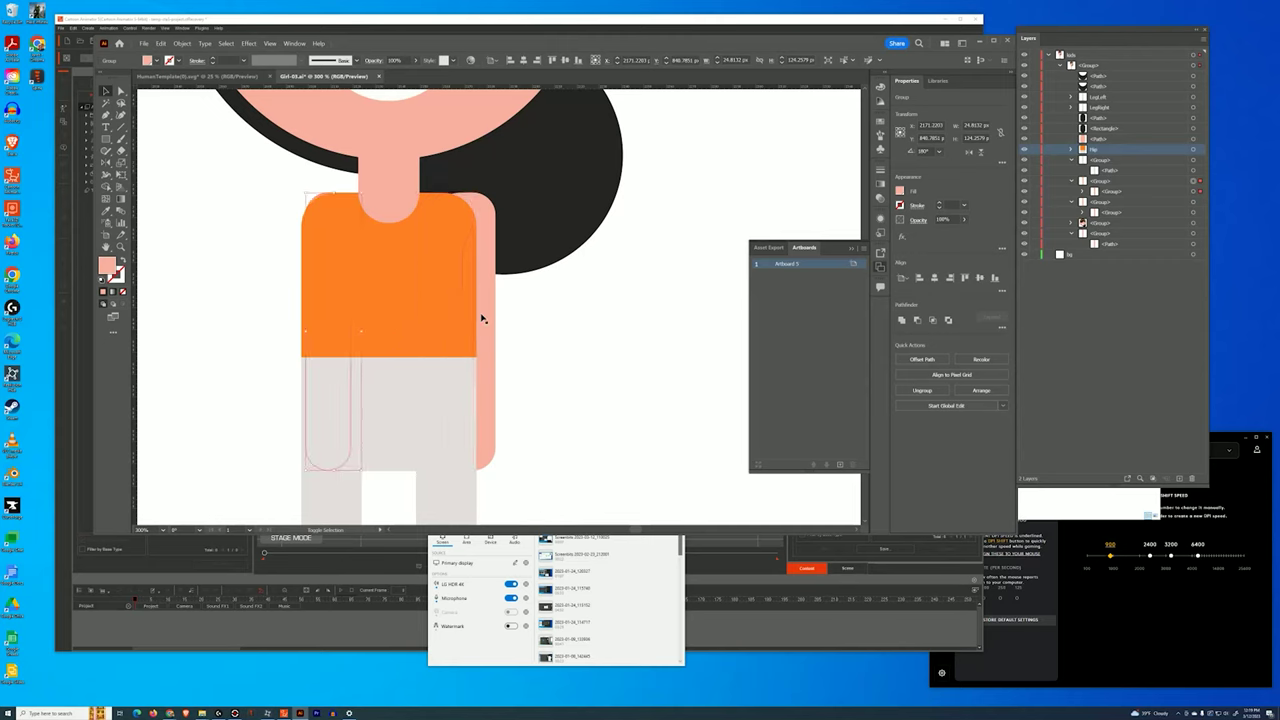
pyautogui.press('Right')
pyautogui.press('Right')
pyautogui.press('Left')
pyautogui.click(182, 43)
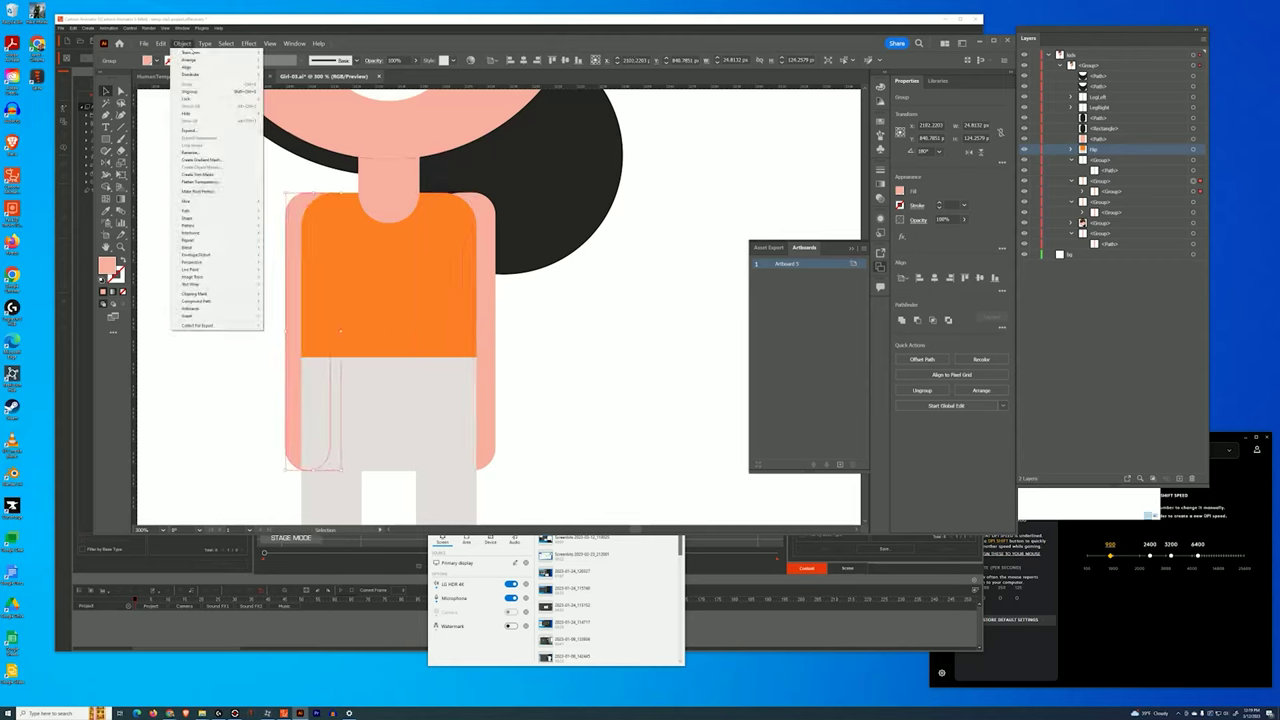
pyautogui.moveTo(200, 52)
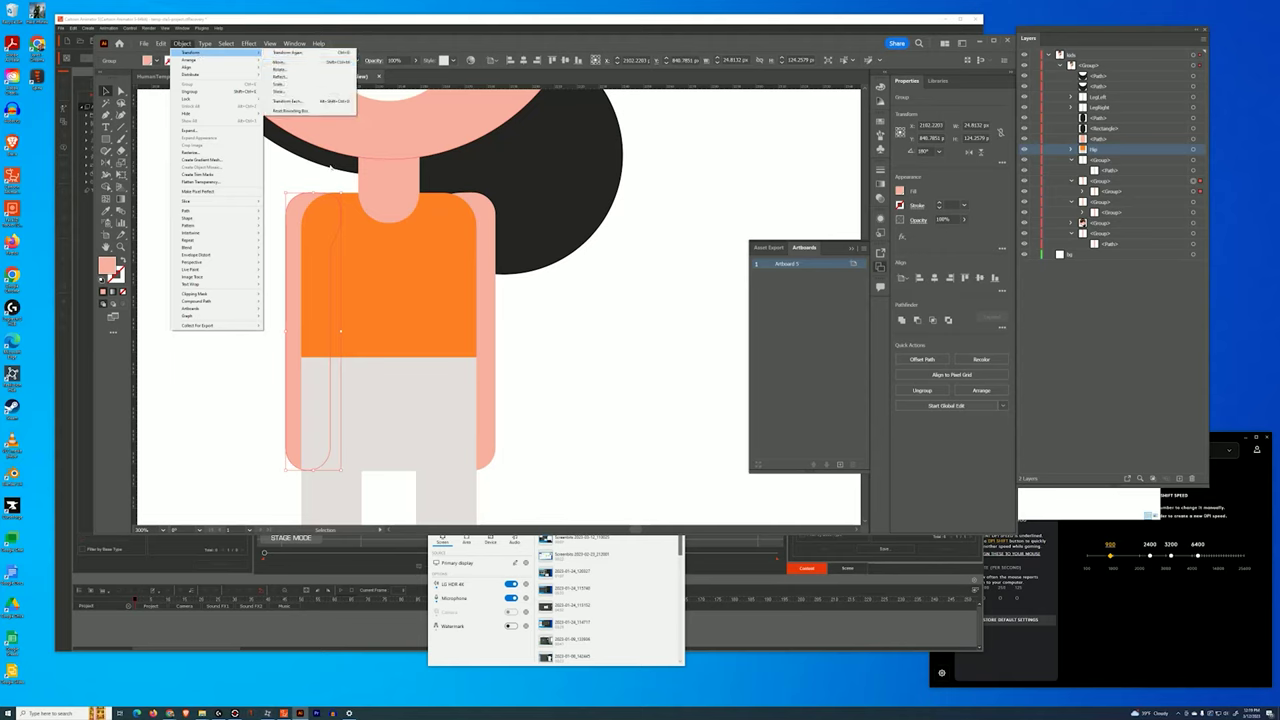
pyautogui.click(486, 292)
pyautogui.click(567, 324)
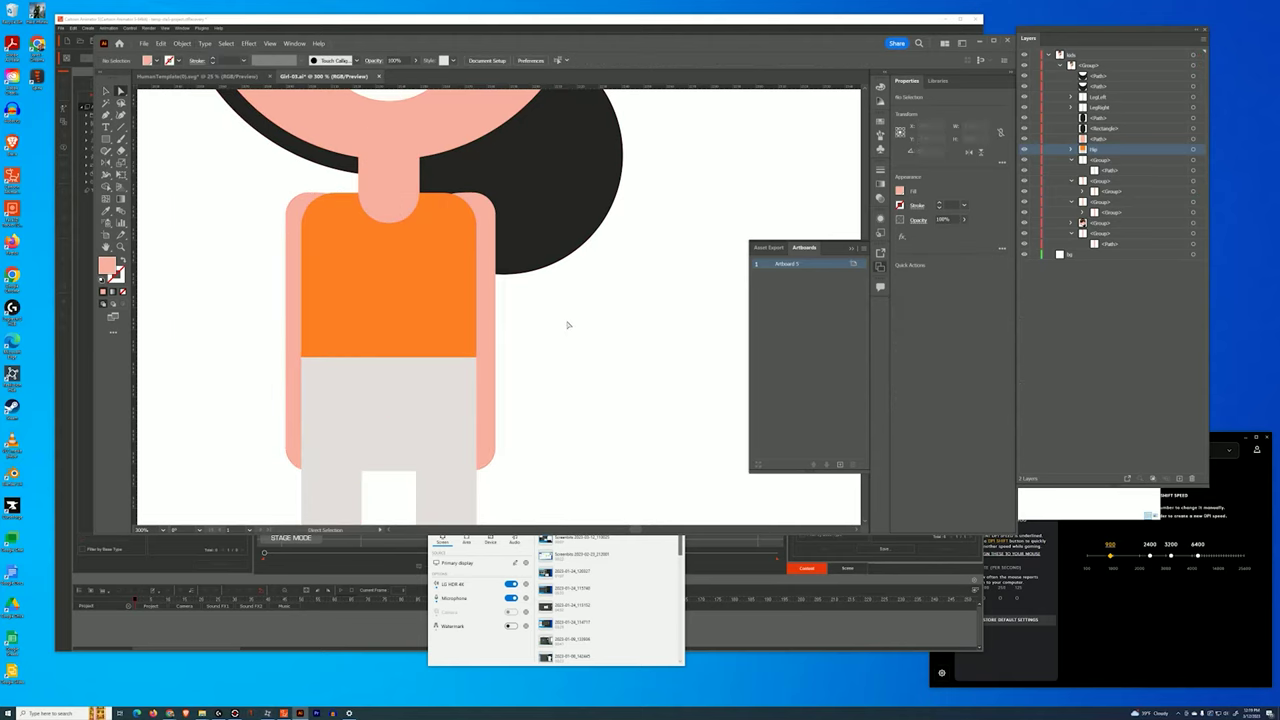
# Nudge the mirrored arm 1 px outward and round the inner corner of its shoulder.
pyautogui.scroll(-5, 567, 324)
pyautogui.scroll(4, 567, 324)
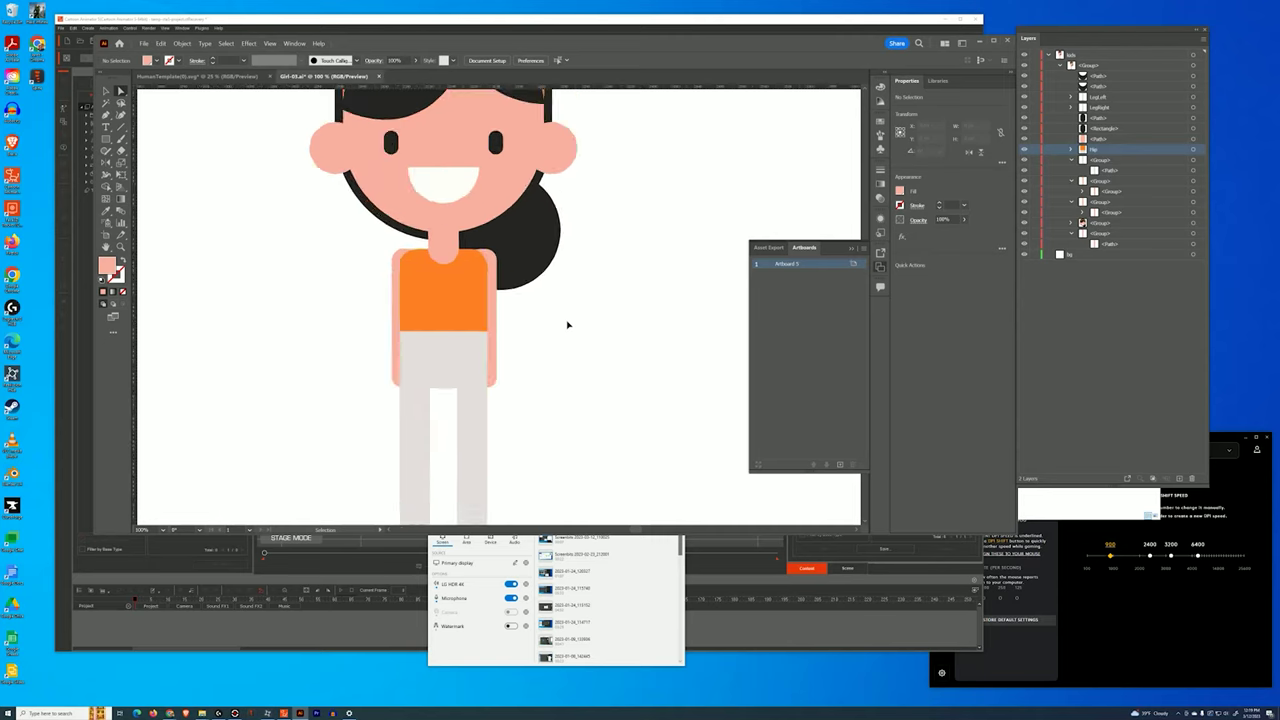
pyautogui.click(362, 312)
pyautogui.press('Left')
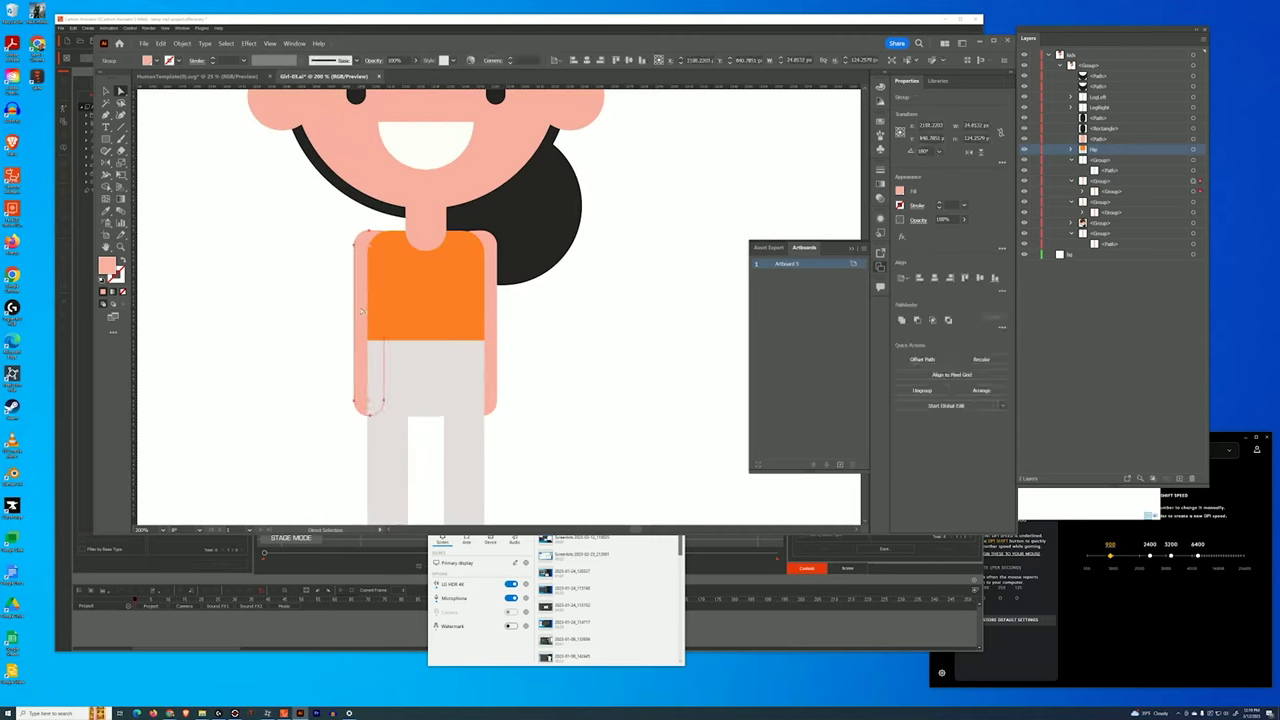
pyautogui.click(370, 245)
pyautogui.moveTo(369, 248); pyautogui.dragTo(377, 263)
# Adjust the original arm's inner shoulder corner to a radius of about 14 px.
pyautogui.click(495, 238)
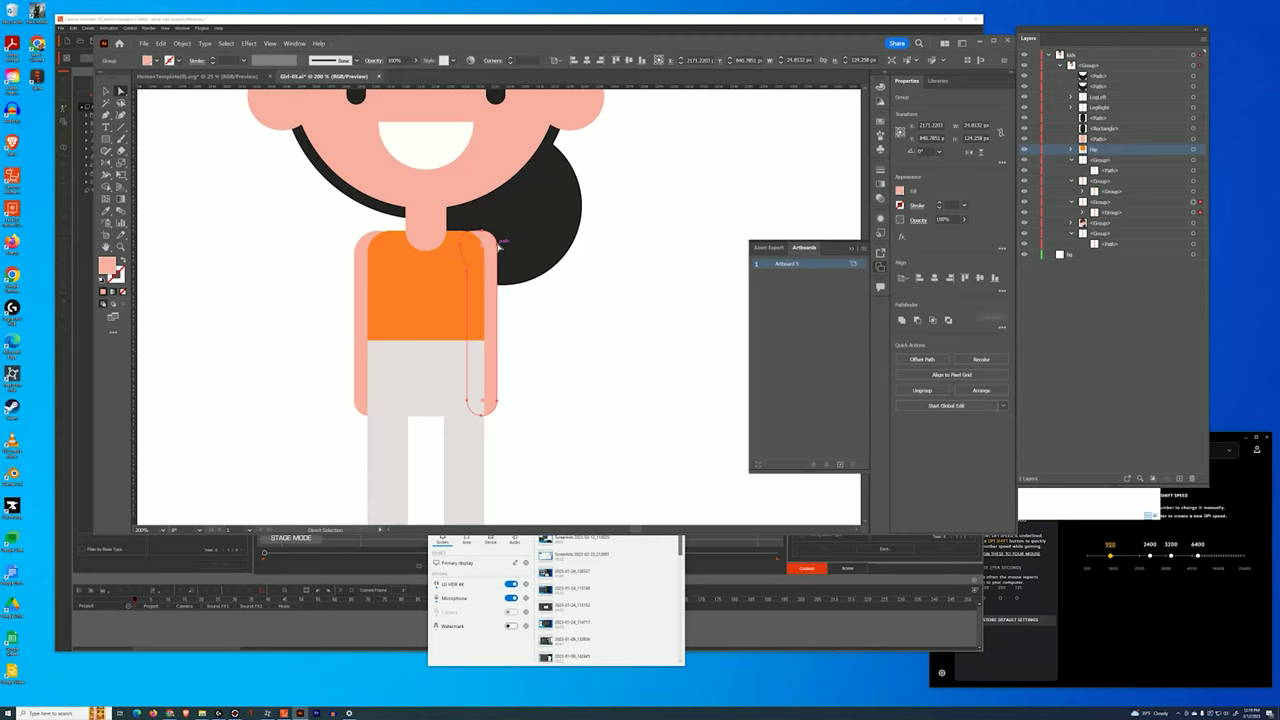
pyautogui.click(498, 241)
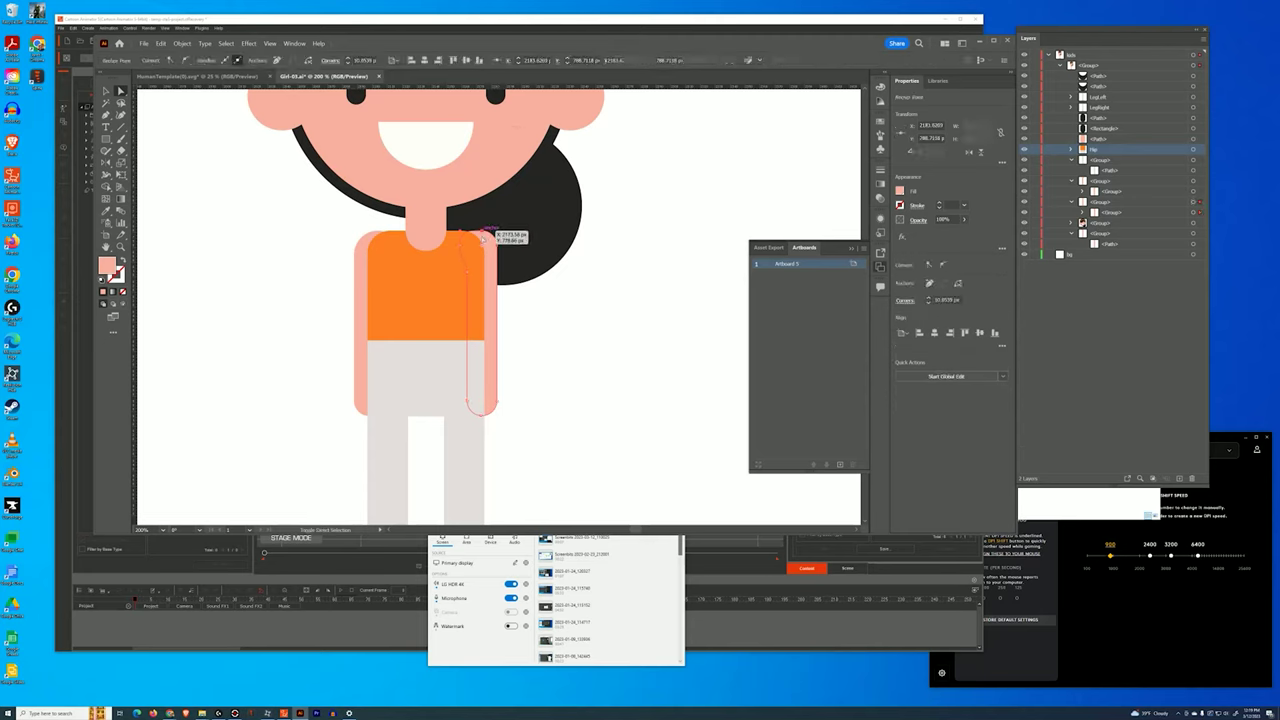
pyautogui.moveTo(482, 247); pyautogui.dragTo(485, 262)
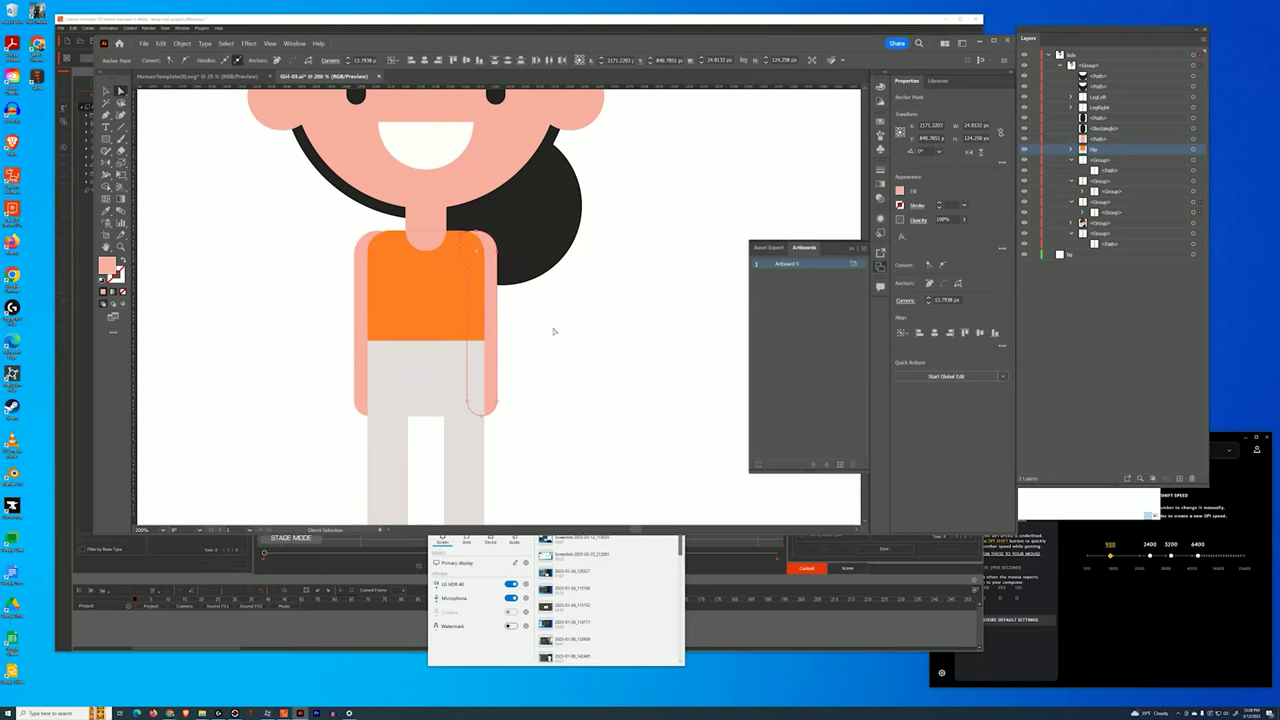
pyautogui.click(558, 332)
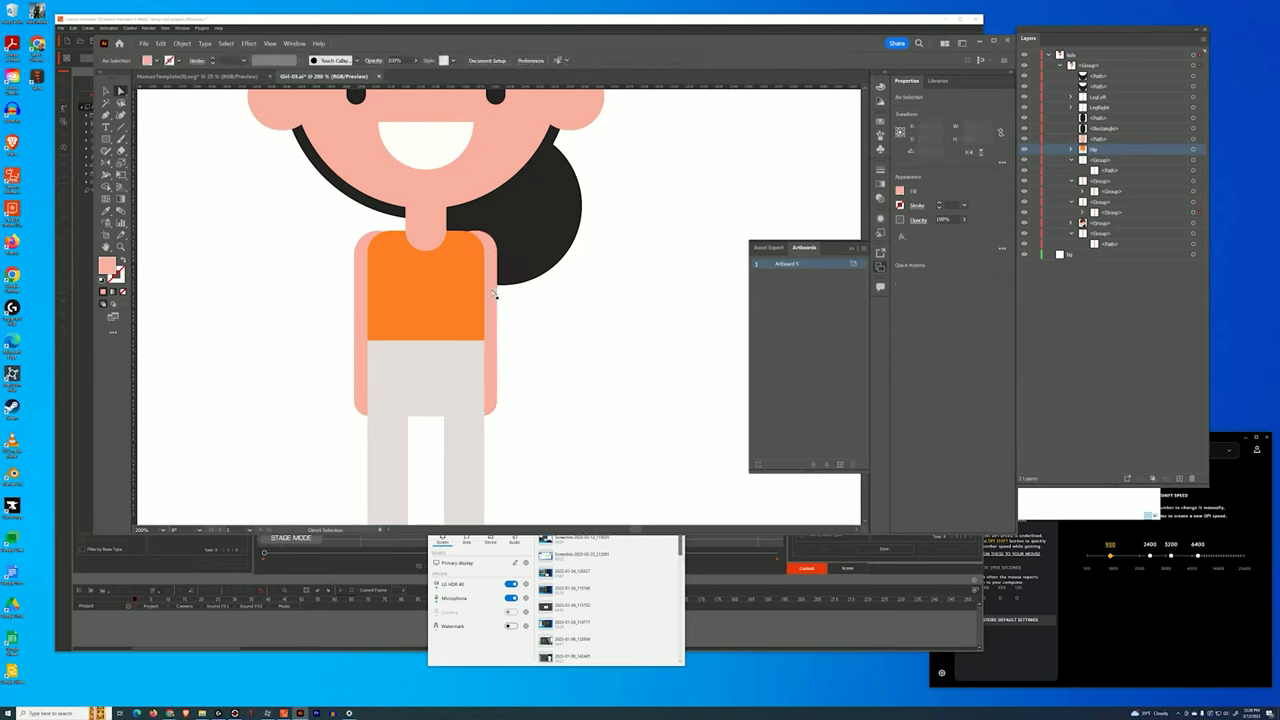
# Examine the whole figure and the separate face parts, including the eyes, mouth and ears.
pyautogui.keyDown('alt'); pyautogui.scroll(-3, 494, 294); pyautogui.keyUp('alt')
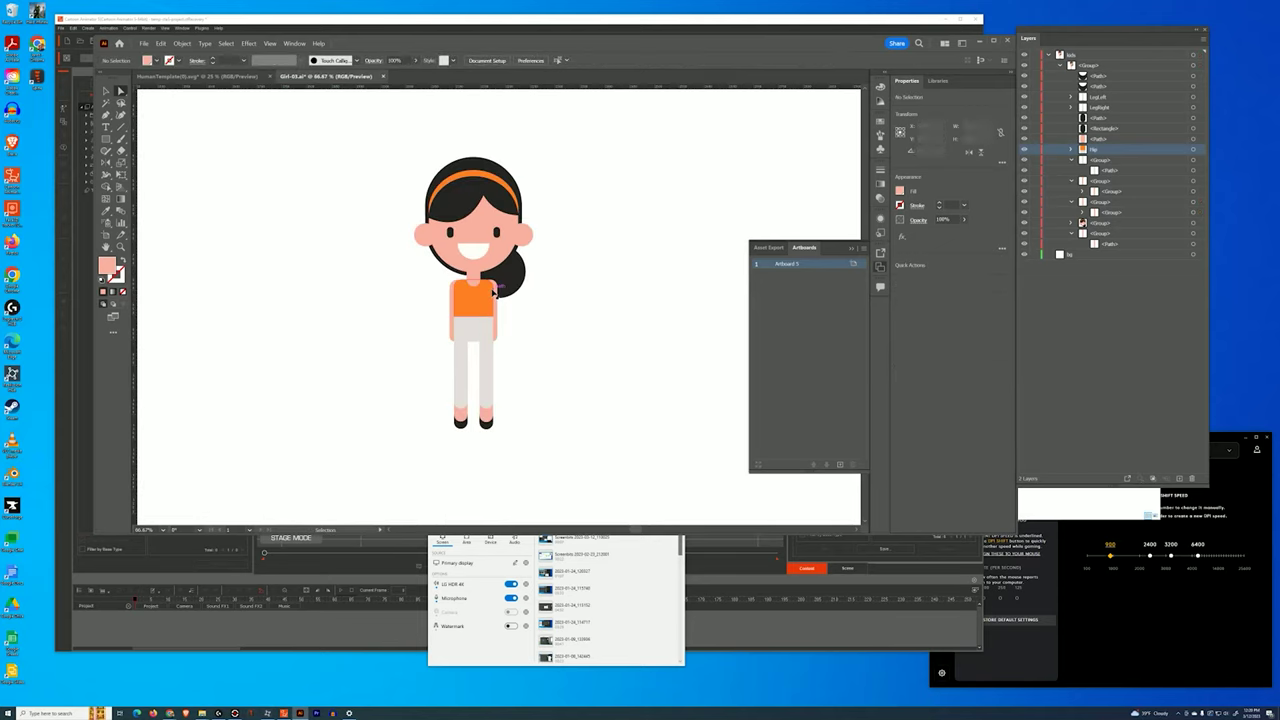
pyautogui.keyDown('alt'); pyautogui.scroll(1, 494, 292); pyautogui.keyUp('alt')
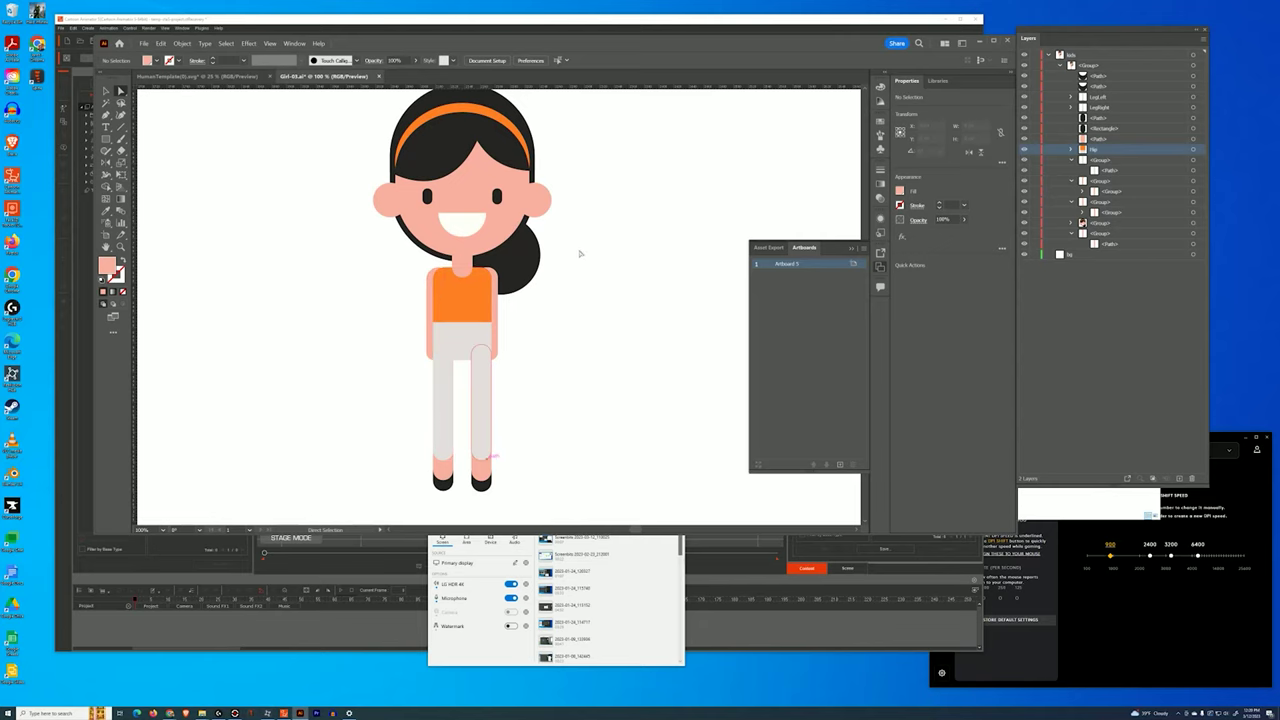
pyautogui.moveTo(574, 214); pyautogui.dragTo(563, 320)
pyautogui.click(489, 308)
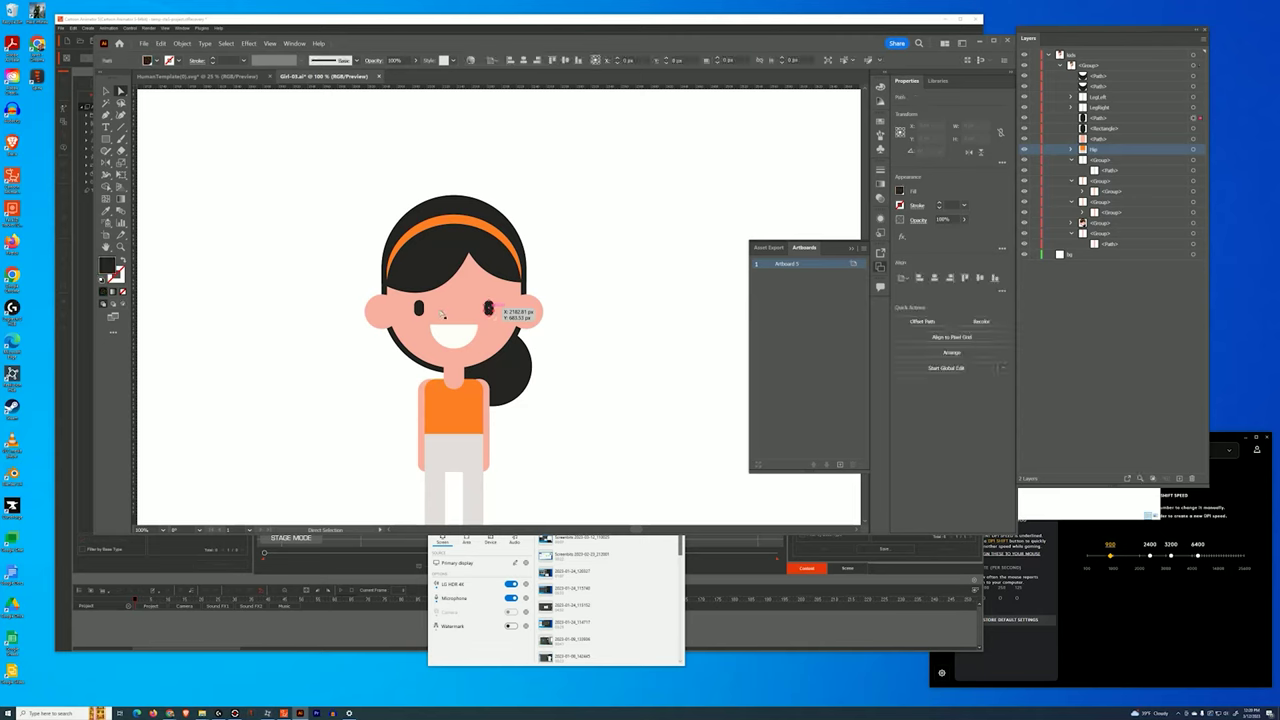
pyautogui.click(442, 322)
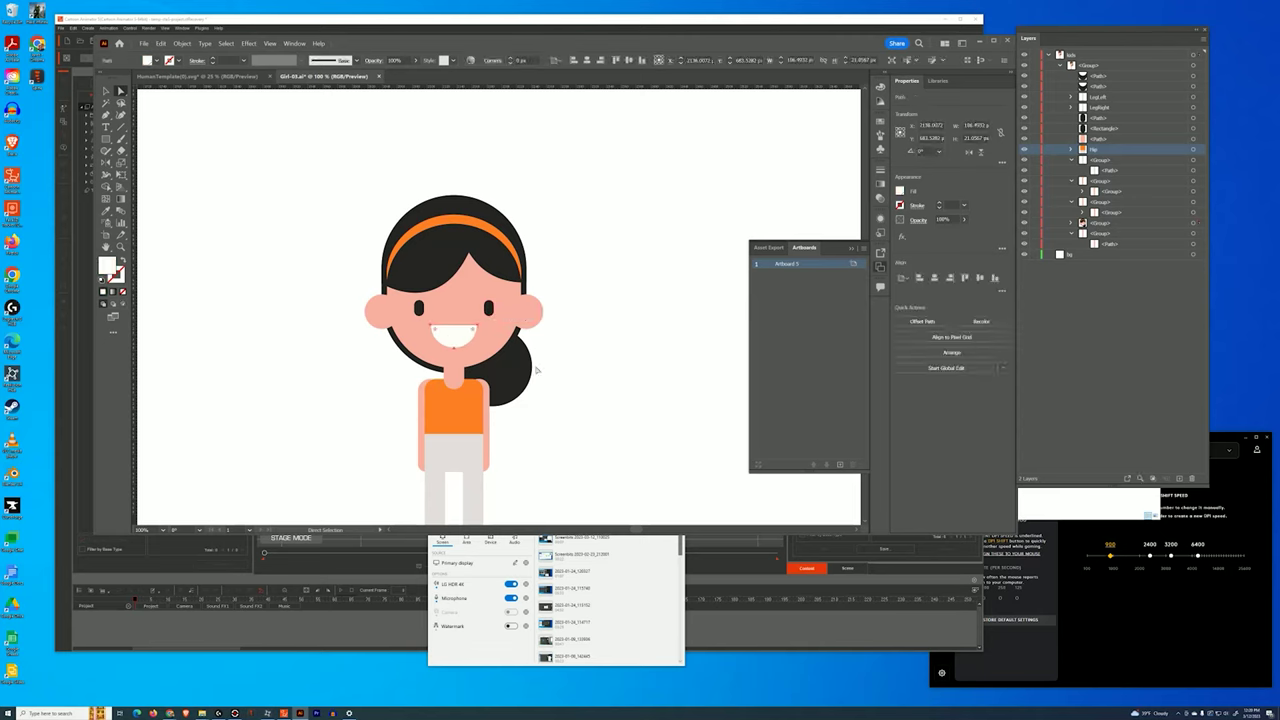
pyautogui.click(533, 308)
pyautogui.keyDown('shift'); pyautogui.click(388, 316); pyautogui.keyUp('shift')
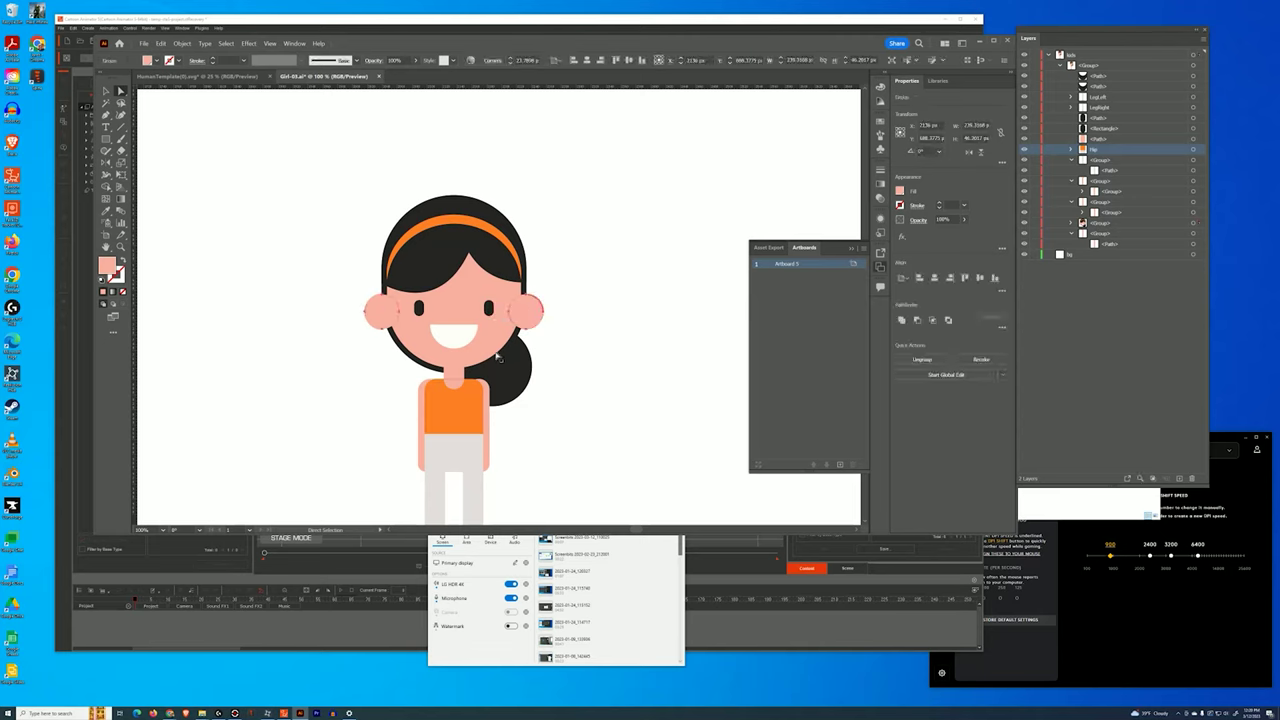
pyautogui.click(557, 349)
pyautogui.click(460, 340)
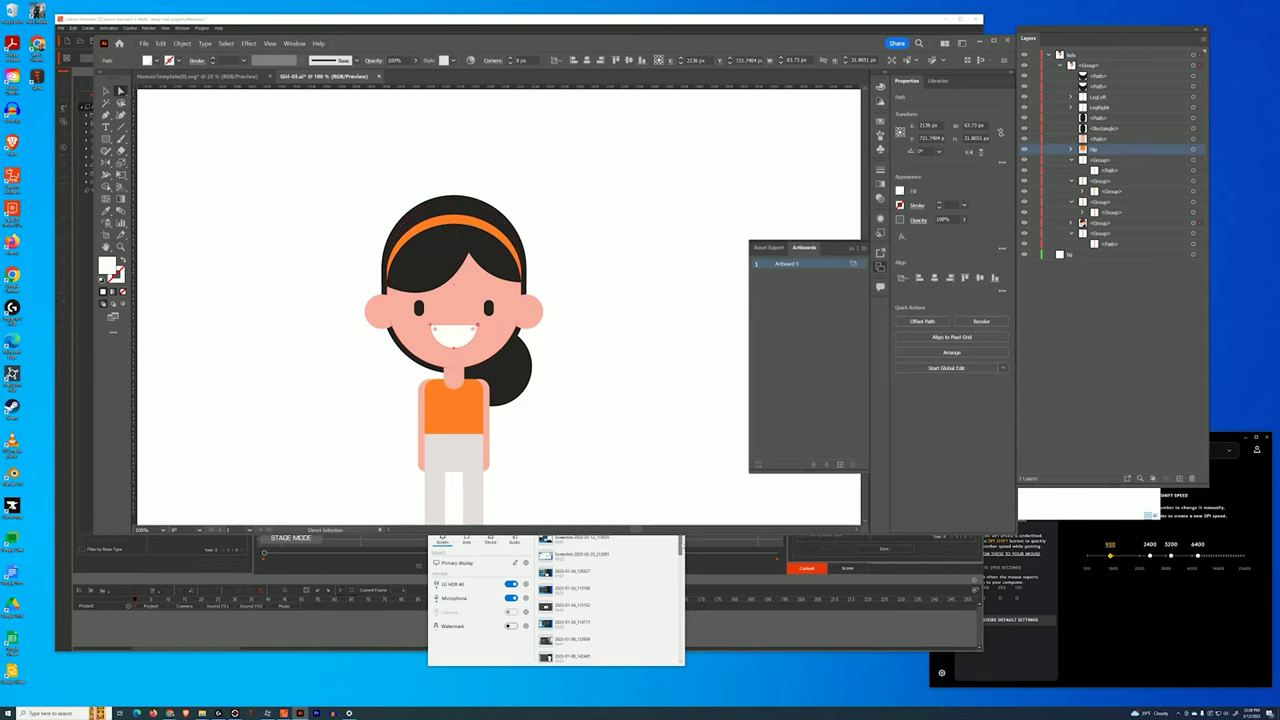
# Switch to Chrome and search for "adobe stock images" in a new browser window.
pyautogui.click(681, 546)
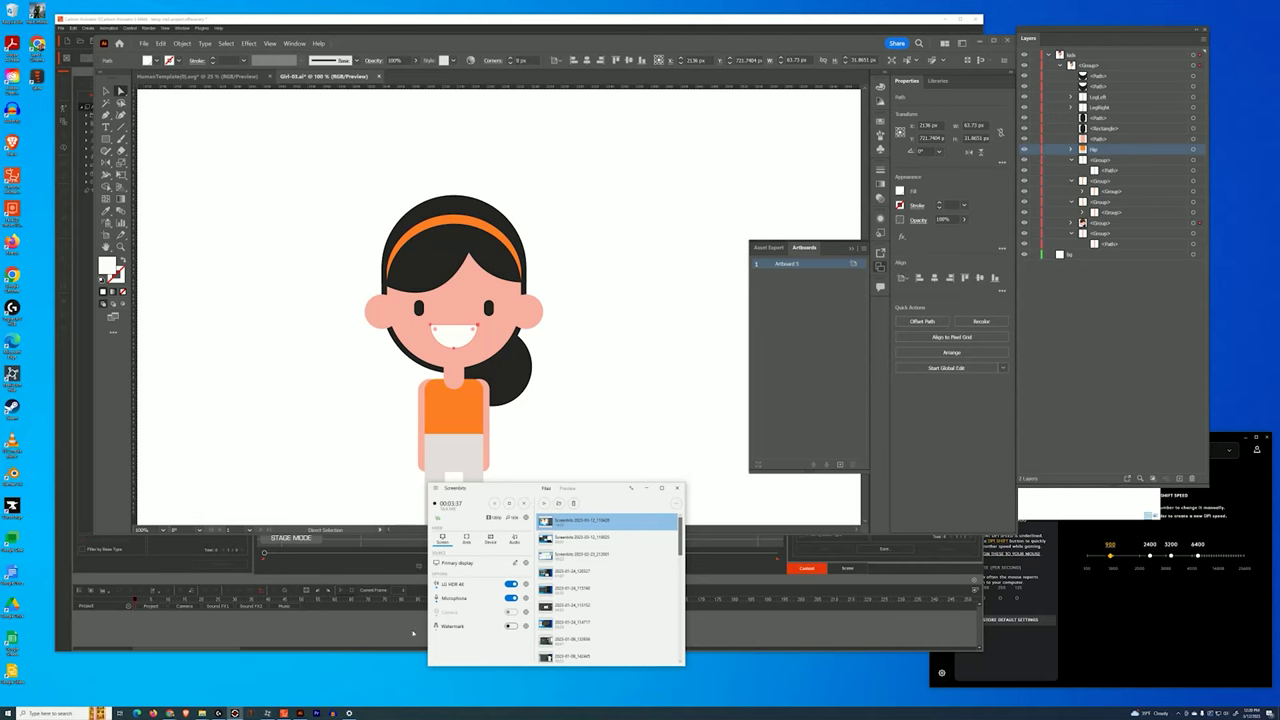
pyautogui.moveTo(172, 713)
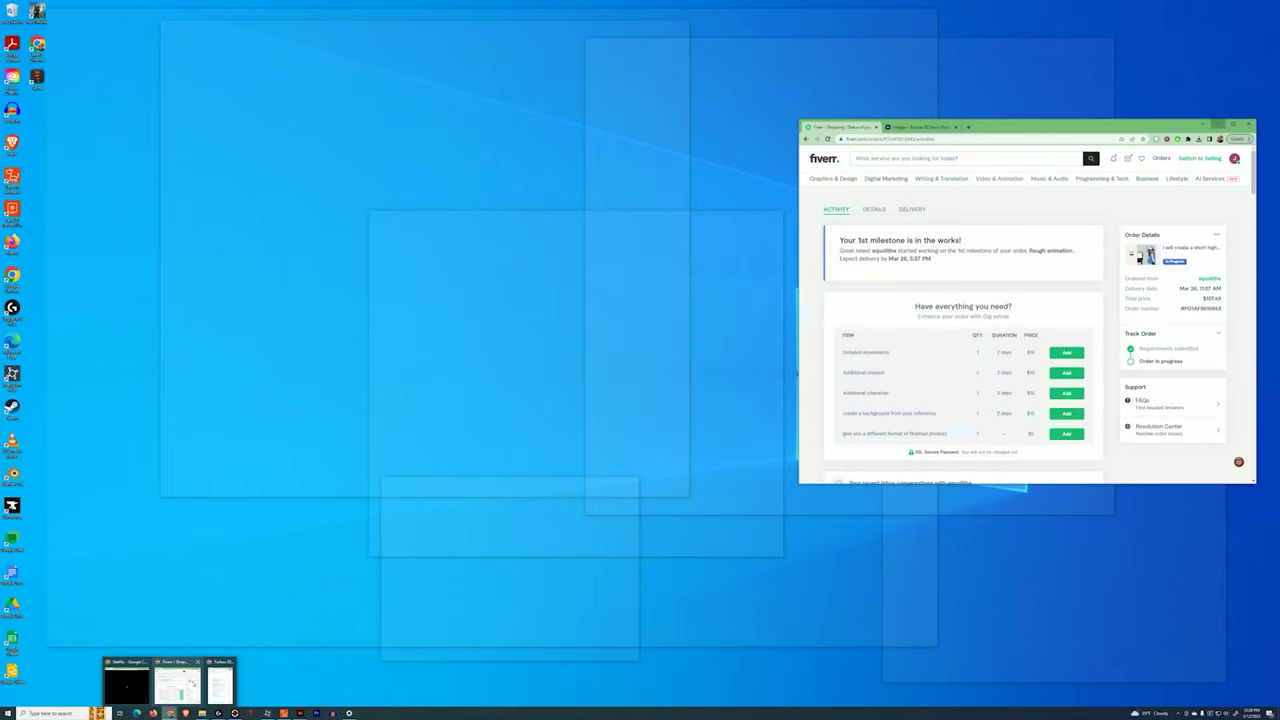
pyautogui.click(177, 682)
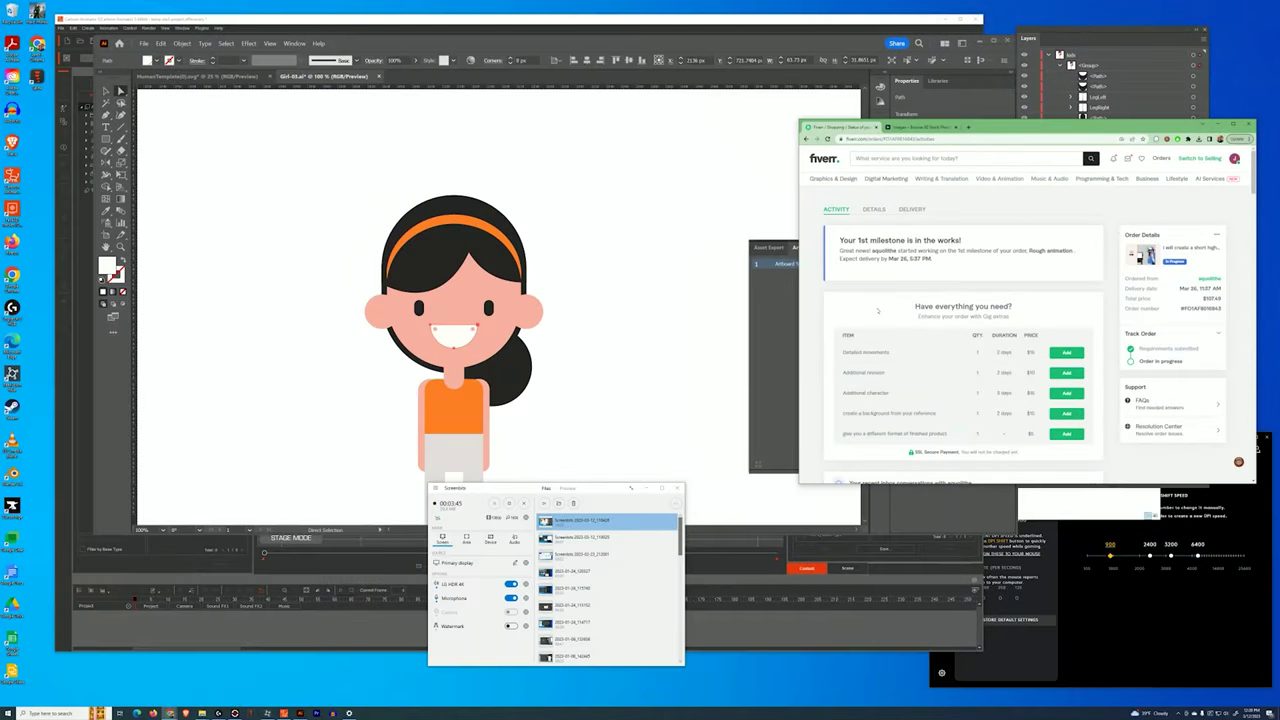
pyautogui.hotkey('ctrl', 'n')
pyautogui.write('adobe stock images')
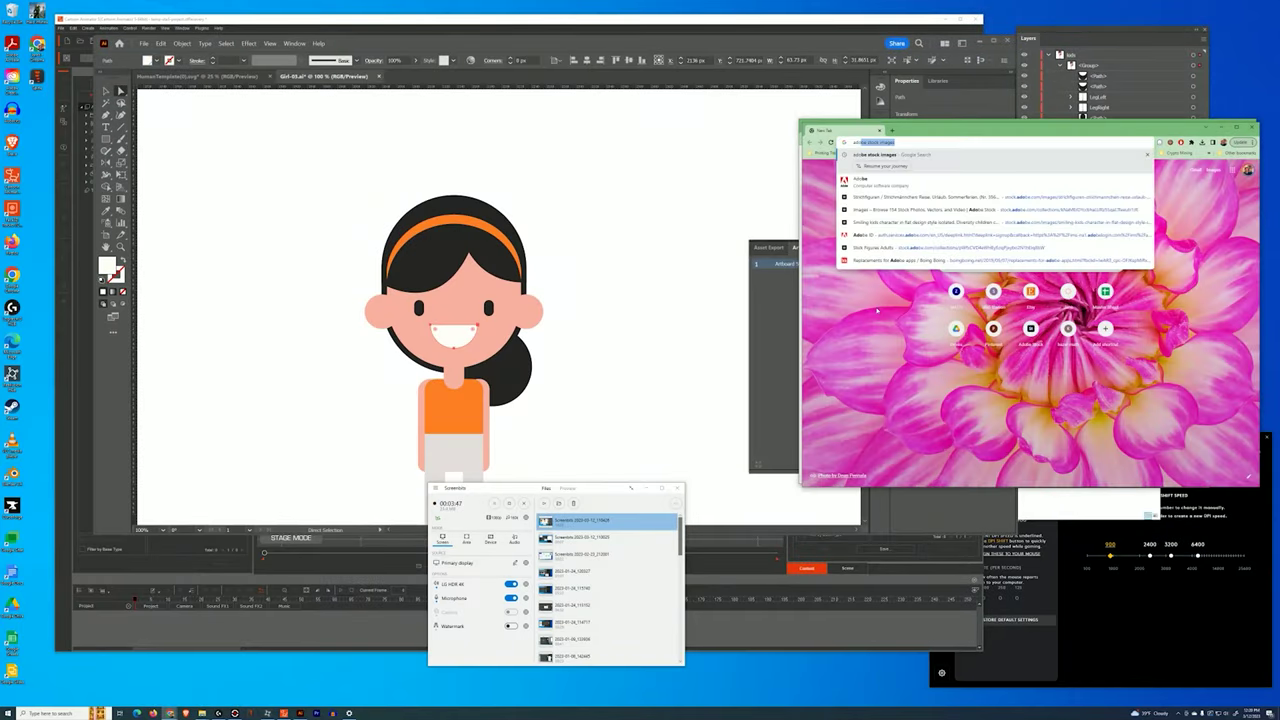
pyautogui.press('Return')
# Open Freepik in a second browser tab and return to the Adobe Stock search results.
pyautogui.hotkey('ctrl', 't')
pyautogui.write('fre')
pyautogui.press('Return')
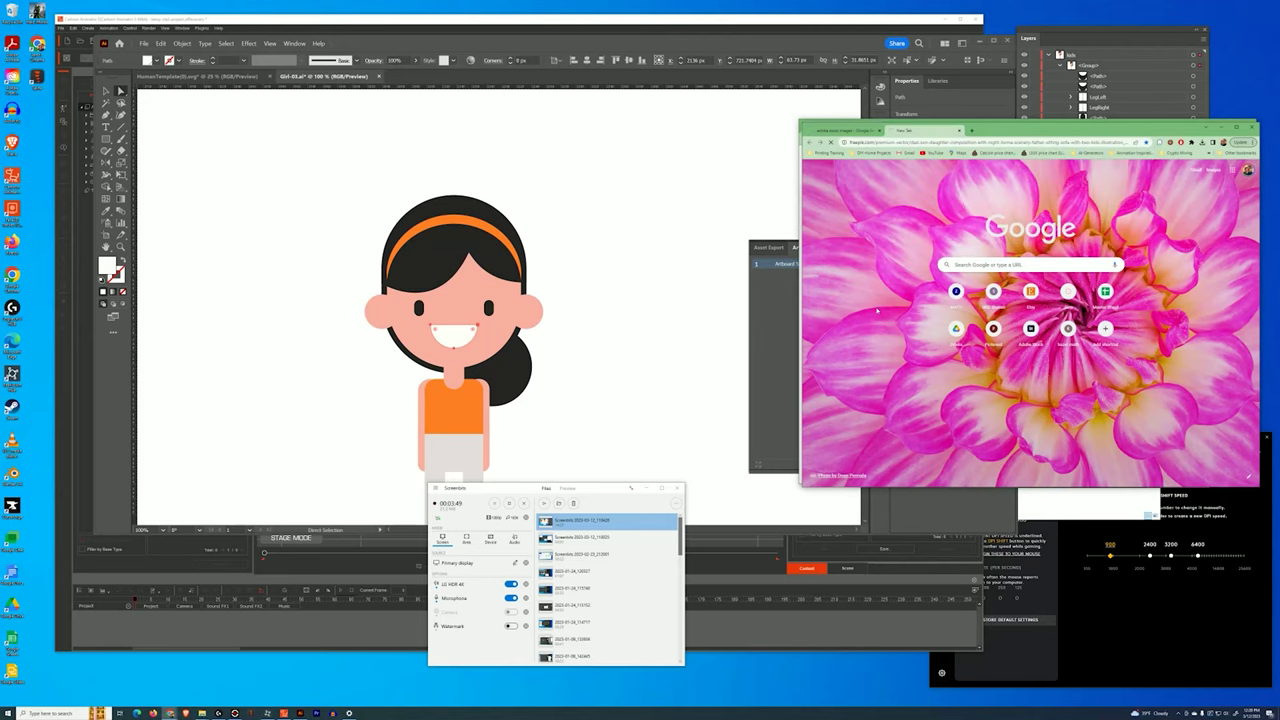
pyautogui.hotkey('ctrl', 'shift', 'Tab')
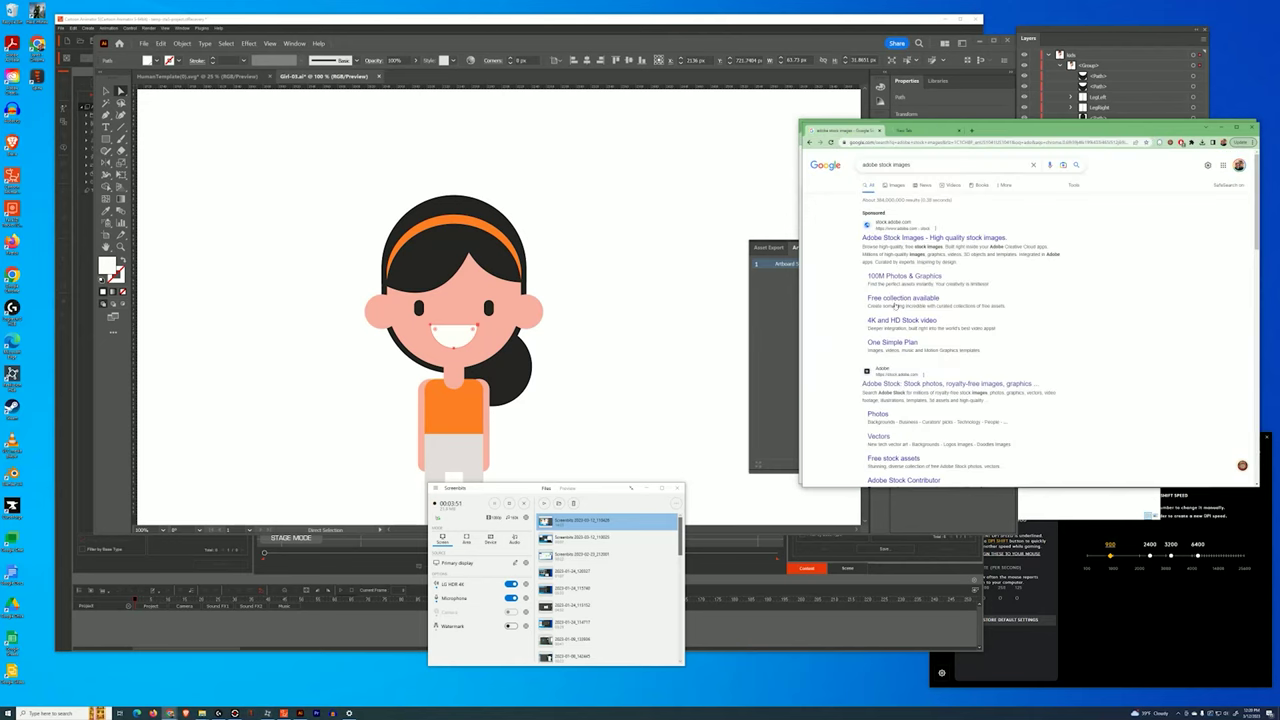
# Open the Adobe Stock site, search for "animation mouths" and limit the results to vectors.
pyautogui.click(888, 383)
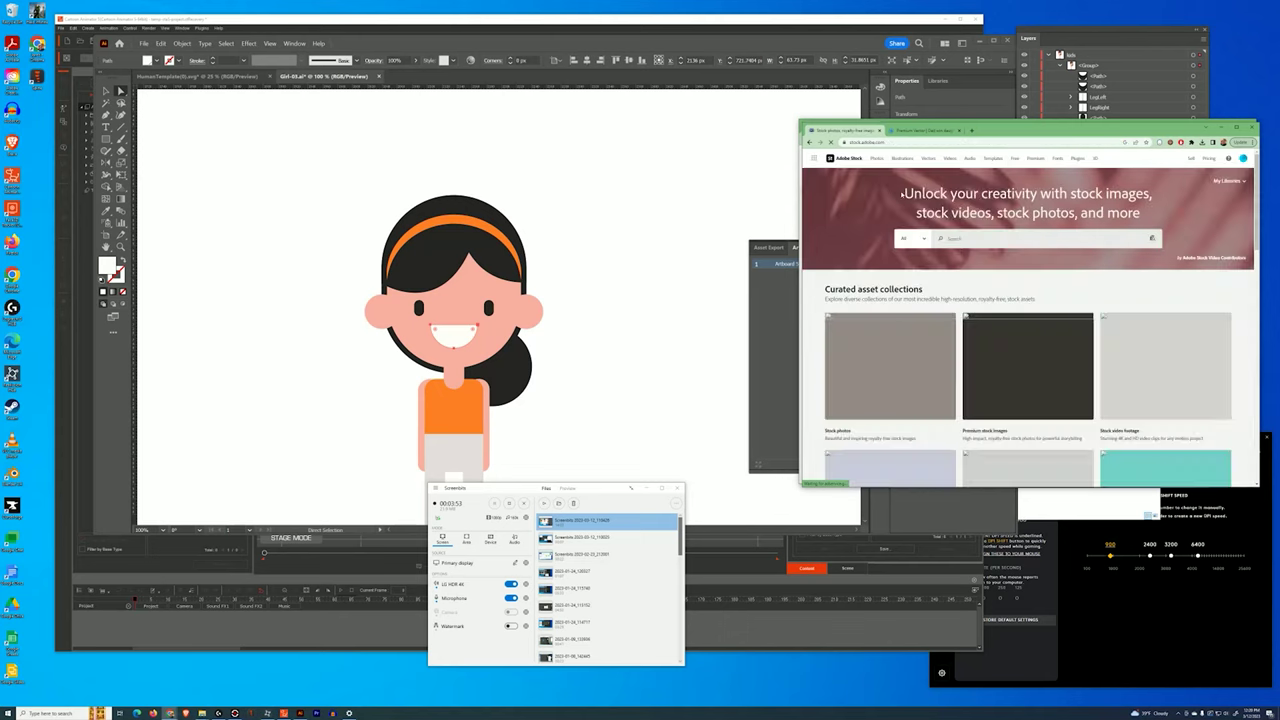
pyautogui.click(962, 238)
pyautogui.write('androi')
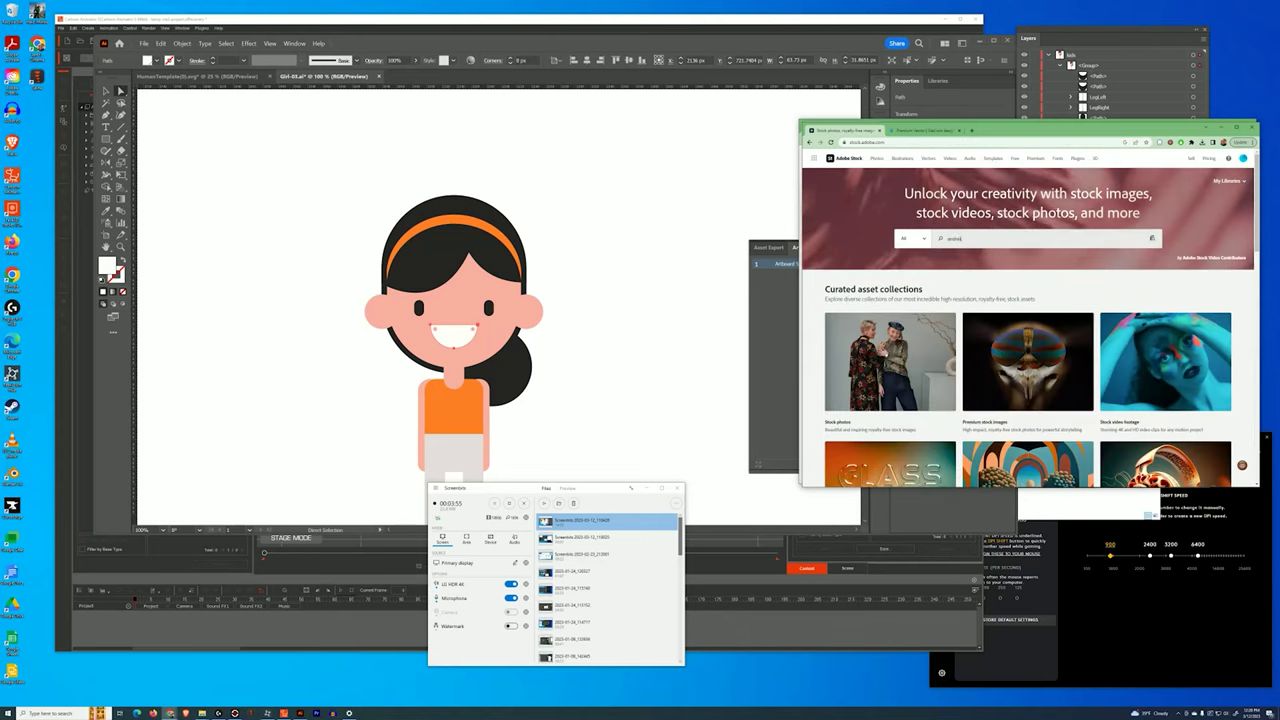
pyautogui.write('tion mouths')
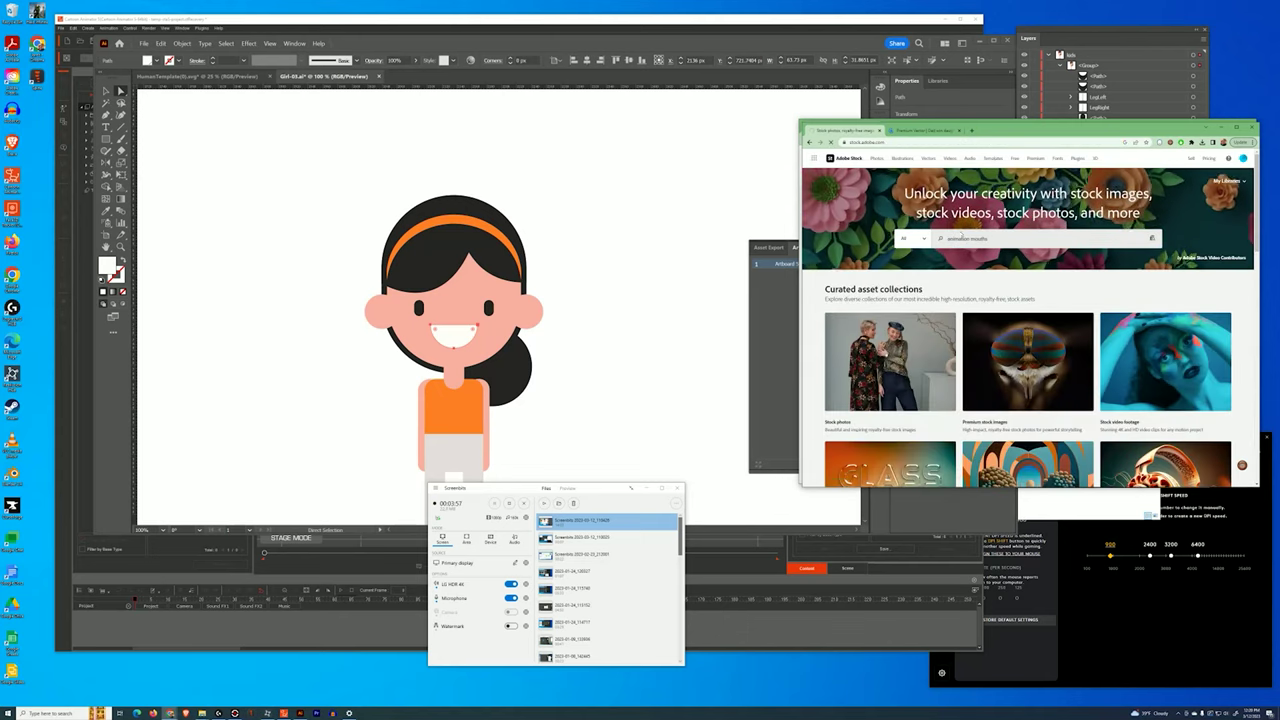
pyautogui.click(810, 205)
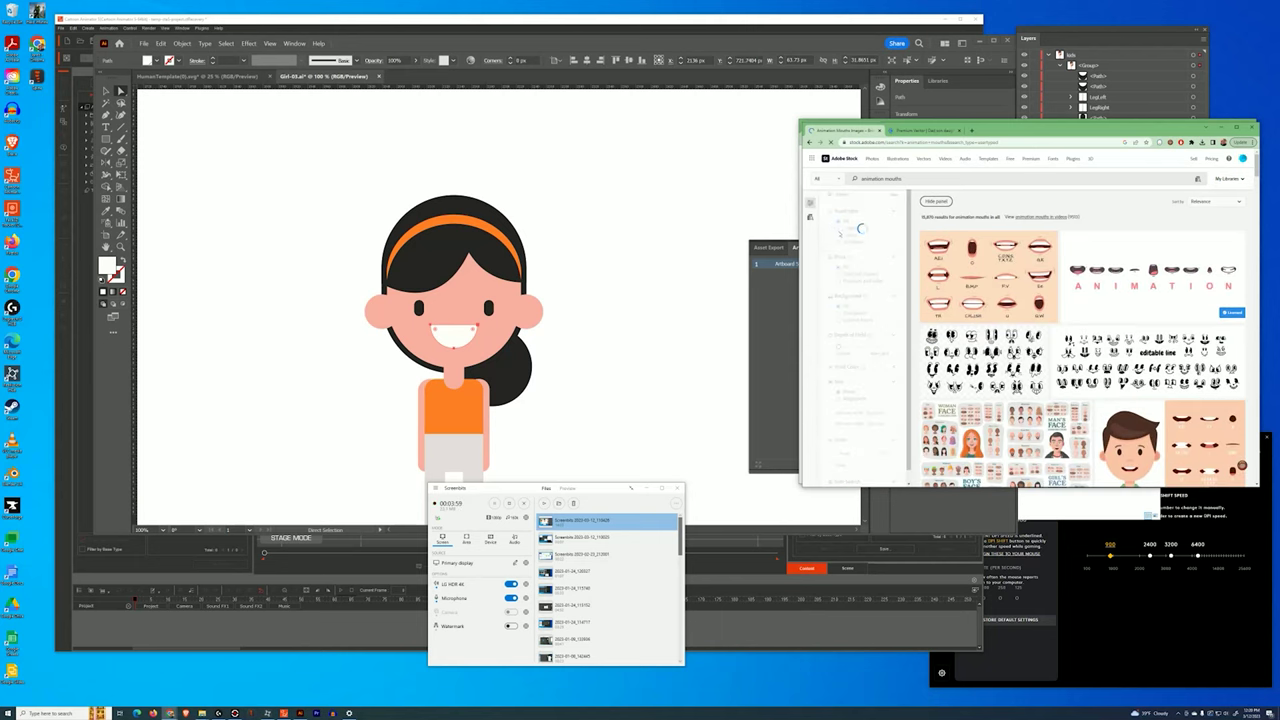
pyautogui.click(838, 288)
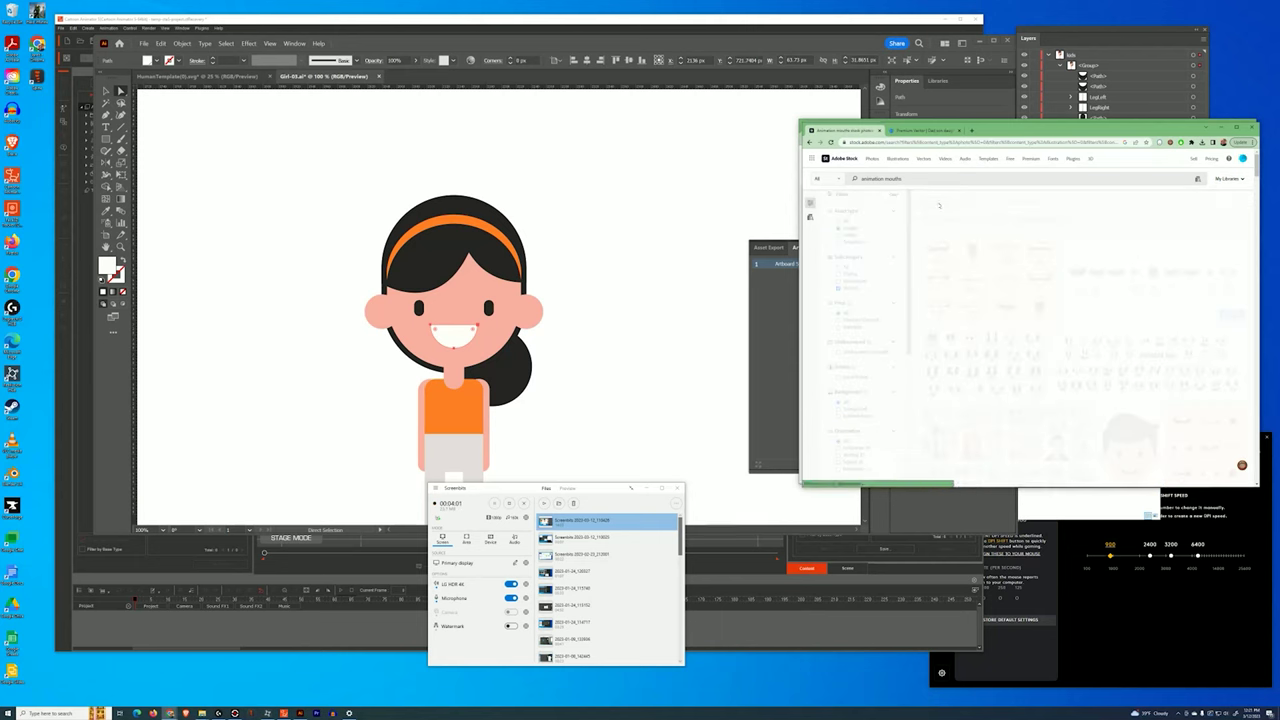
# Separate the Adobe Stock page into its own browser window, enlarge it and place it beside the girl drawing.
pyautogui.moveTo(1080, 130); pyautogui.dragTo(455, 48)
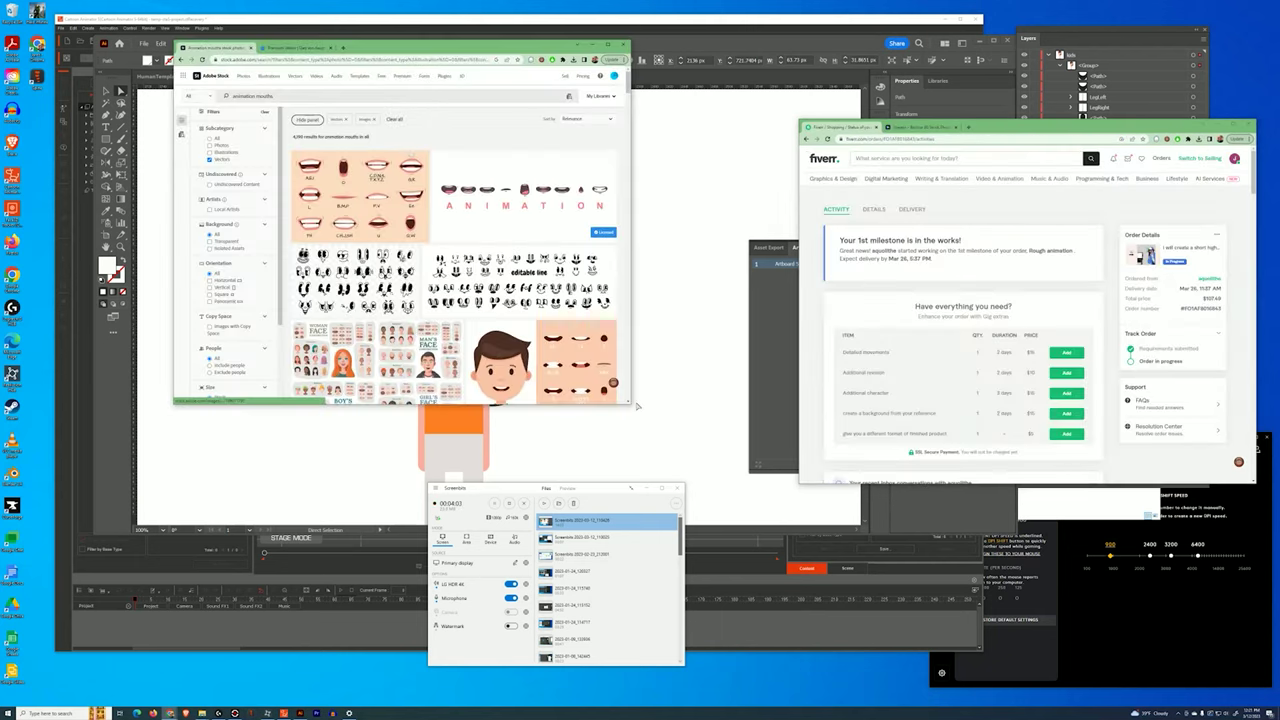
pyautogui.moveTo(631, 405); pyautogui.dragTo(868, 629)
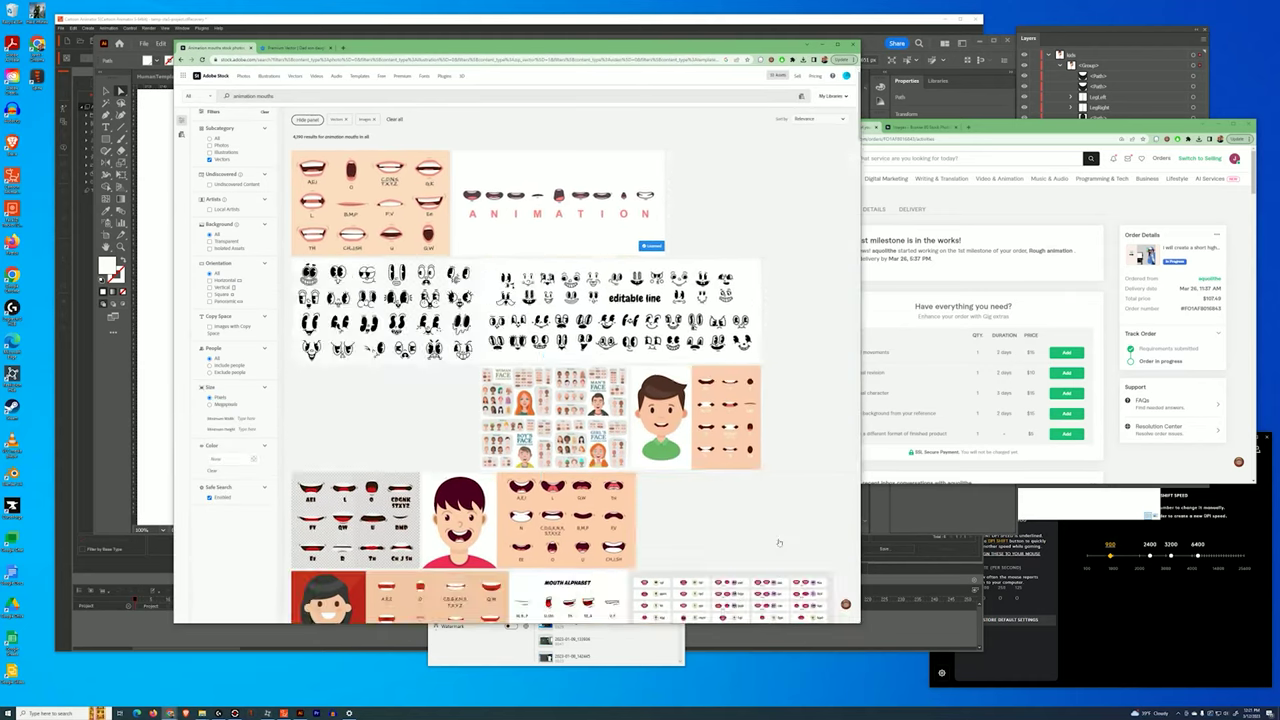
pyautogui.moveTo(369, 45); pyautogui.dragTo(748, 72)
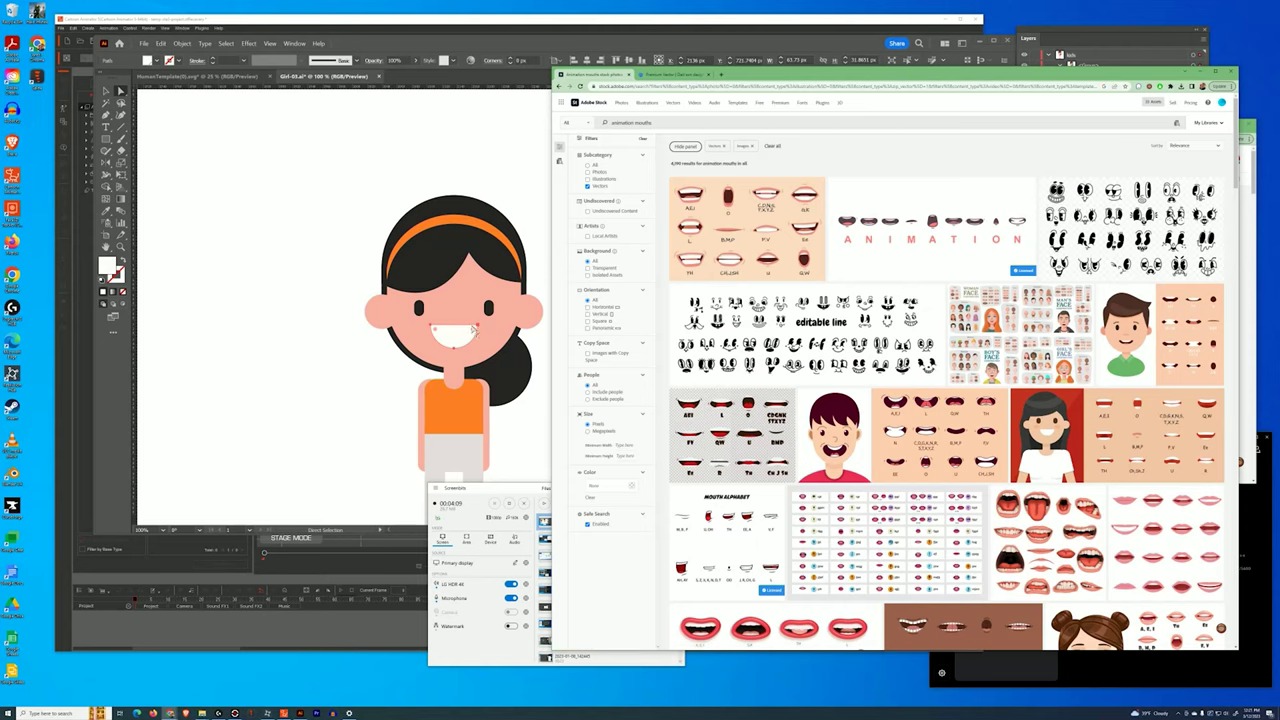
pyautogui.scroll(-5, 716, 294)
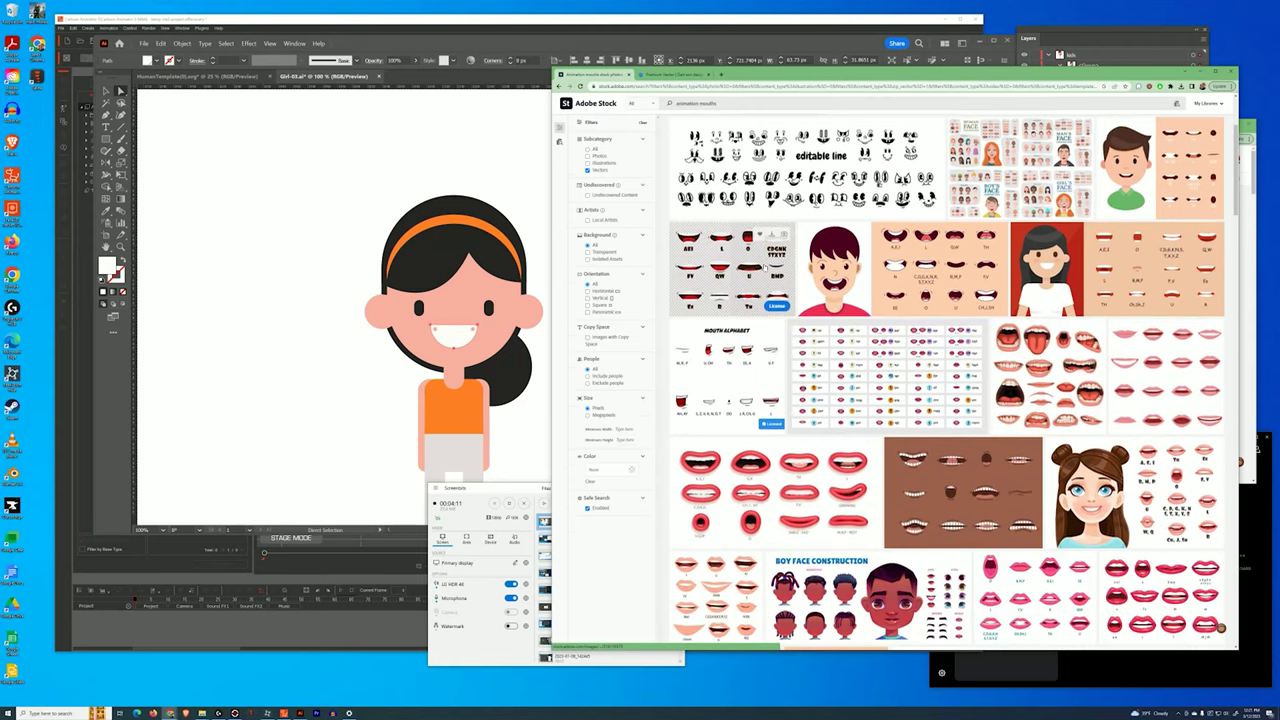
# Refine the stock search to "animation mouths simple" and look through the mouth sets.
pyautogui.scroll(5, 722, 293)
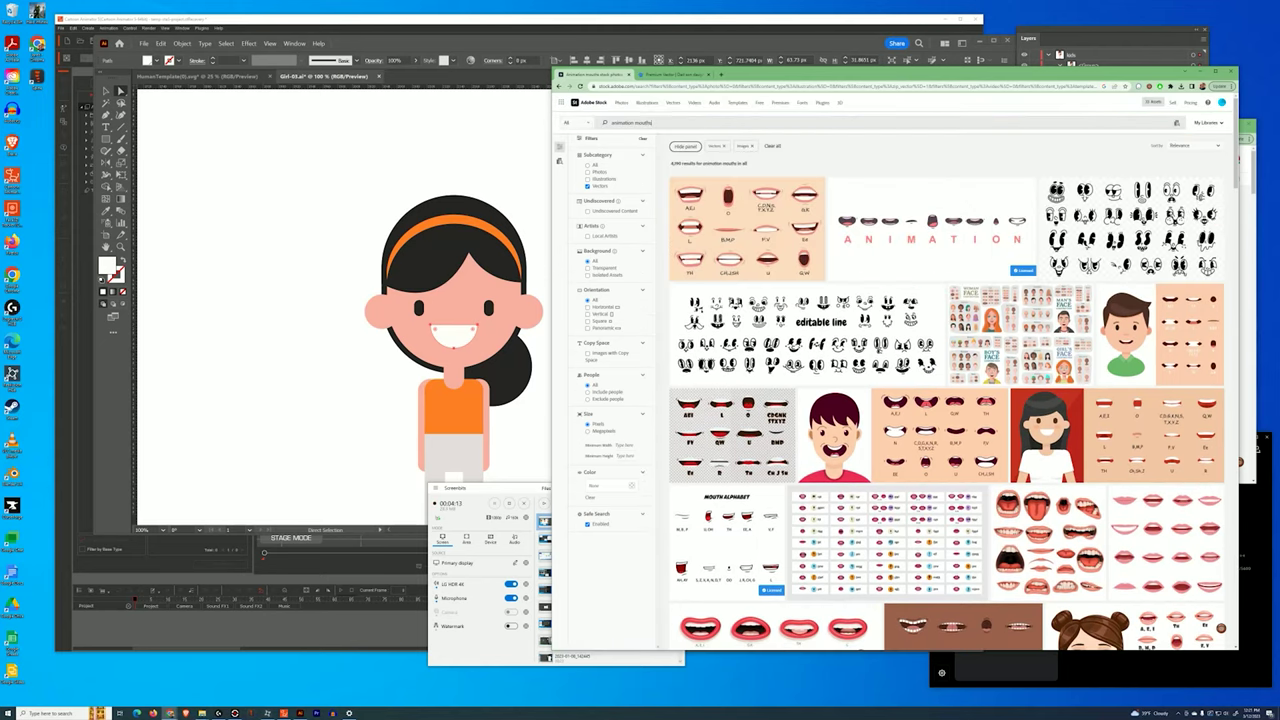
pyautogui.press('Return')
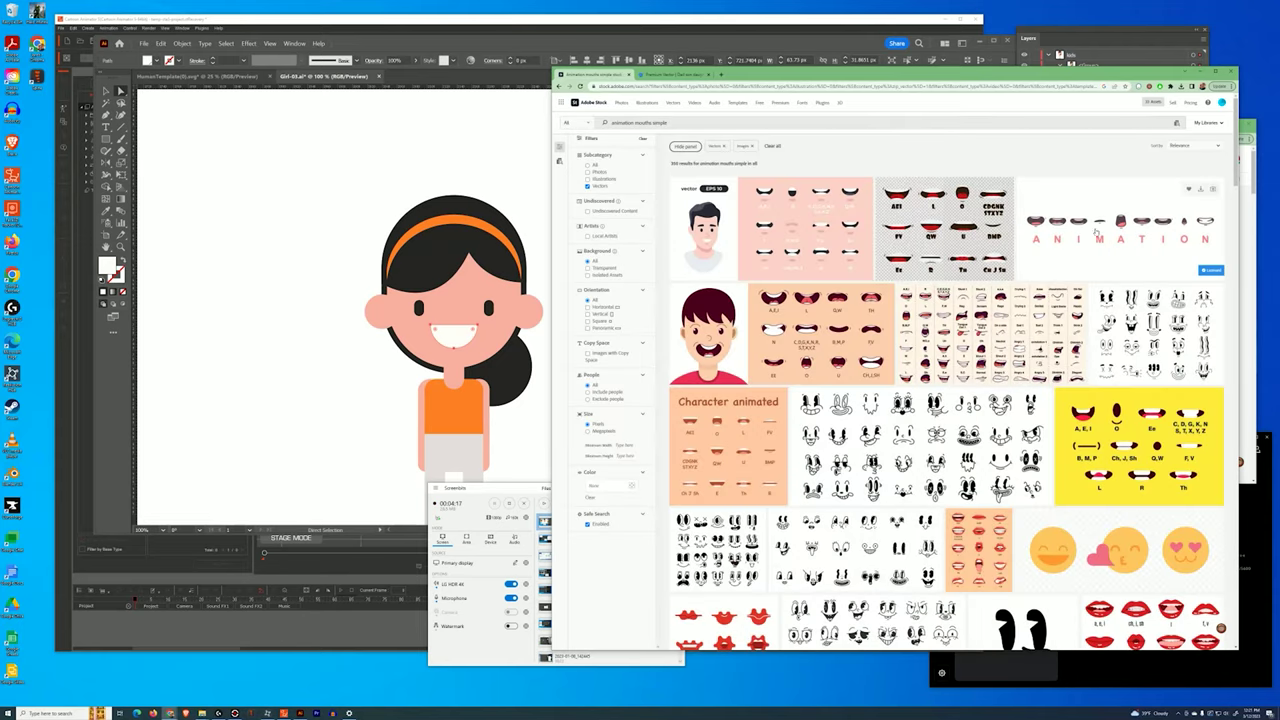
pyautogui.scroll(-1, 888, 278)
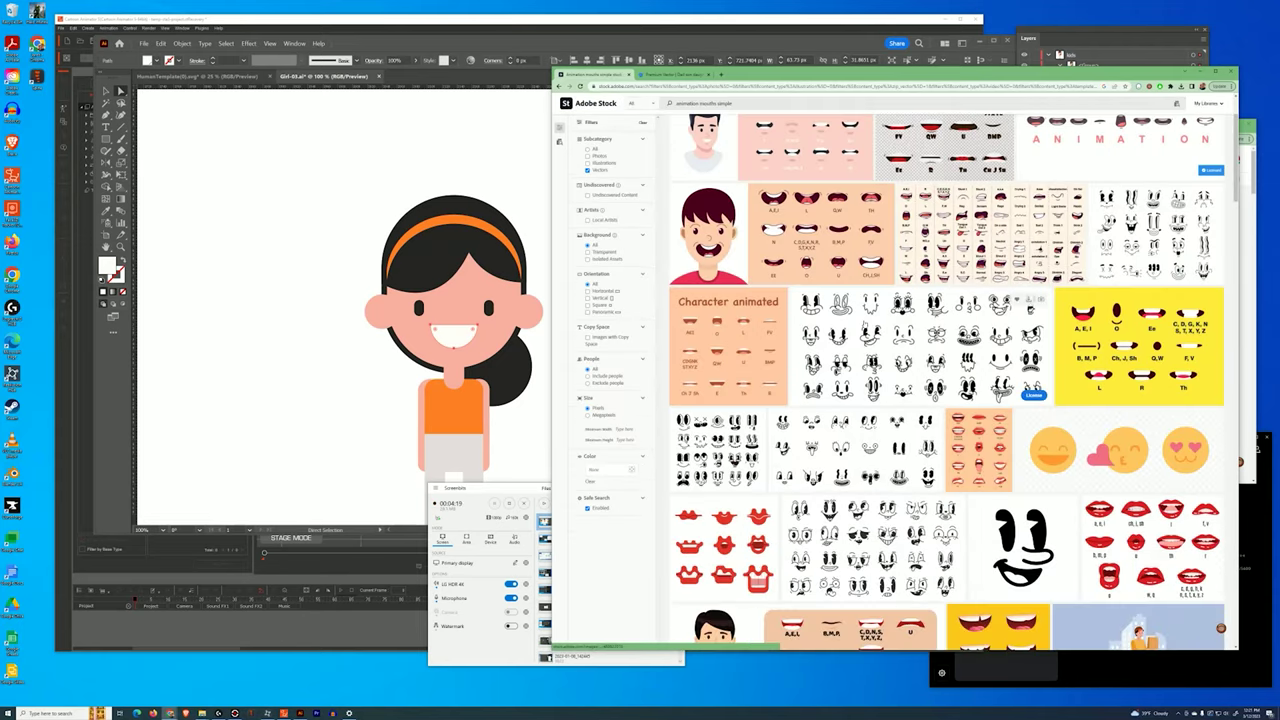
pyautogui.scroll(-1, 873, 316)
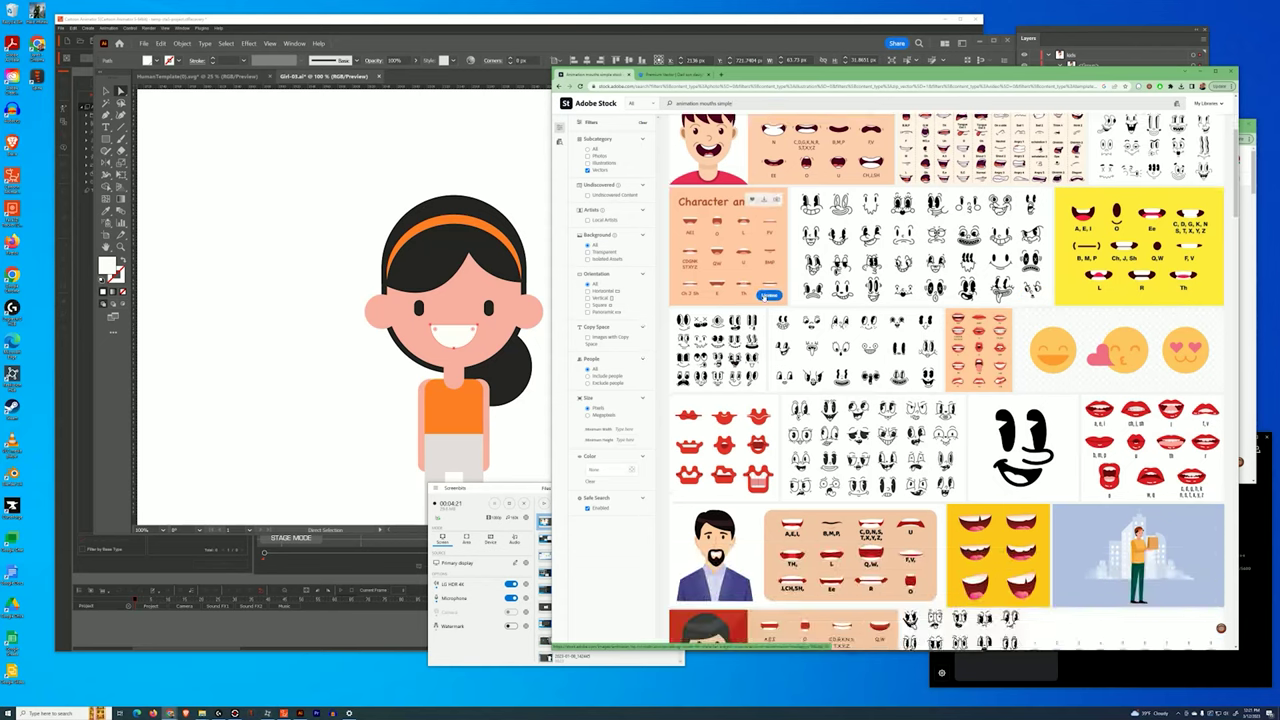
pyautogui.scroll(2, 770, 282)
# Search Adobe Stock for "phoneme mouths".
pyautogui.tripleClick(639, 122)
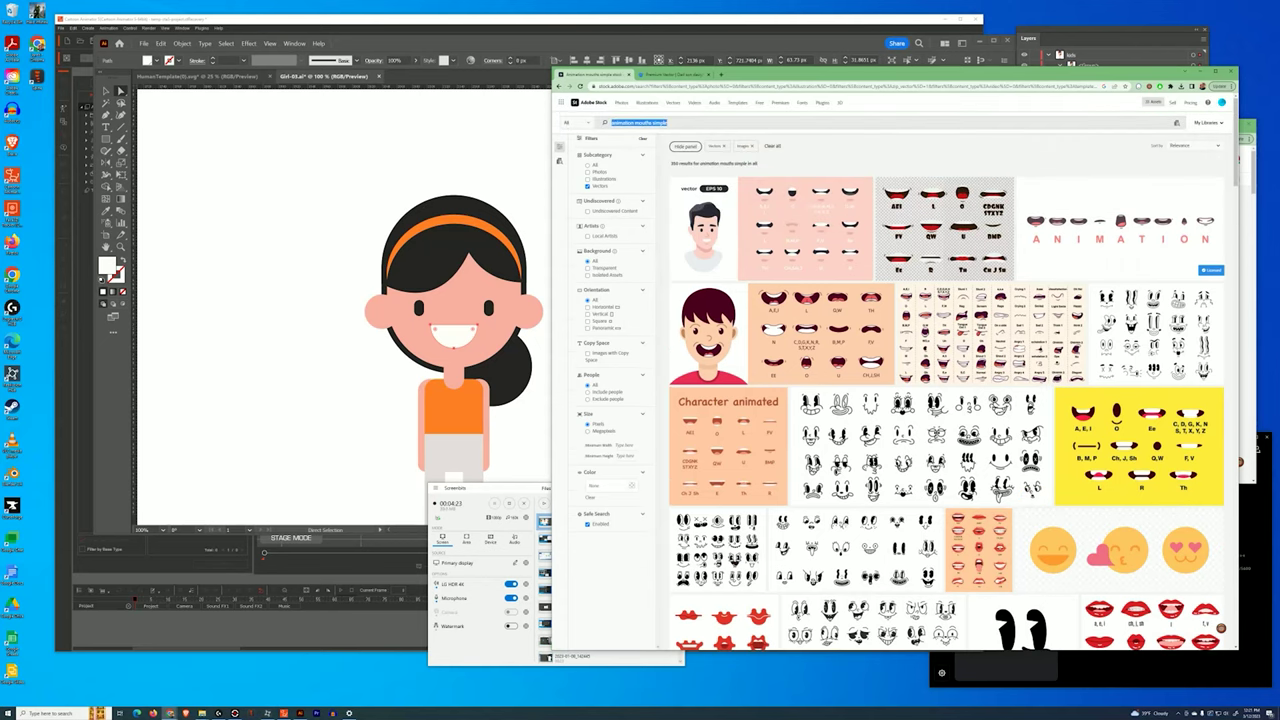
pyautogui.write('phoneme mouths')
pyautogui.press('Return')
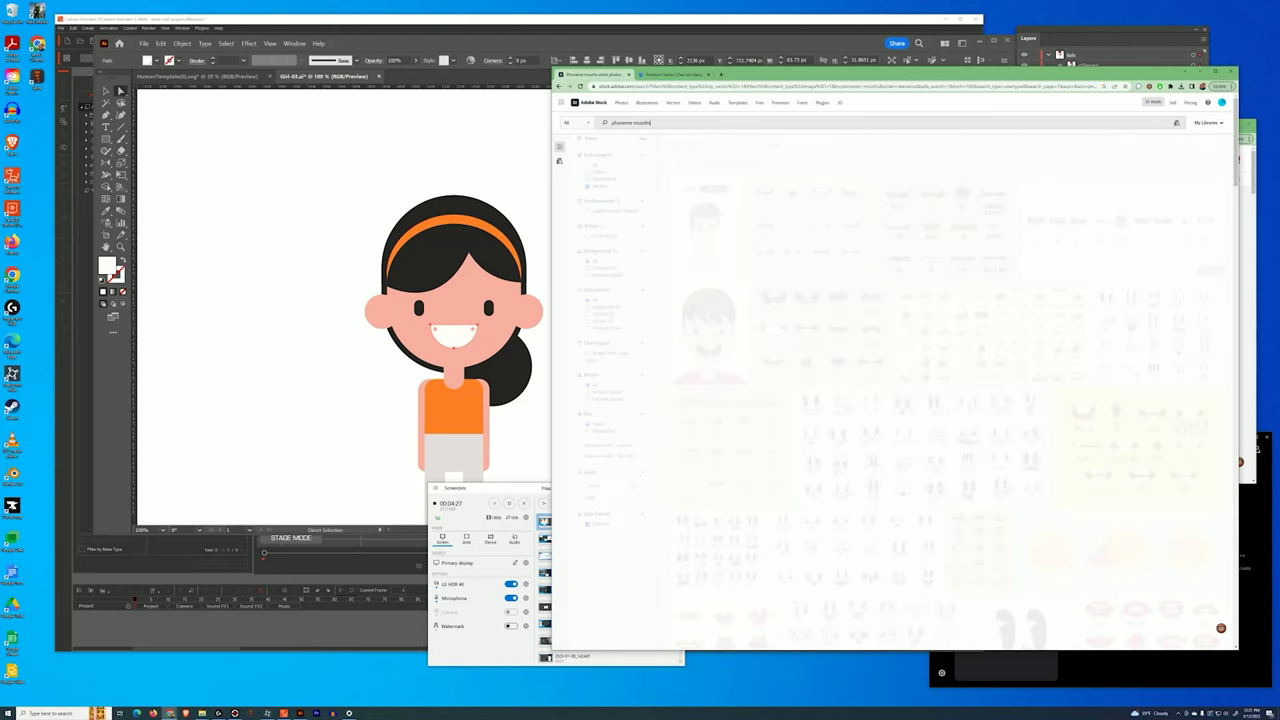
# Look through the phoneme mouth vector sets and compare their styles with the girl's simple mouth.
pyautogui.scroll(-3, 895, 380)
pyautogui.scroll(-5, 832, 310)
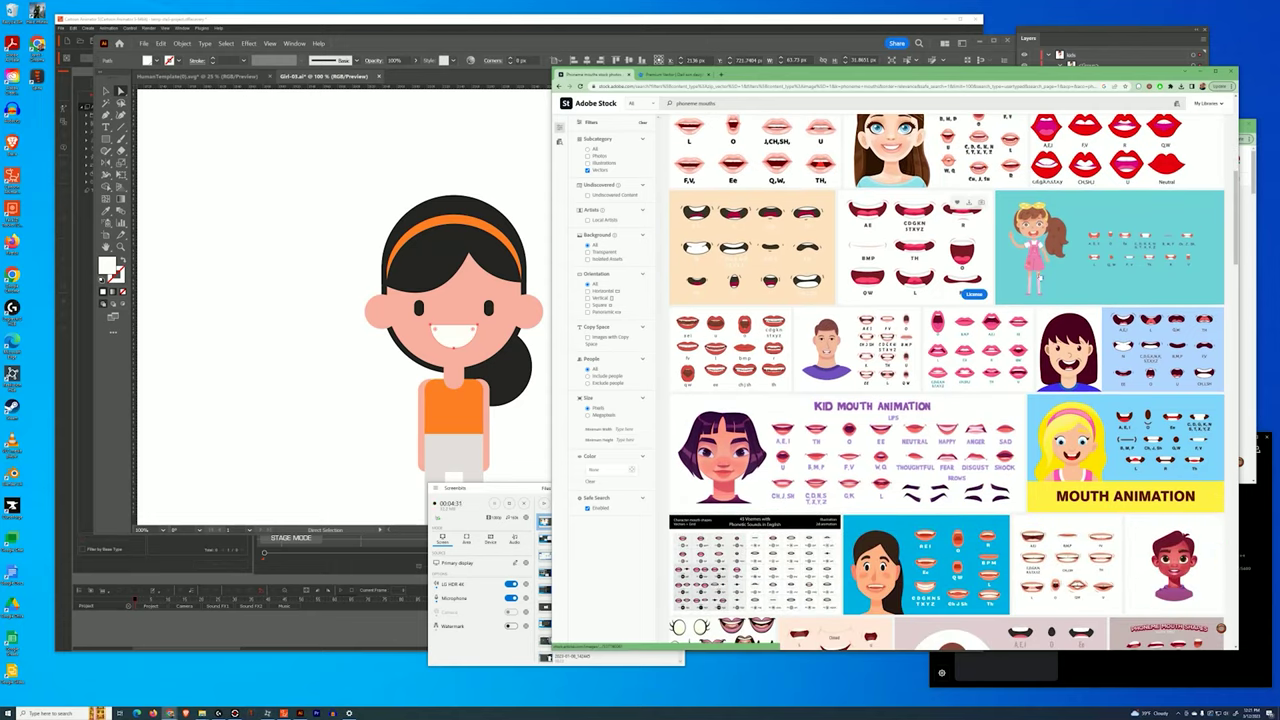
pyautogui.scroll(-2, 960, 315)
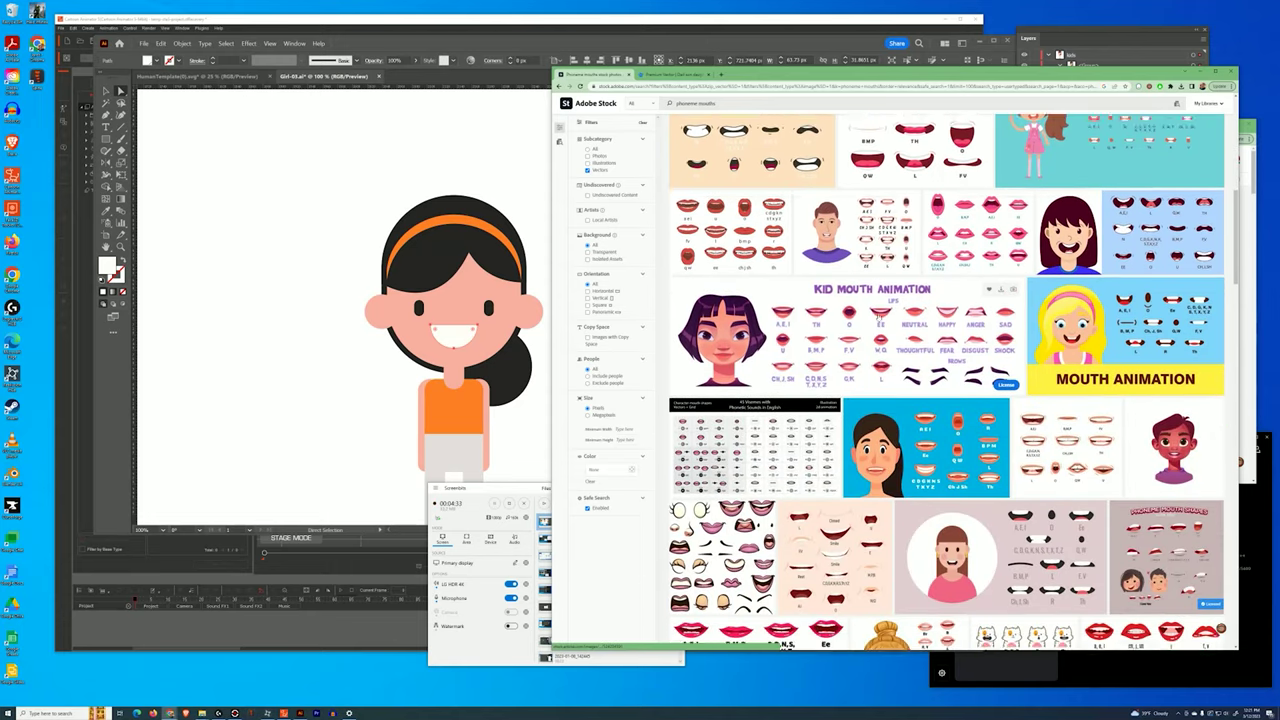
pyautogui.scroll(-8, 880, 318)
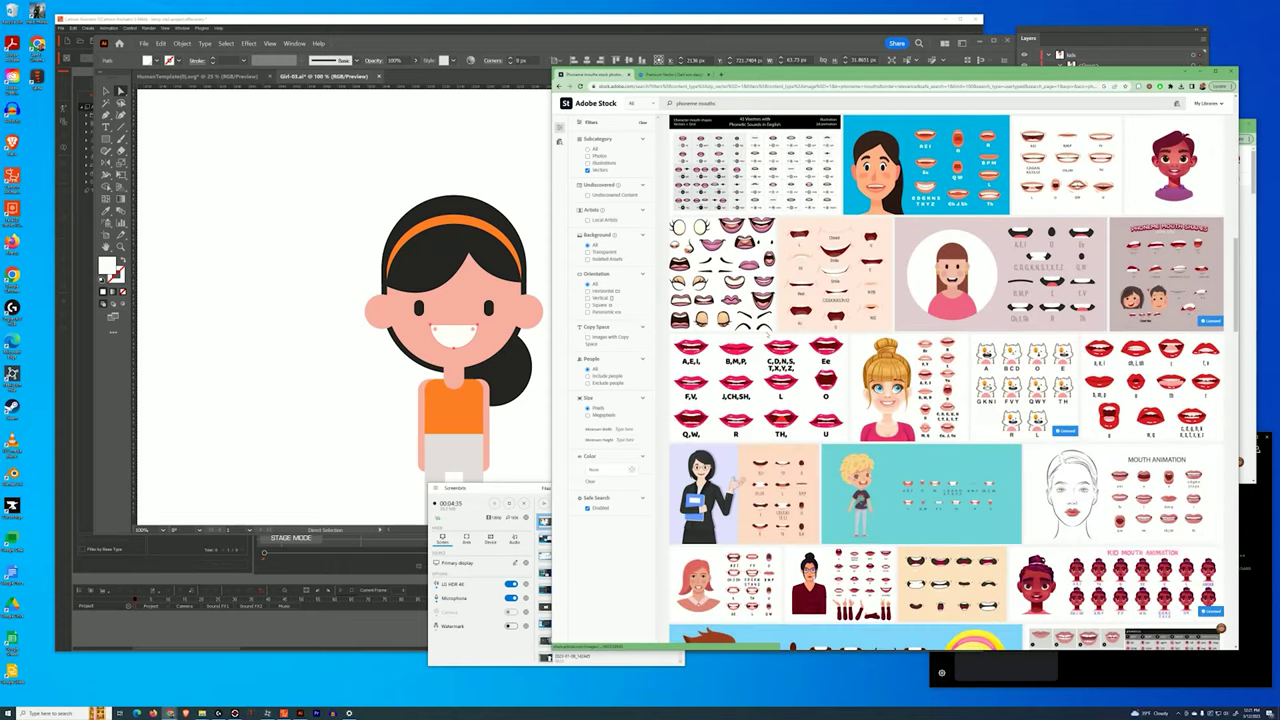
pyautogui.scroll(-2, 768, 335)
pyautogui.scroll(-2, 767, 335)
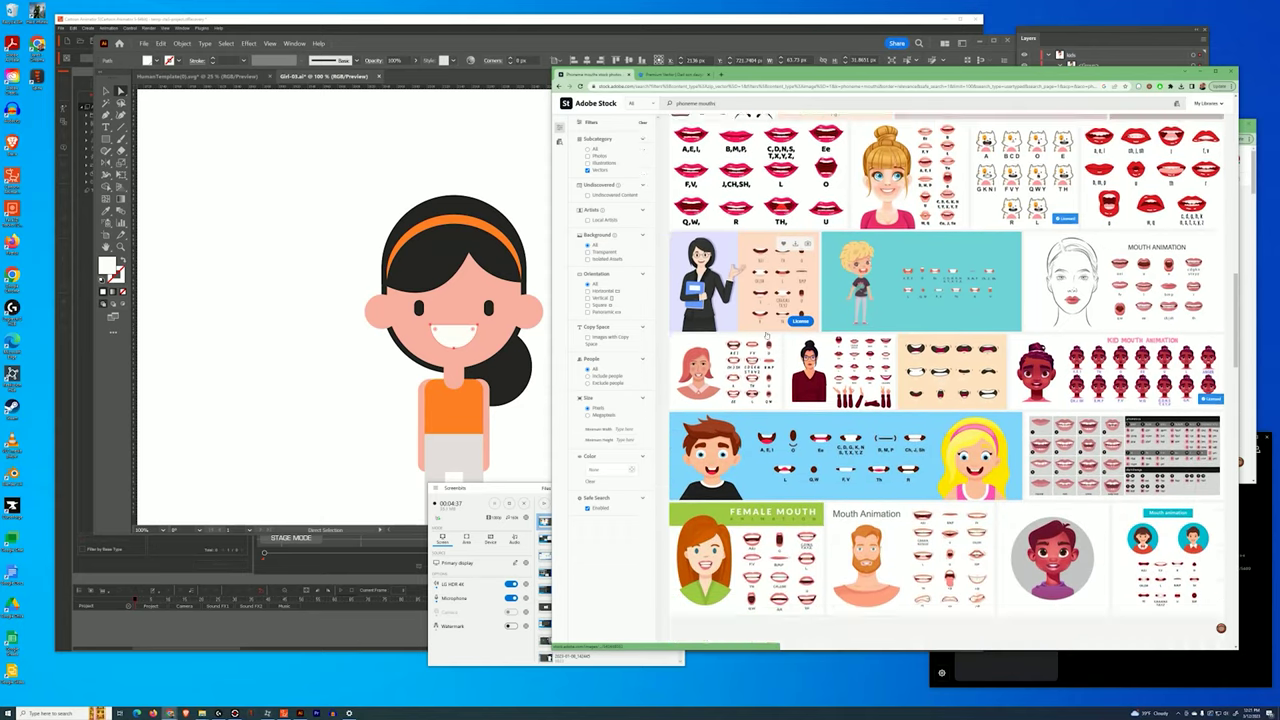
pyautogui.scroll(-6, 767, 335)
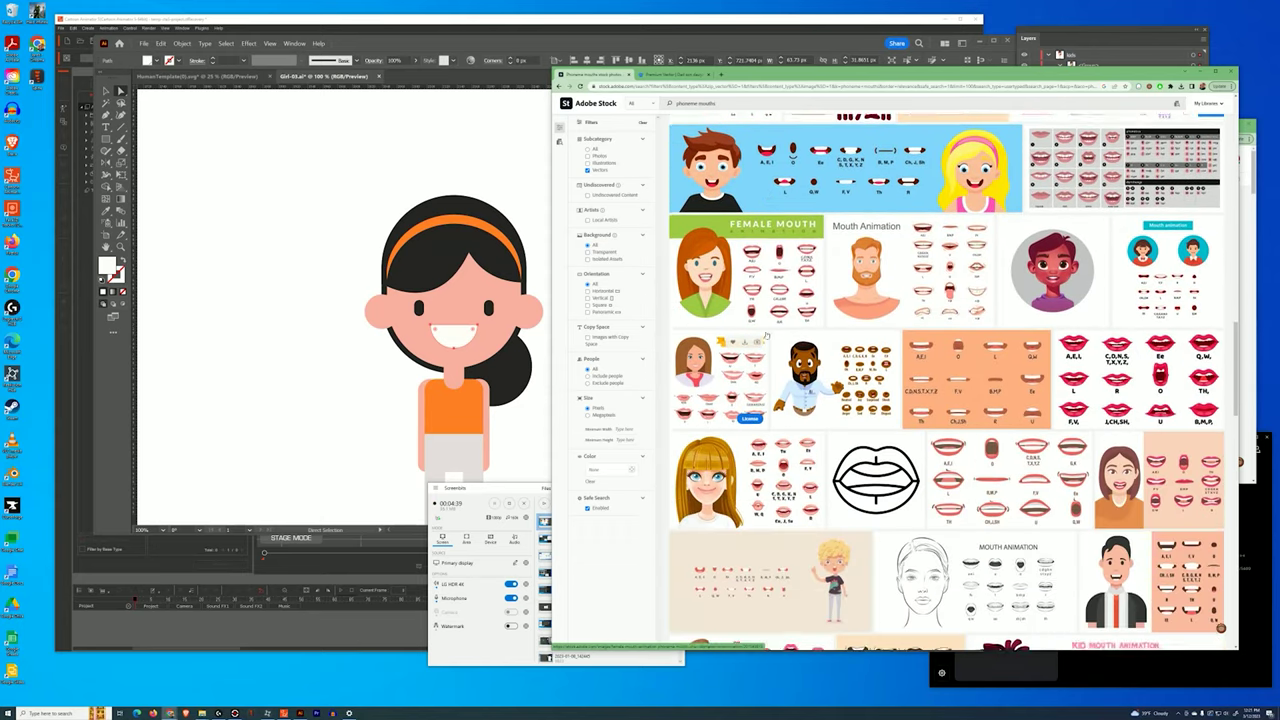
pyautogui.scroll(9, 767, 335)
pyautogui.scroll(7, 799, 318)
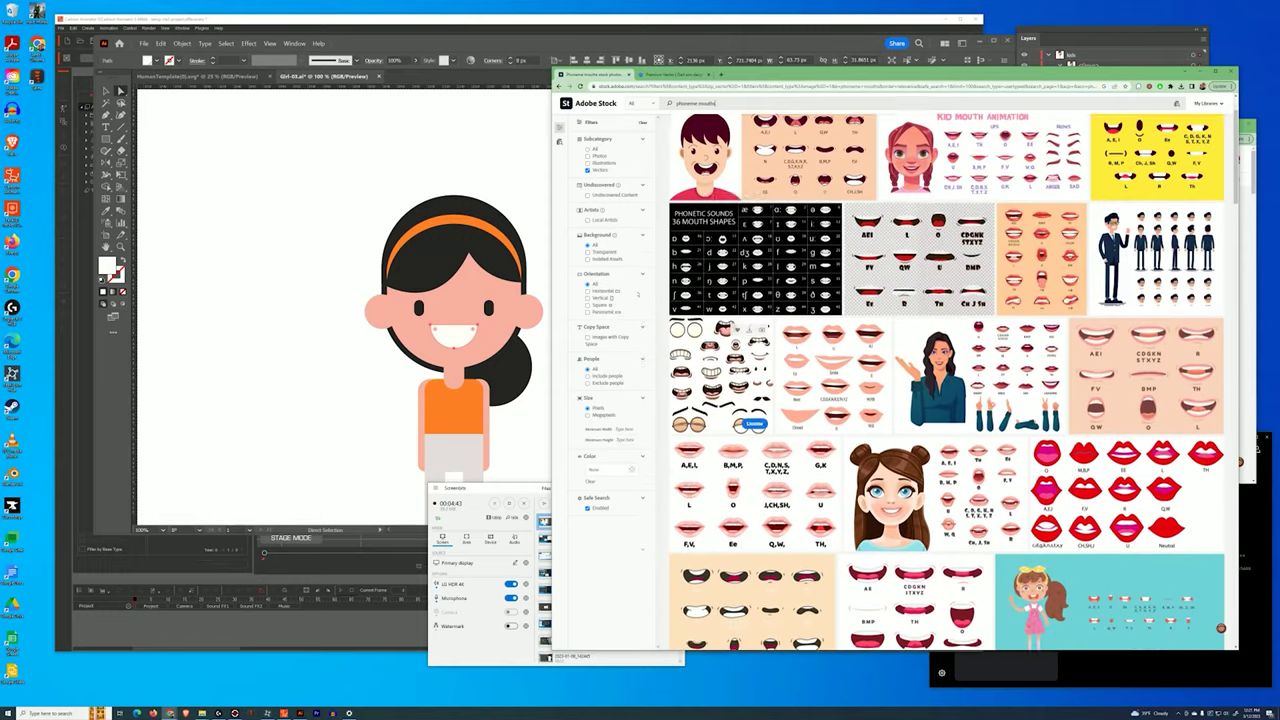
pyautogui.scroll(1, 637, 293)
pyautogui.moveTo(858, 207)
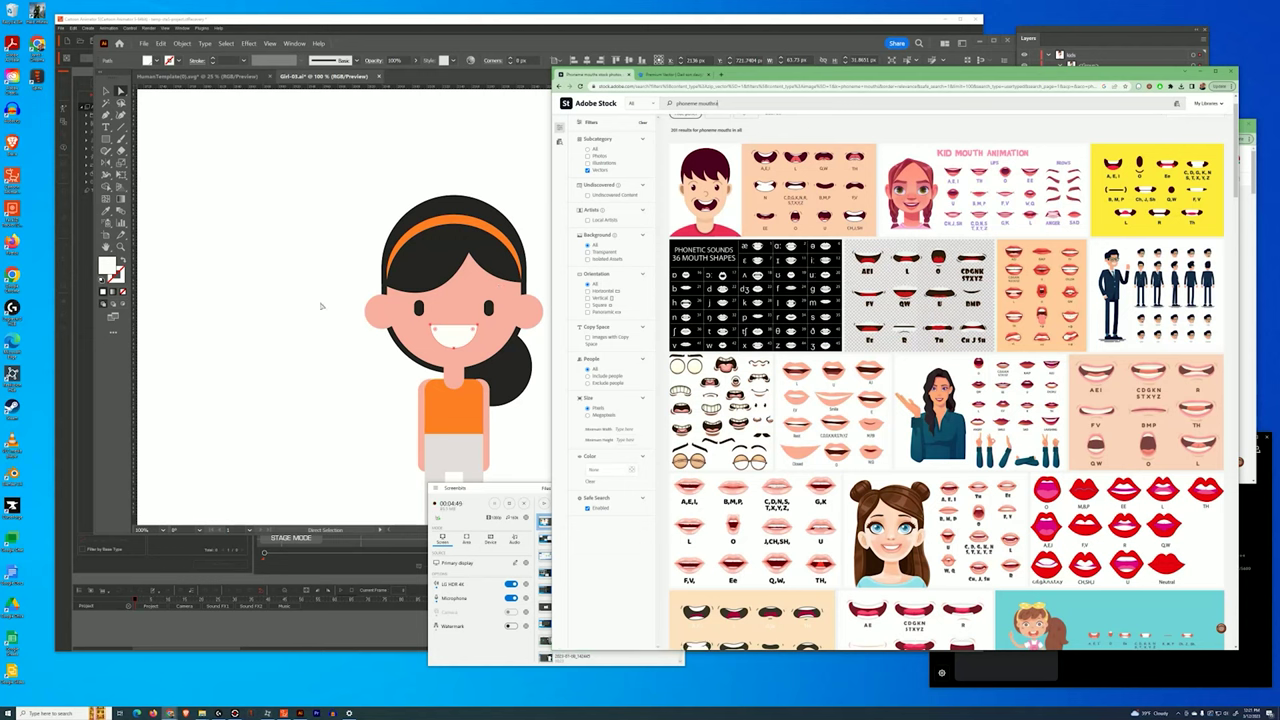
# Switch to Illustrator and compare the stock girl's drawing with the rigged character in Girl_Tall.ai.
pyautogui.click(502, 493)
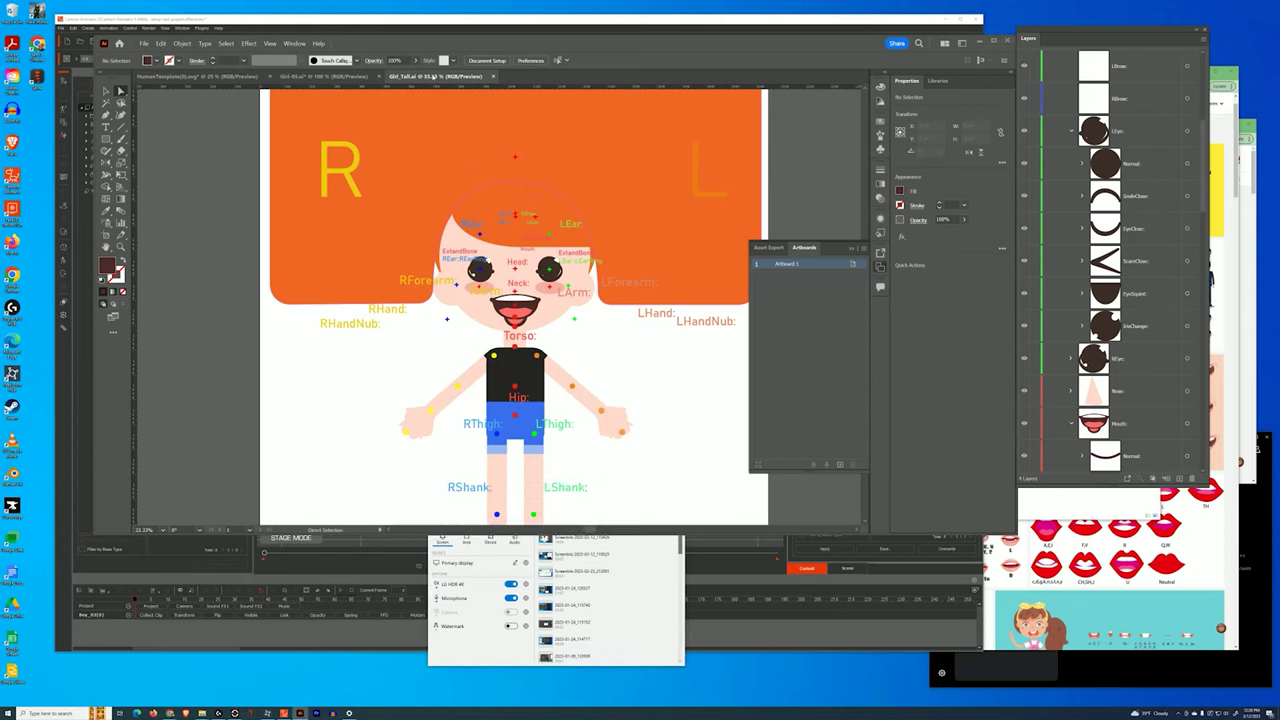
pyautogui.click(340, 77)
pyautogui.click(418, 77)
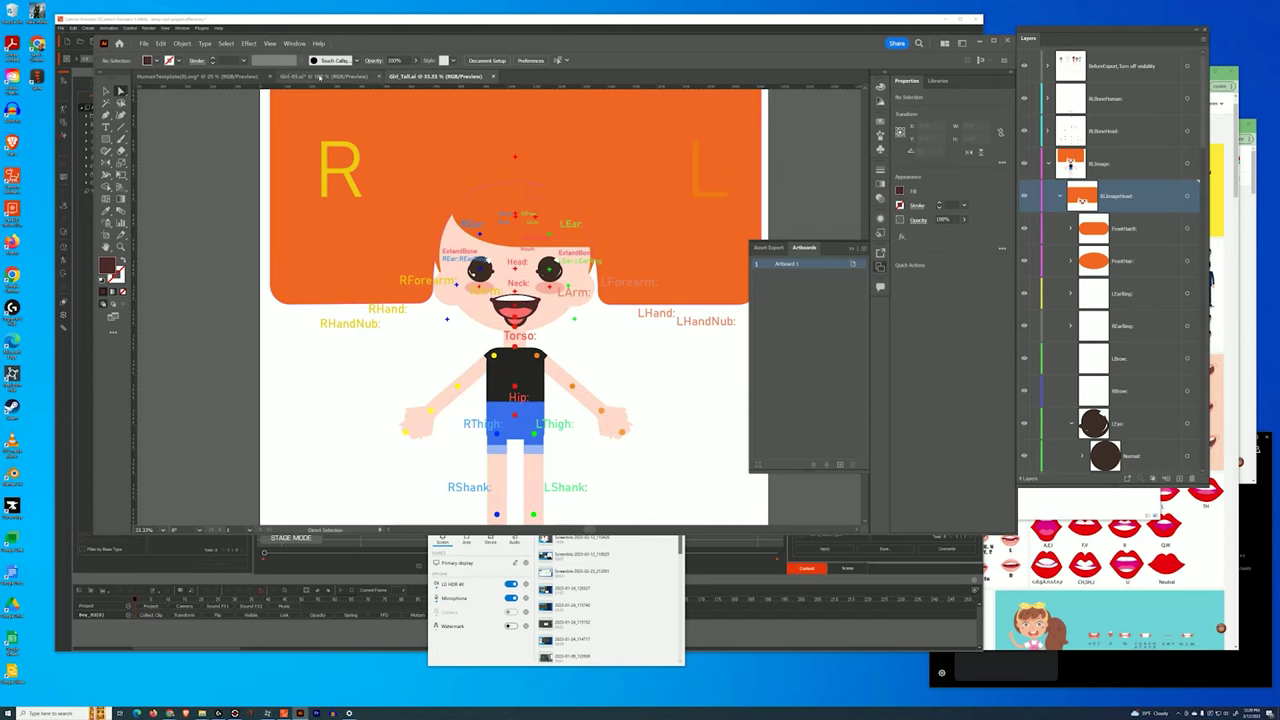
pyautogui.click(305, 77)
pyautogui.click(440, 77)
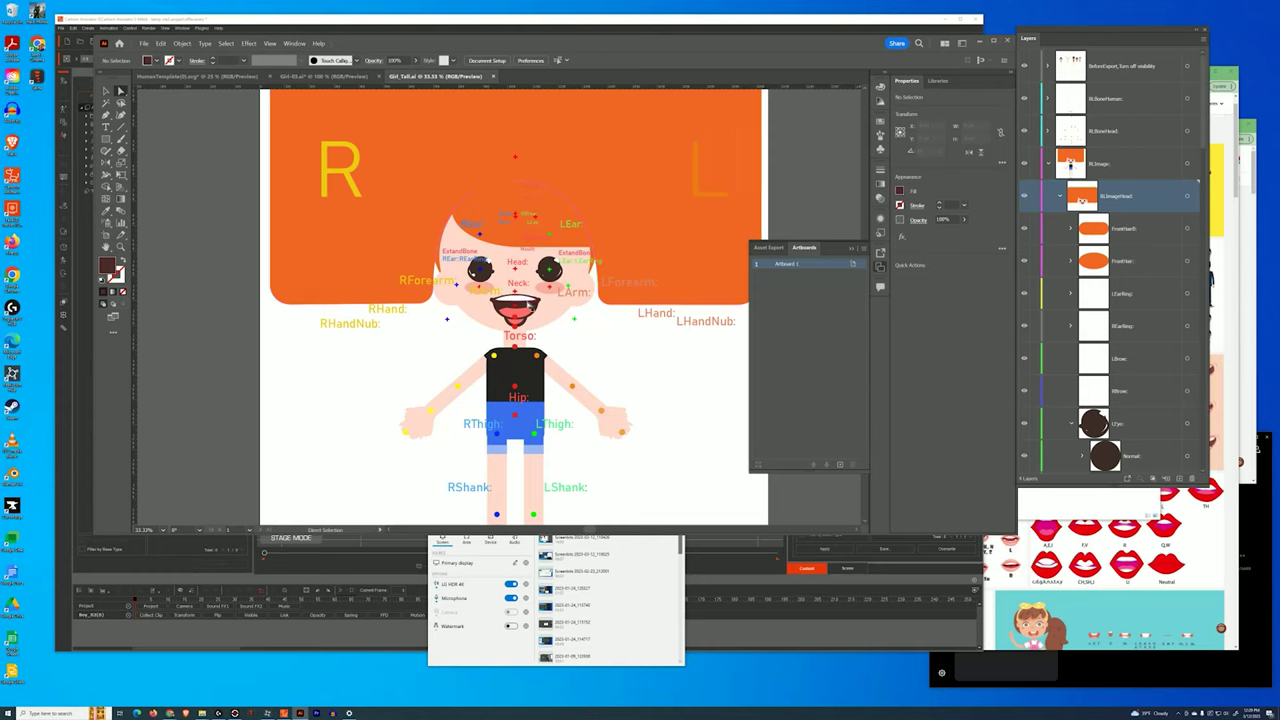
# Float the Girl_Tall.ai document and copy its complete Mouth group, with all mouth shapes, into the stock girl's drawing.
pyautogui.scroll(-5, 1130, 400)
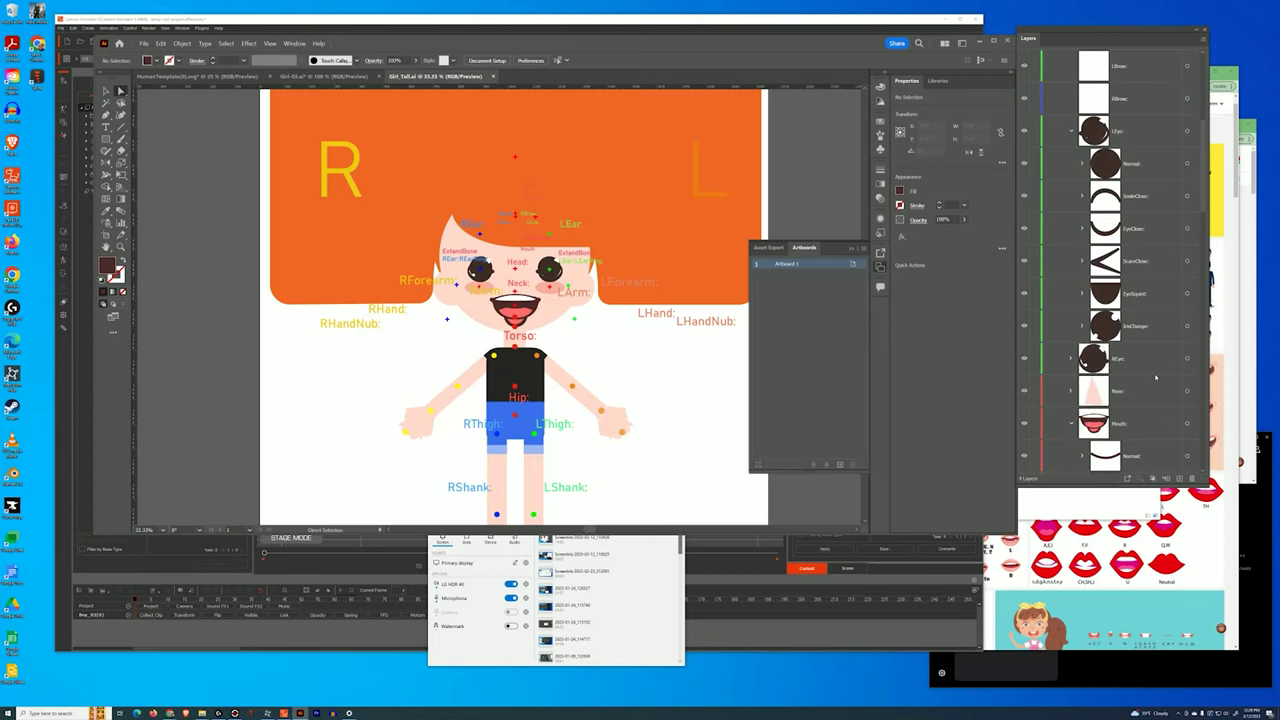
pyautogui.scroll(-3, 1150, 398)
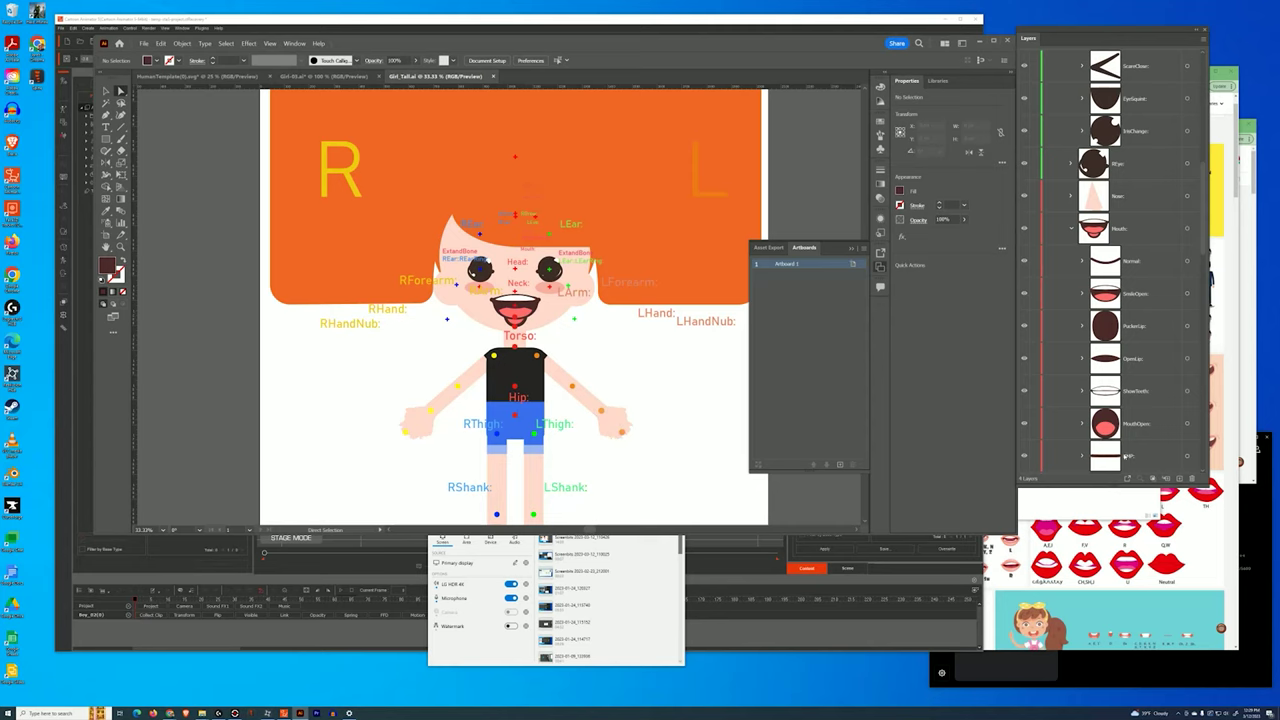
pyautogui.click(1187, 229)
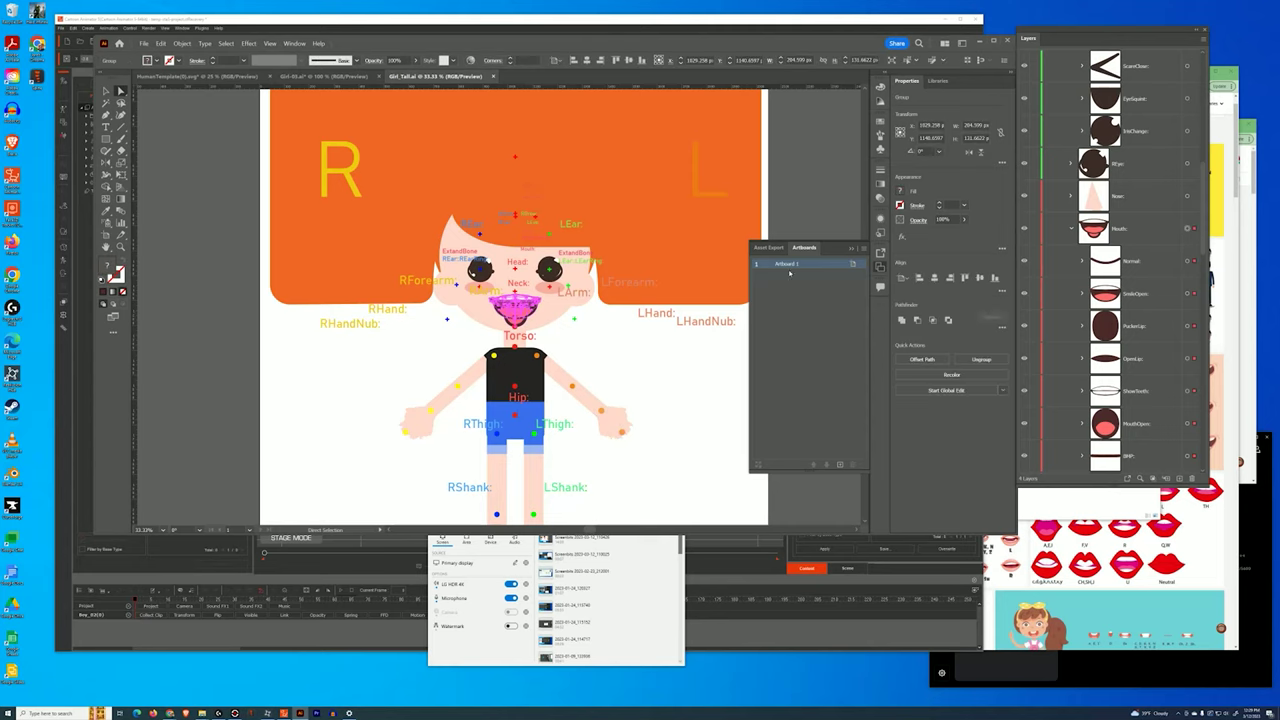
pyautogui.moveTo(430, 76); pyautogui.dragTo(480, 131)
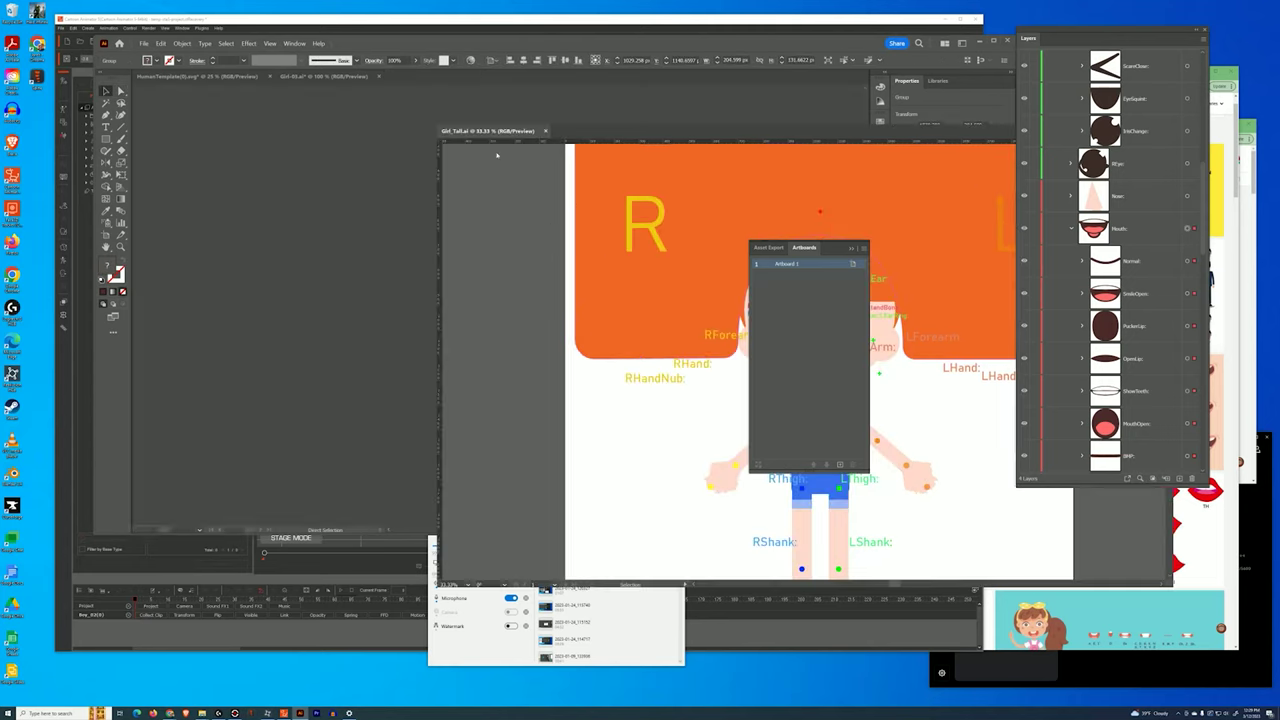
pyautogui.click(851, 248)
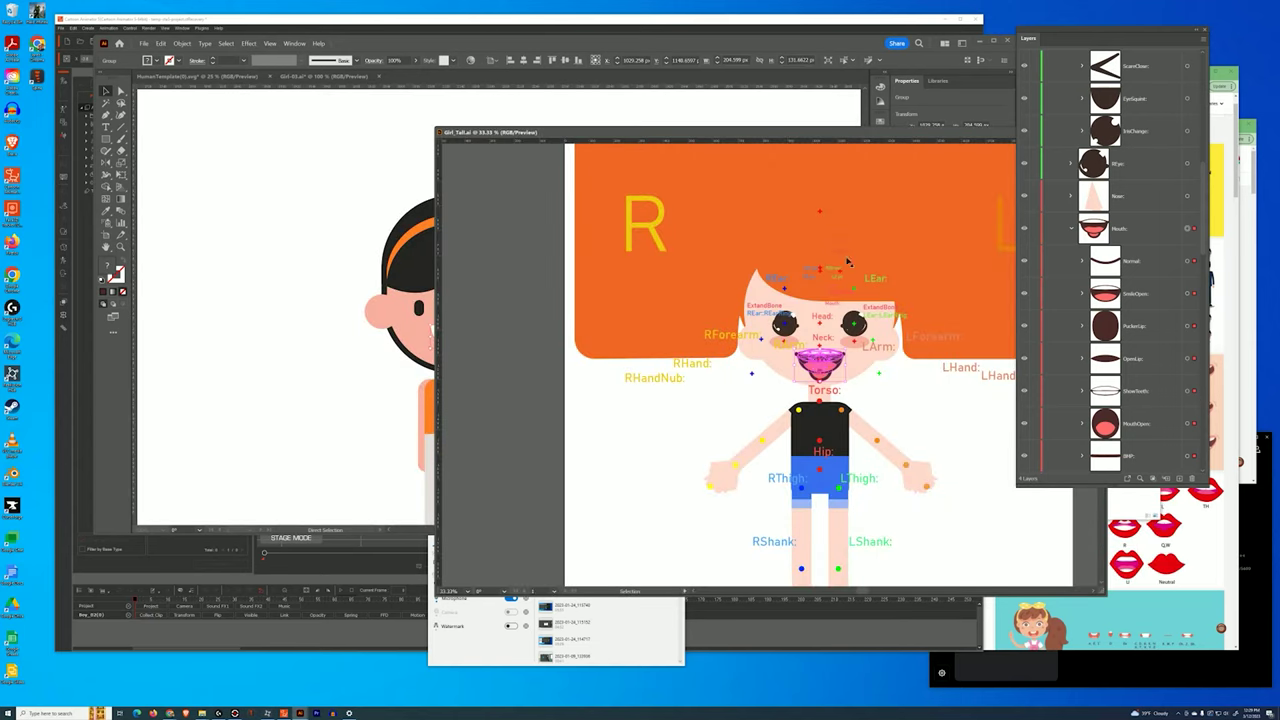
pyautogui.moveTo(819, 367); pyautogui.dragTo(396, 364)
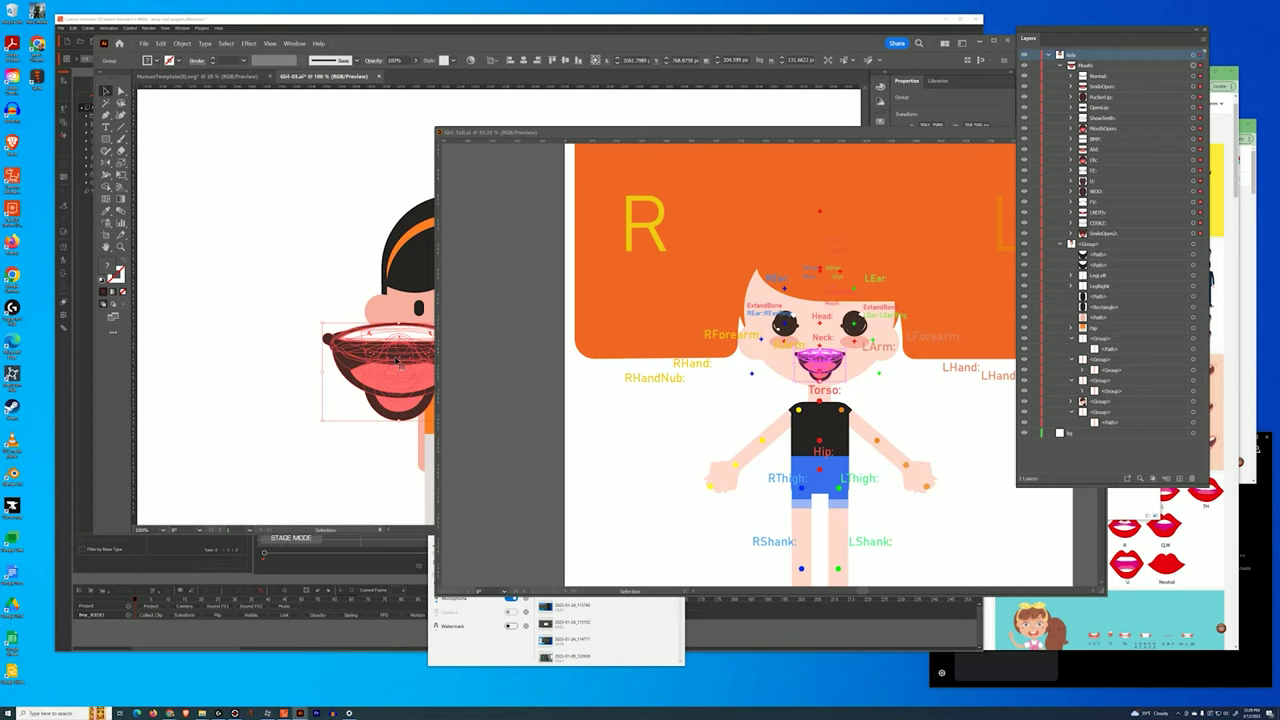
# Dock Girl_Tall.ai again, then scale the copied Mouth group to about 75 × 48 px and position it over the girl's mouth.
pyautogui.moveTo(877, 134); pyautogui.dragTo(600, 134)
pyautogui.moveTo(783, 137); pyautogui.dragTo(750, 75)
pyautogui.click(306, 79)
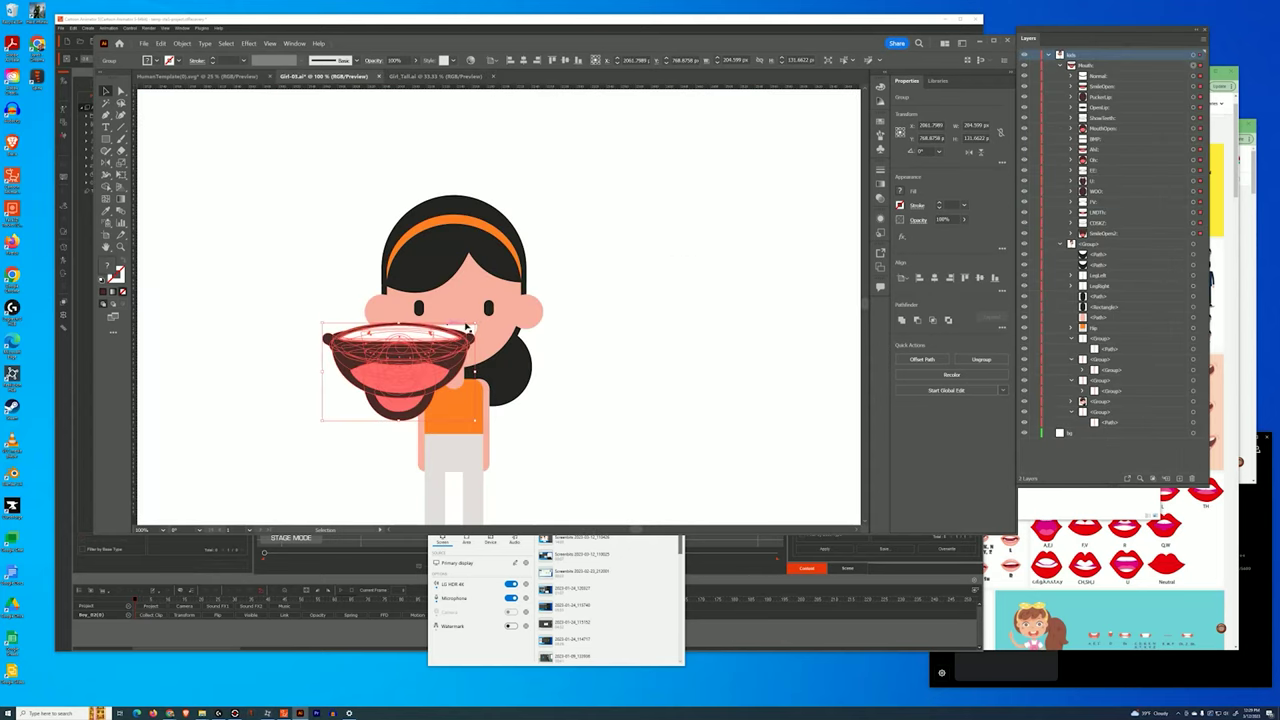
pyautogui.moveTo(490, 318); pyautogui.dragTo(462, 340)
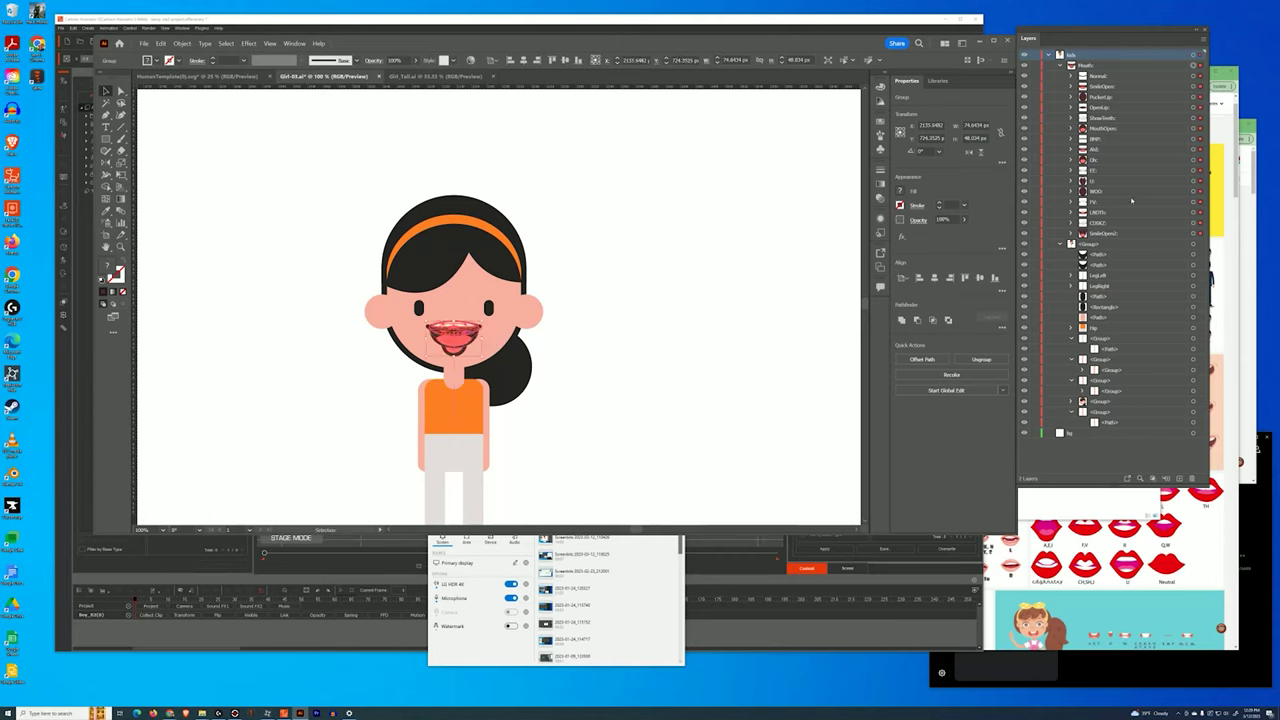
# Move the Mouth group to the top of the girl's head group and select the original white mouth path below it.
pyautogui.click(1060, 65)
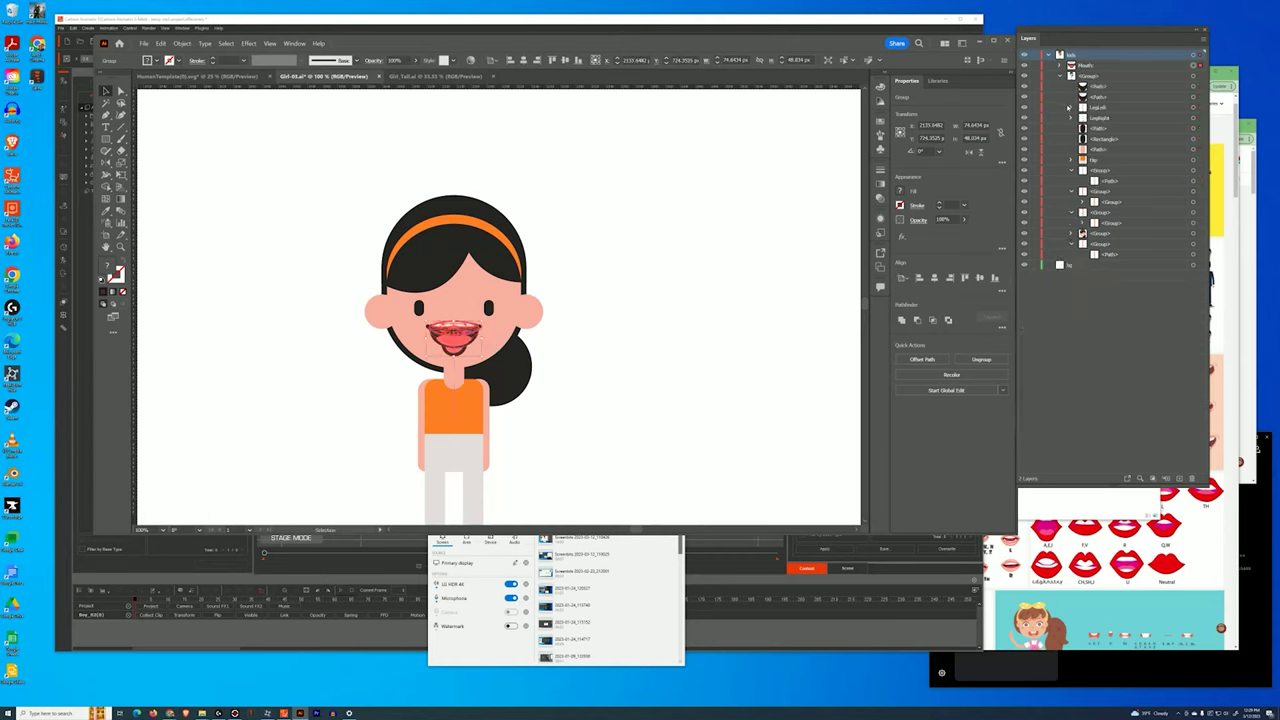
pyautogui.click(1070, 233)
pyautogui.moveTo(1082, 66); pyautogui.dragTo(1126, 240)
pyautogui.click(1194, 245)
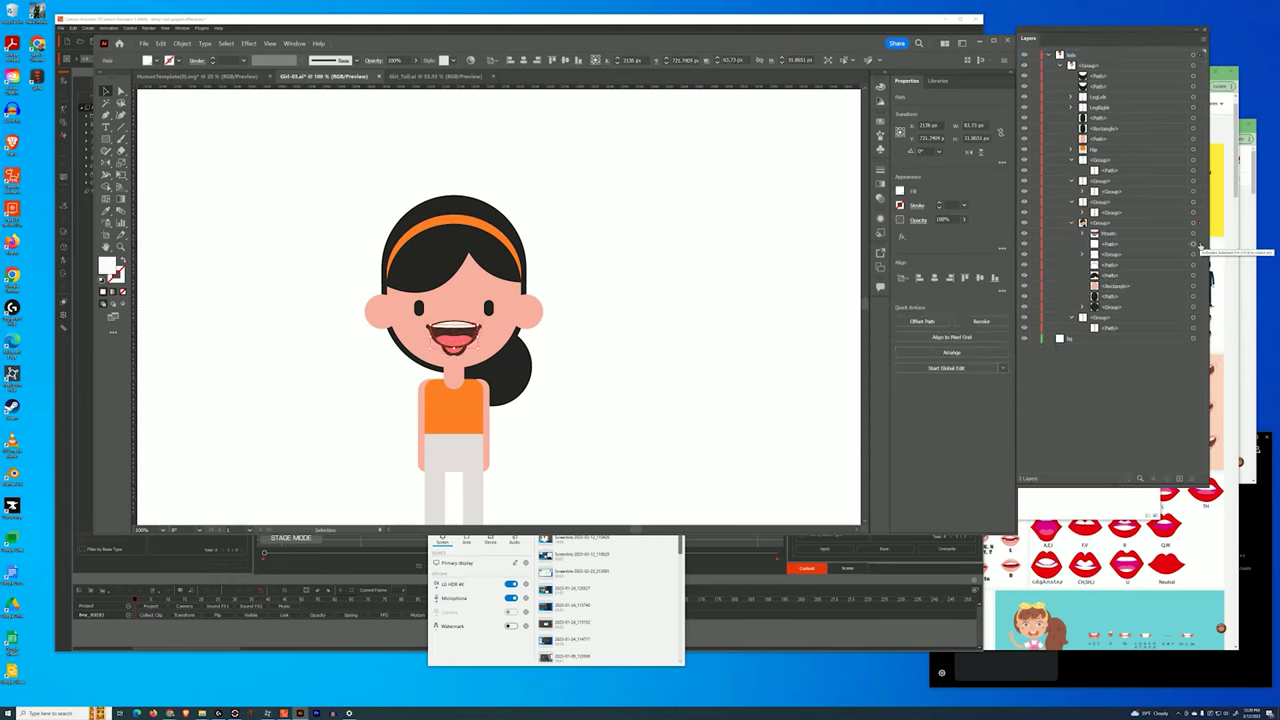
# Delete the original white mouth path from the girl's head group, leaving only the copied Mouth group.
pyautogui.press('Delete')
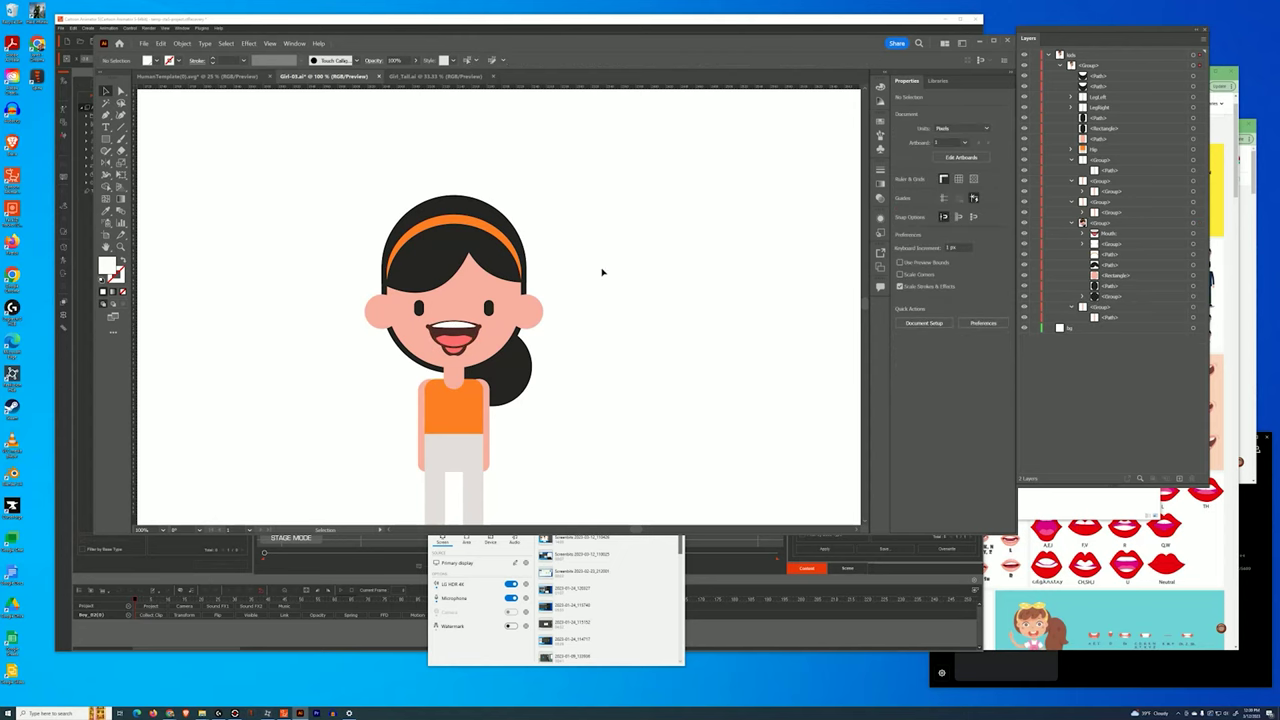
pyautogui.hotkey('ctrl', '+')
pyautogui.hotkey('ctrl', '+')
pyautogui.hotkey('ctrl', '+')
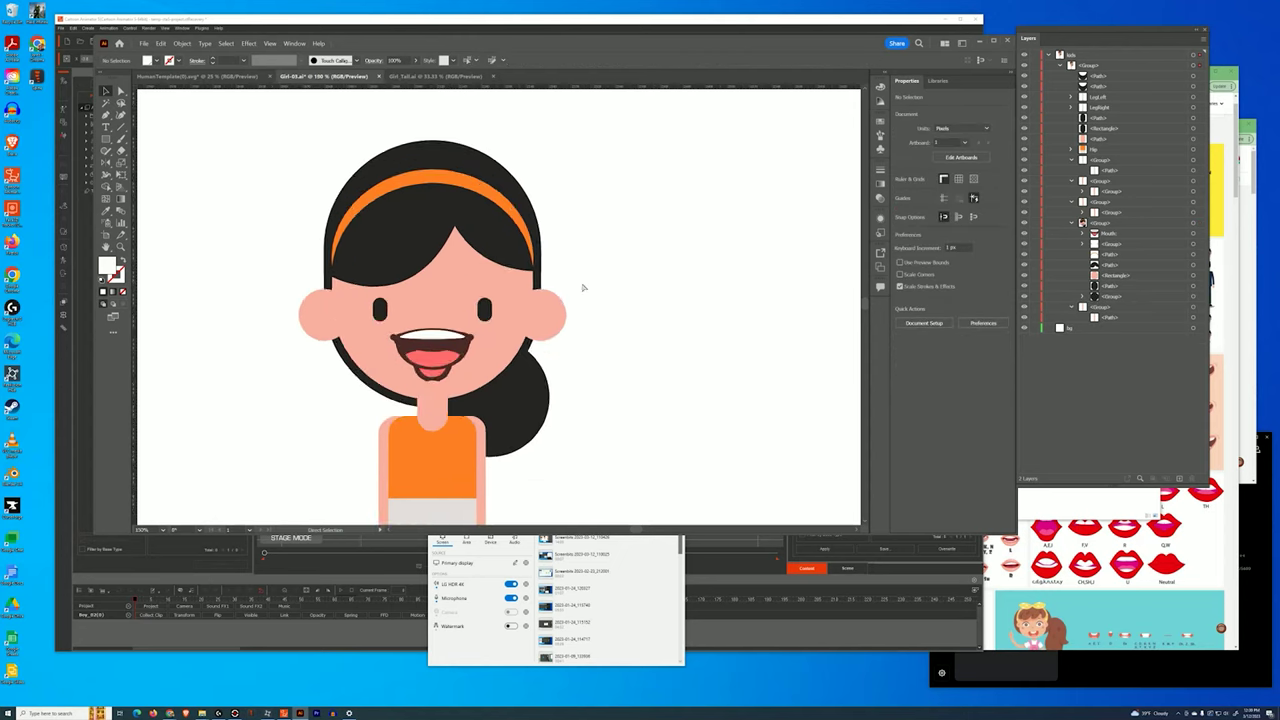
# Select every mouth shape sharing the dark brown outline's fill and recolour them all to near-black 1C0505.
pyautogui.moveTo(448, 317); pyautogui.dragTo(578, 260)
pyautogui.hscroll(-1, 577, 260)
pyautogui.click(560, 325)
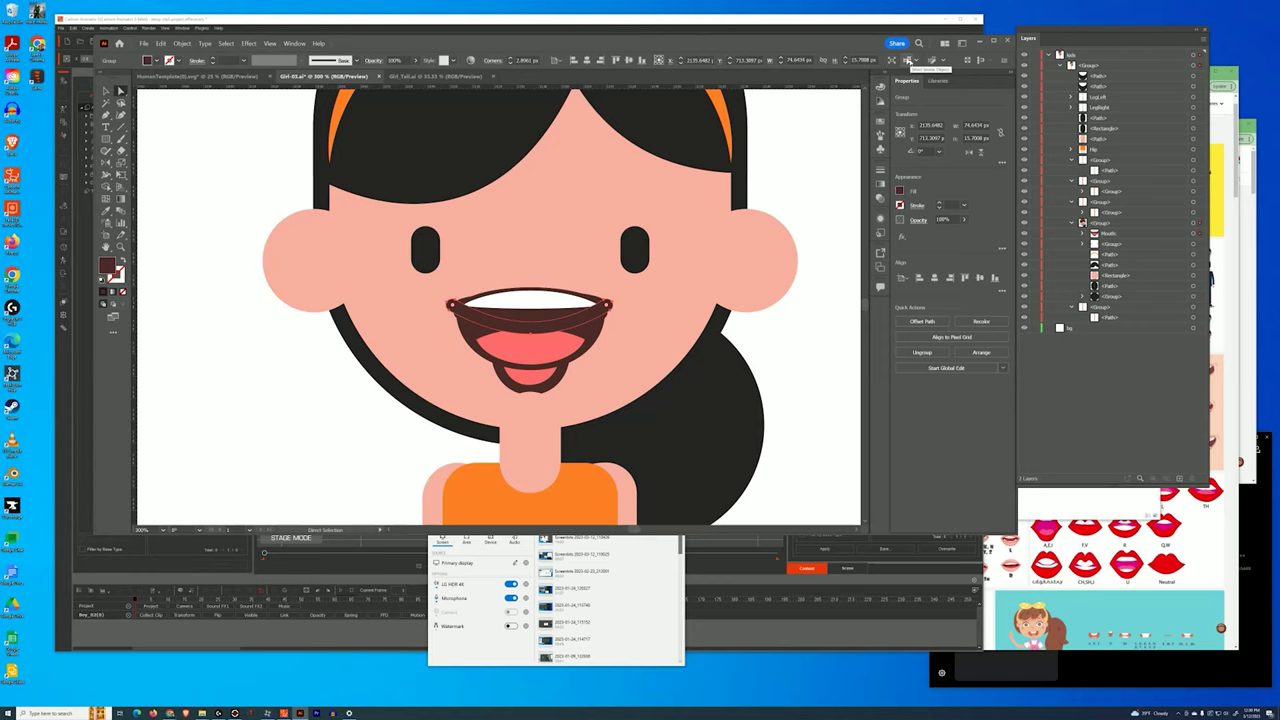
pyautogui.click(908, 60)
pyautogui.doubleClick(108, 264)
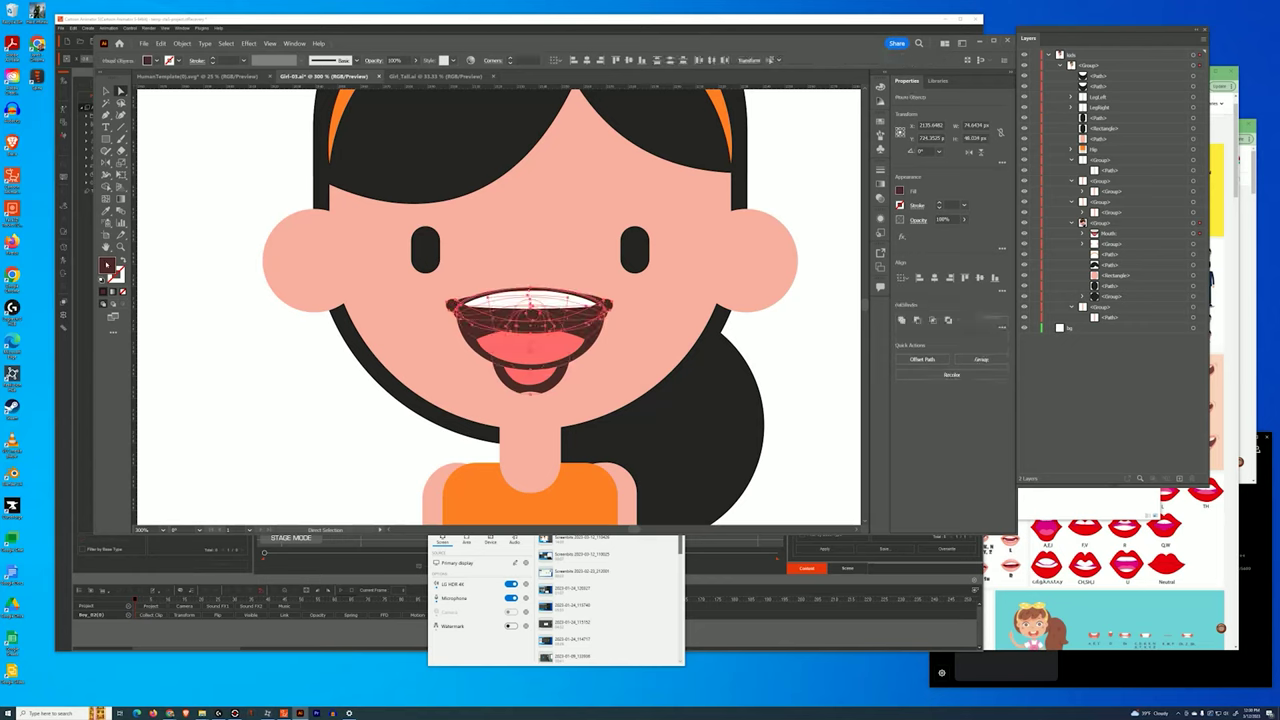
pyautogui.click(603, 392)
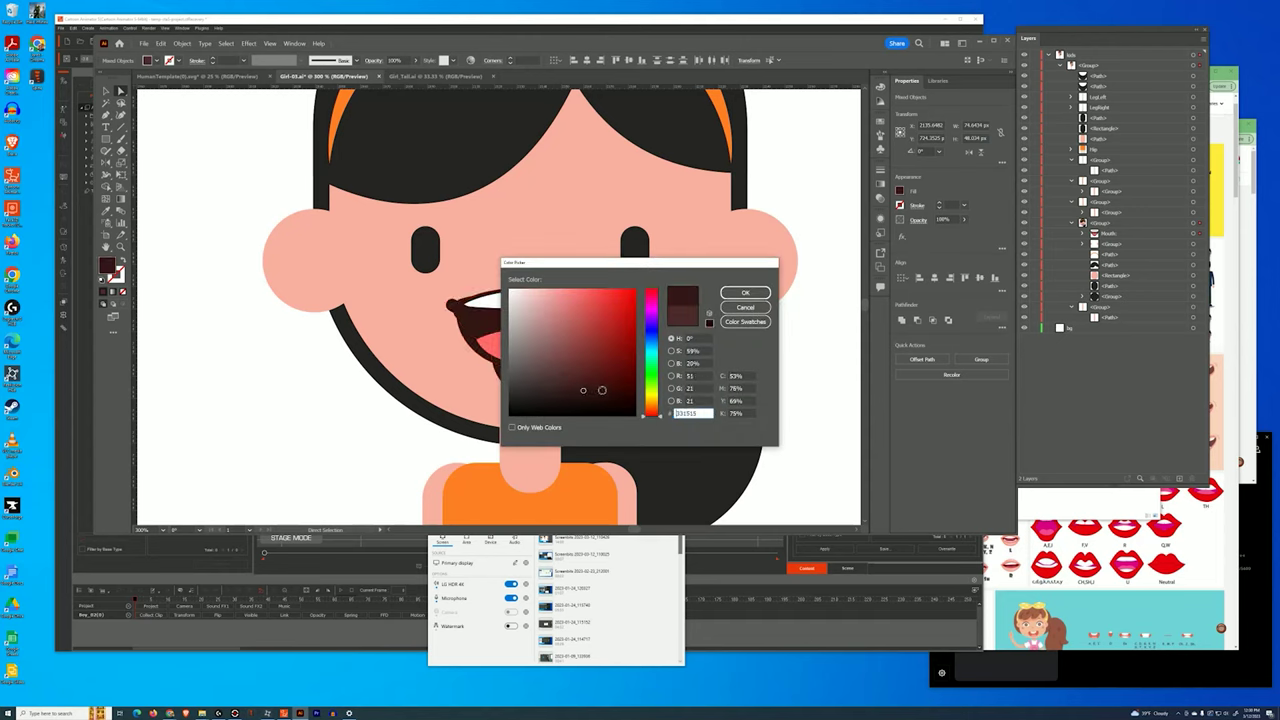
pyautogui.moveTo(604, 395)
pyautogui.mouseDown()
pyautogui.moveTo(591, 397)
pyautogui.moveTo(602, 418)
pyautogui.moveTo(645, 414)
pyautogui.mouseUp()
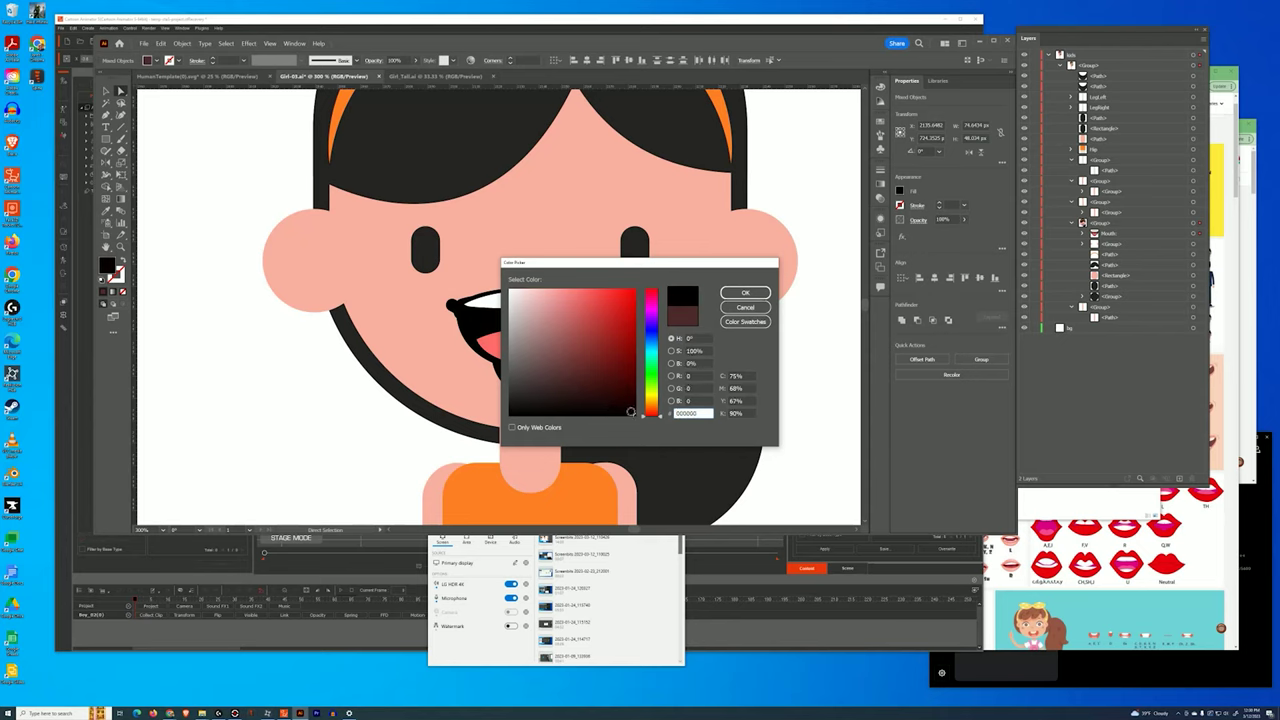
pyautogui.moveTo(594, 402); pyautogui.dragTo(617, 400)
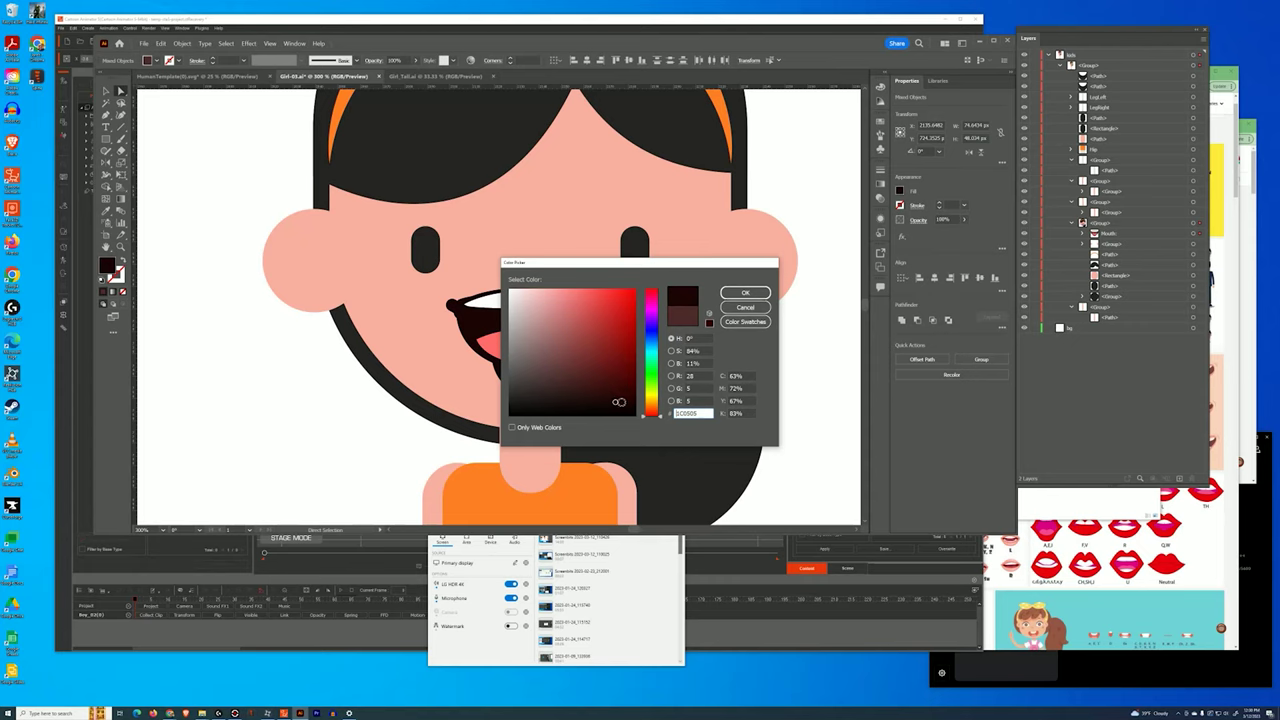
pyautogui.click(745, 292)
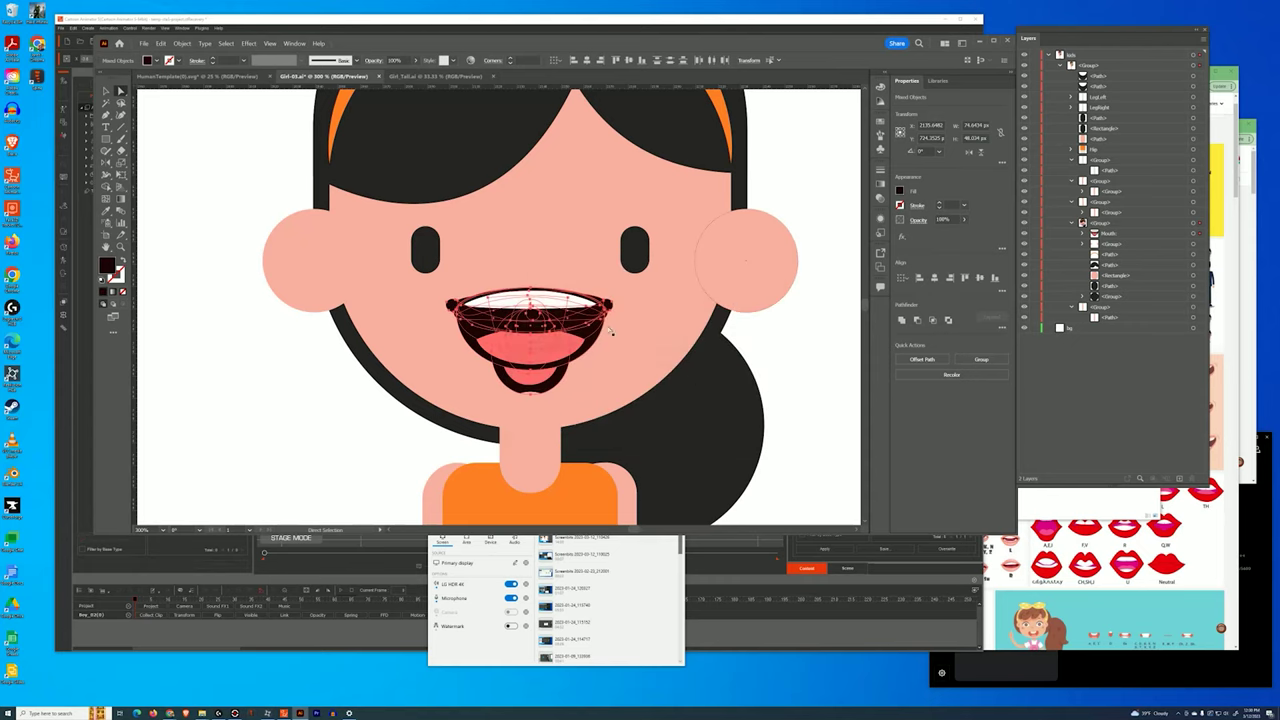
pyautogui.click(573, 340)
pyautogui.click(514, 320)
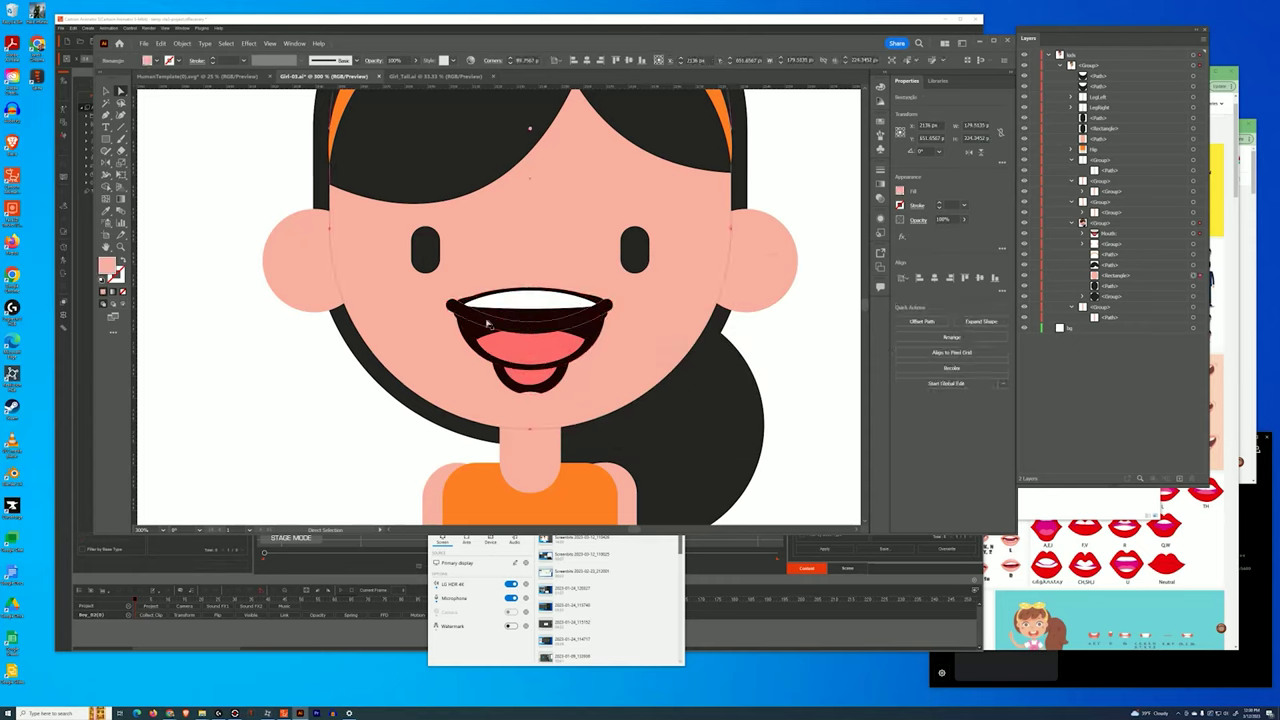
# Move the girl's neck path into the Hip group and clear the selection.
pyautogui.click(532, 410)
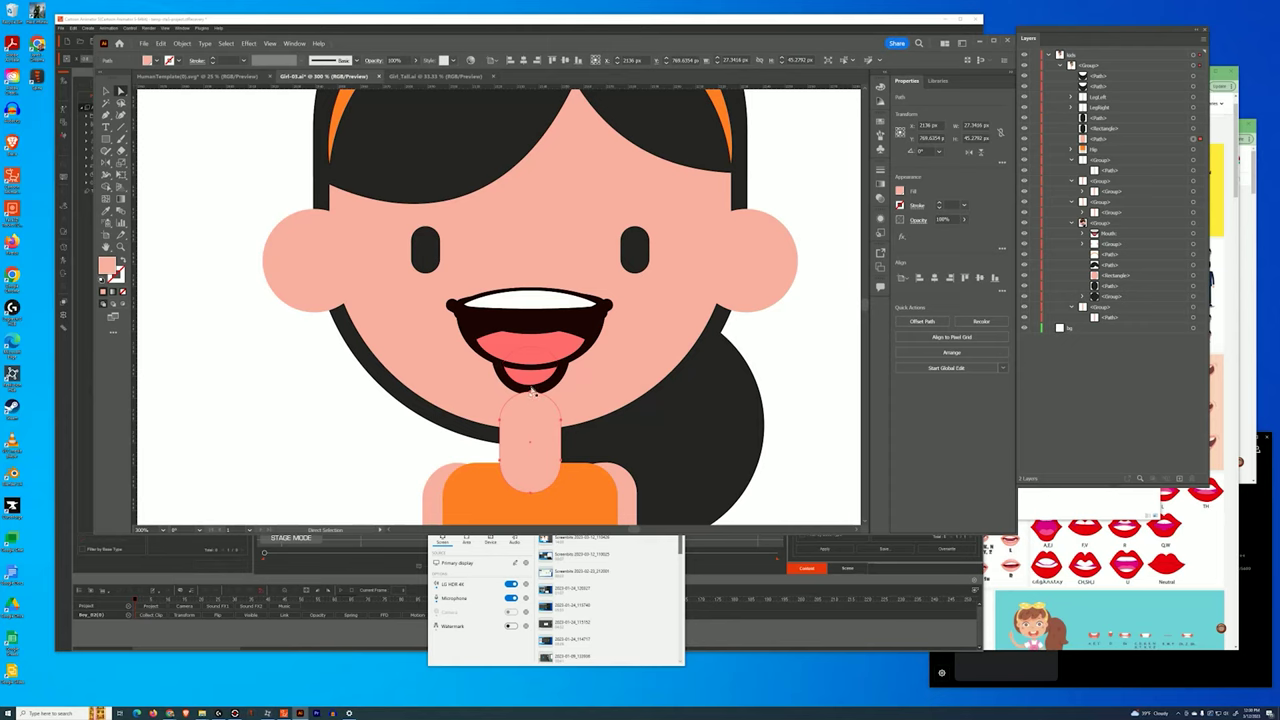
pyautogui.moveTo(1105, 140); pyautogui.dragTo(1100, 150)
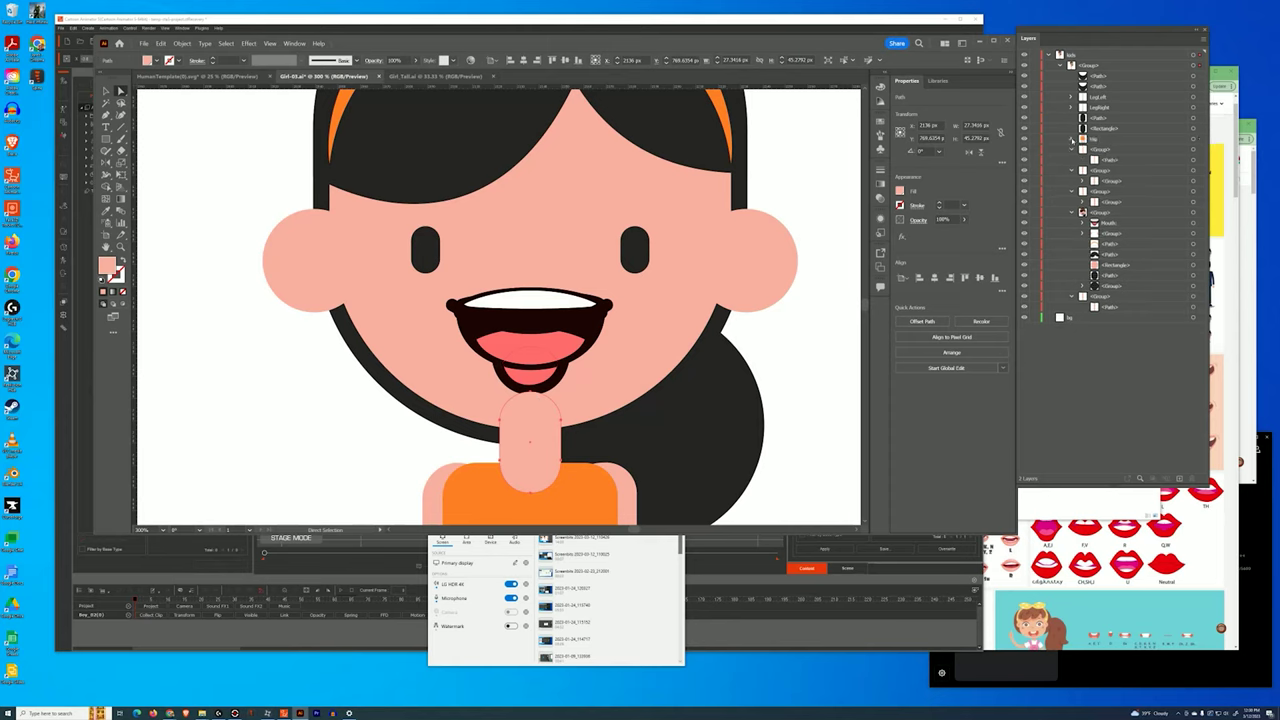
pyautogui.click(1073, 140)
pyautogui.click(1073, 140)
pyautogui.hotkey('ctrl', 'shift', 'a')
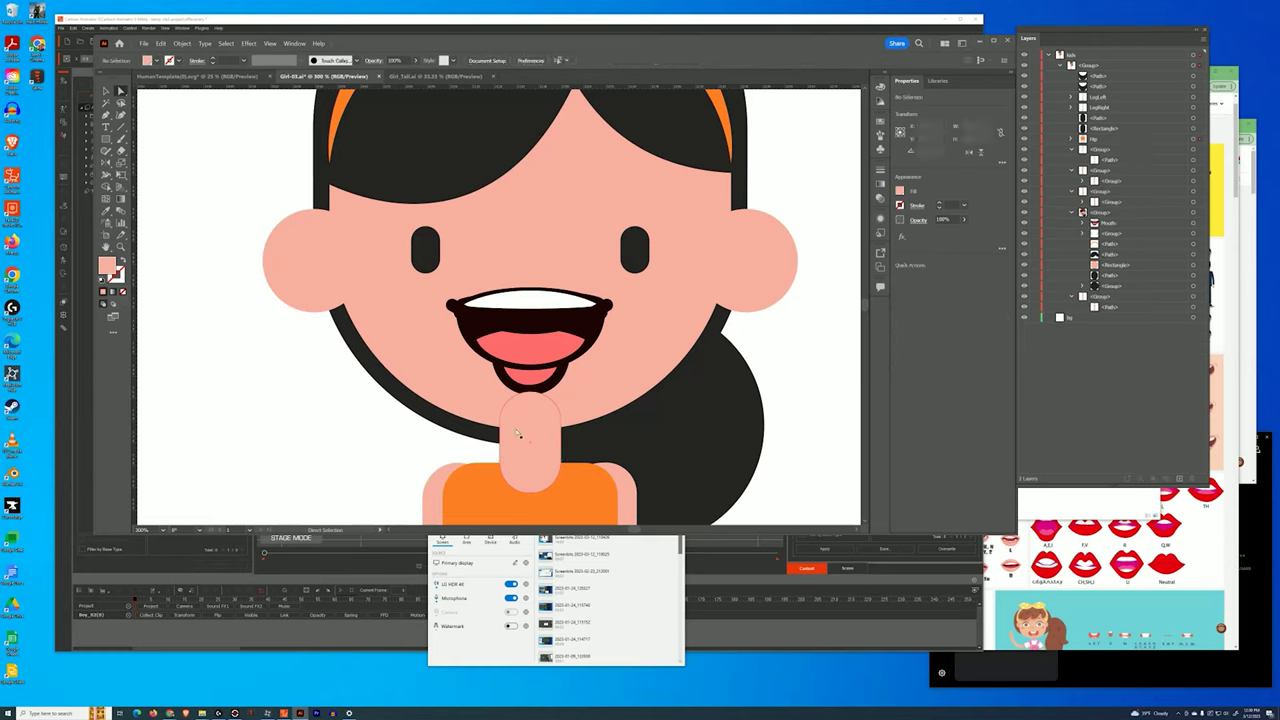
# Select the girl's eye on the mouth's right-hand side, then switch to the browser and search Adobe Stock for "animation eye expressions".
pyautogui.click(635, 250)
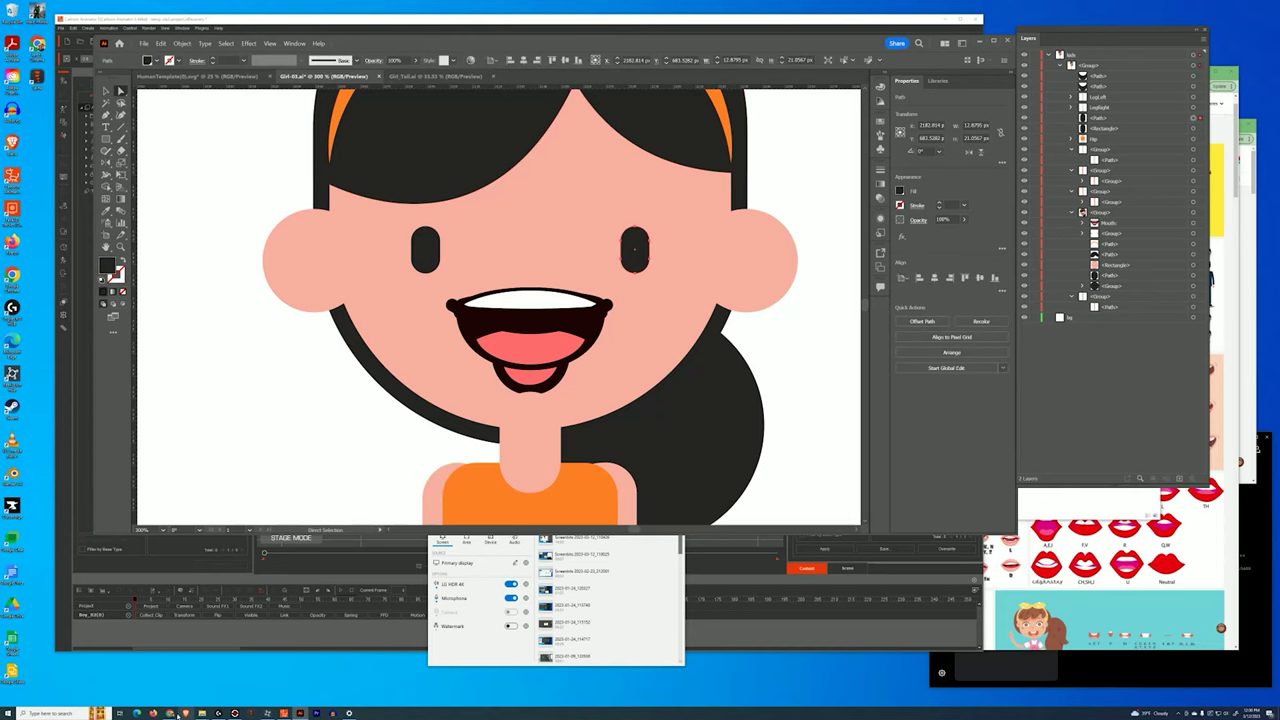
pyautogui.moveTo(170, 713)
pyautogui.click(245, 684)
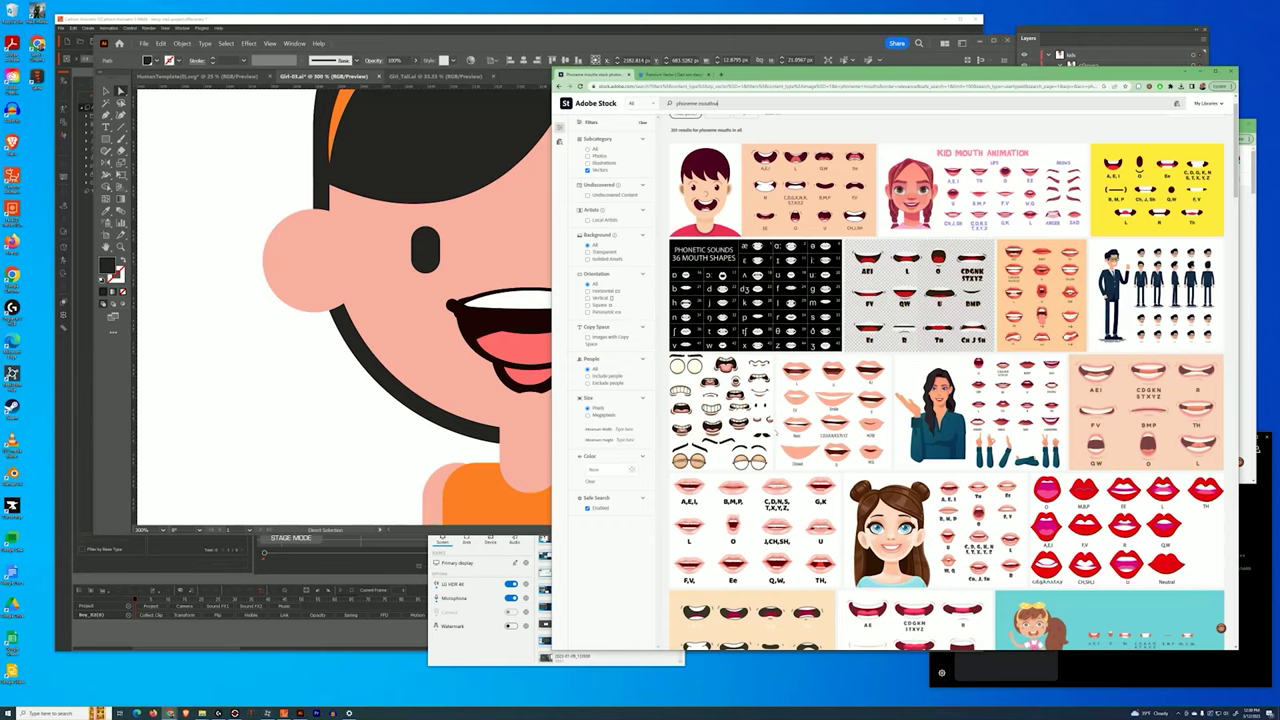
pyautogui.tripleClick(652, 122)
pyautogui.write('animation ')
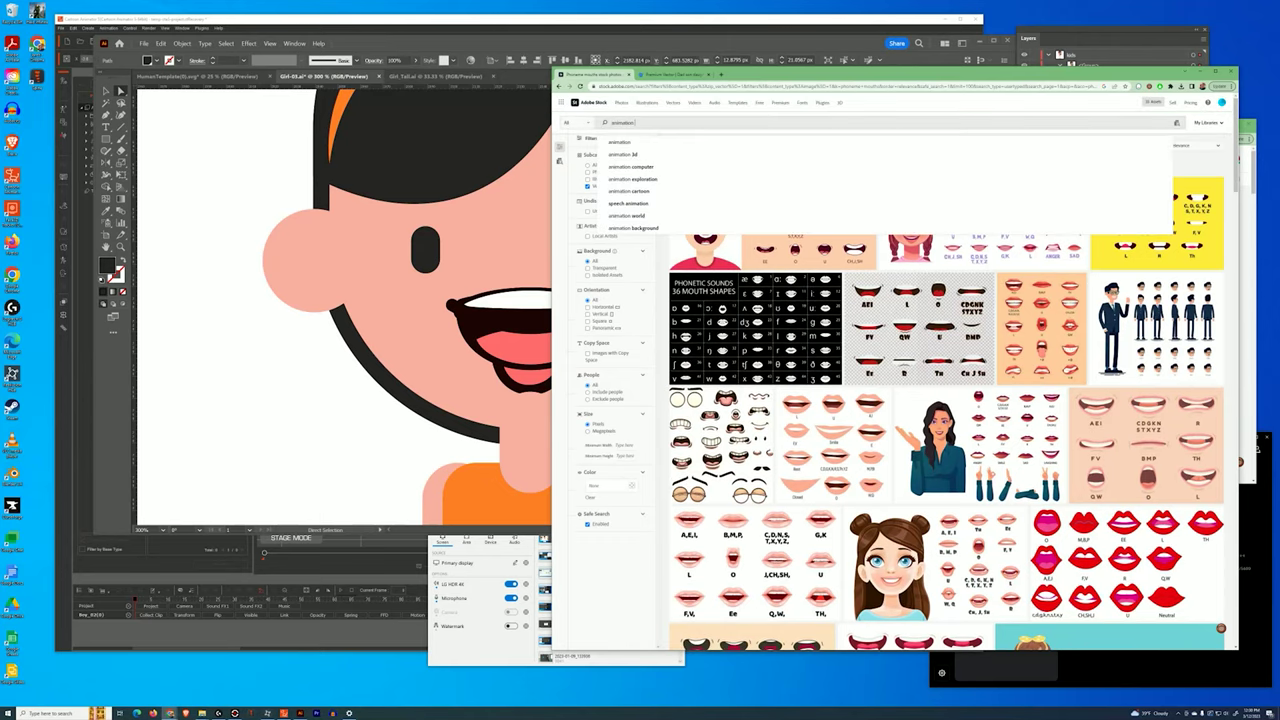
pyautogui.write('eye popressions')
pyautogui.press('Return')
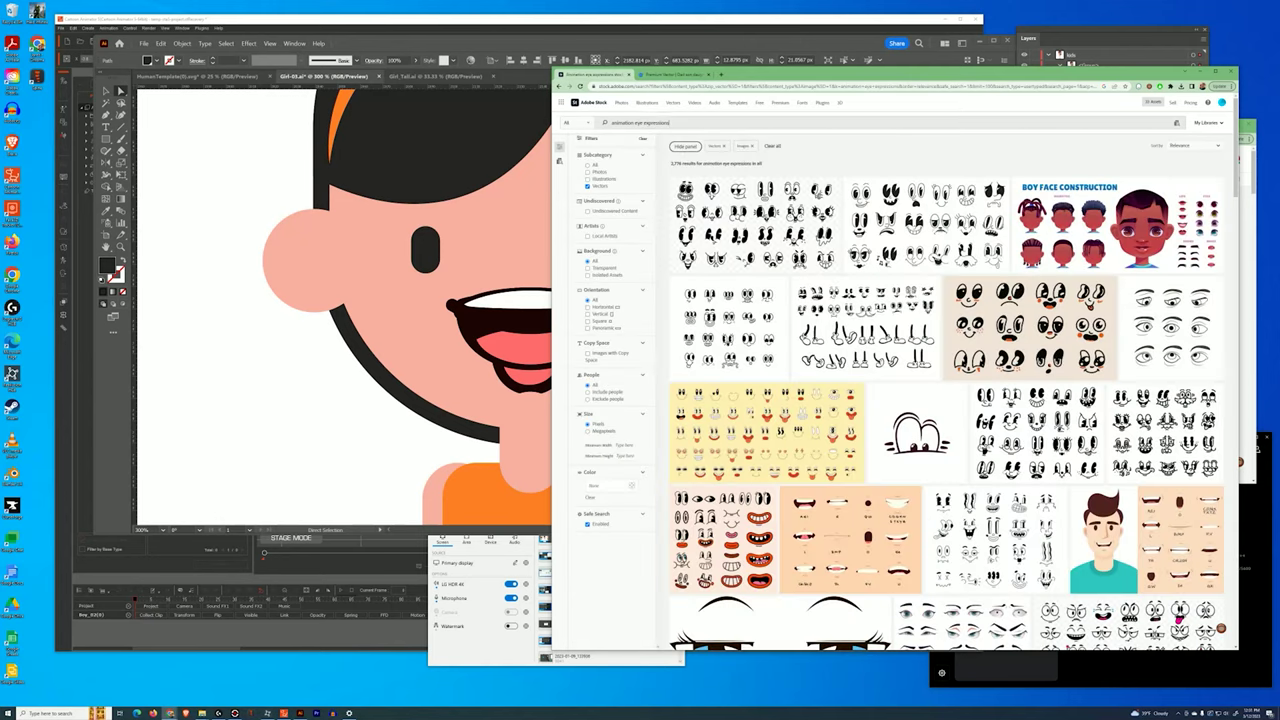
# Switch to the Freepik page and enter "animation eye expressions" as the search phrase.
pyautogui.click(675, 75)
pyautogui.click(744, 118)
pyautogui.write('animation eye expressions')
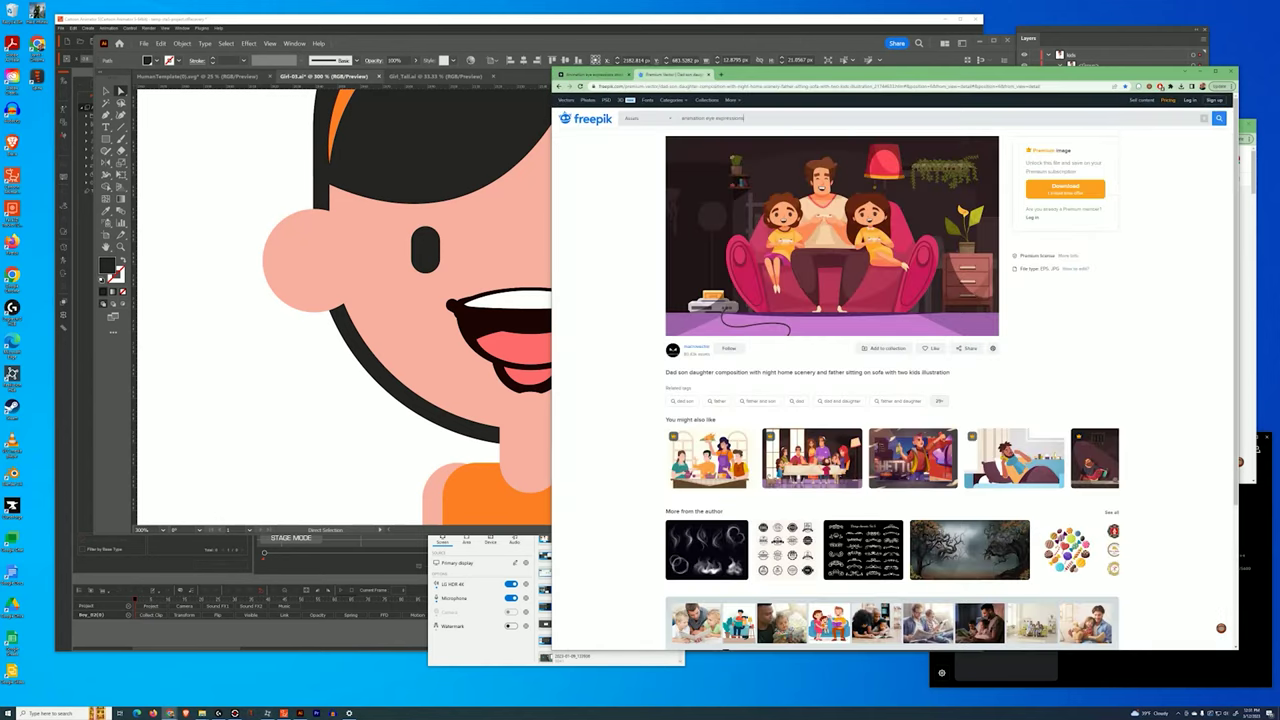